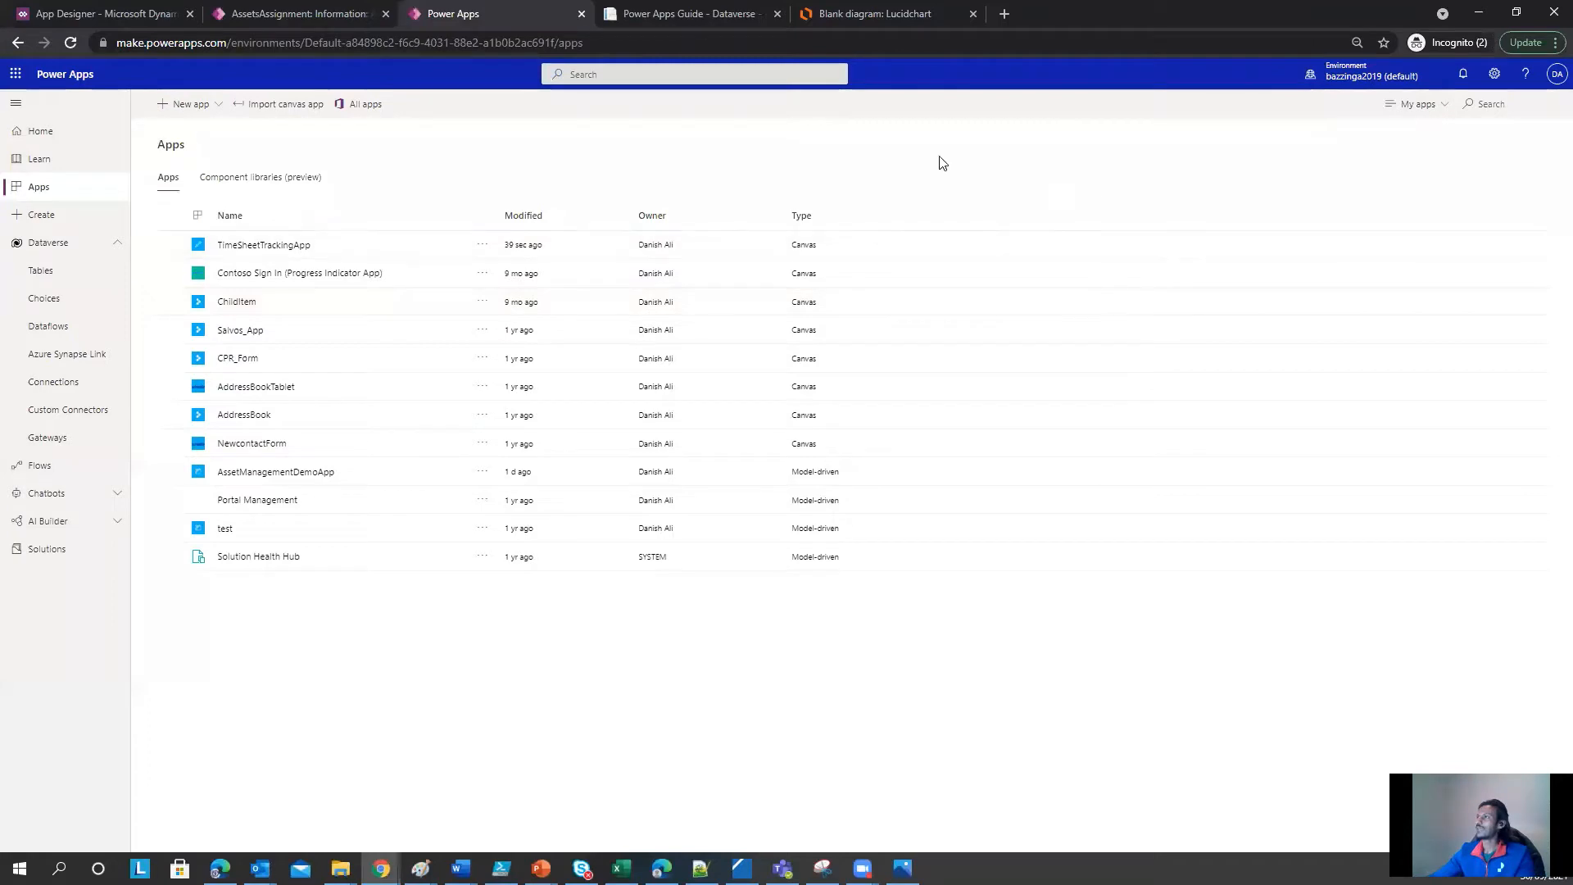
# Step: Review the Timesheet App mockup in Lucidchart and return to the Power Apps list of apps
pyautogui.click(833, 23)
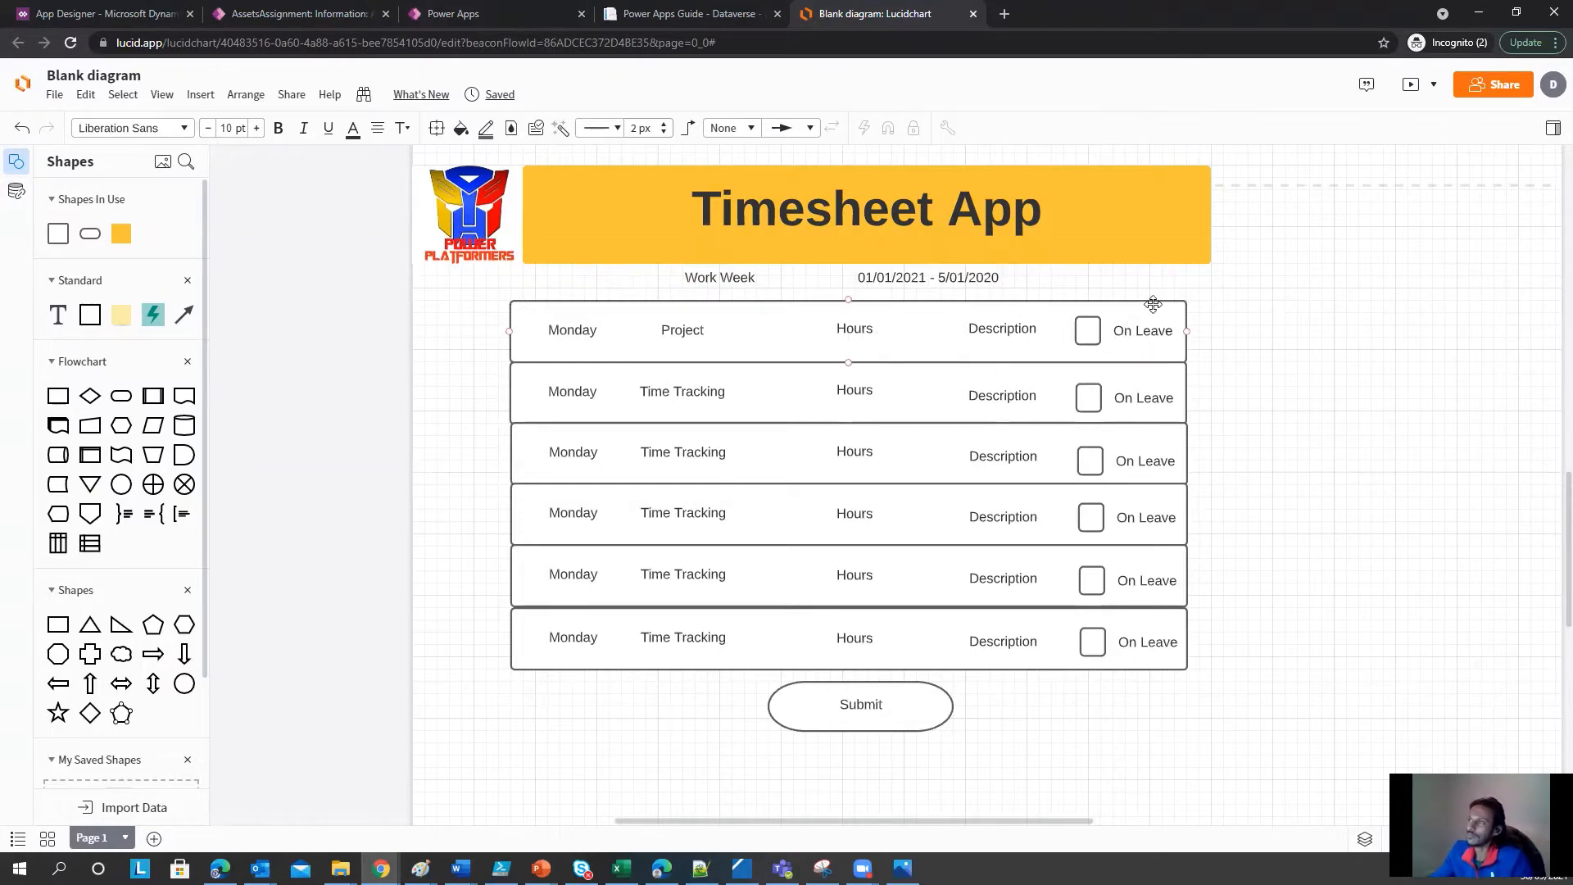
pyautogui.click(94, 14)
pyautogui.click(459, 14)
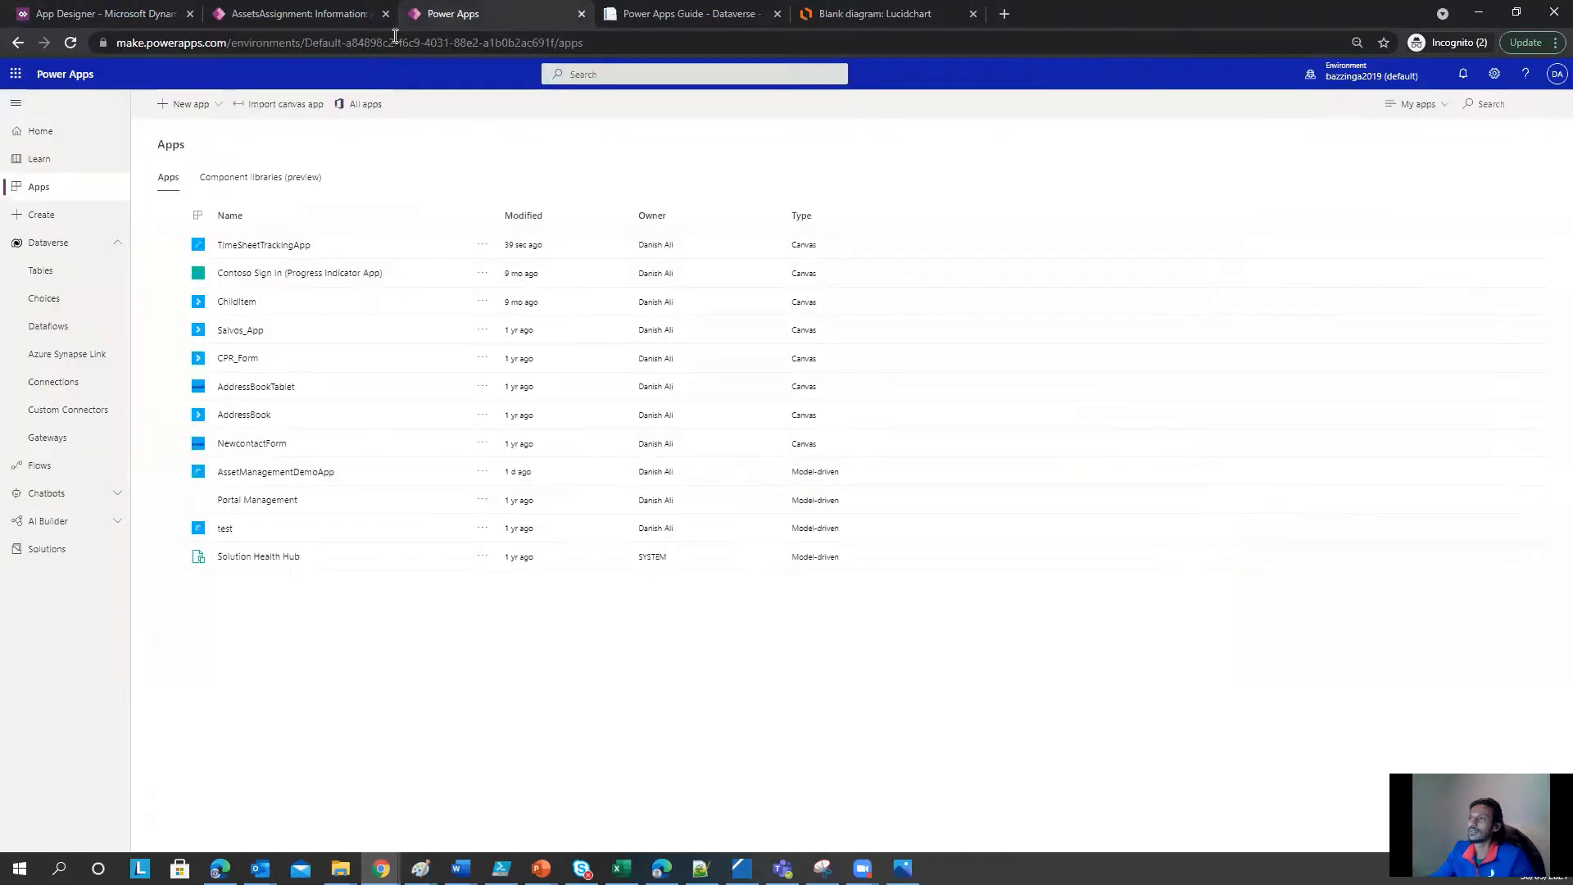
# Step: Create a blank tablet-format canvas app named TimeSheetTrackingDemoApp and skip the welcome dialog
pyautogui.click(196, 105)
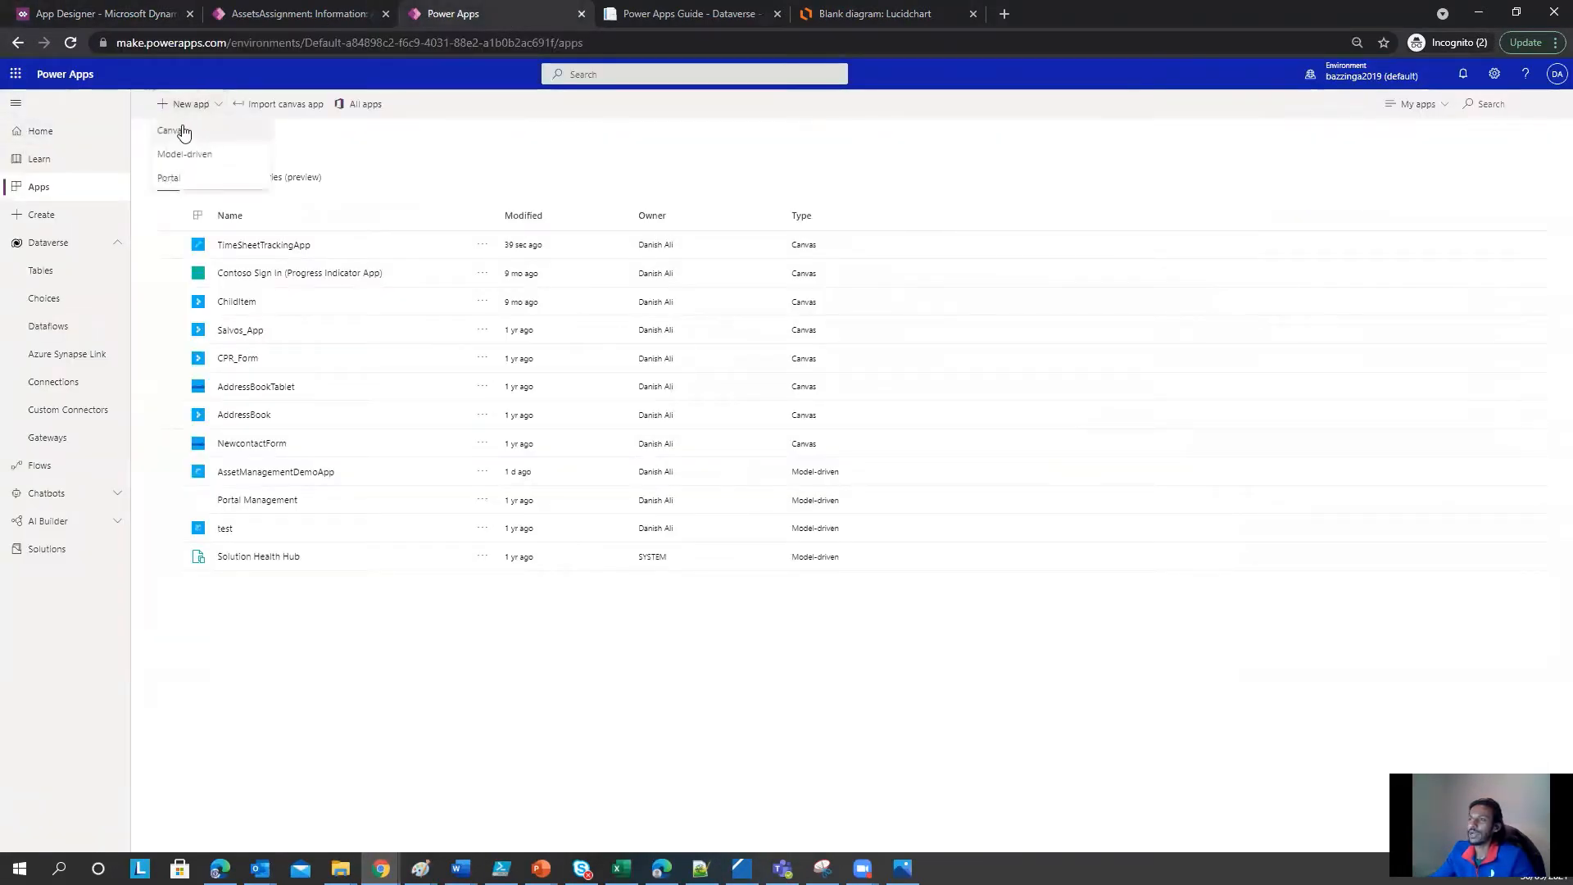
pyautogui.click(172, 131)
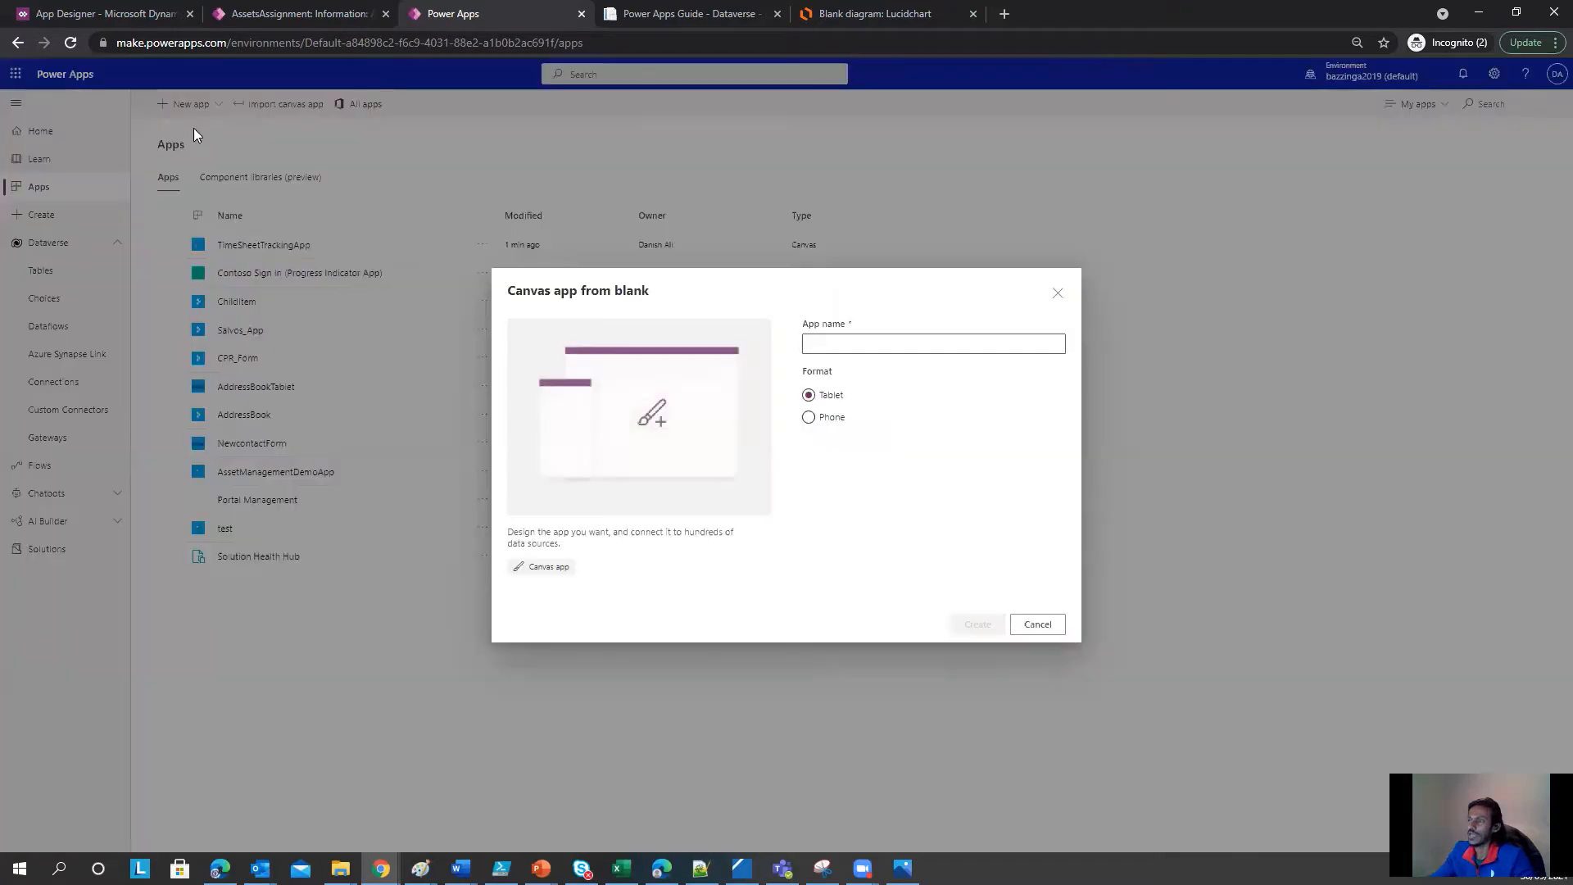
pyautogui.click(843, 345)
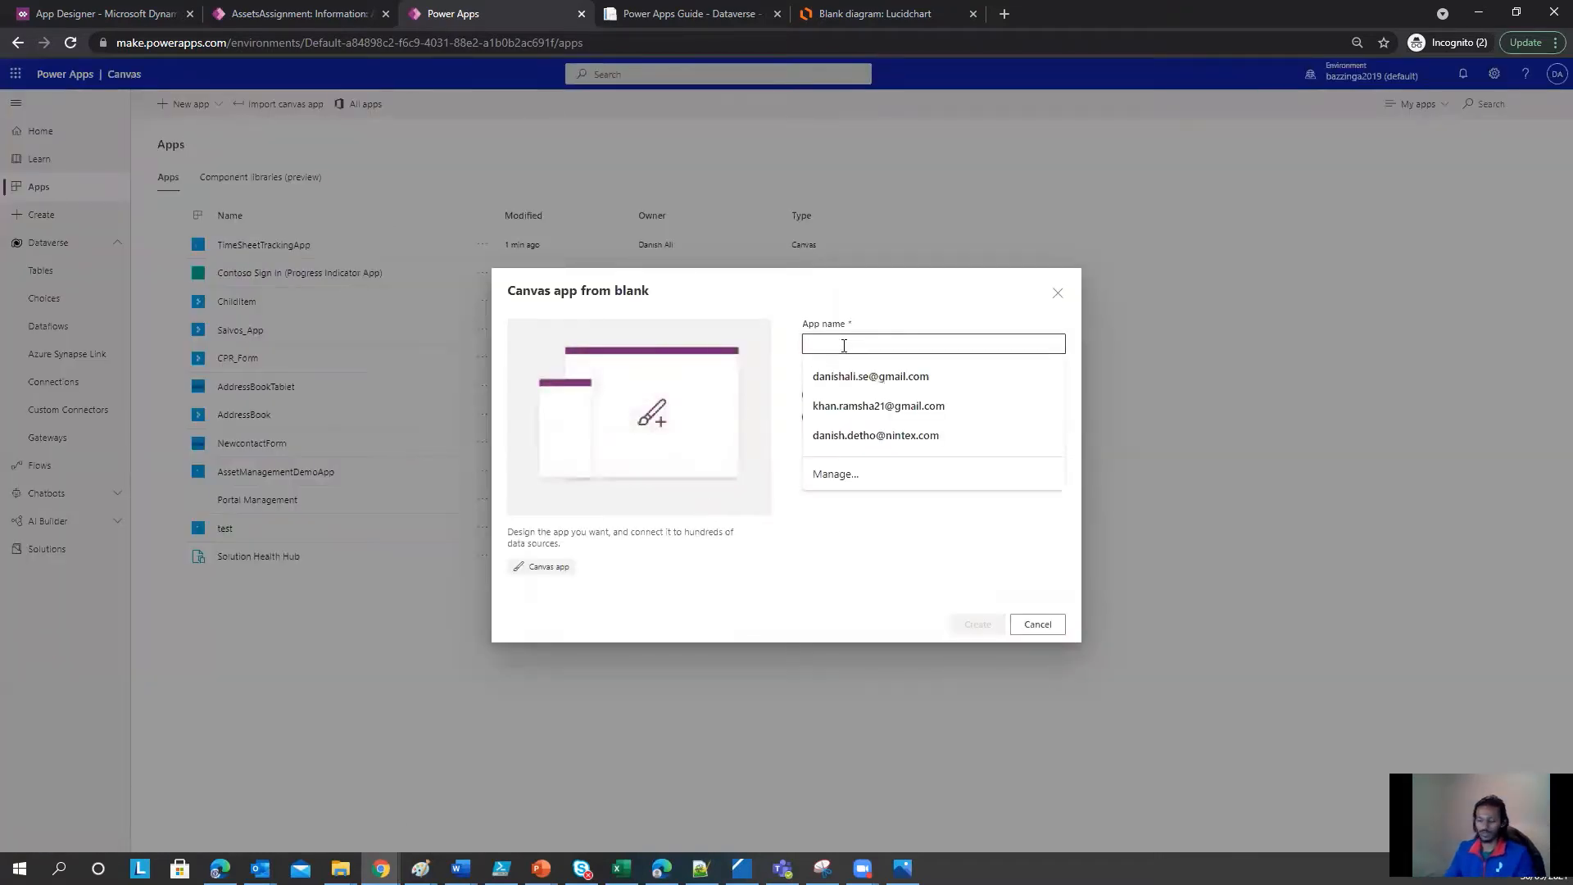
pyautogui.write('TimeSheet')
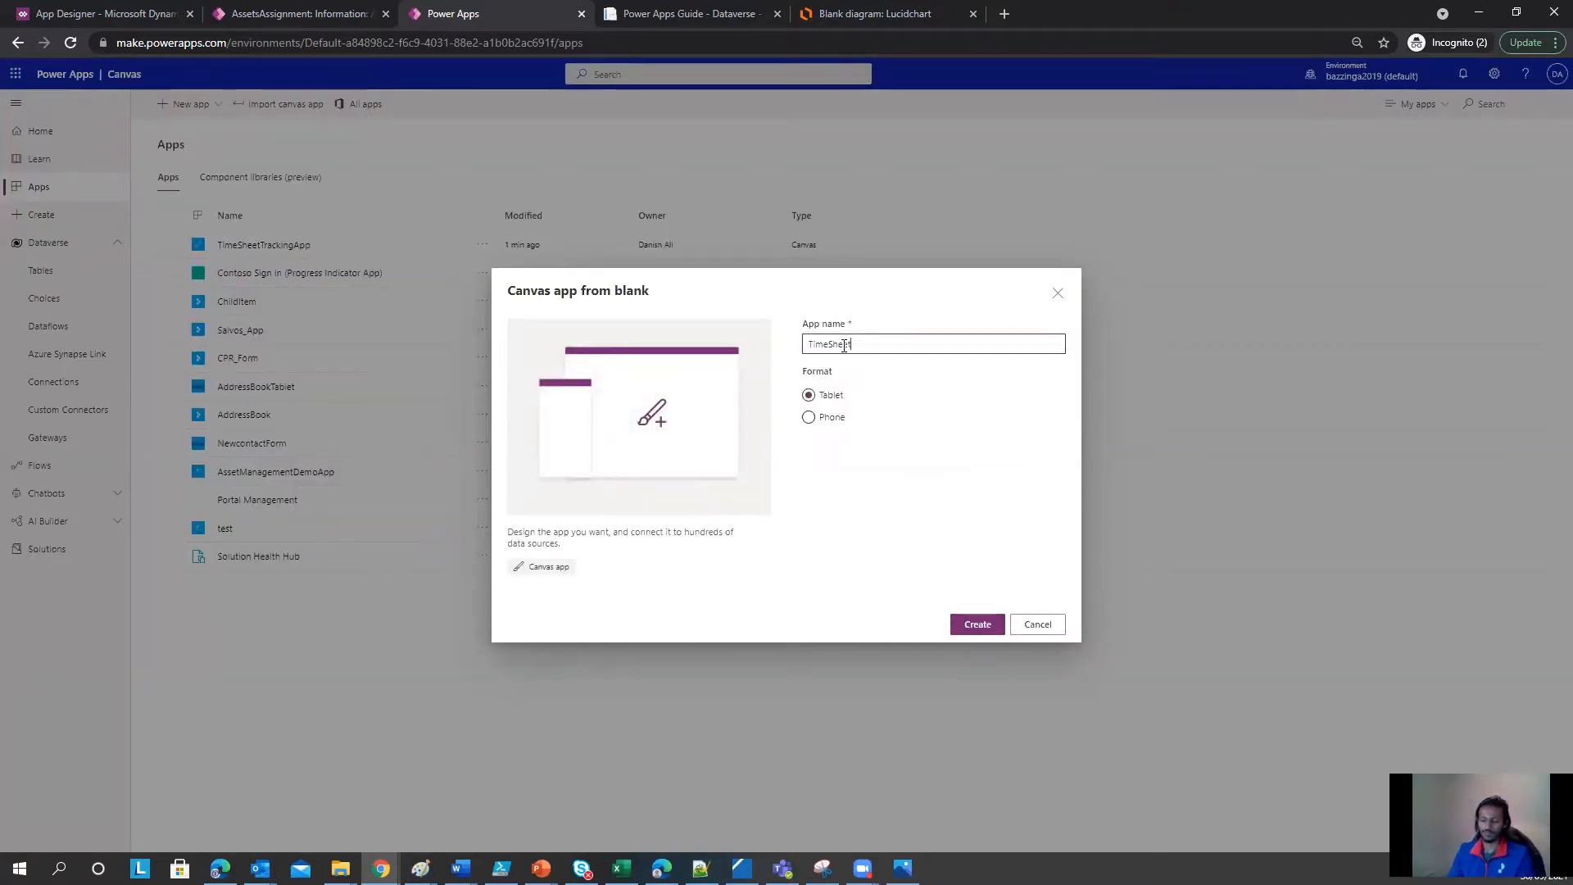
pyautogui.write('TrackingDemoApp')
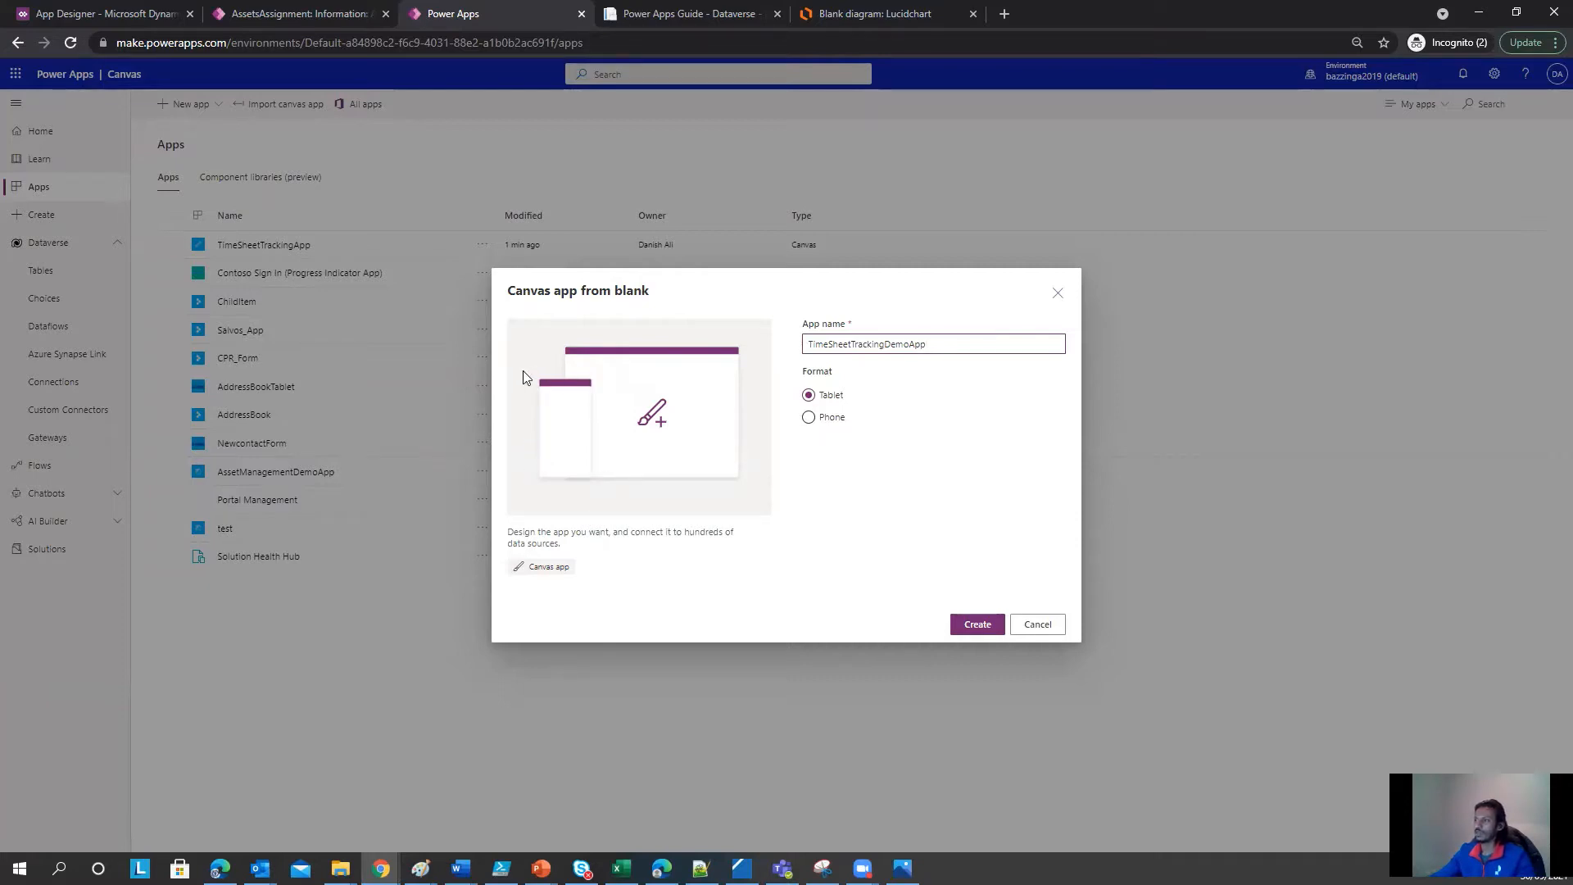
pyautogui.click(972, 625)
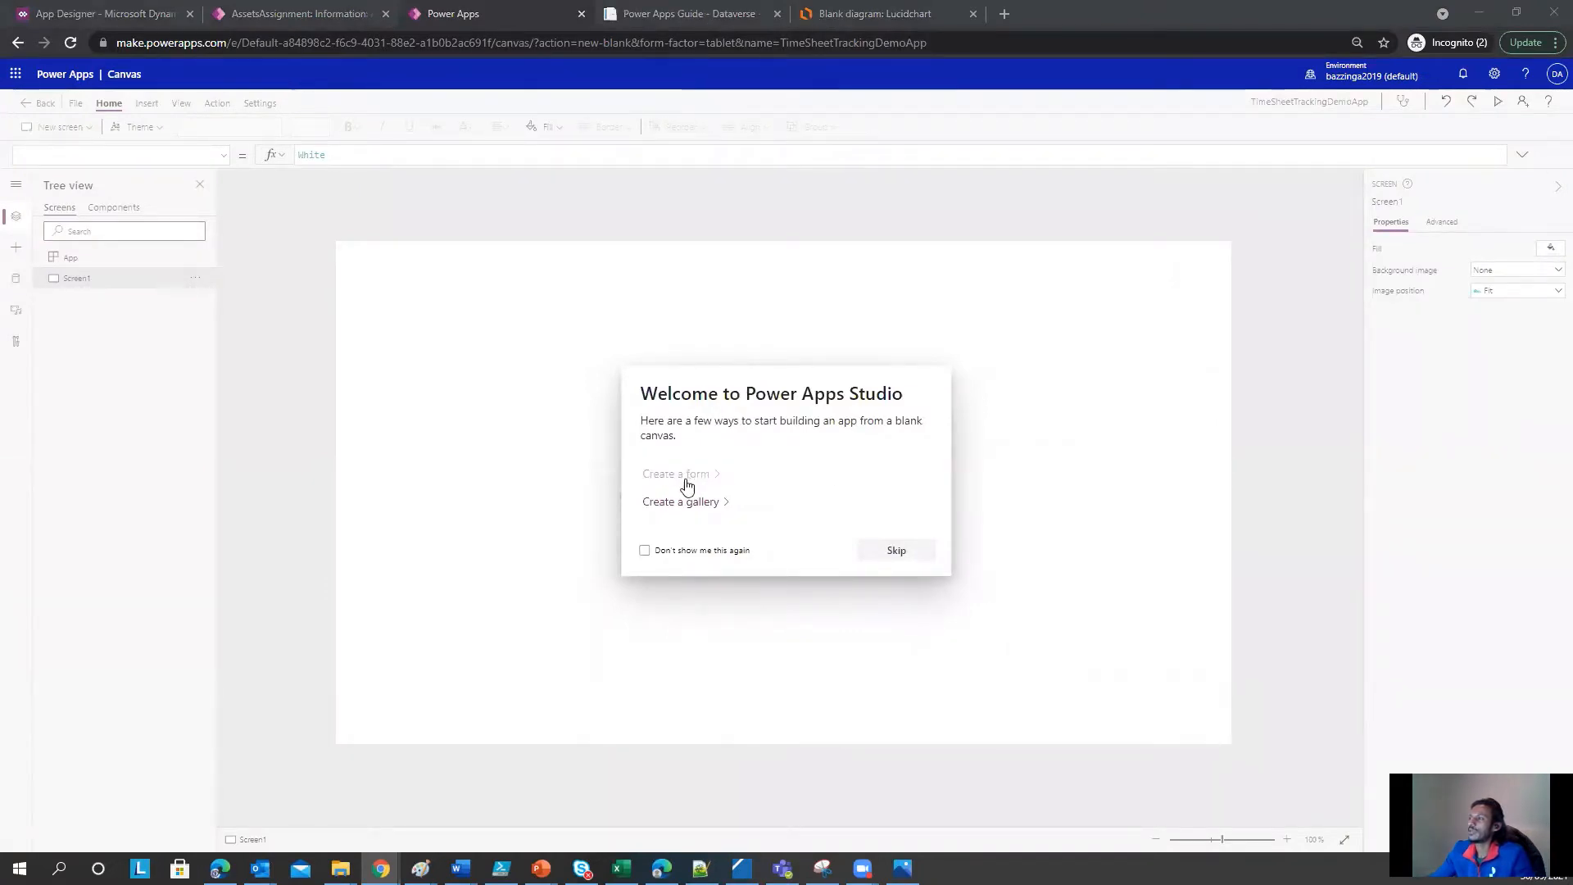
pyautogui.click(888, 554)
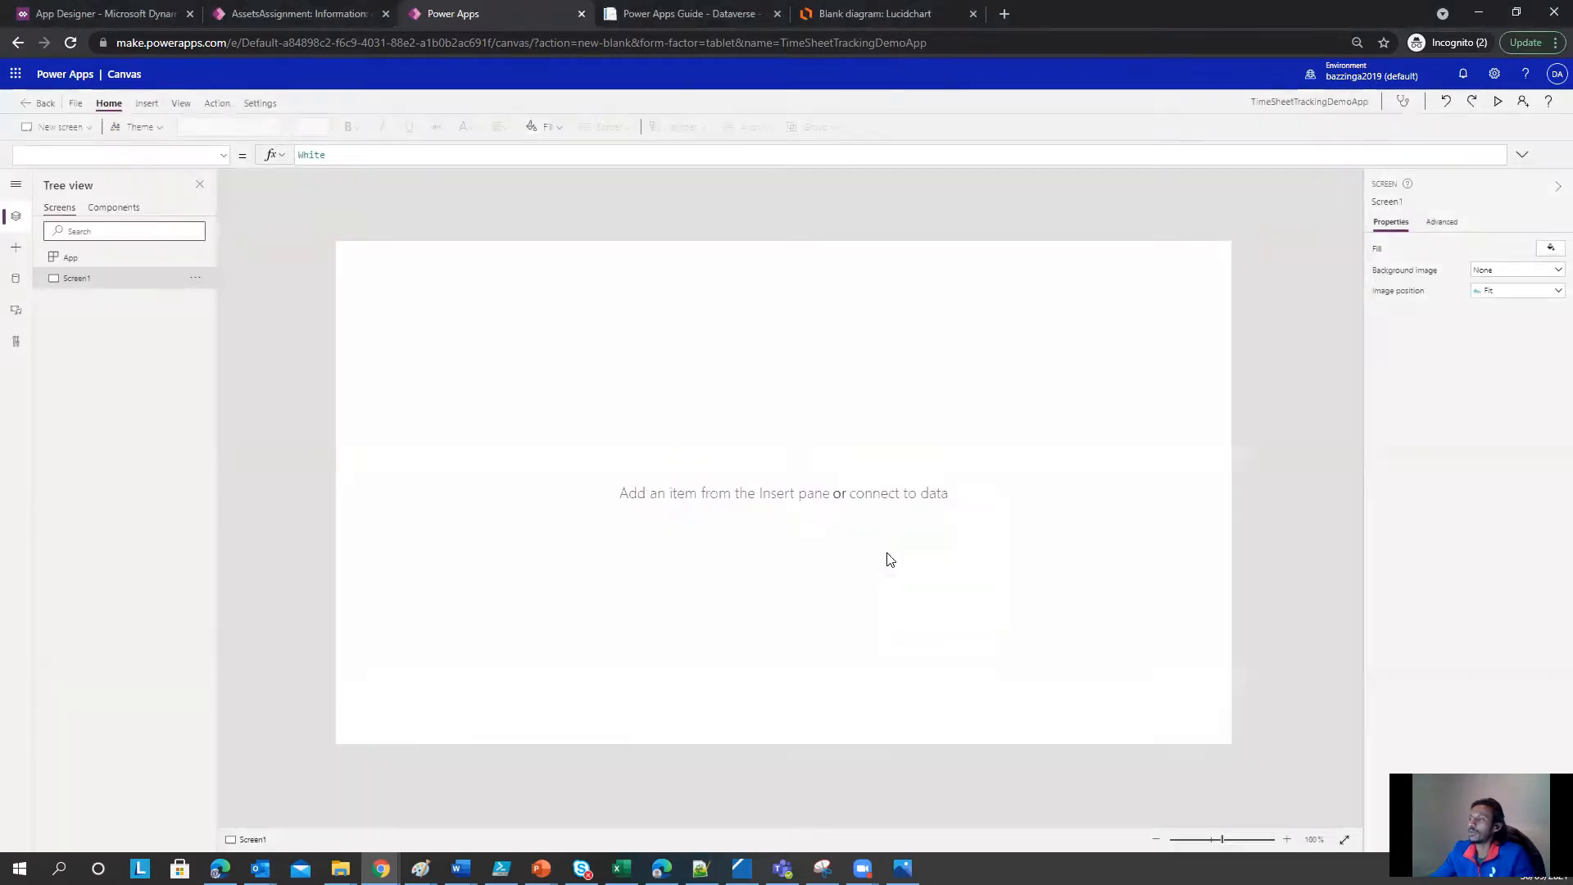
# Step: Insert an image in the canvas's upper-left corner at 0, 0 and load transformers-logo-black (1).jpg from Downloads into it
pyautogui.click(146, 103)
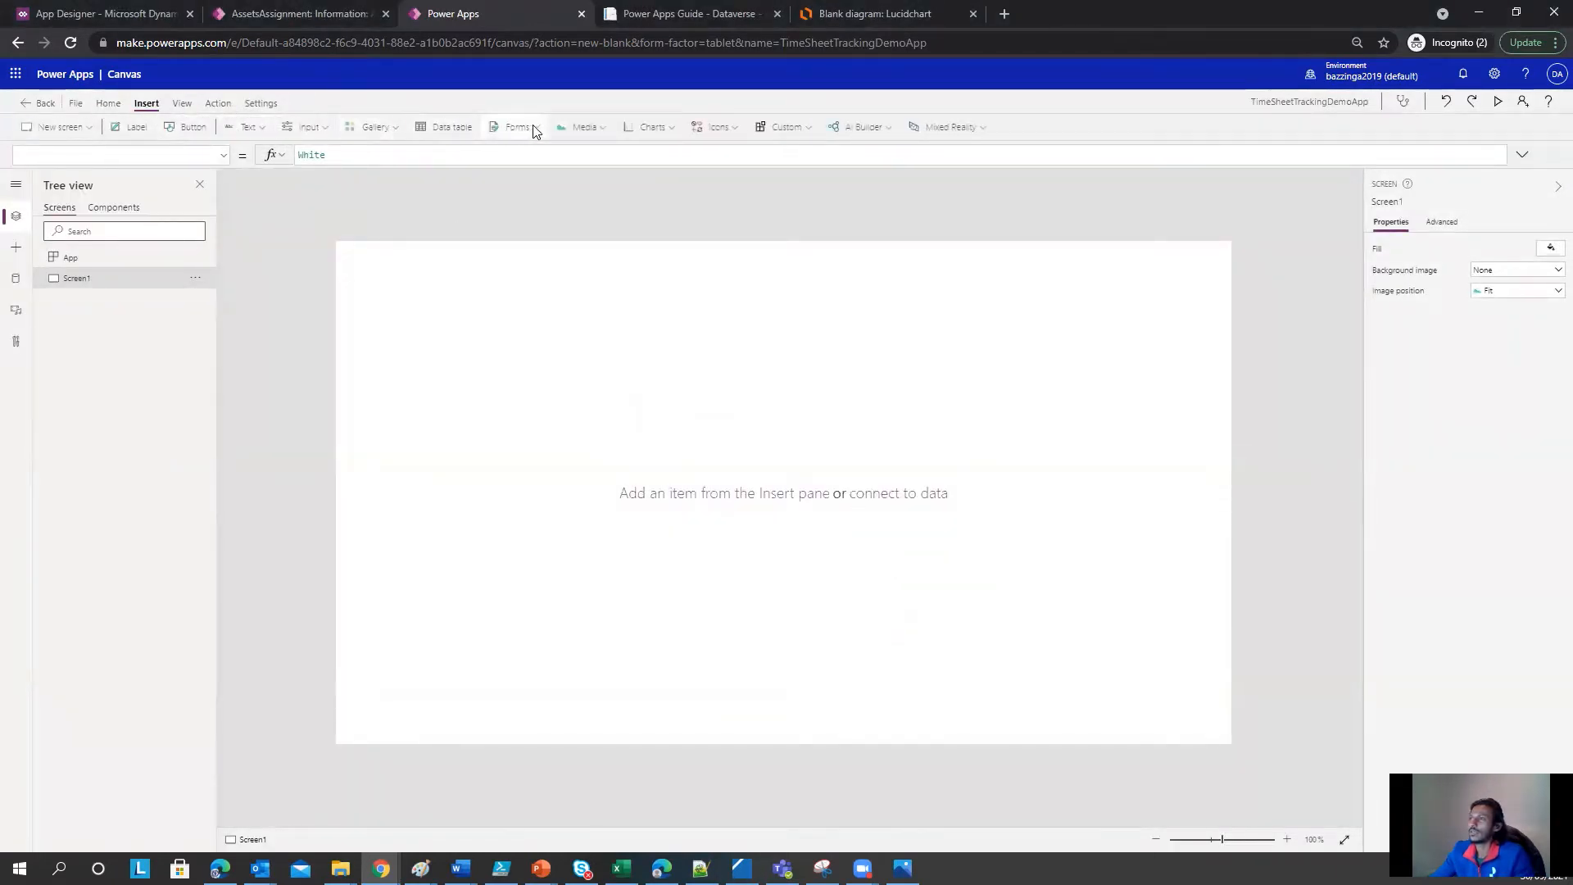
pyautogui.click(604, 128)
pyautogui.click(579, 155)
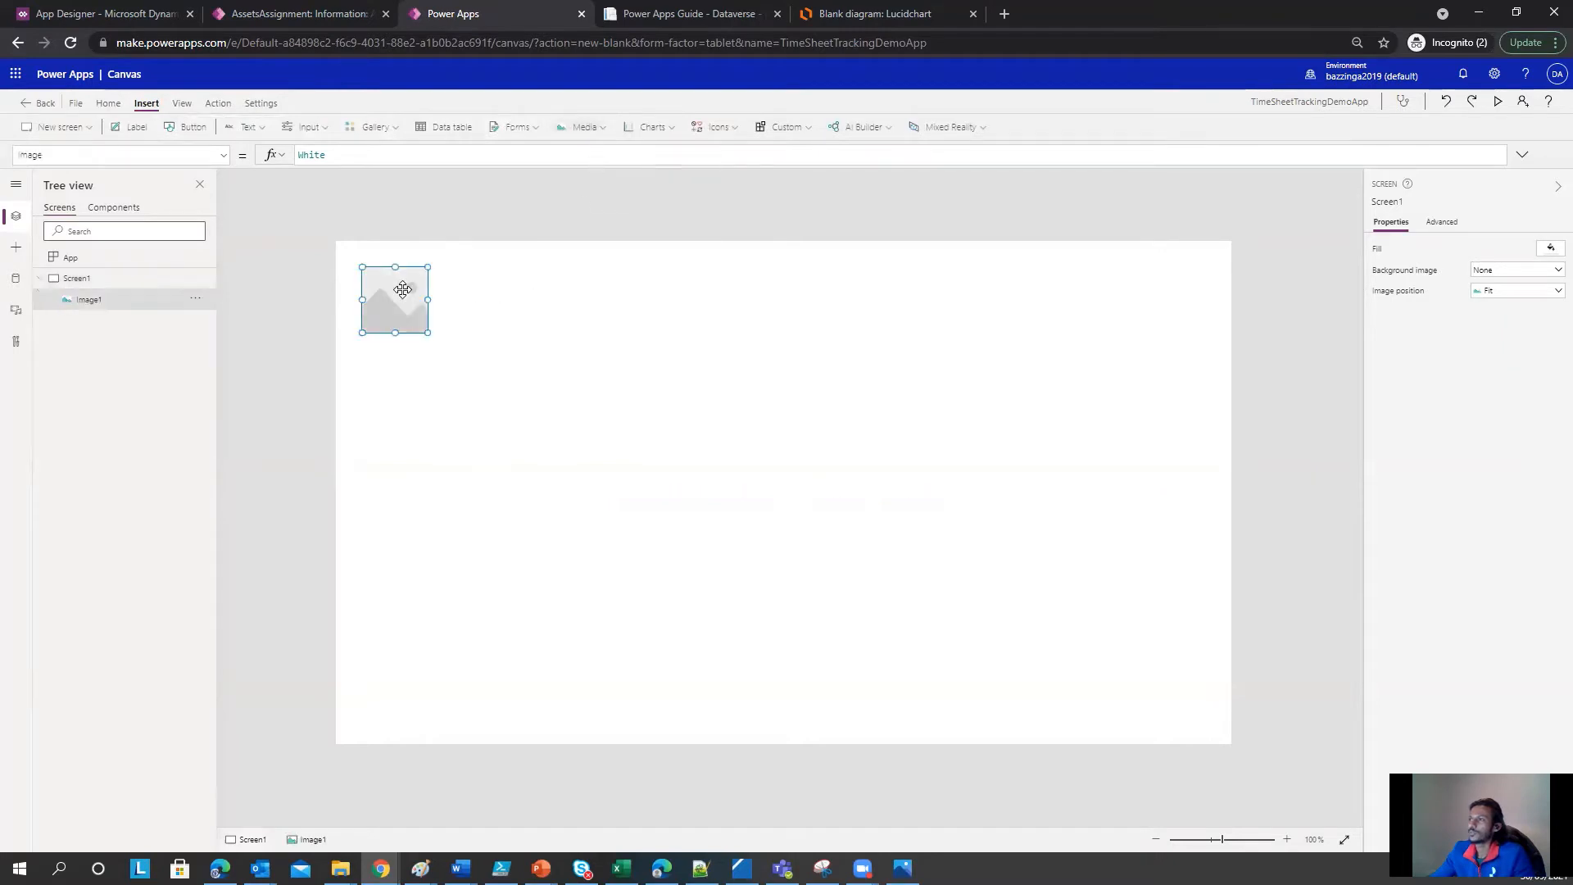
pyautogui.moveTo(397, 299); pyautogui.dragTo(373, 273)
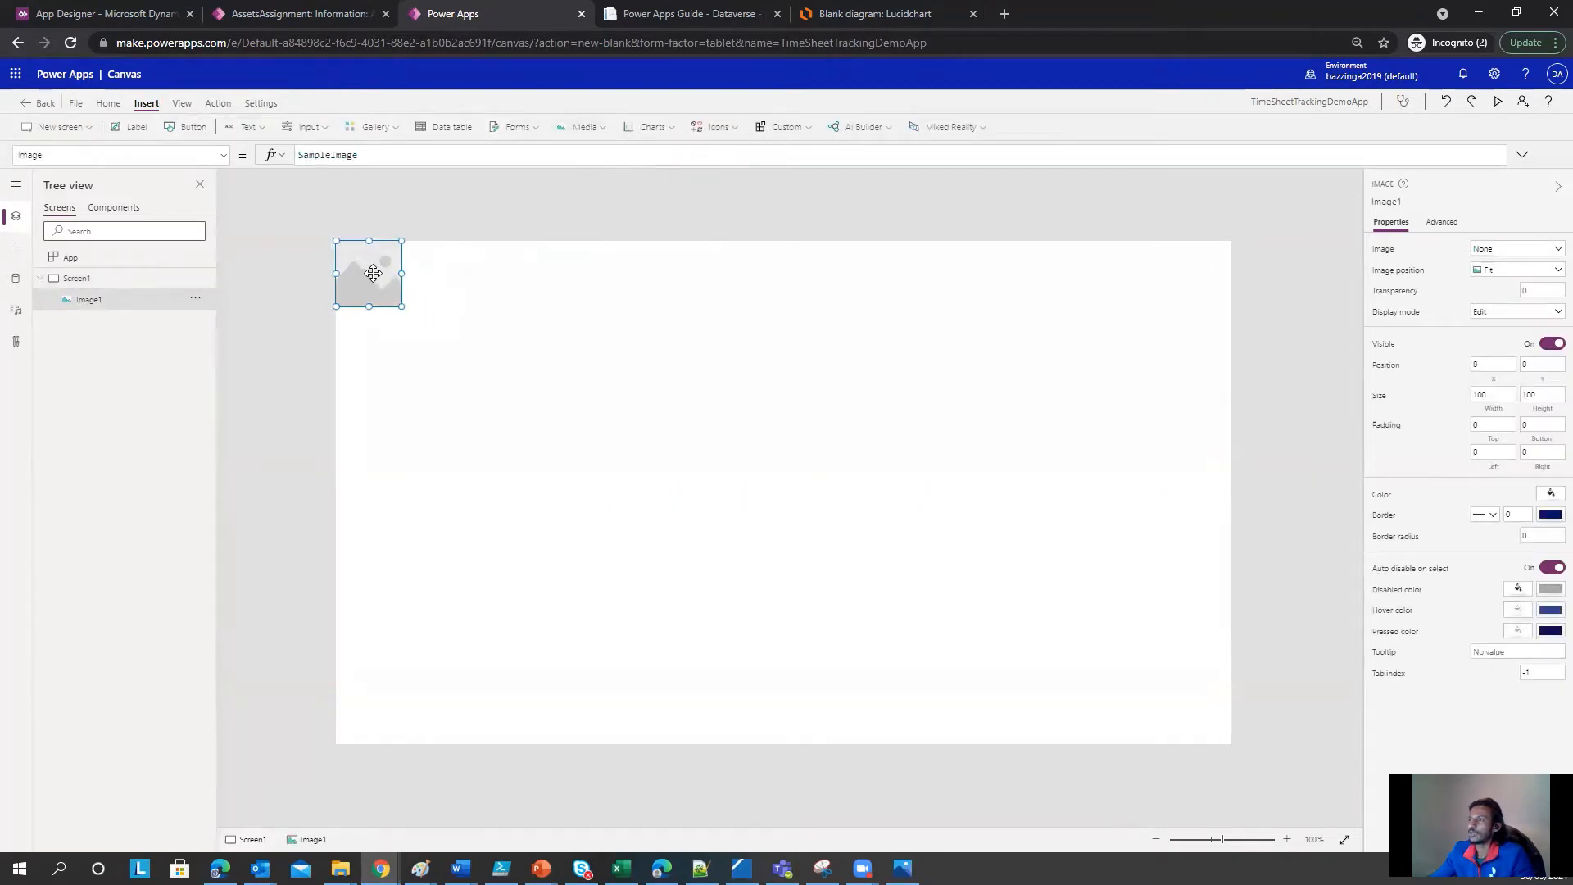
pyautogui.rightClick(372, 274)
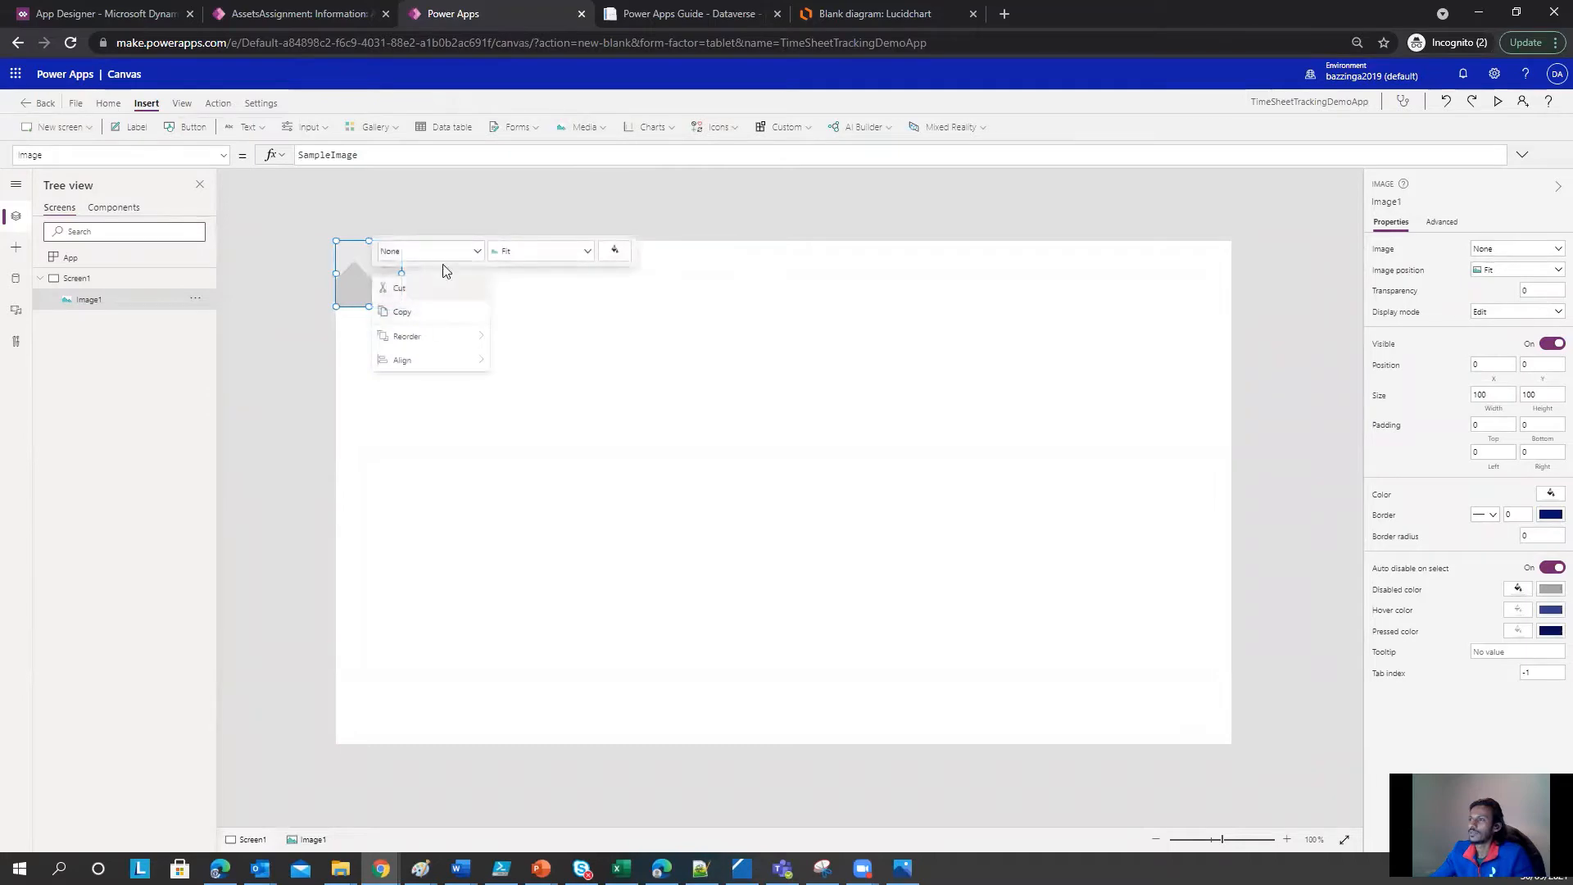
pyautogui.click(479, 251)
pyautogui.click(430, 273)
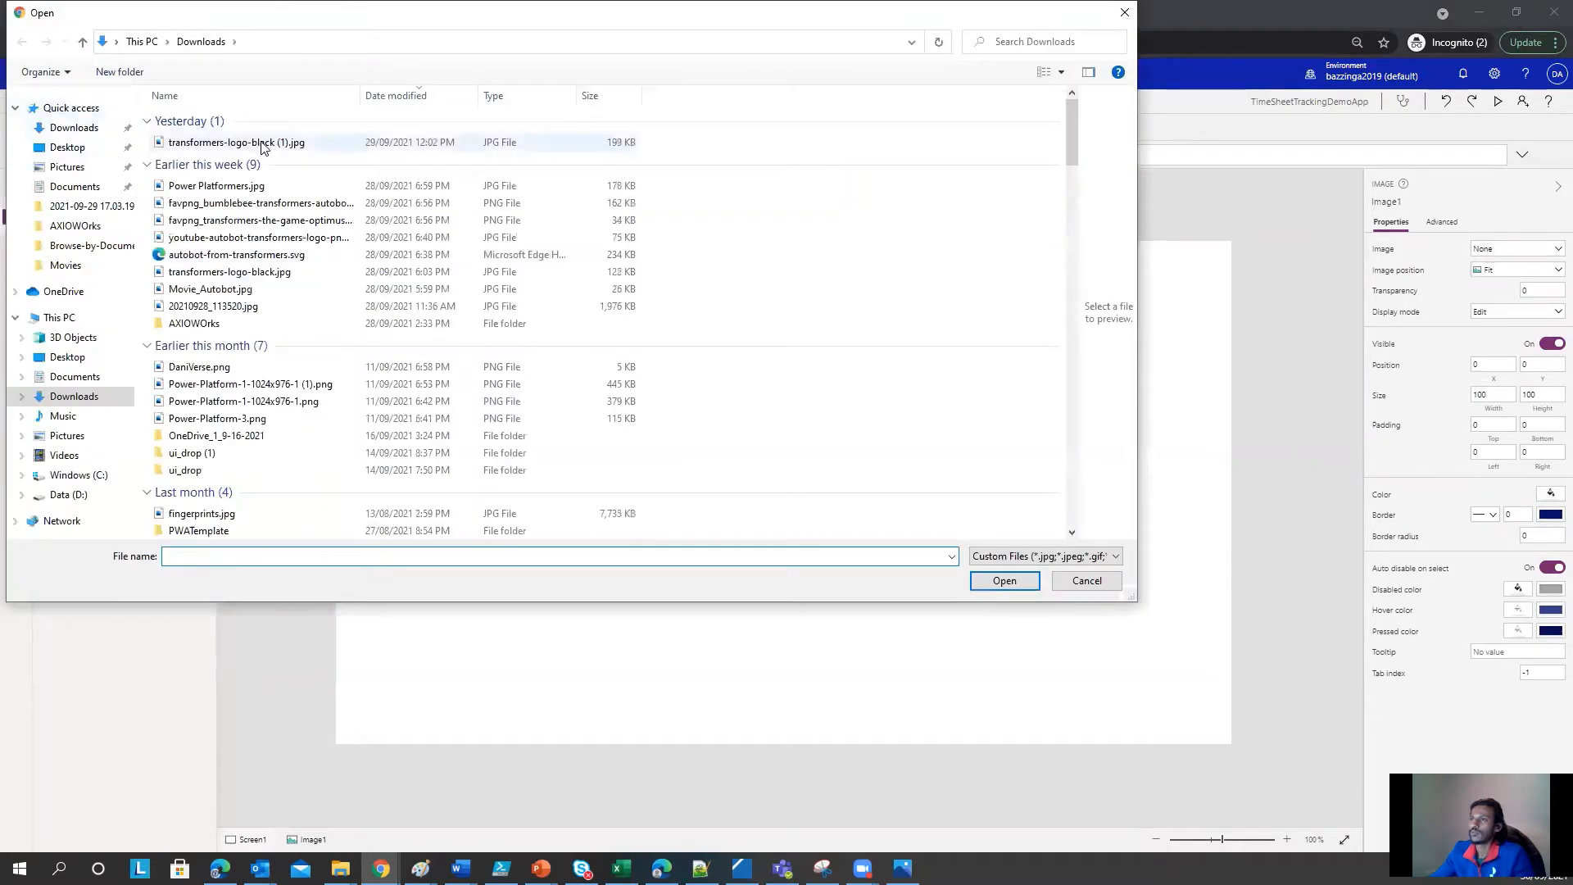
pyautogui.doubleClick(261, 144)
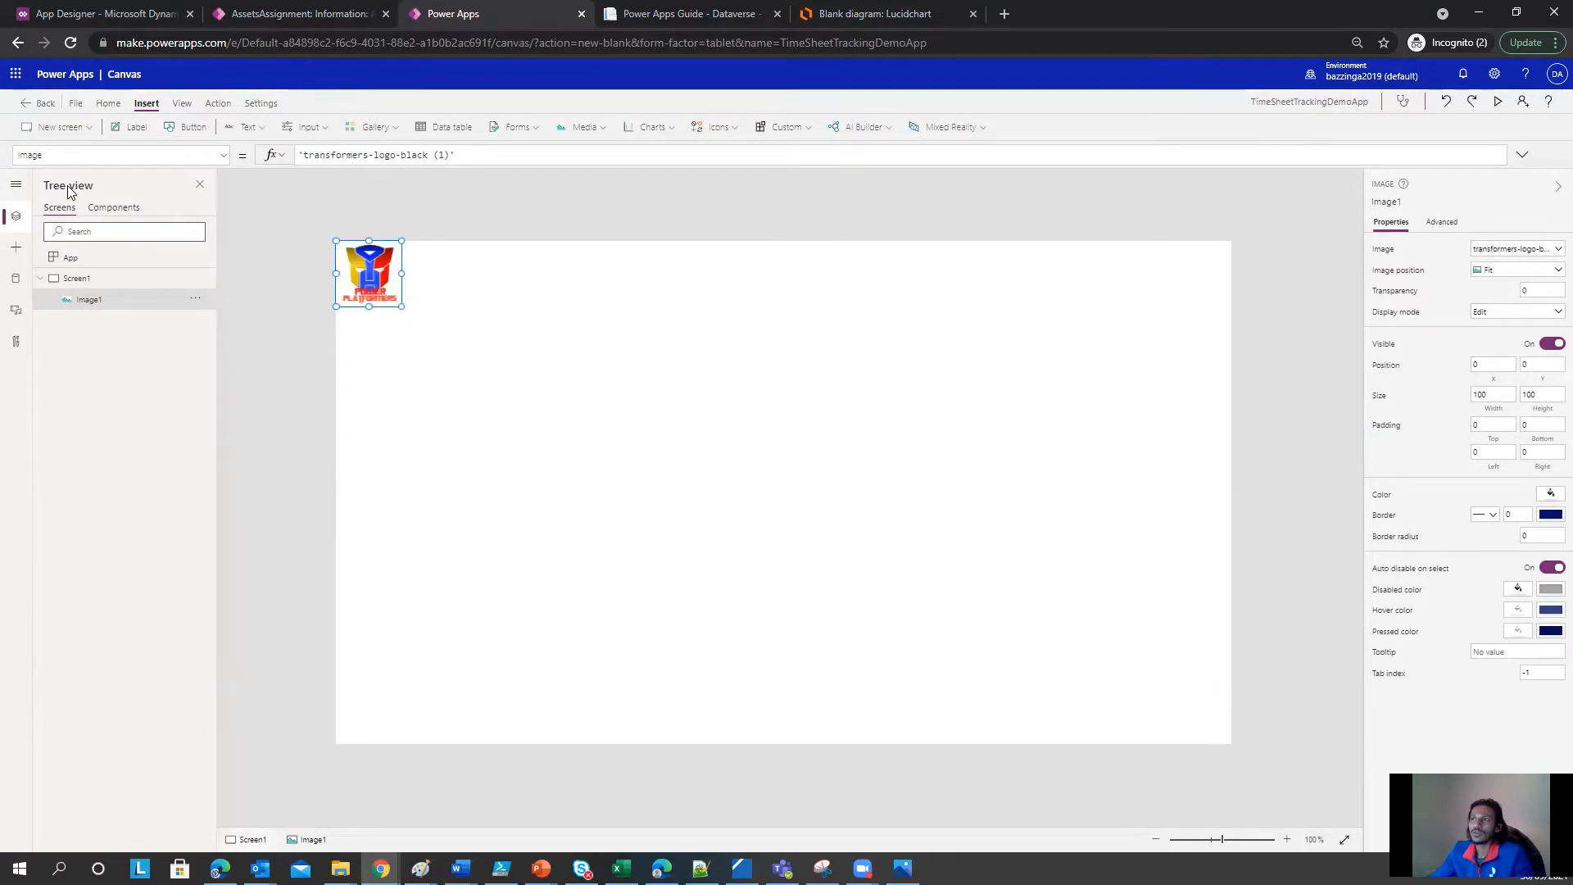
# Step: Add a label filling the header strip beside the logo, 1266 by 100, with the text "Timesheet Tracking App"
pyautogui.click(136, 126)
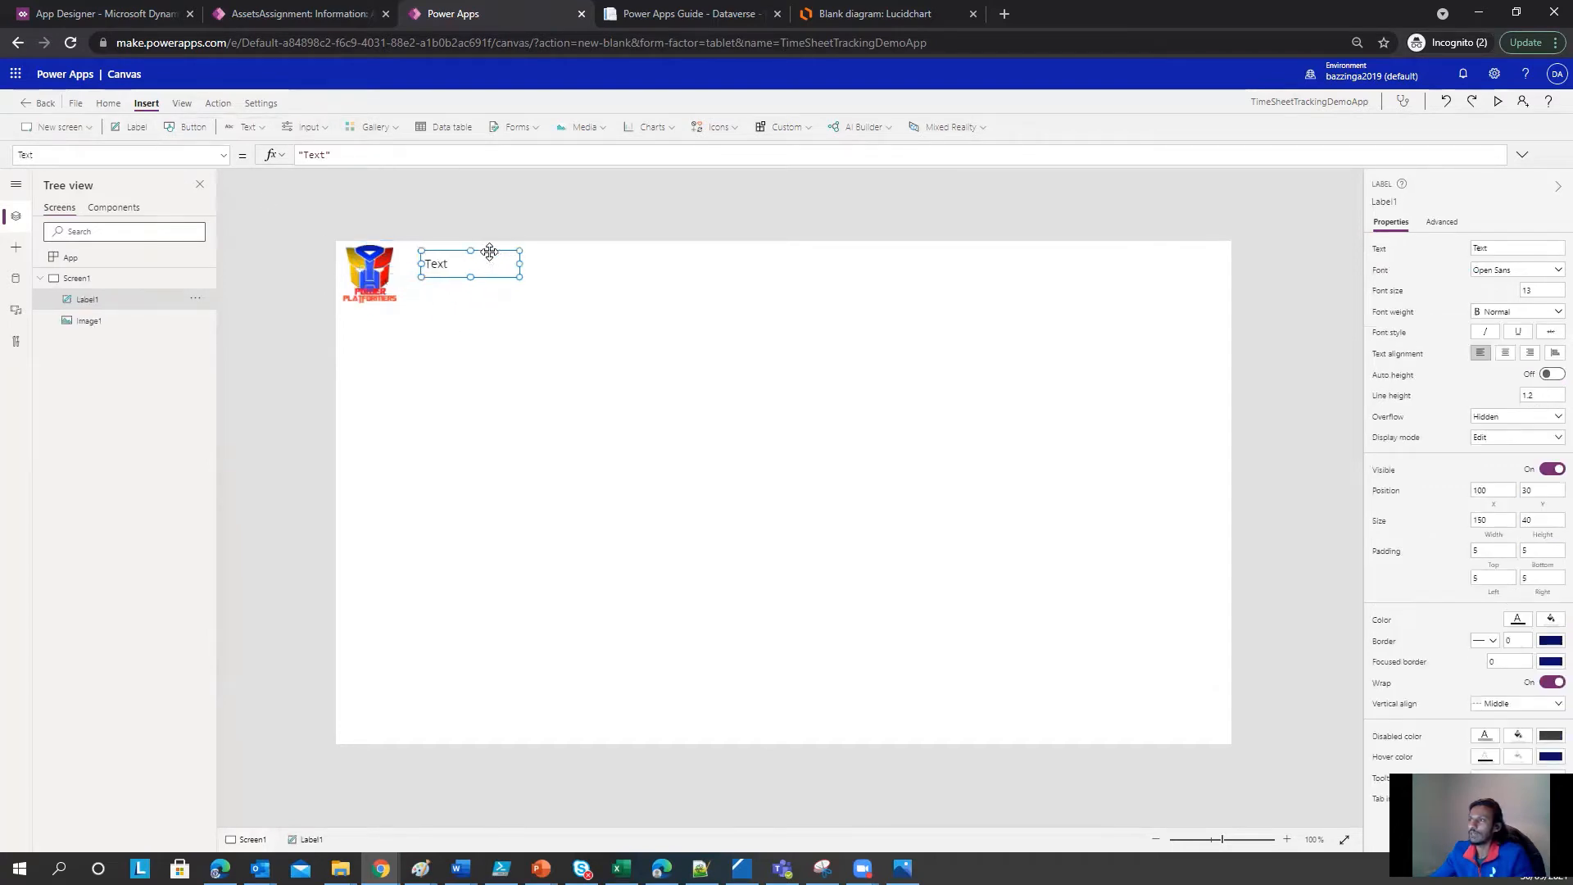
pyautogui.moveTo(489, 252); pyautogui.dragTo(1233, 307)
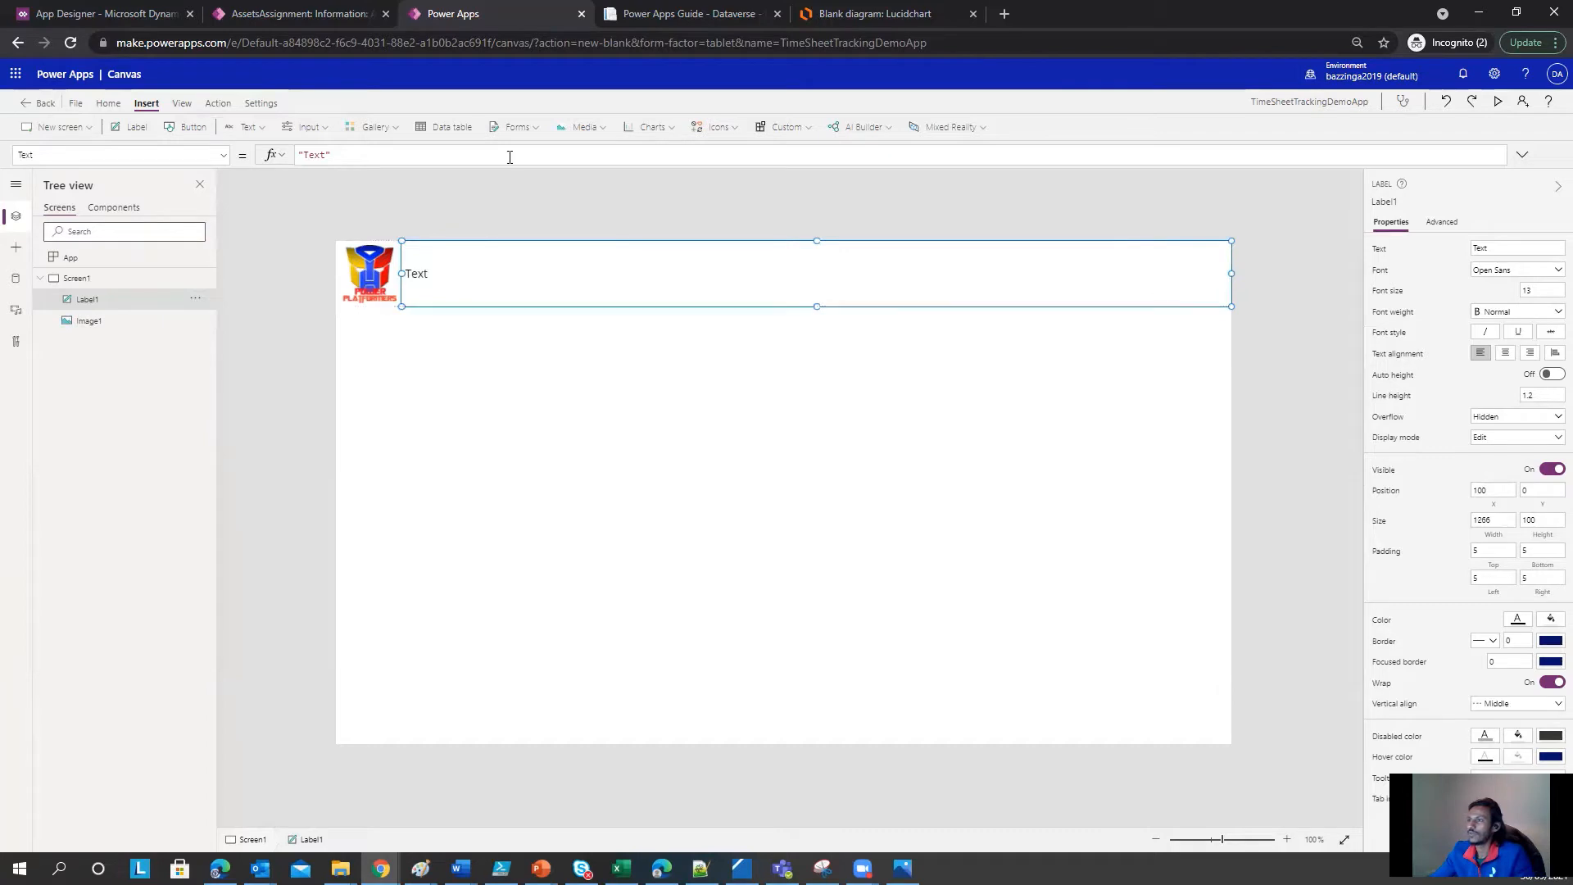
pyautogui.tripleClick(314, 155)
pyautogui.write('"Time')
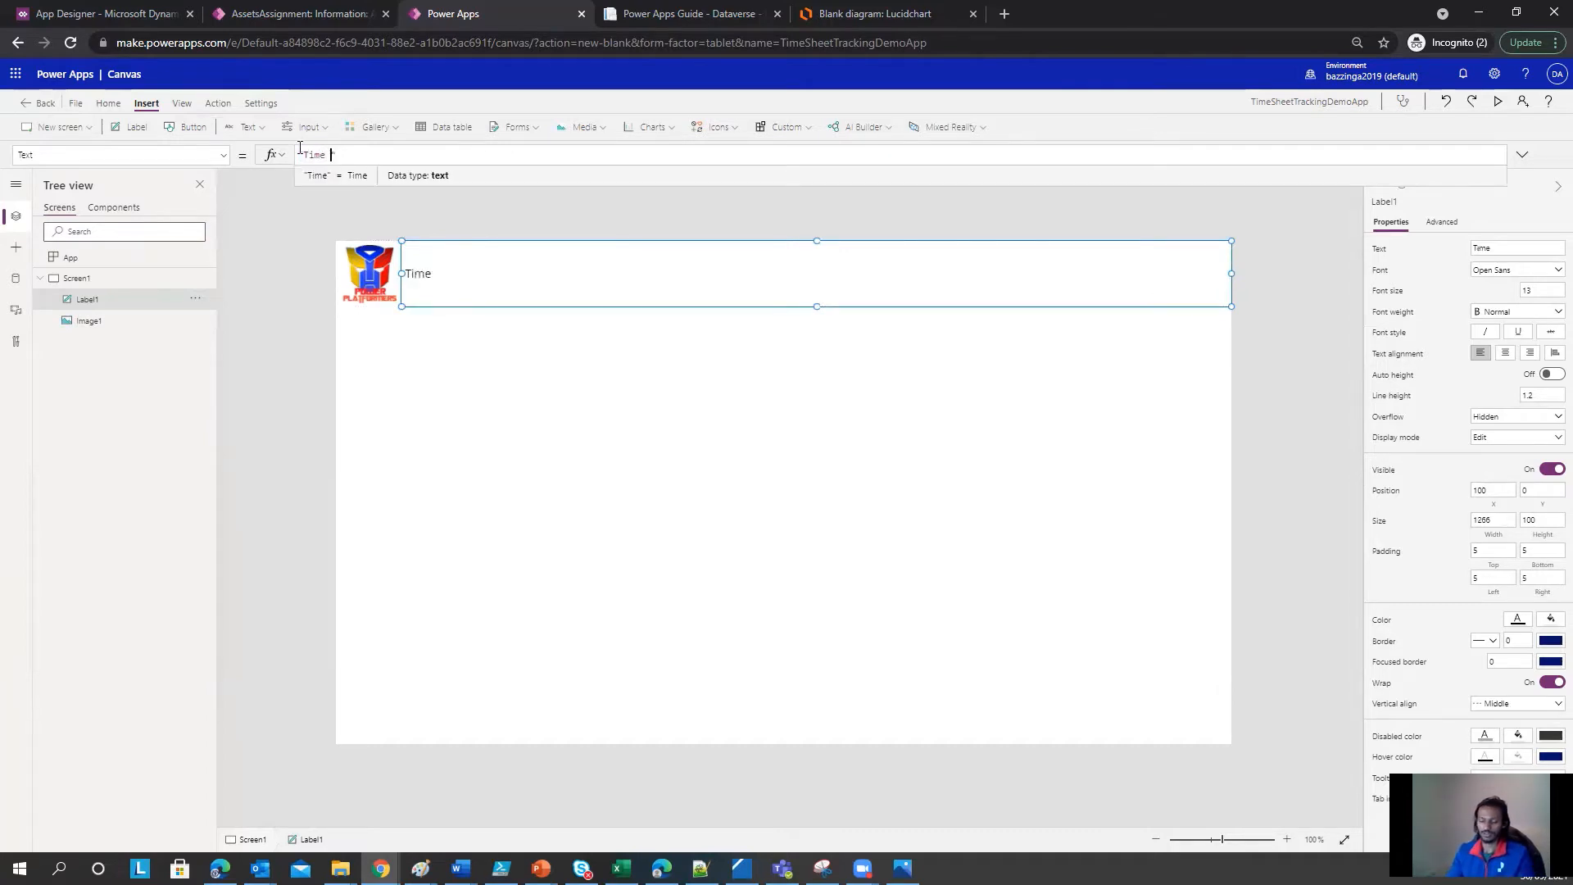
pyautogui.write(' Shj')
pyautogui.press('BackSpace')
pyautogui.press('BackSpace')
pyautogui.press('BackSpace')
pyautogui.press('BackSpace')
pyautogui.write('she')
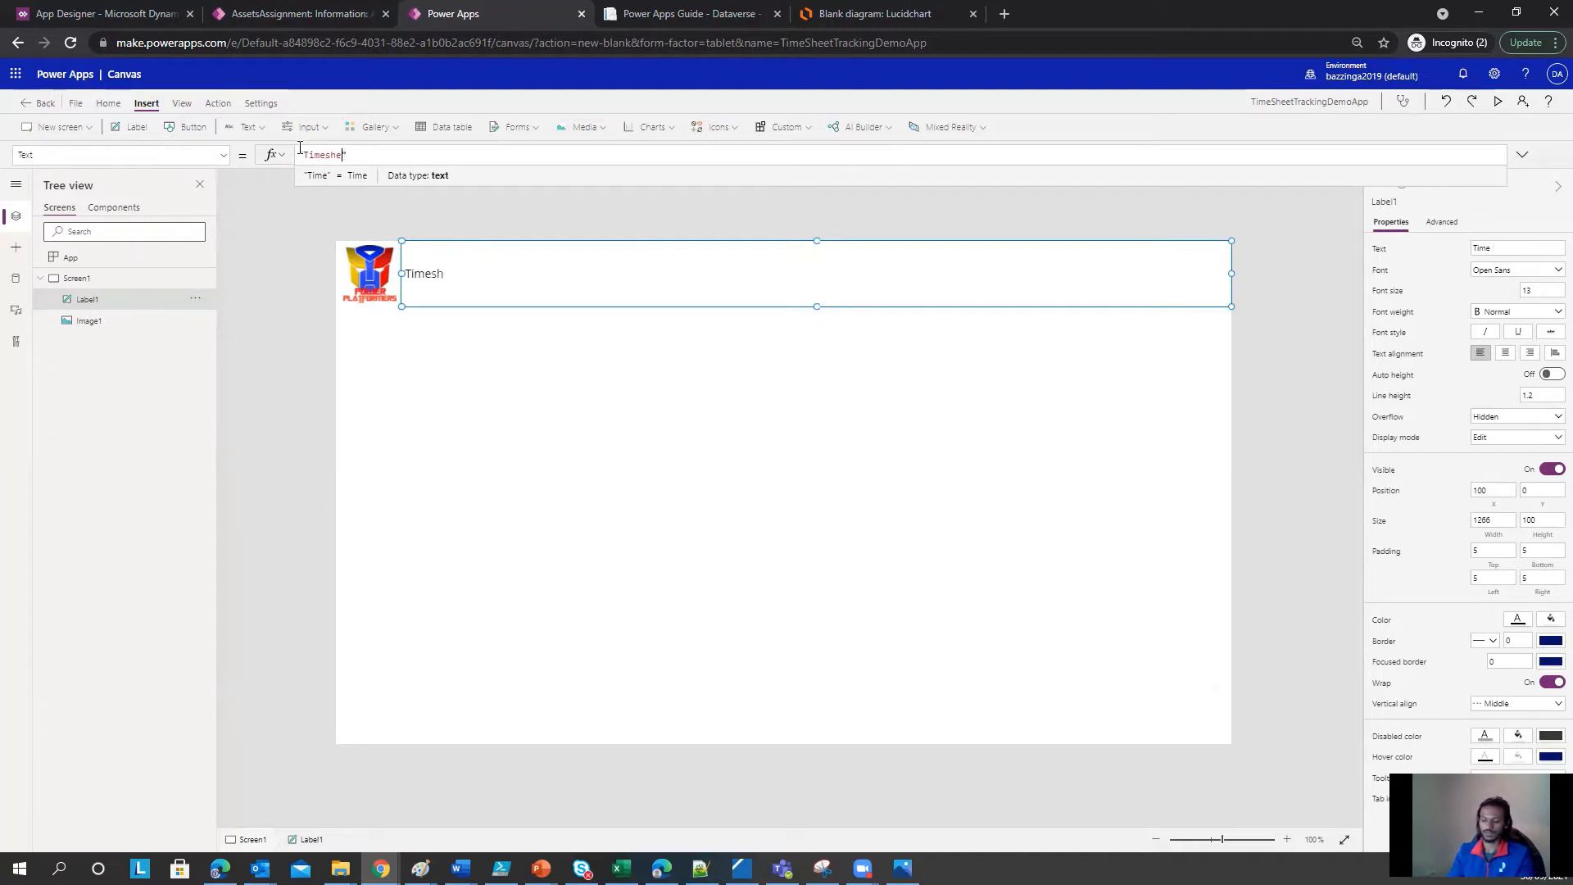
pyautogui.write('et Tracking App')
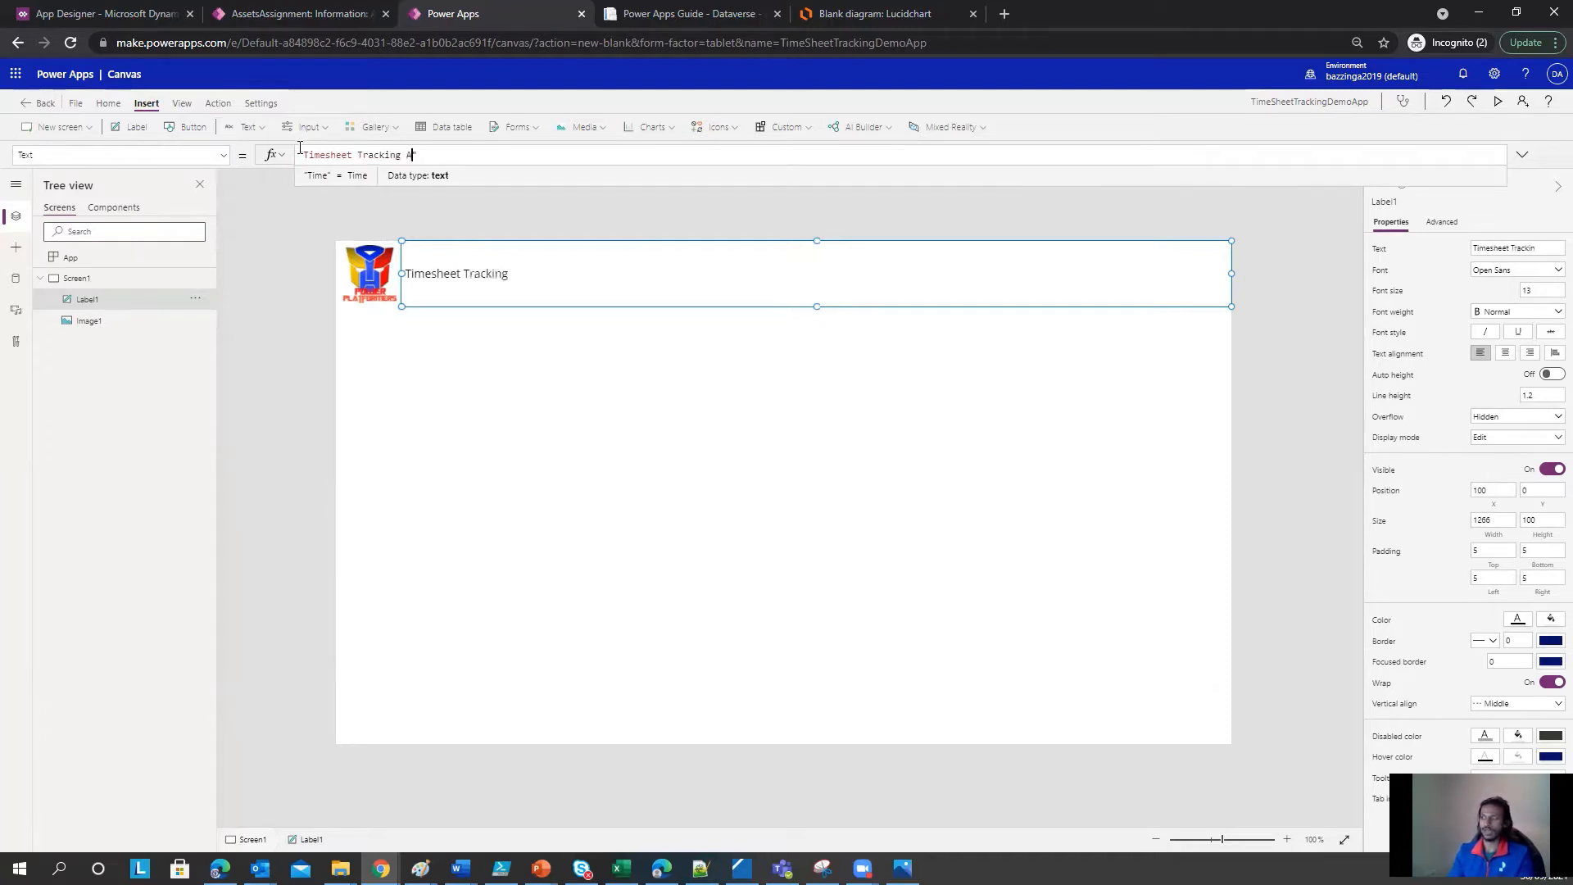
pyautogui.click(615, 302)
# Step: Format the header label with font size 36, bold weight and the standard orange-yellow fill, RGBA(255, 191, 0, 1)
pyautogui.click(108, 103)
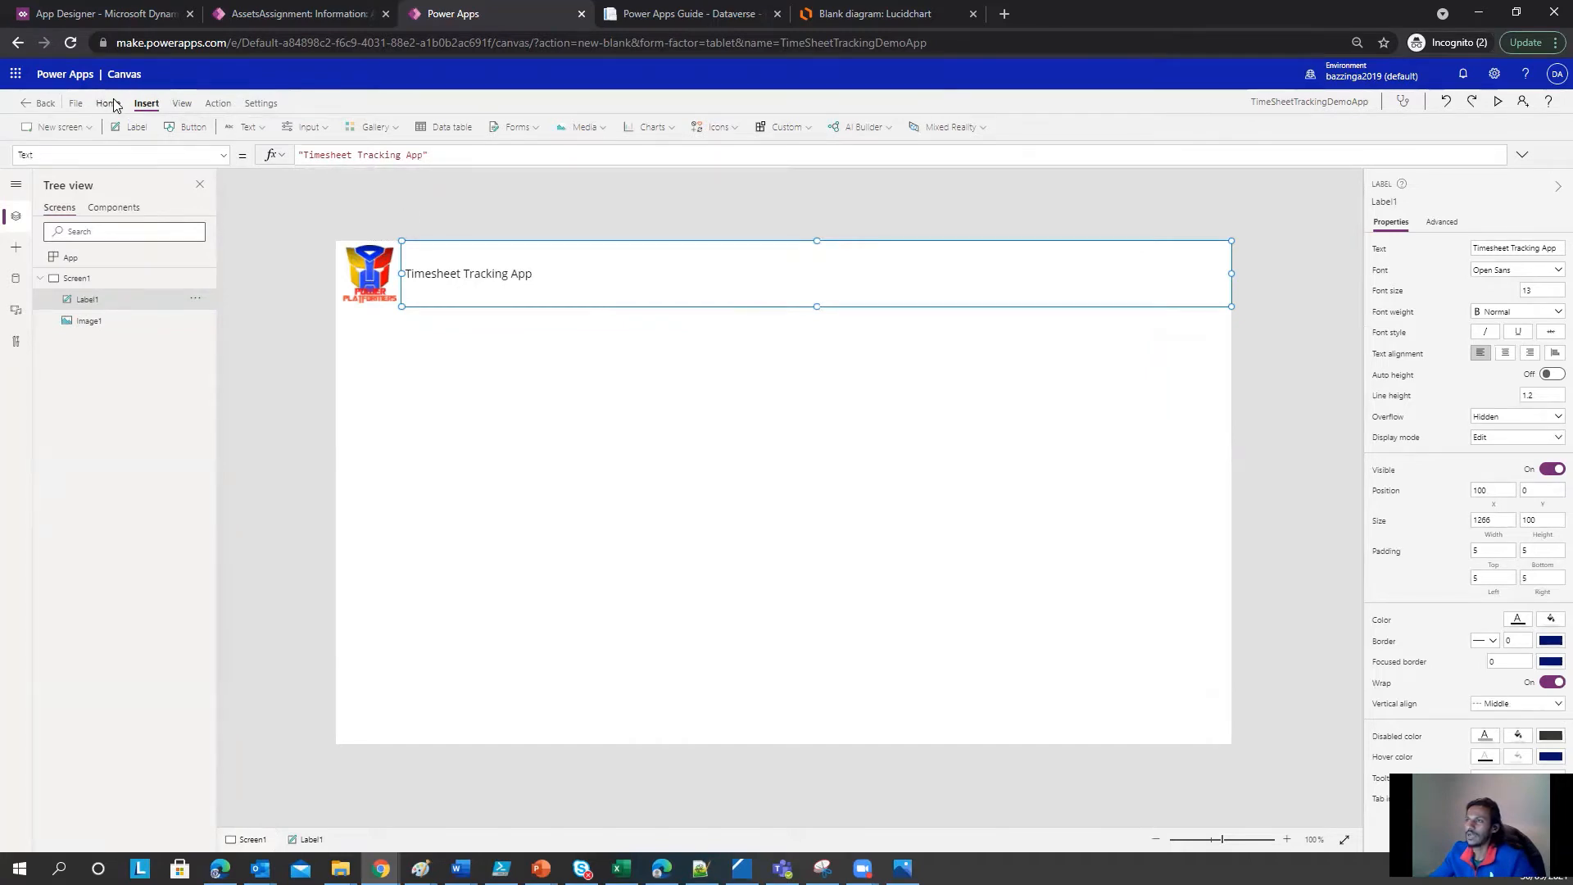
pyautogui.click(322, 129)
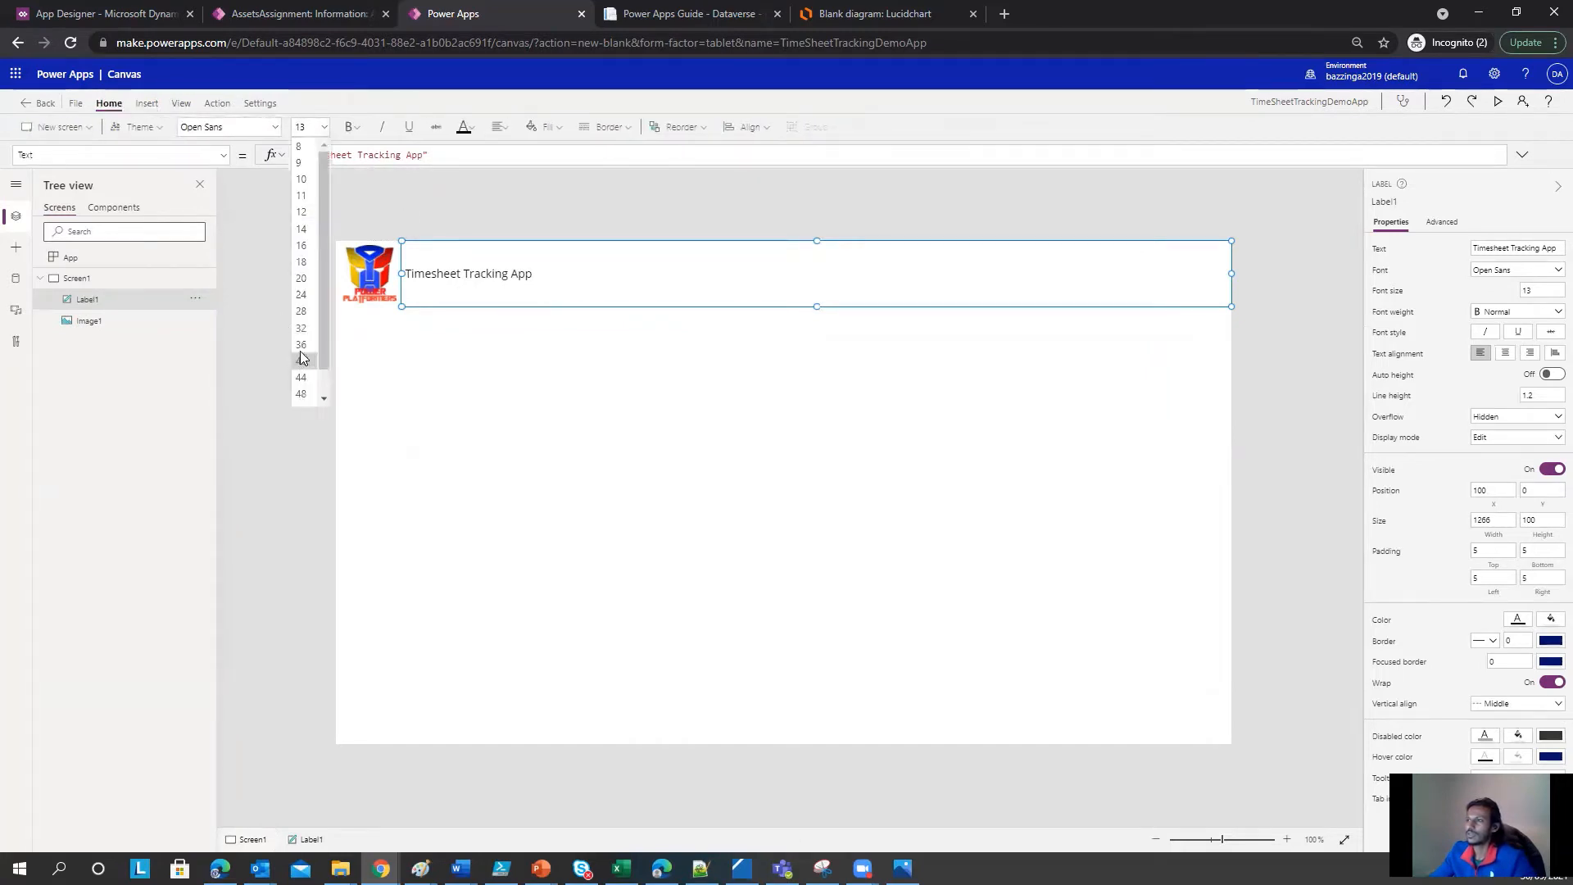
pyautogui.click(301, 344)
pyautogui.click(352, 127)
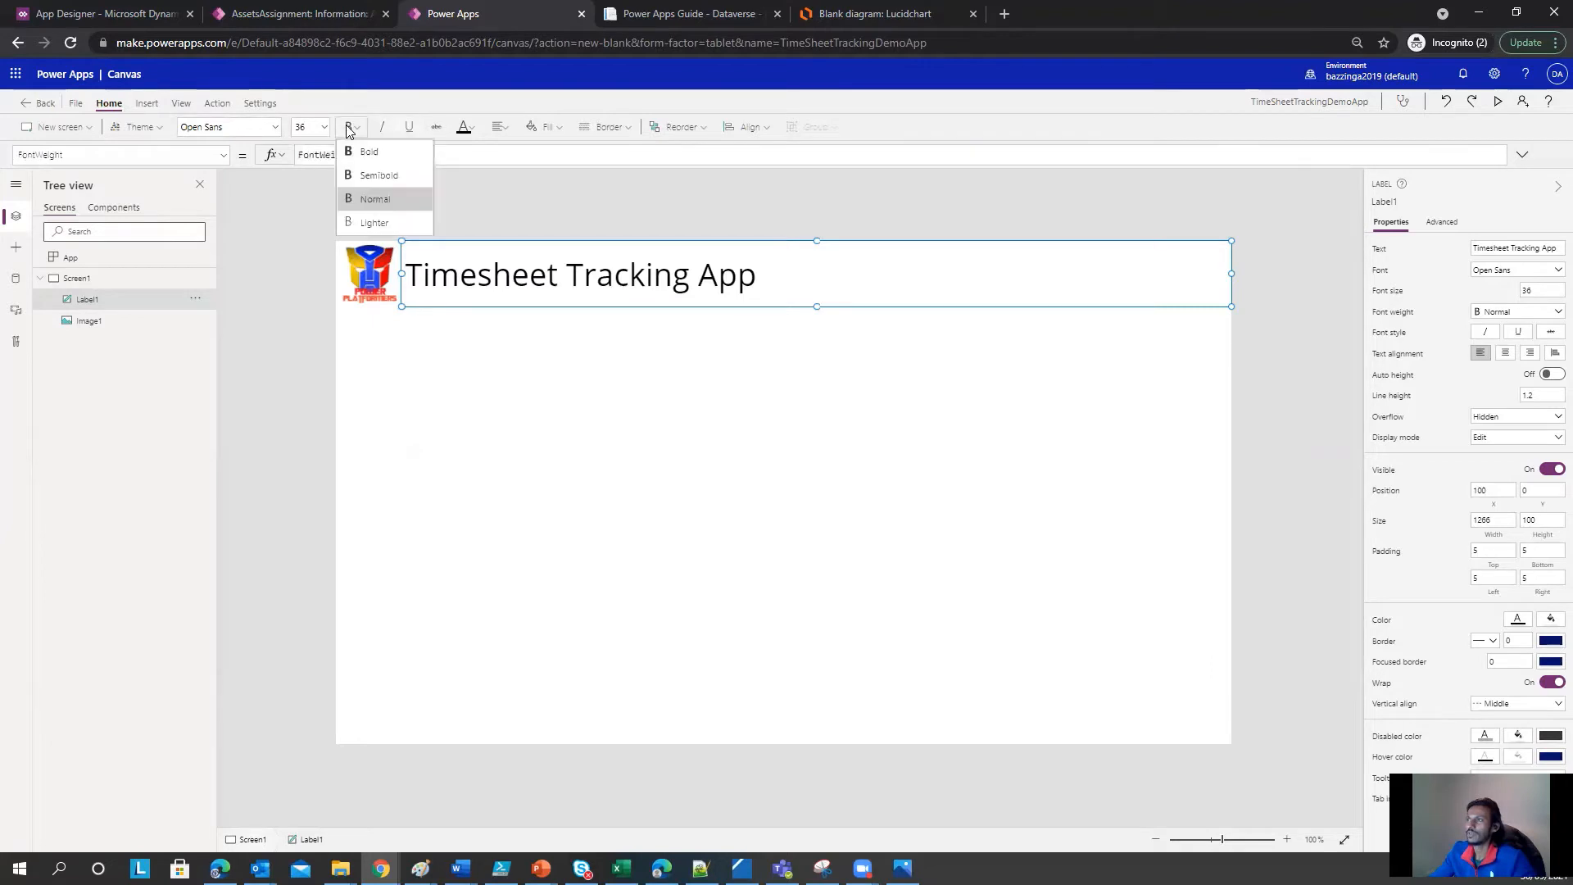
pyautogui.click(369, 154)
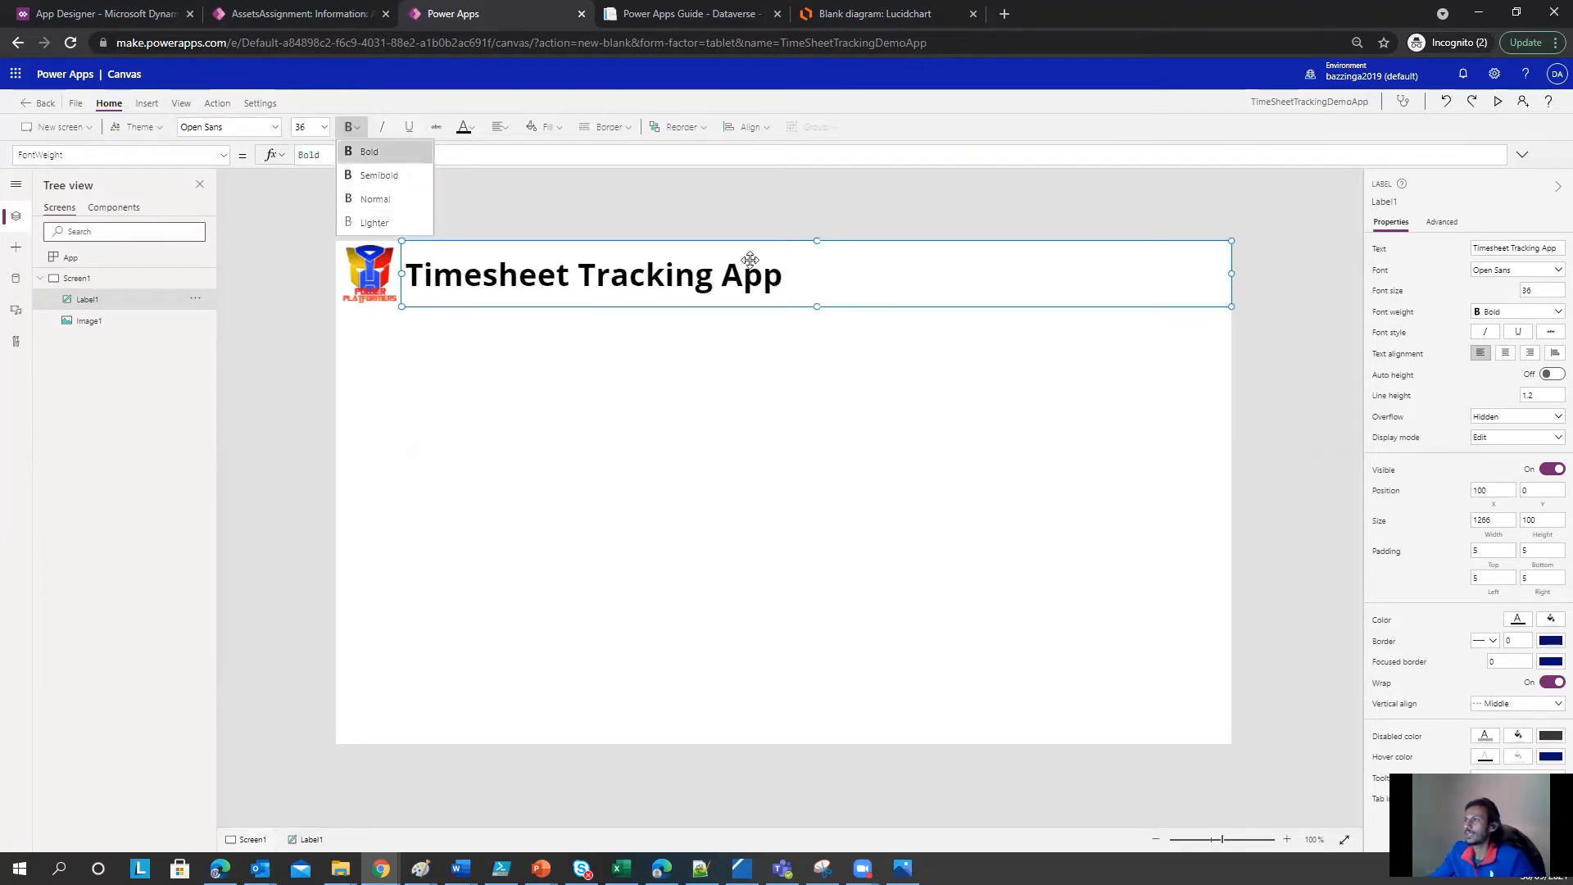
pyautogui.click(558, 128)
pyautogui.click(573, 322)
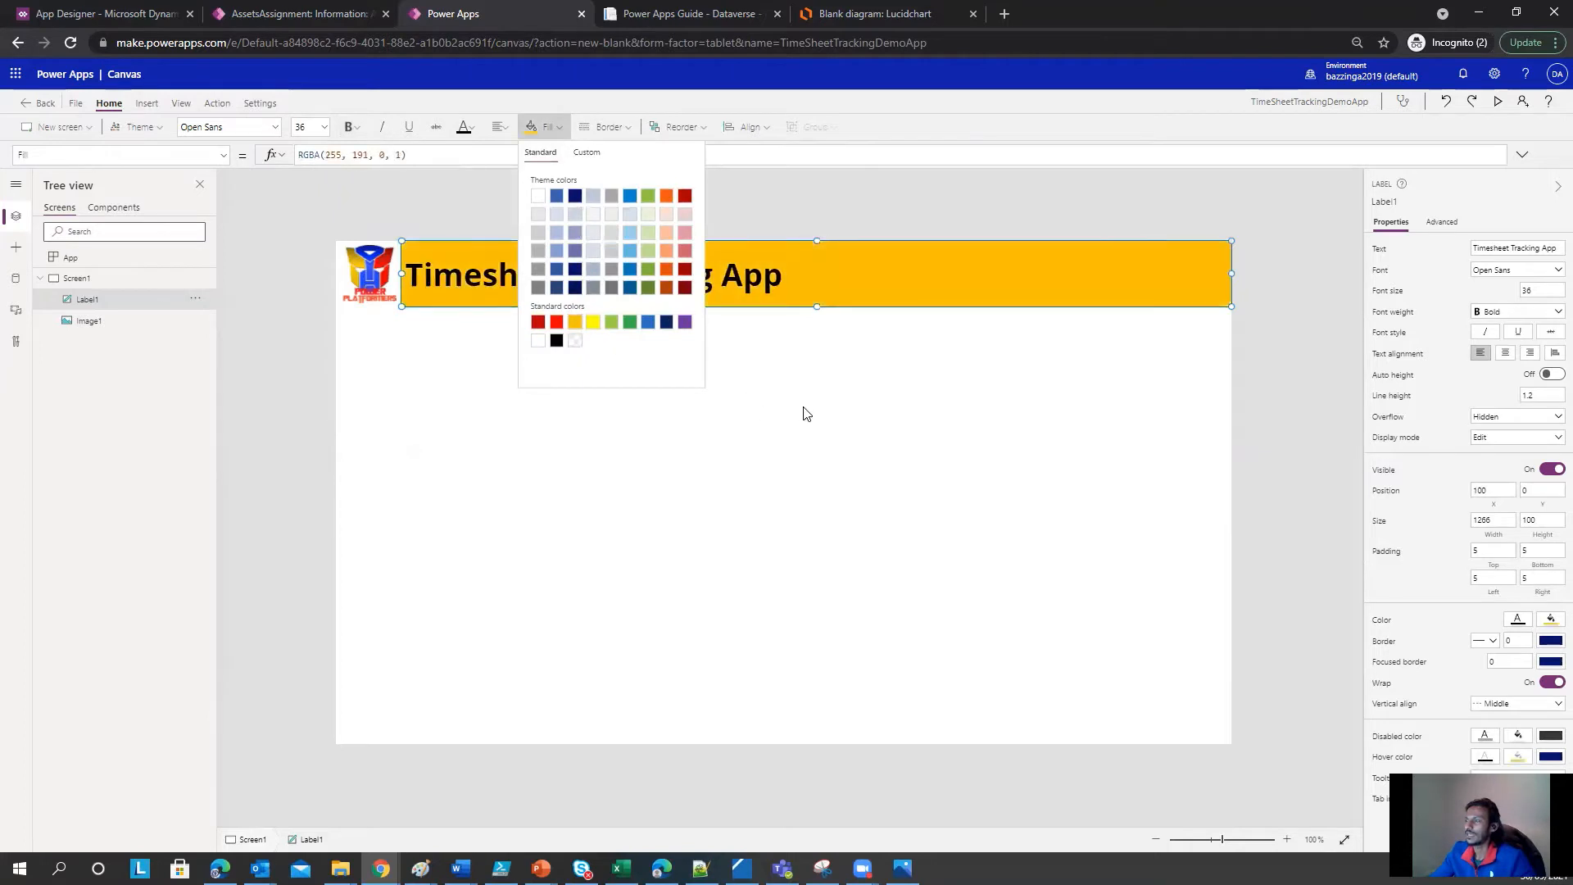
pyautogui.click(801, 410)
# Step: Compare the app with the Lucidchart mockup's header and work week row, and return to Power Apps
pyautogui.click(827, 15)
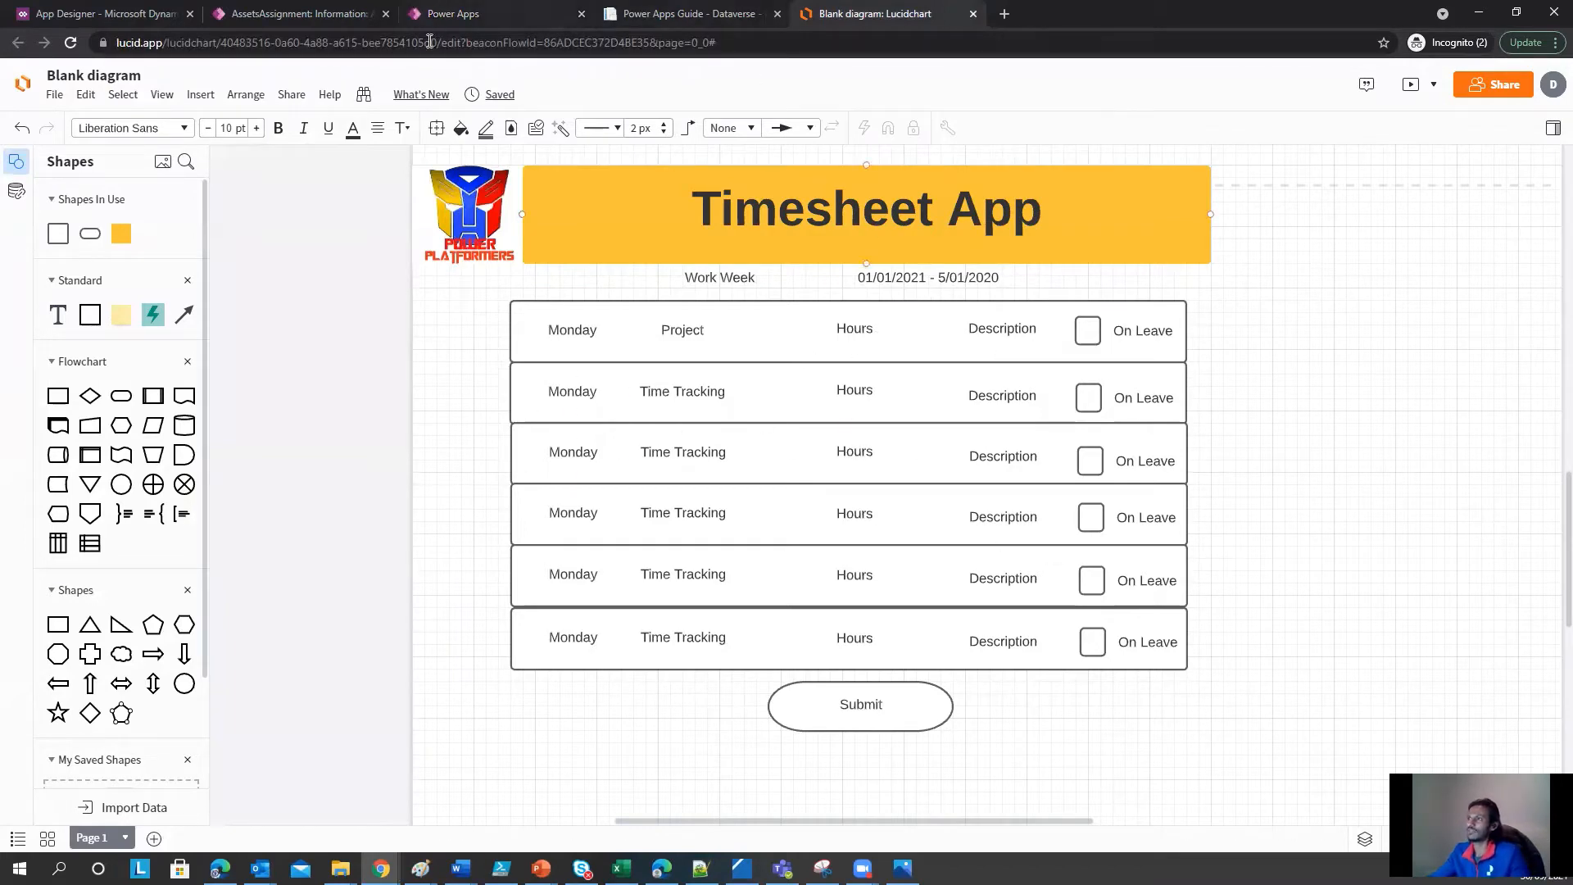
pyautogui.click(464, 15)
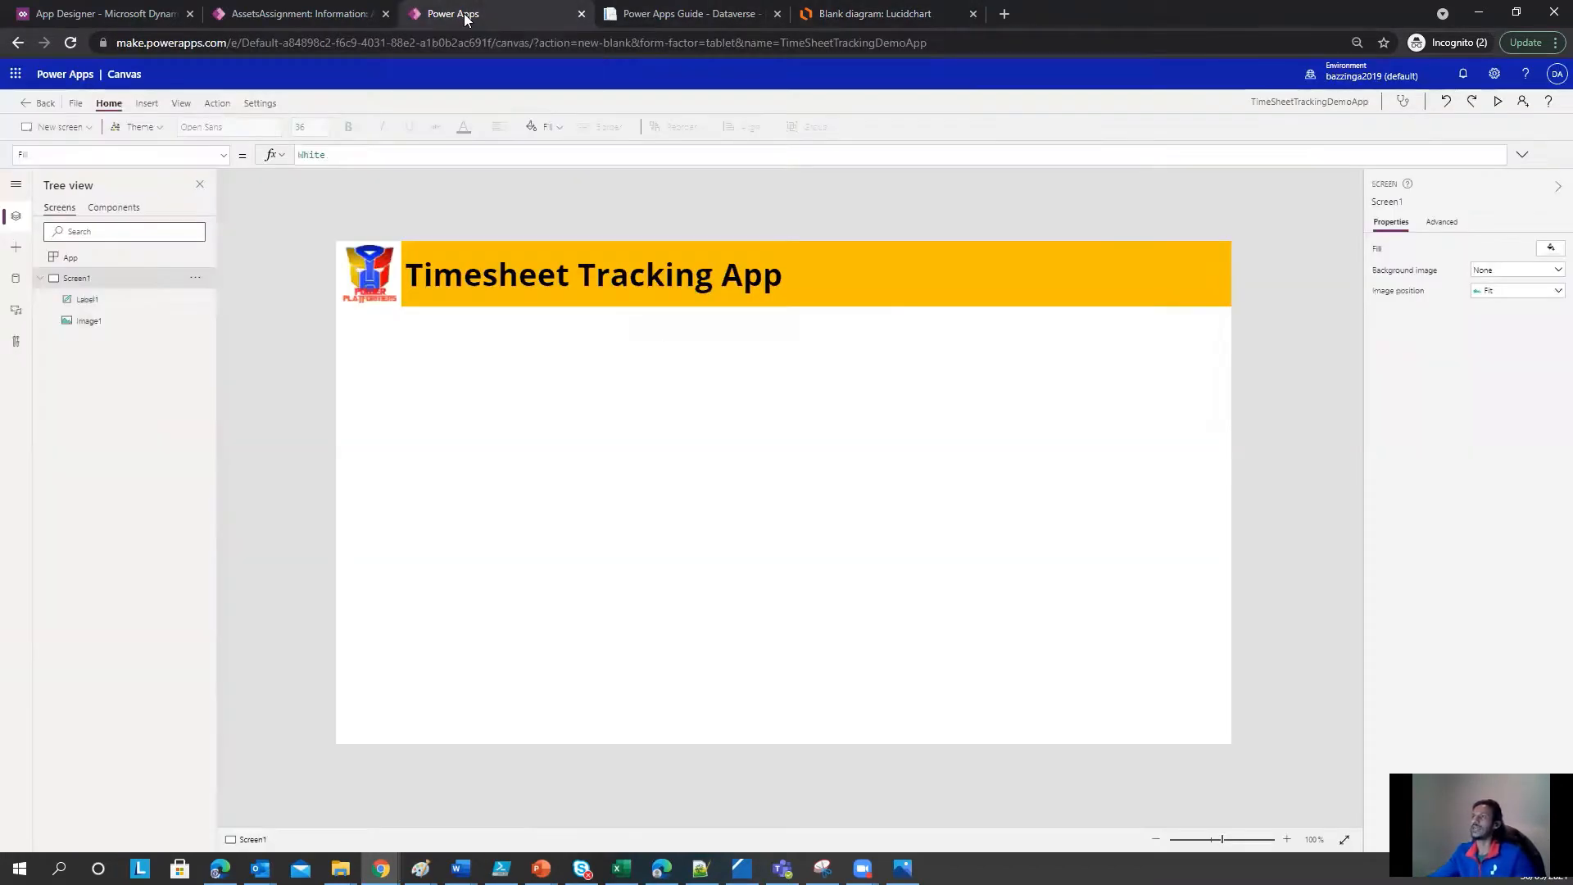
pyautogui.click(849, 15)
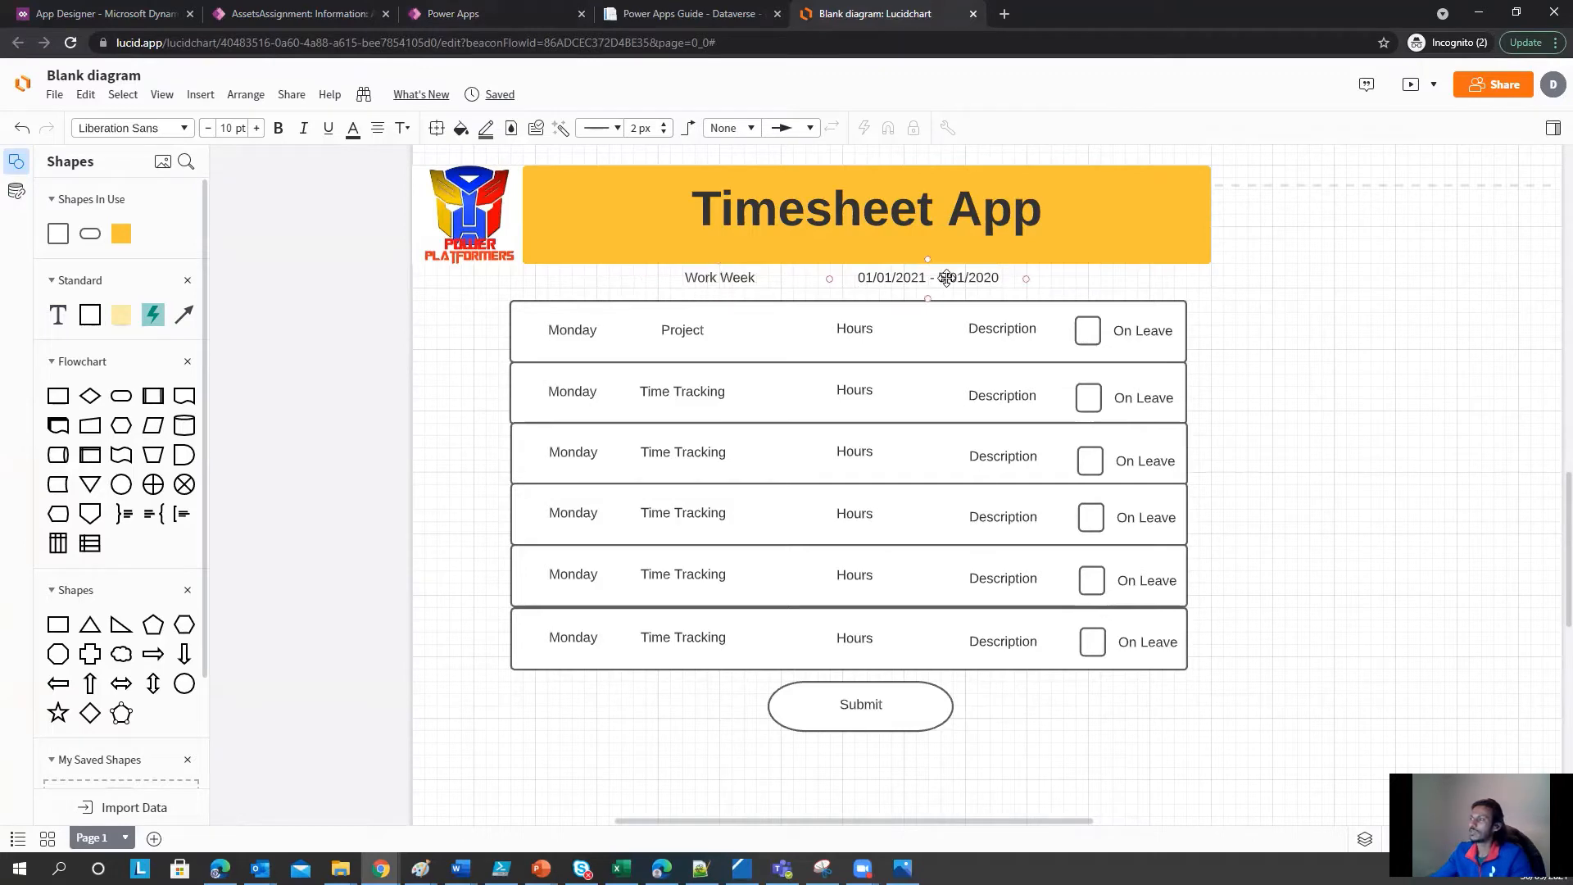
pyautogui.click(503, 14)
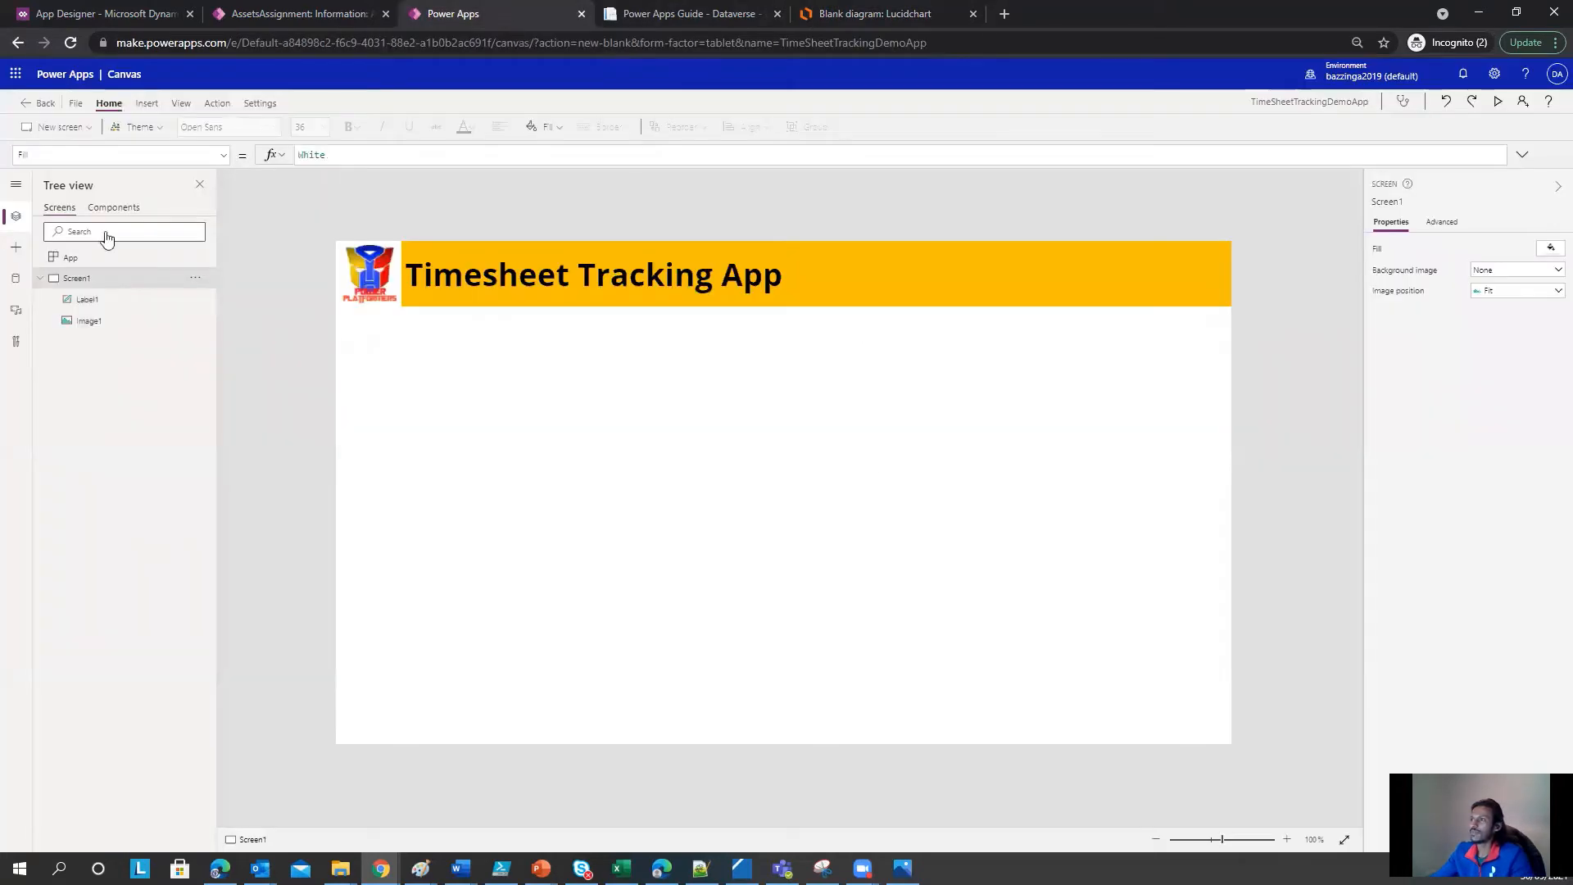
# Step: Insert a label just below the header at 446, 100 and place a copy of it alongside at 609, 100
pyautogui.click(178, 104)
pyautogui.click(152, 104)
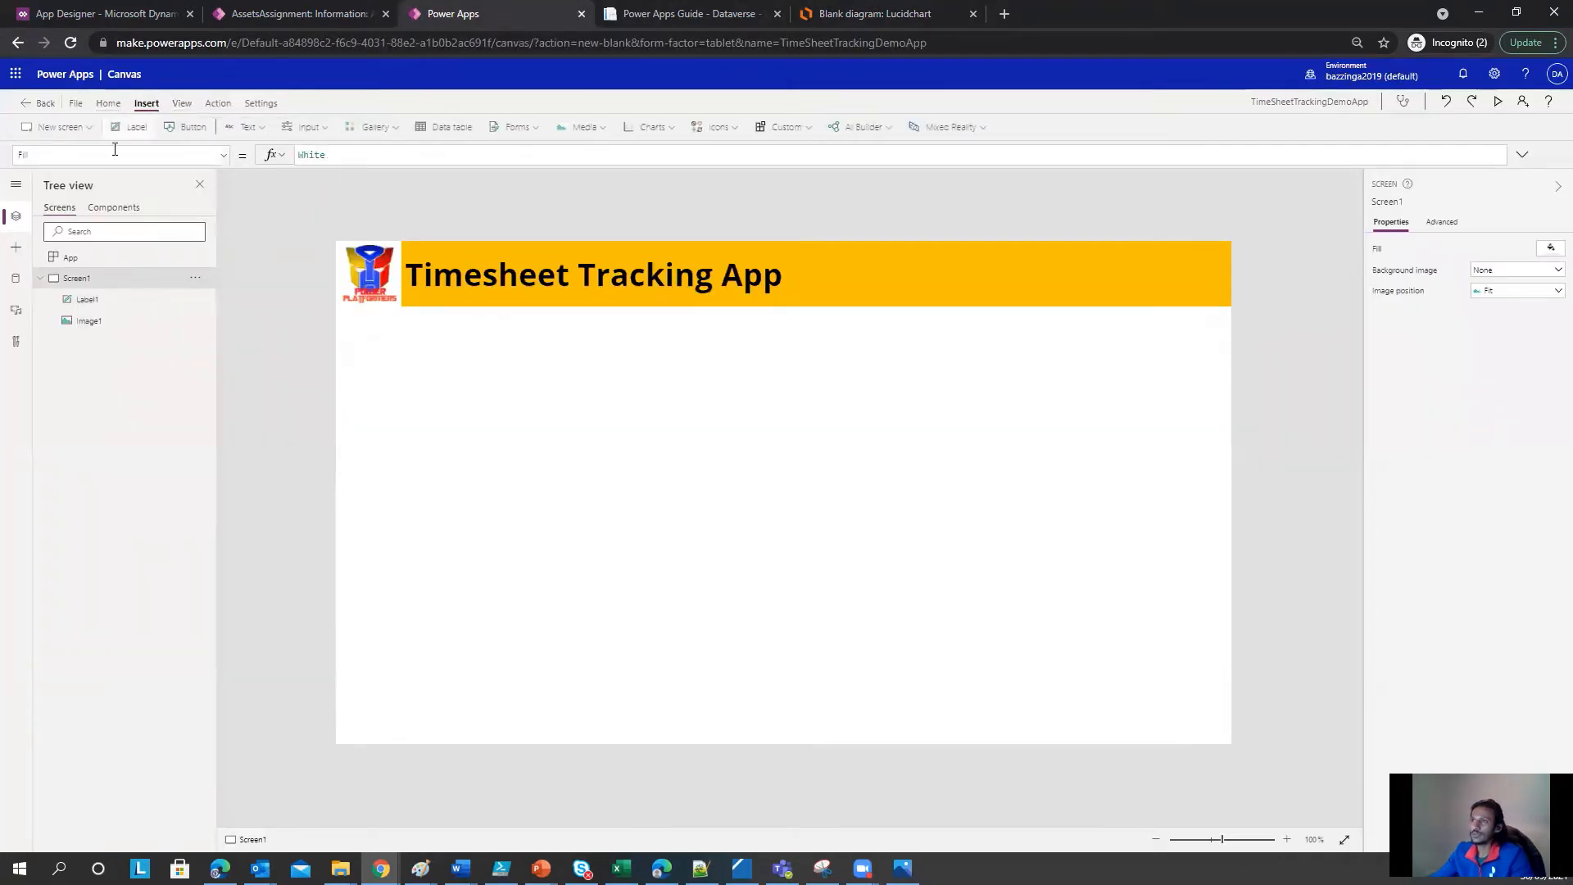
pyautogui.moveTo(439, 273); pyautogui.dragTo(655, 318)
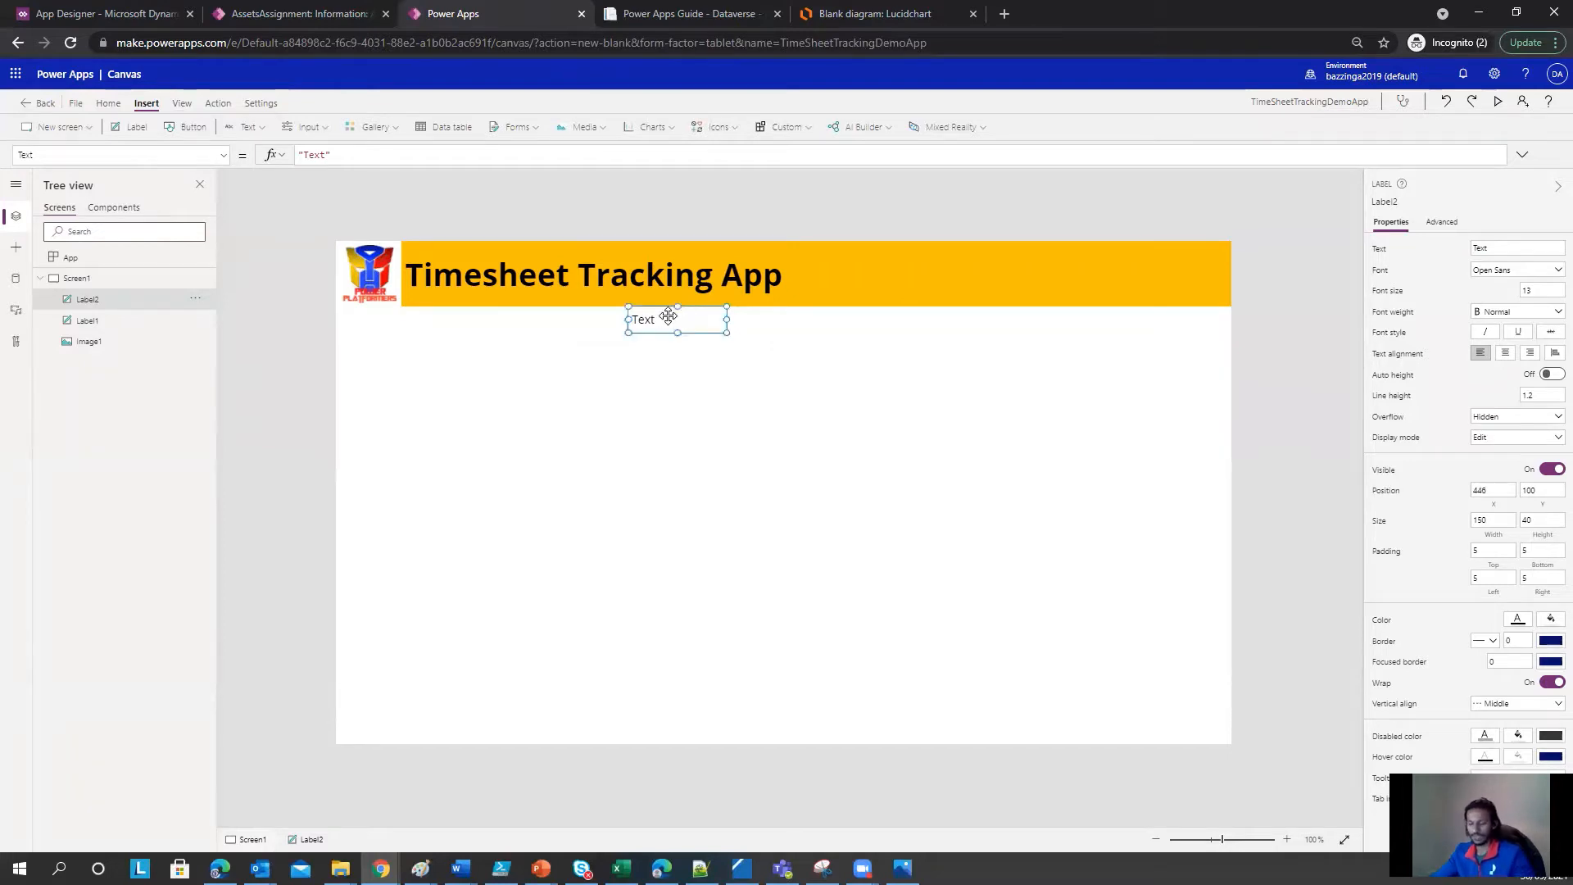
pyautogui.hotkey('ctrl', 'c')
pyautogui.hotkey('ctrl', 'v')
pyautogui.moveTo(692, 322); pyautogui.dragTo(793, 321)
# Step: Set the text of the first of the two labels below the header to "Work week"
pyautogui.click(663, 322)
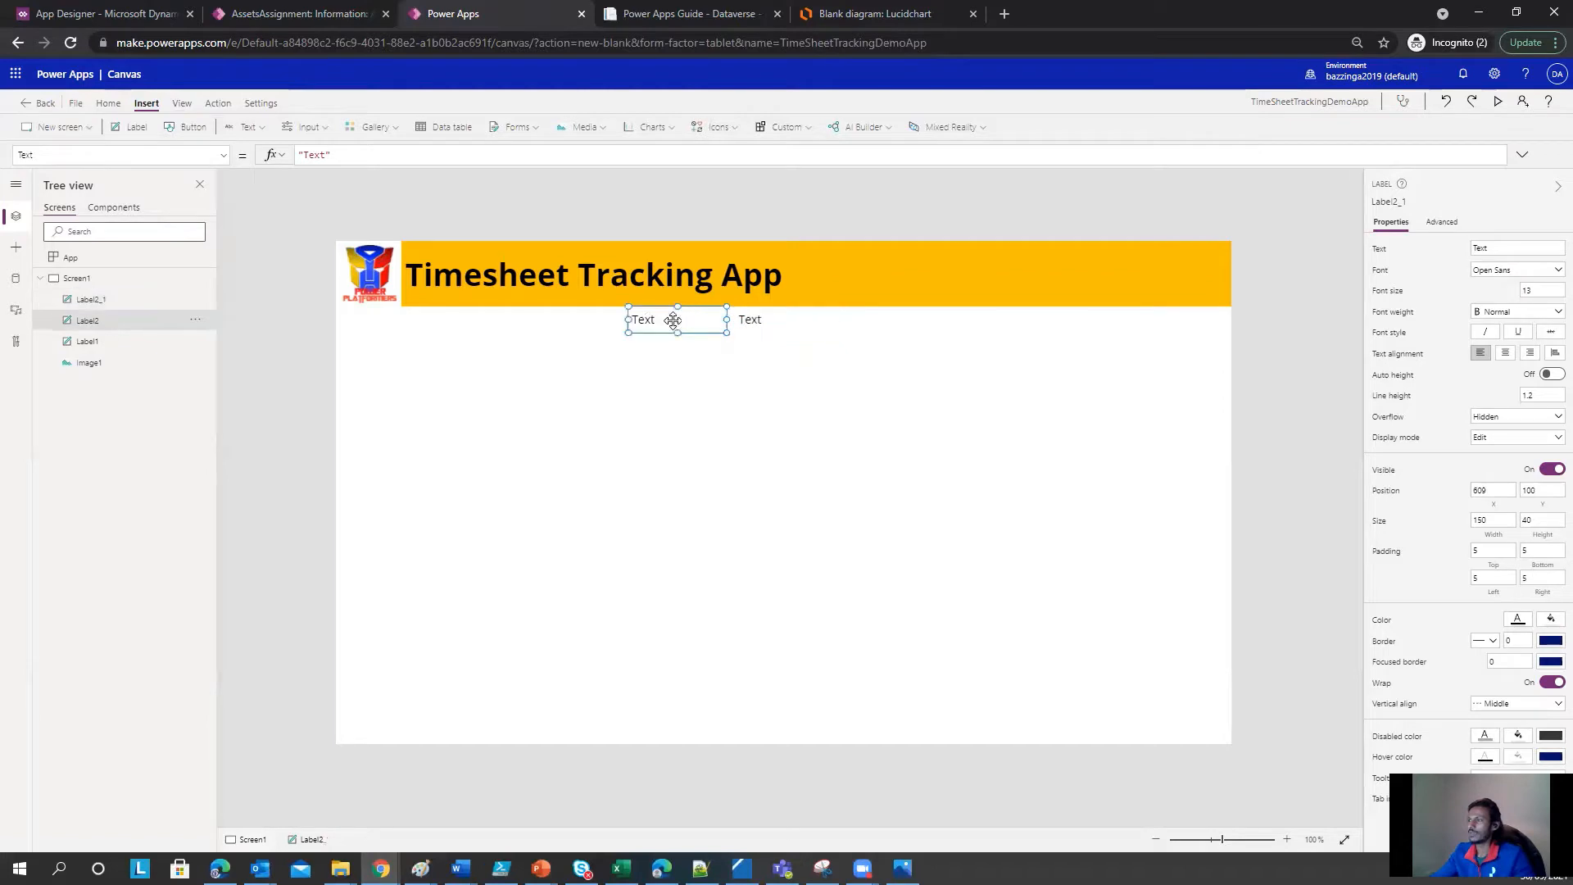
pyautogui.doubleClick(313, 154)
pyautogui.write('Work')
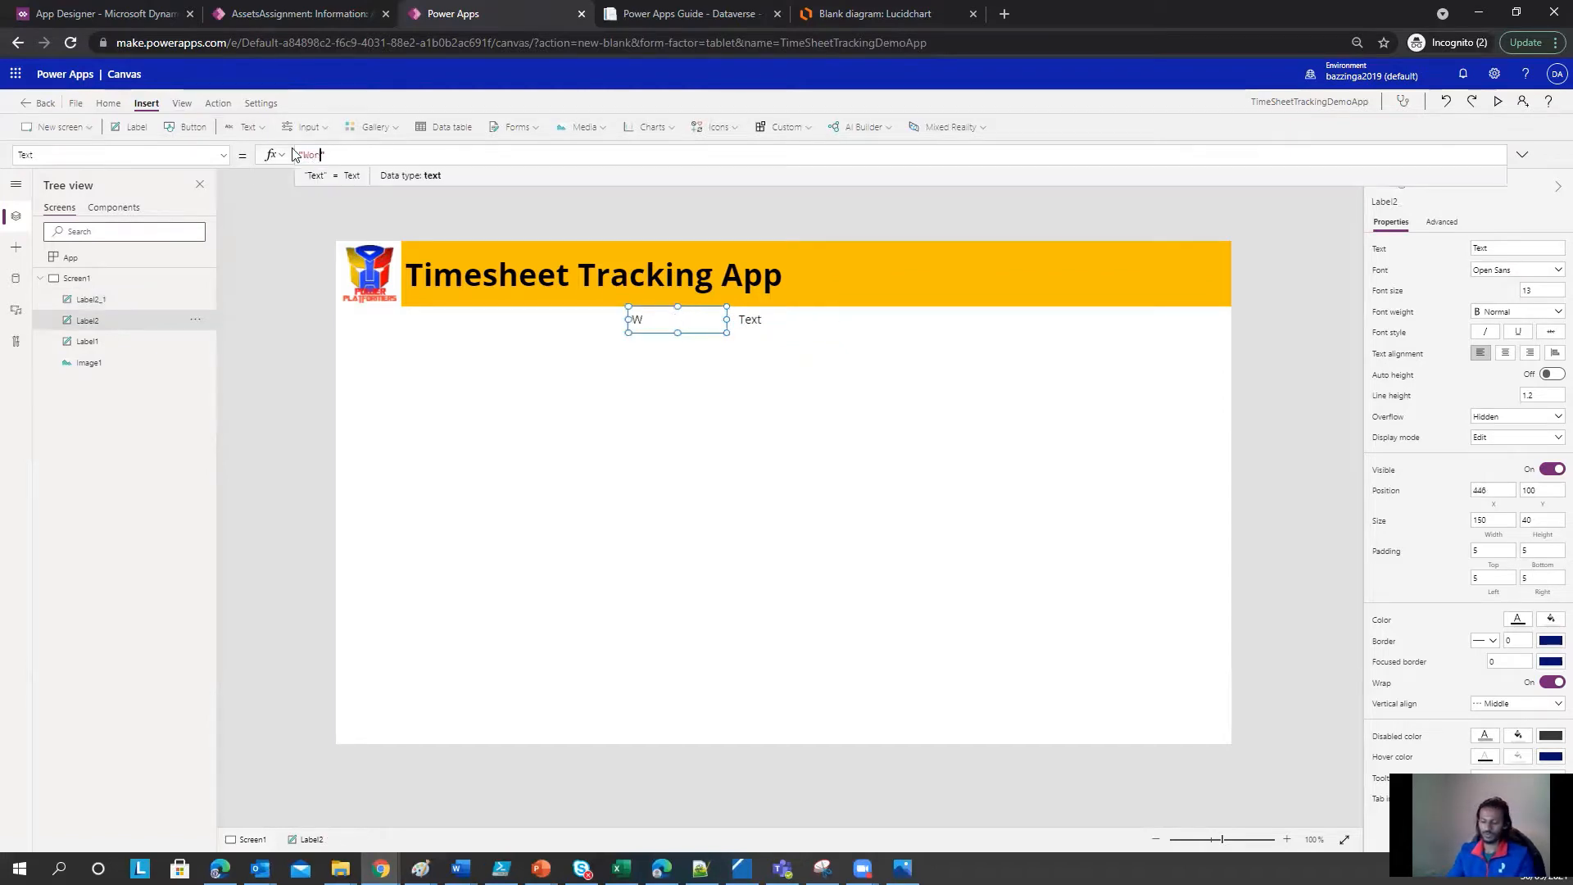
pyautogui.write(' weee')
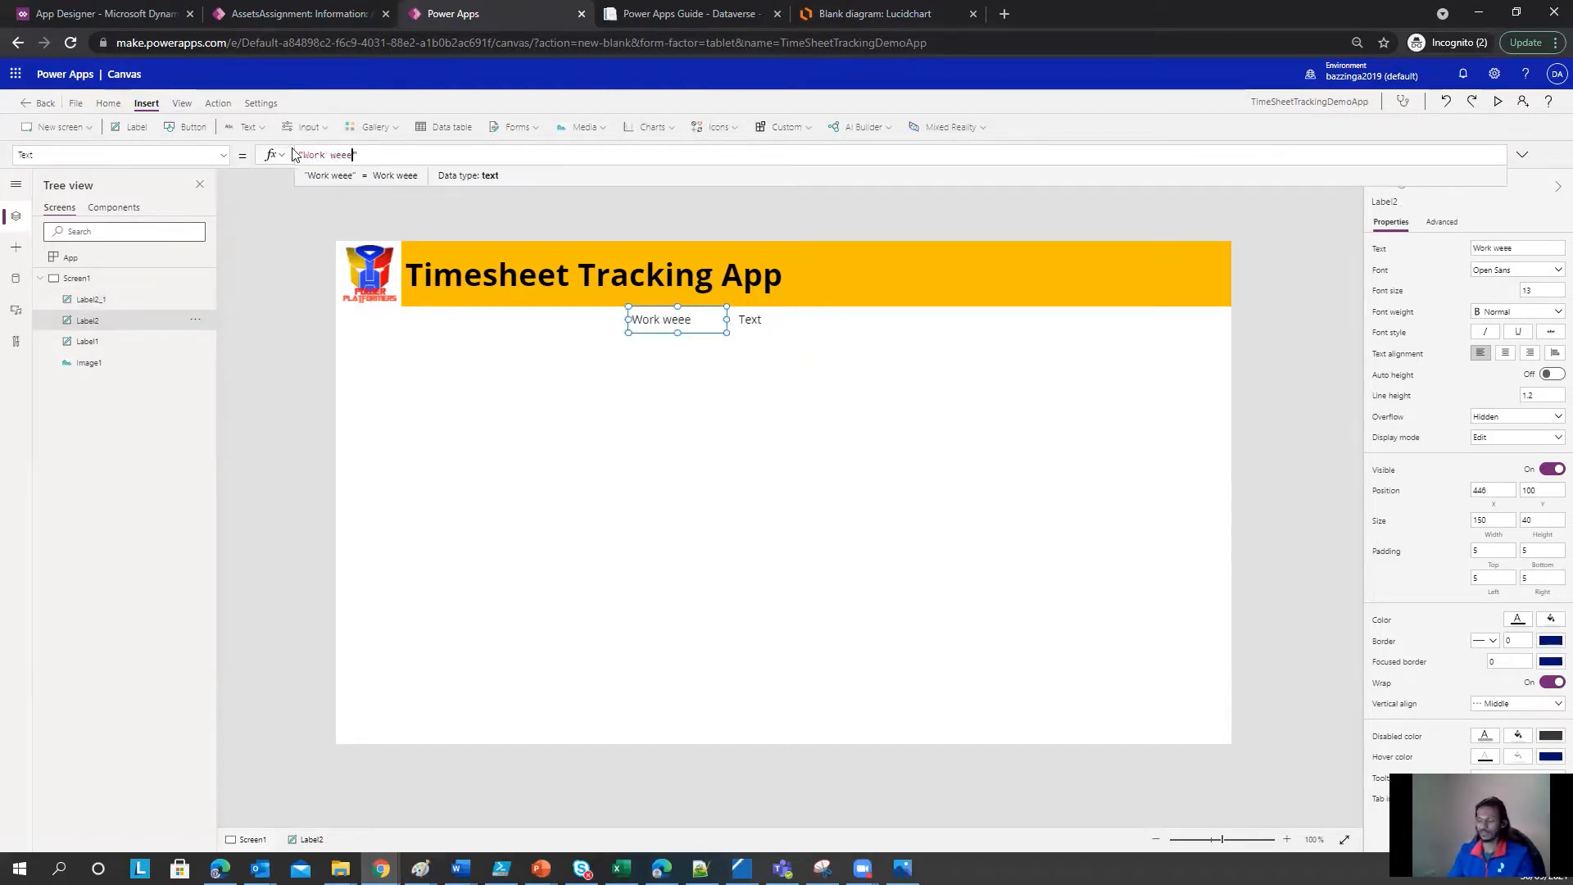
pyautogui.write('k')
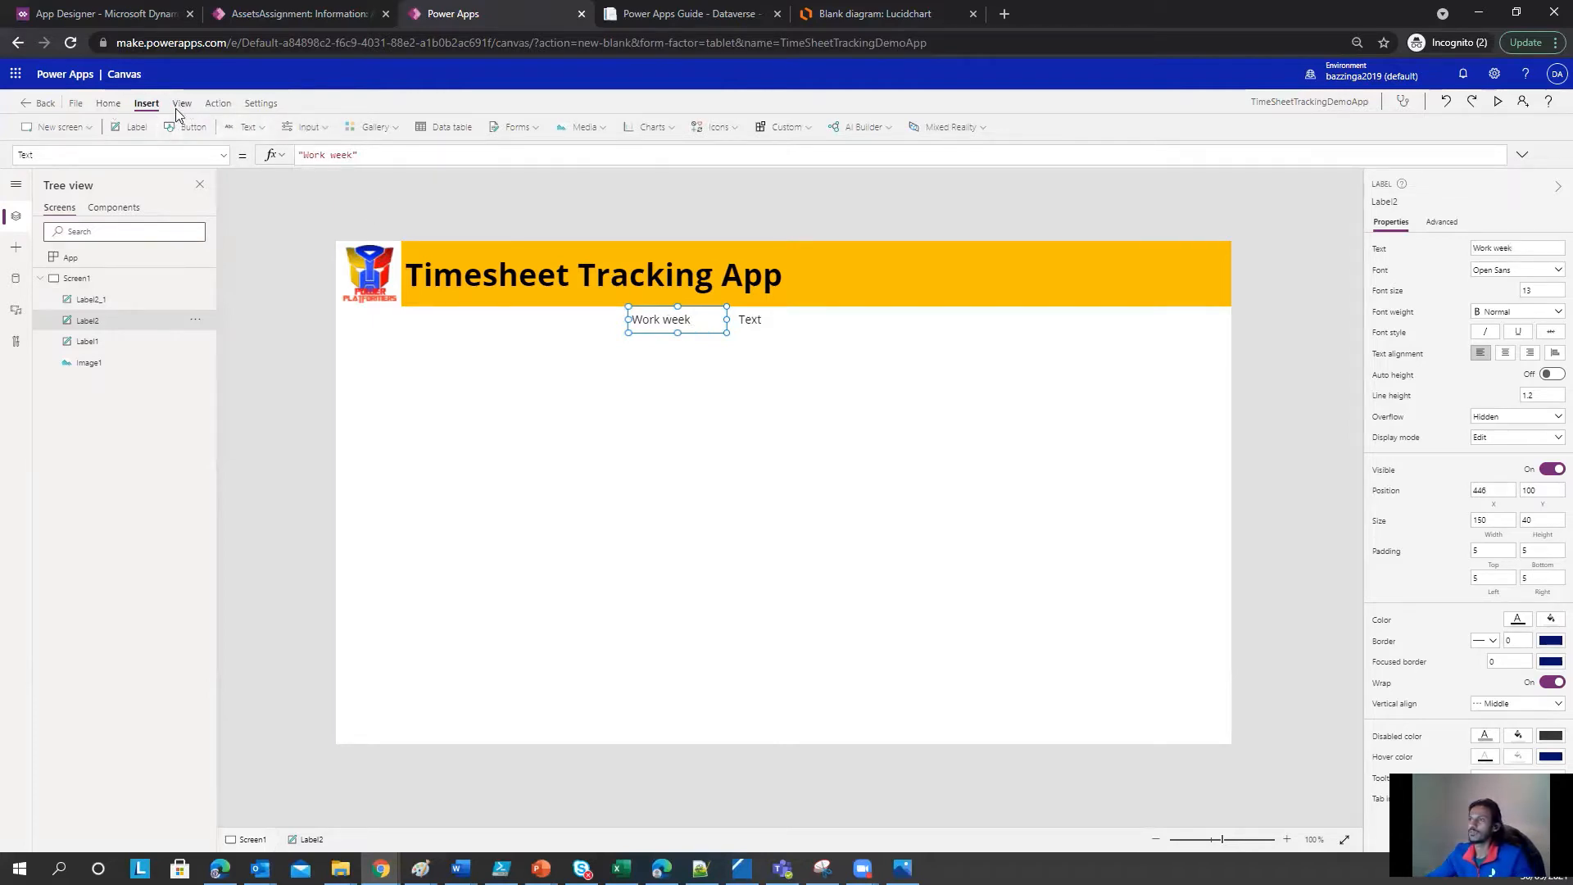
# Step: Make the "Work week" label's text bold
pyautogui.click(107, 104)
pyautogui.click(349, 127)
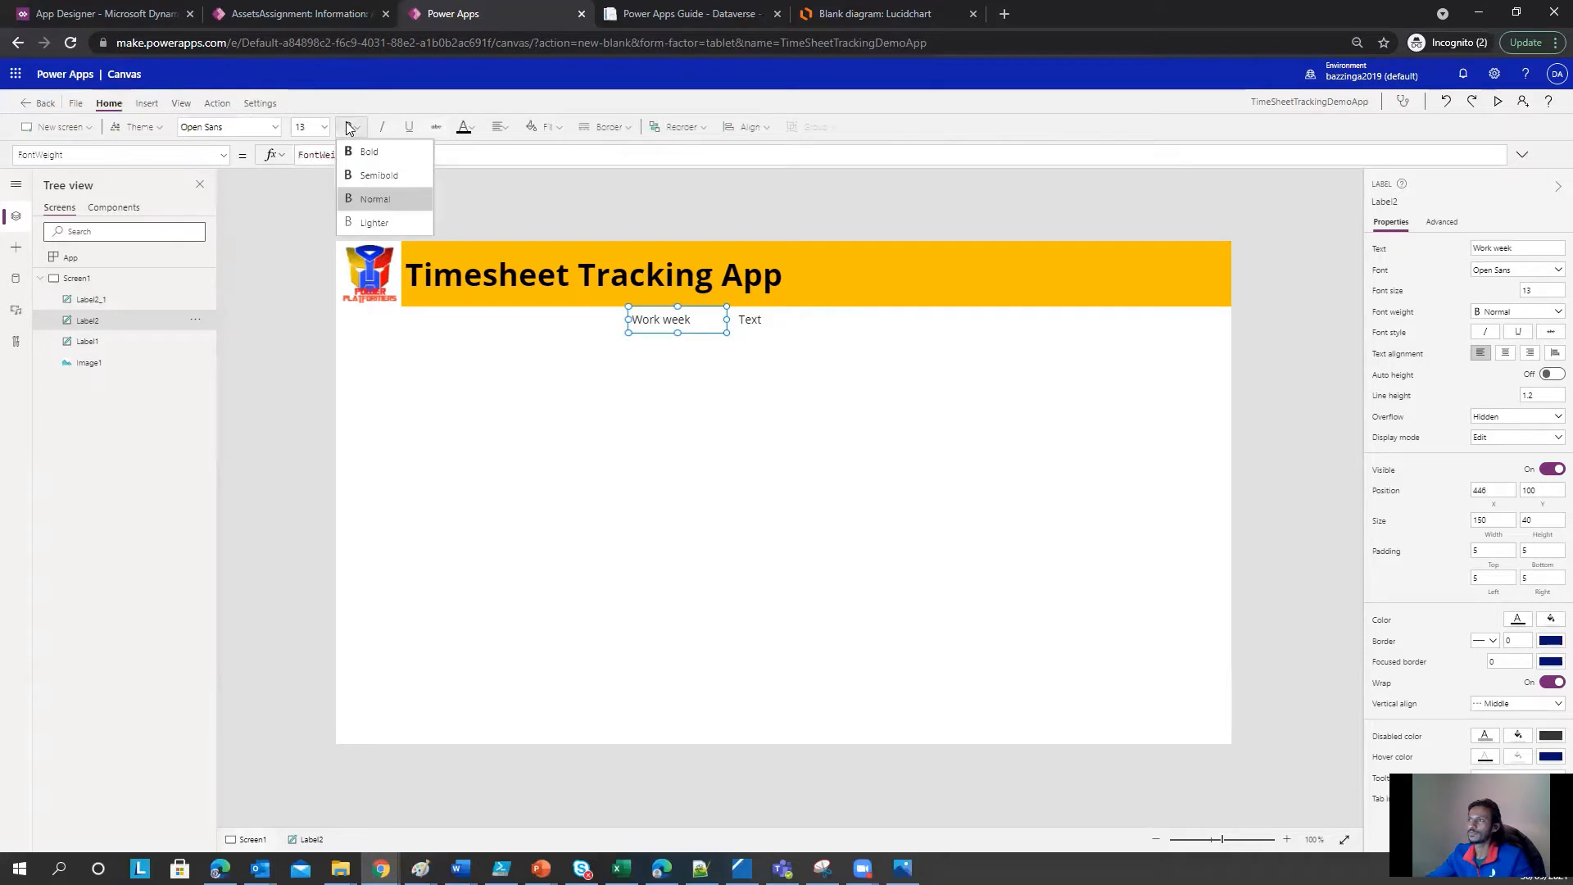
# Step: Set the second label's text to Concatenate(Text(DateAdd(Today(),1-Weekday(Today(),StartOfWeek.Monday),Days),"dd-mm-yyyy")," - ",Text(DateAdd(Today(),1-Weekday(Today(),StartOfWeek.Monday)+5,Days),"dd-mm-yyyy")) and widen the label to about 384
pyautogui.click(757, 321)
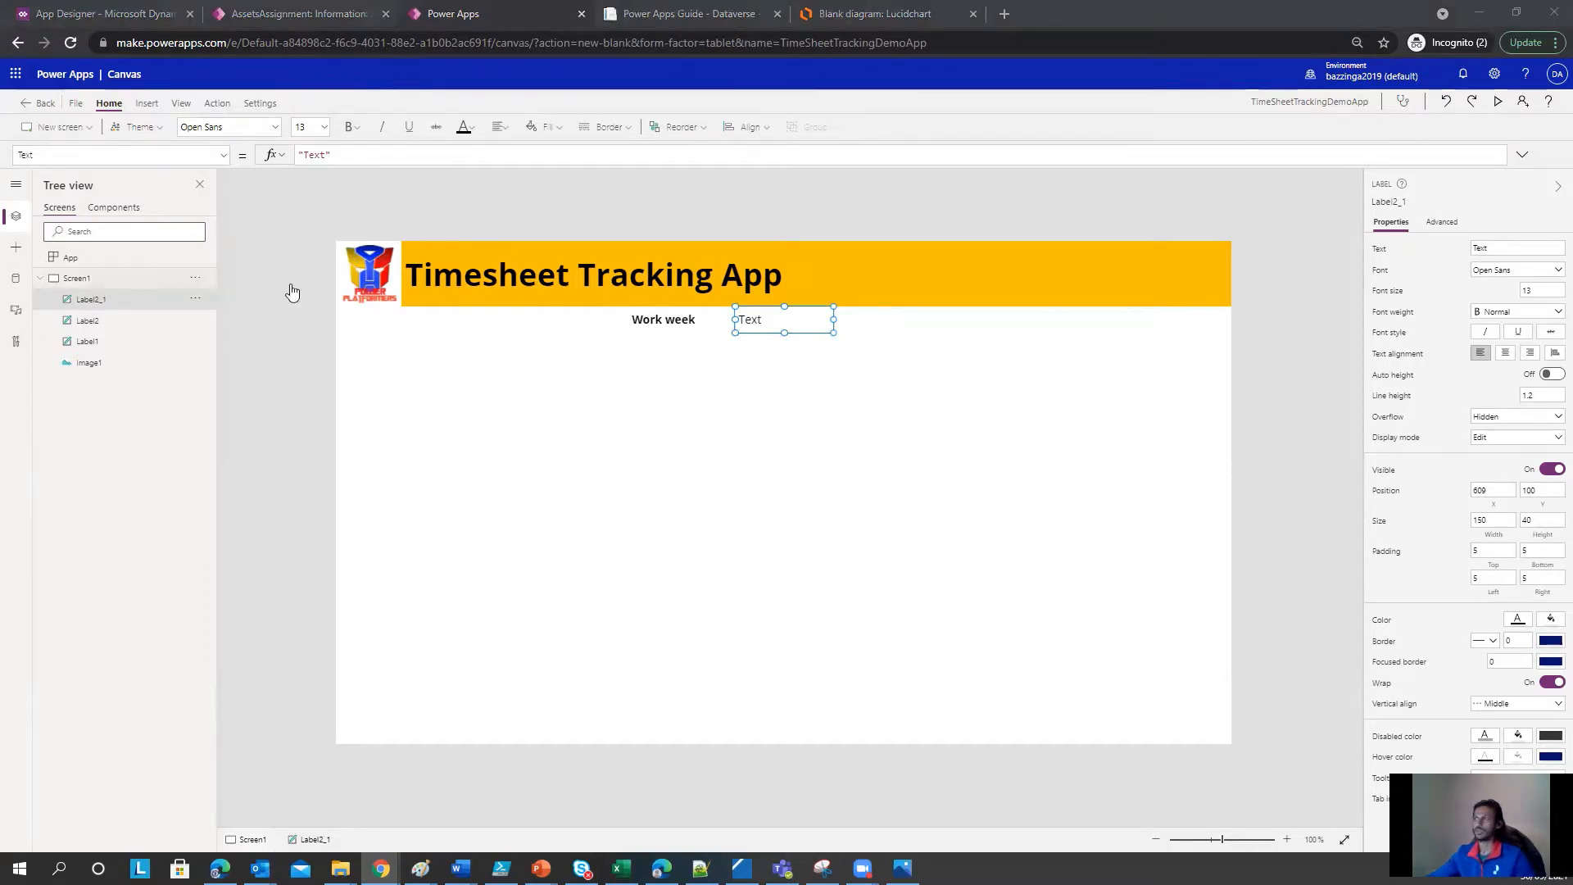
pyautogui.click(444, 154)
pyautogui.hotkey('ctrl', 'a')
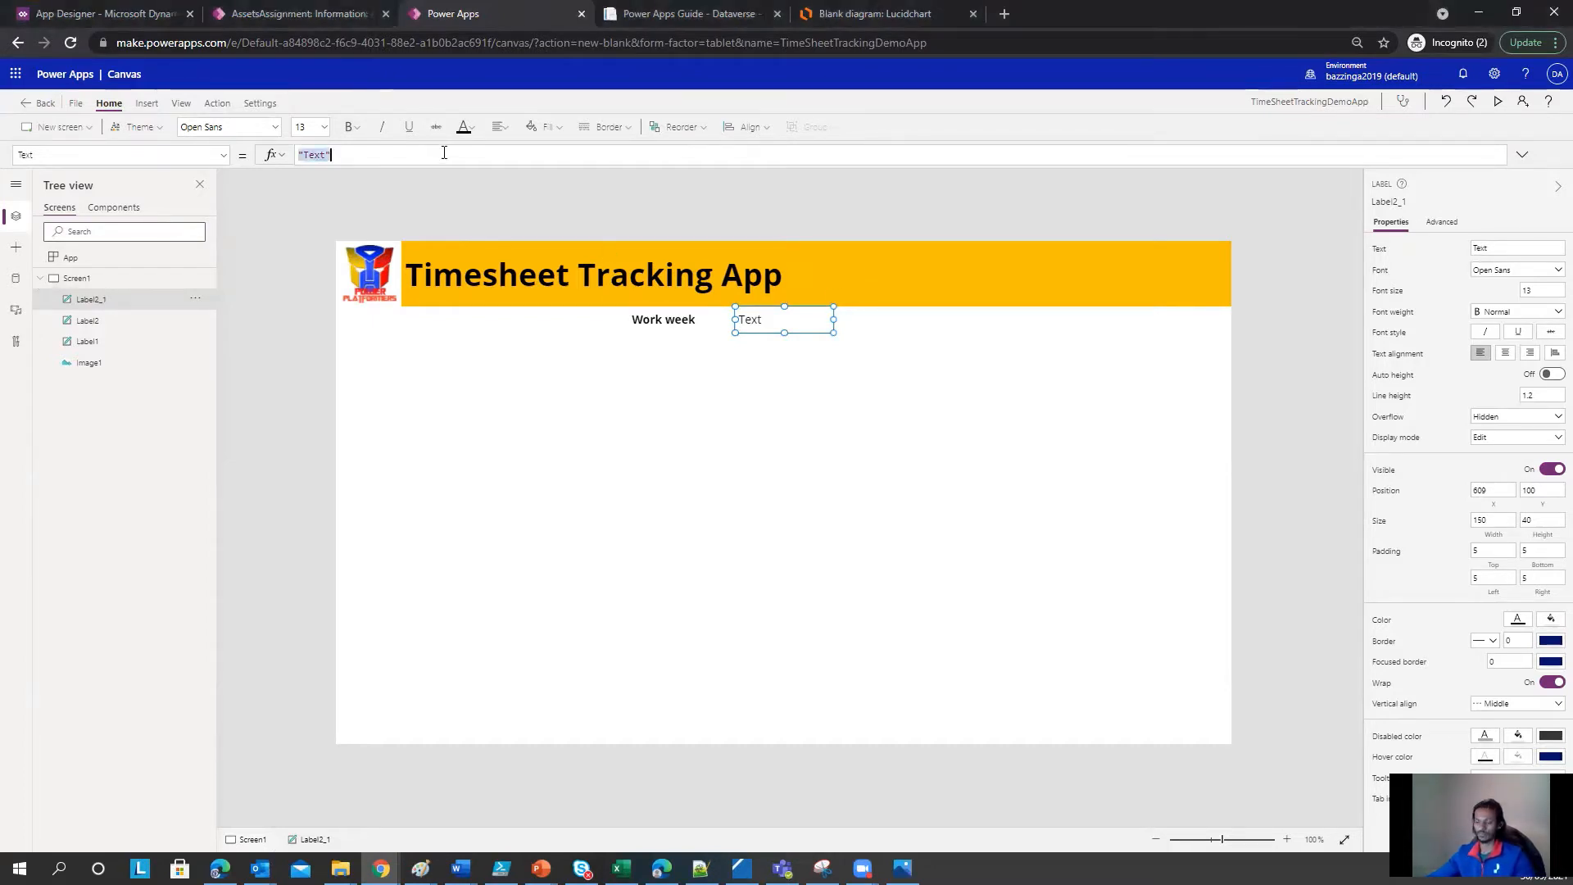
pyautogui.hotkey('ctrl', 'v')
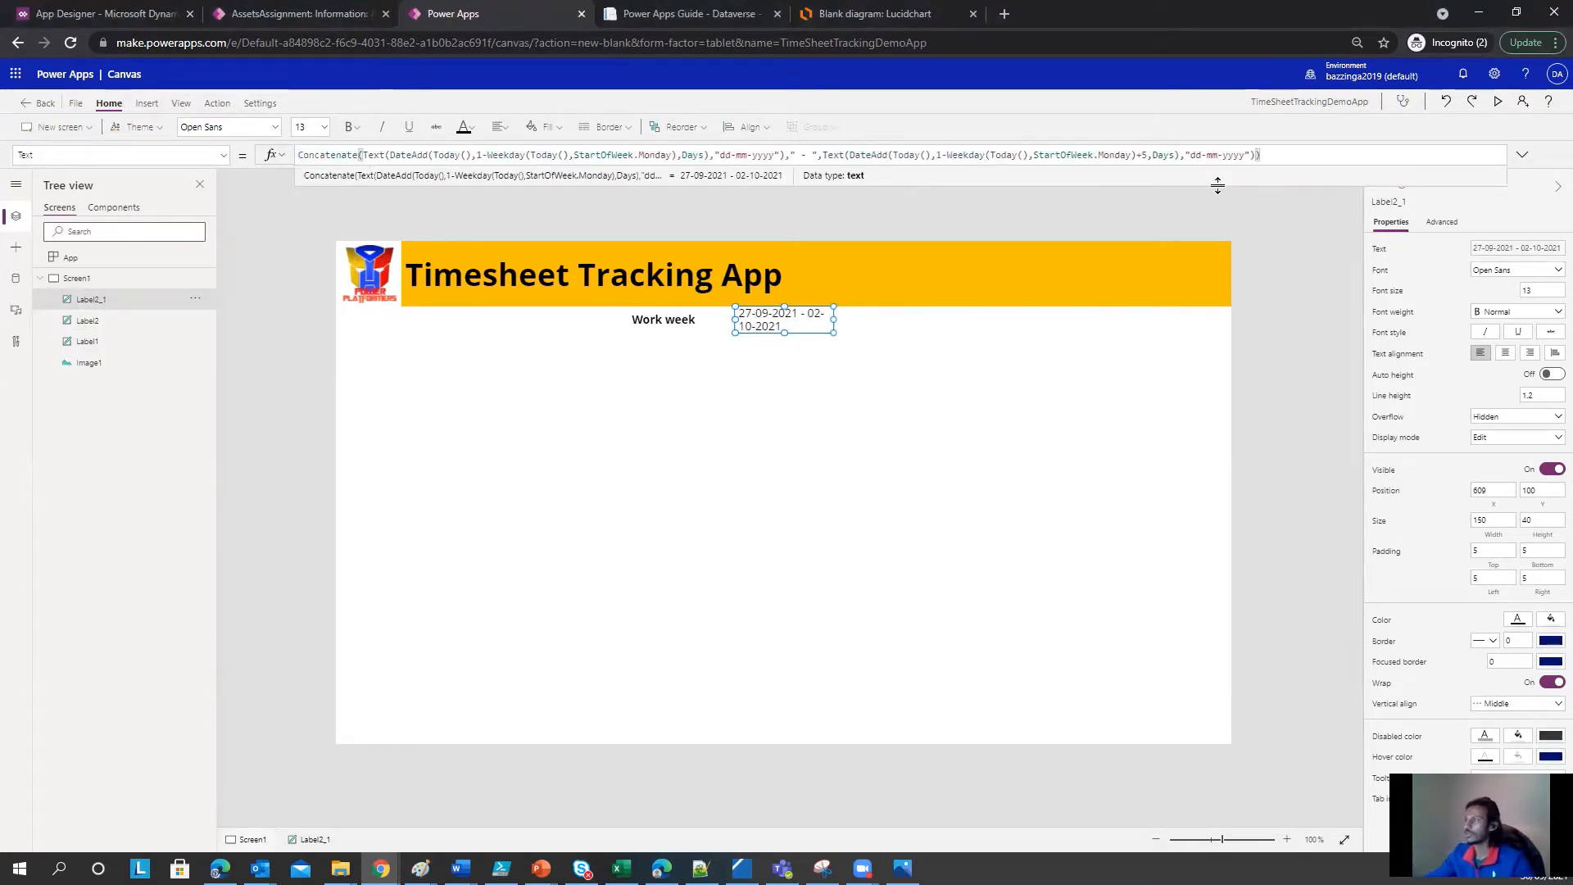
pyautogui.moveTo(1217, 185); pyautogui.dragTo(1226, 204)
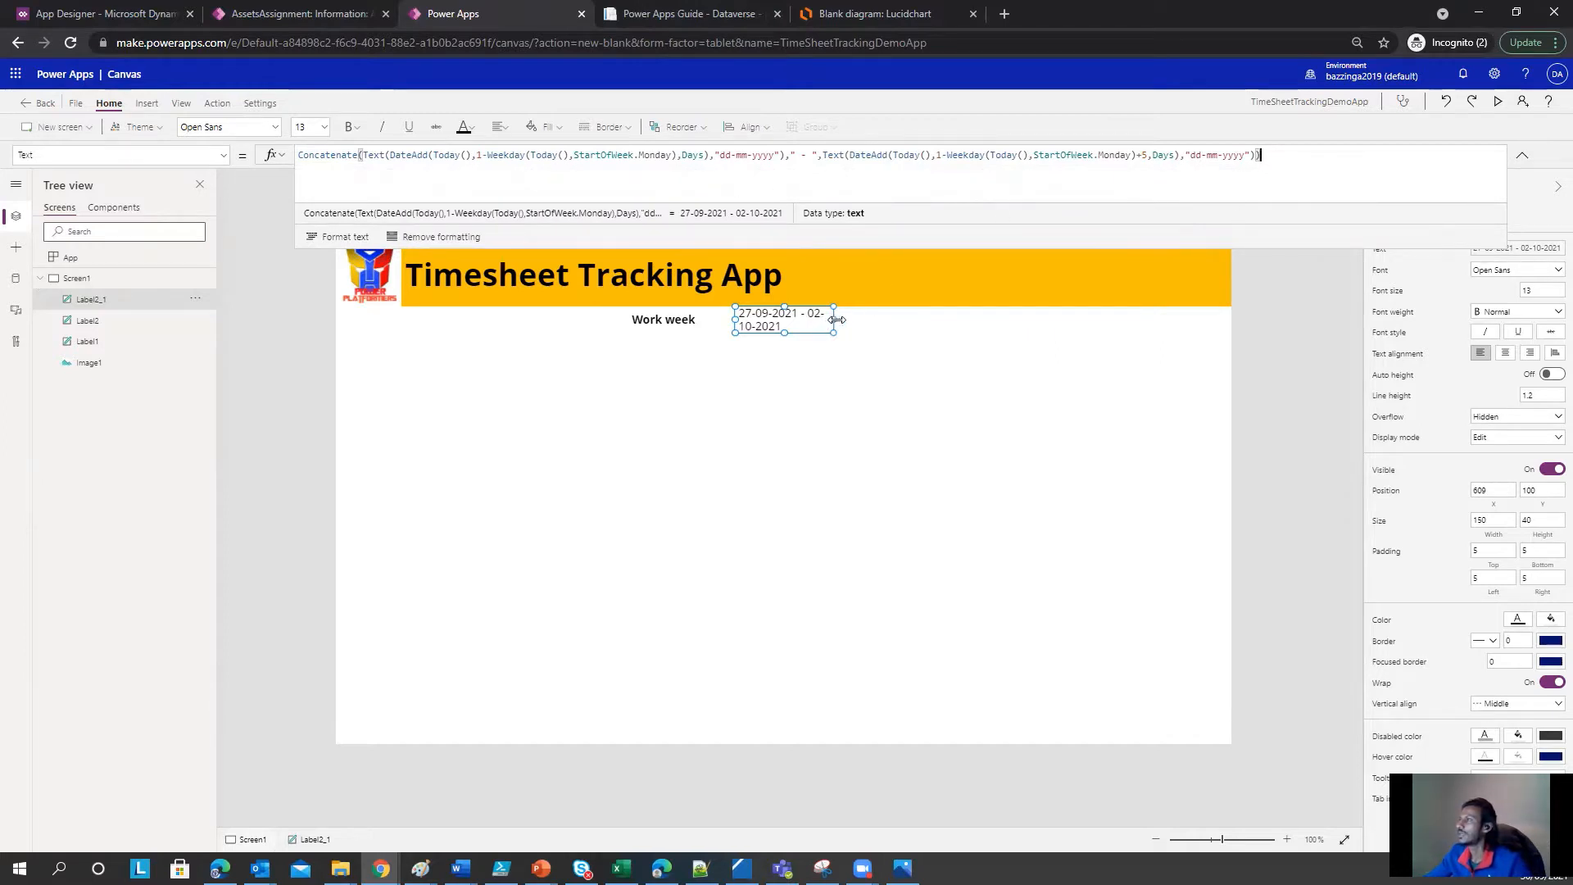
pyautogui.moveTo(833, 319); pyautogui.dragTo(997, 323)
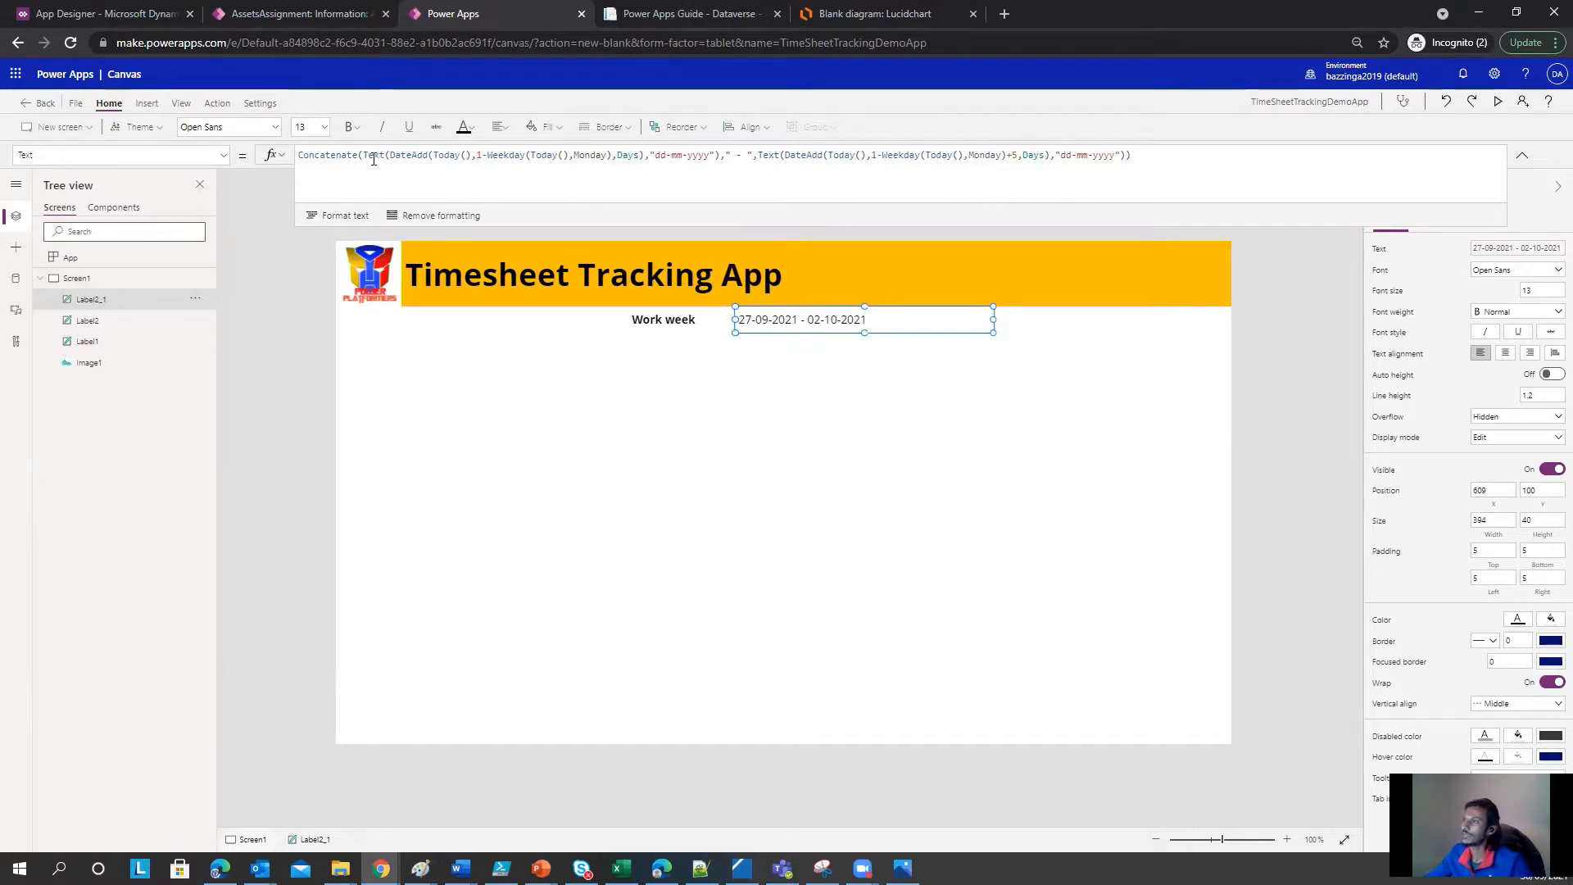
# Step: Review the week range formula and its date format, and check the current week's dates in the system calendar
pyautogui.click(581, 166)
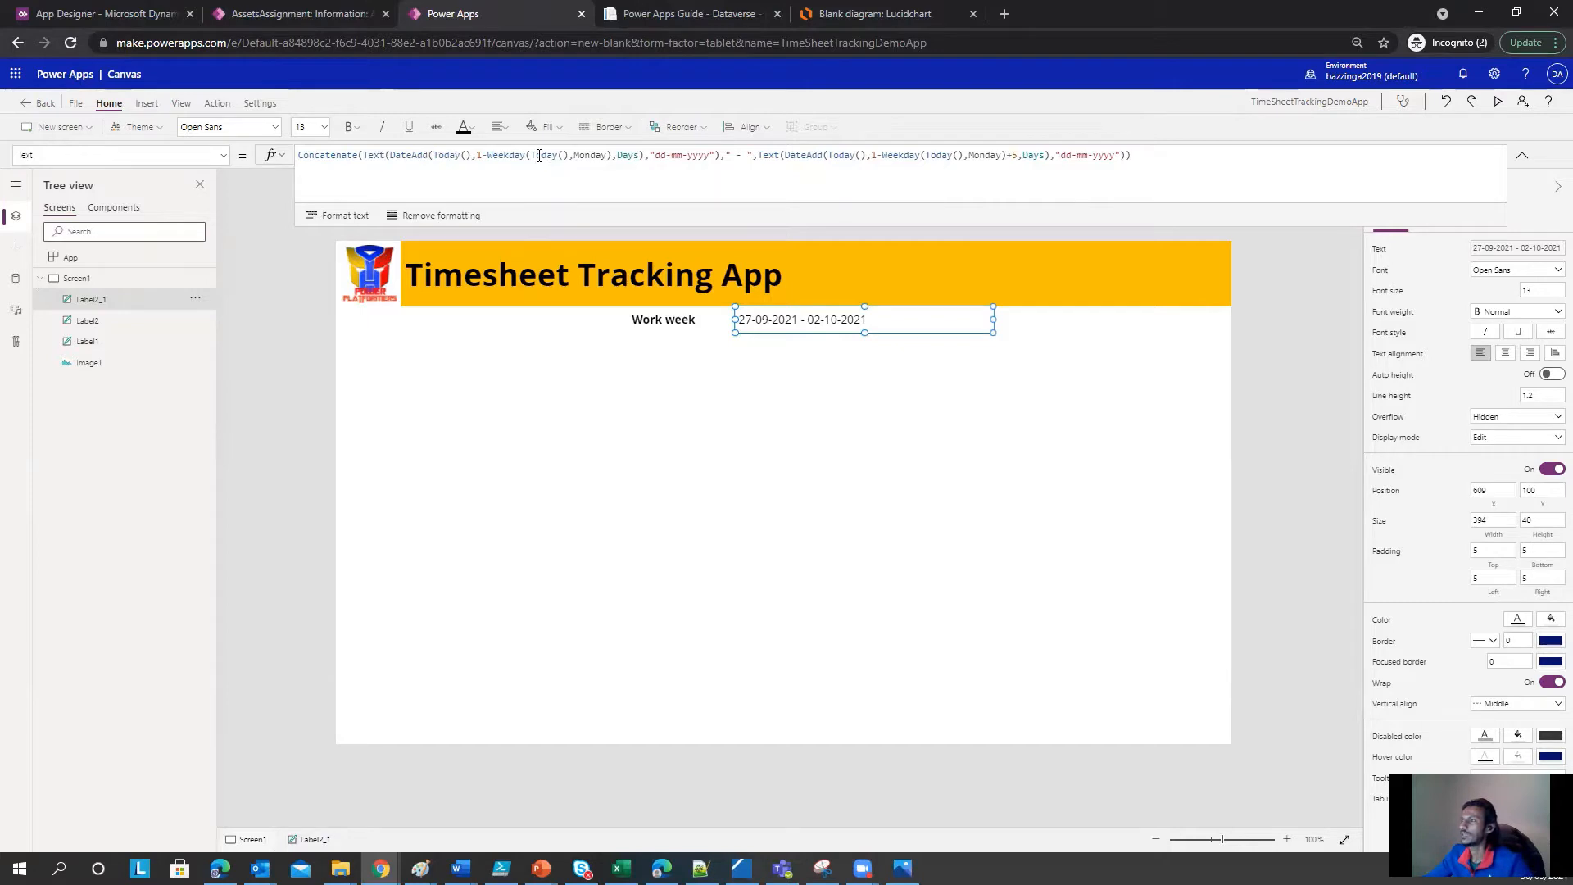
pyautogui.click(693, 184)
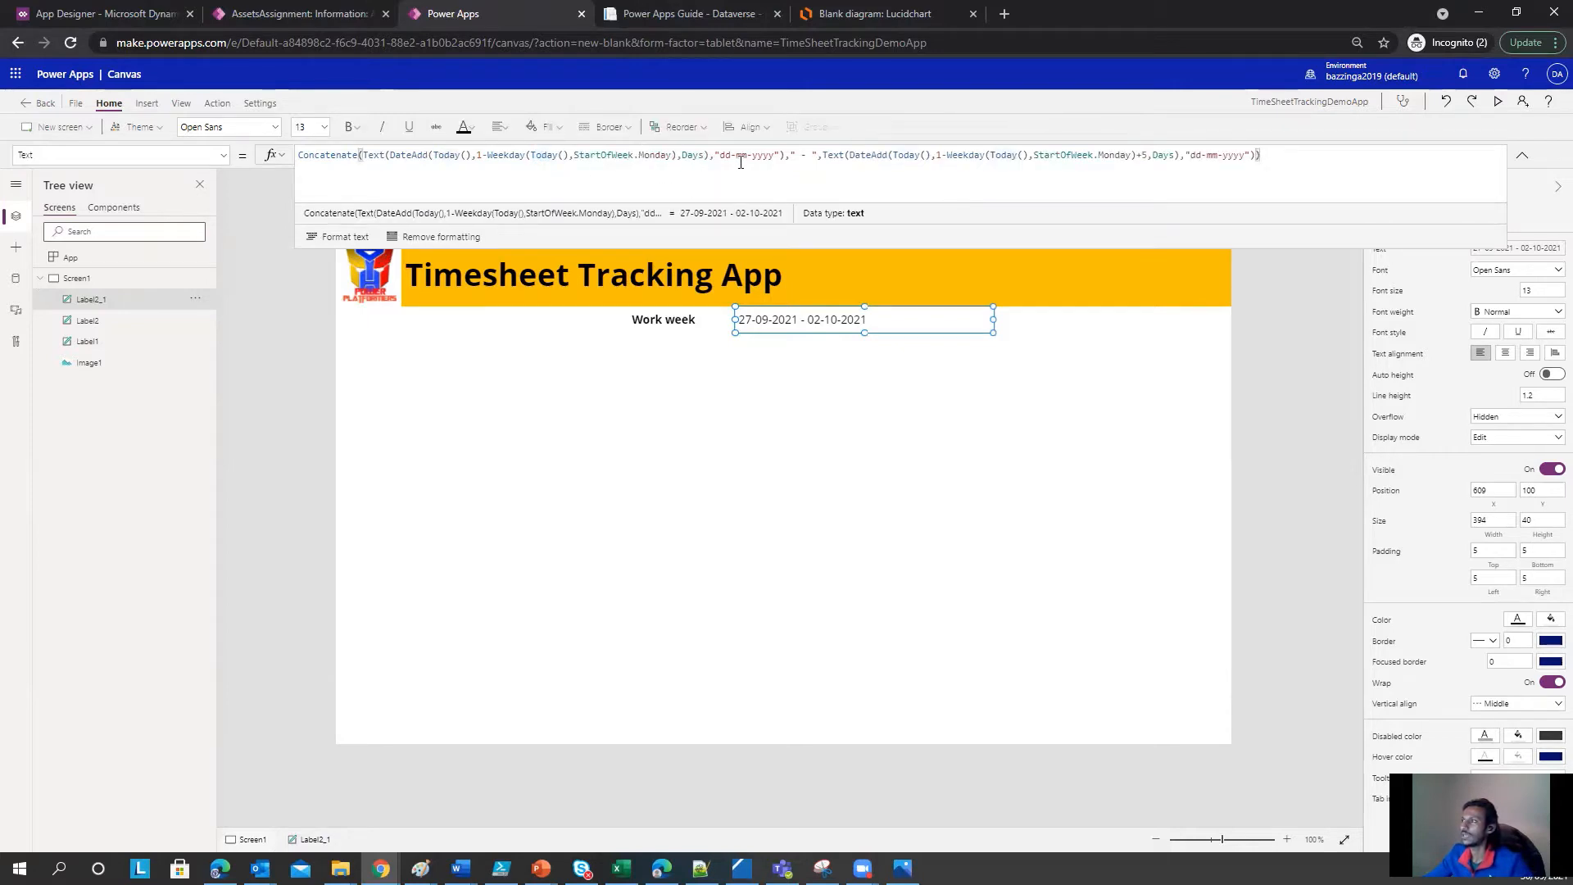
pyautogui.moveTo(713, 152); pyautogui.dragTo(779, 157)
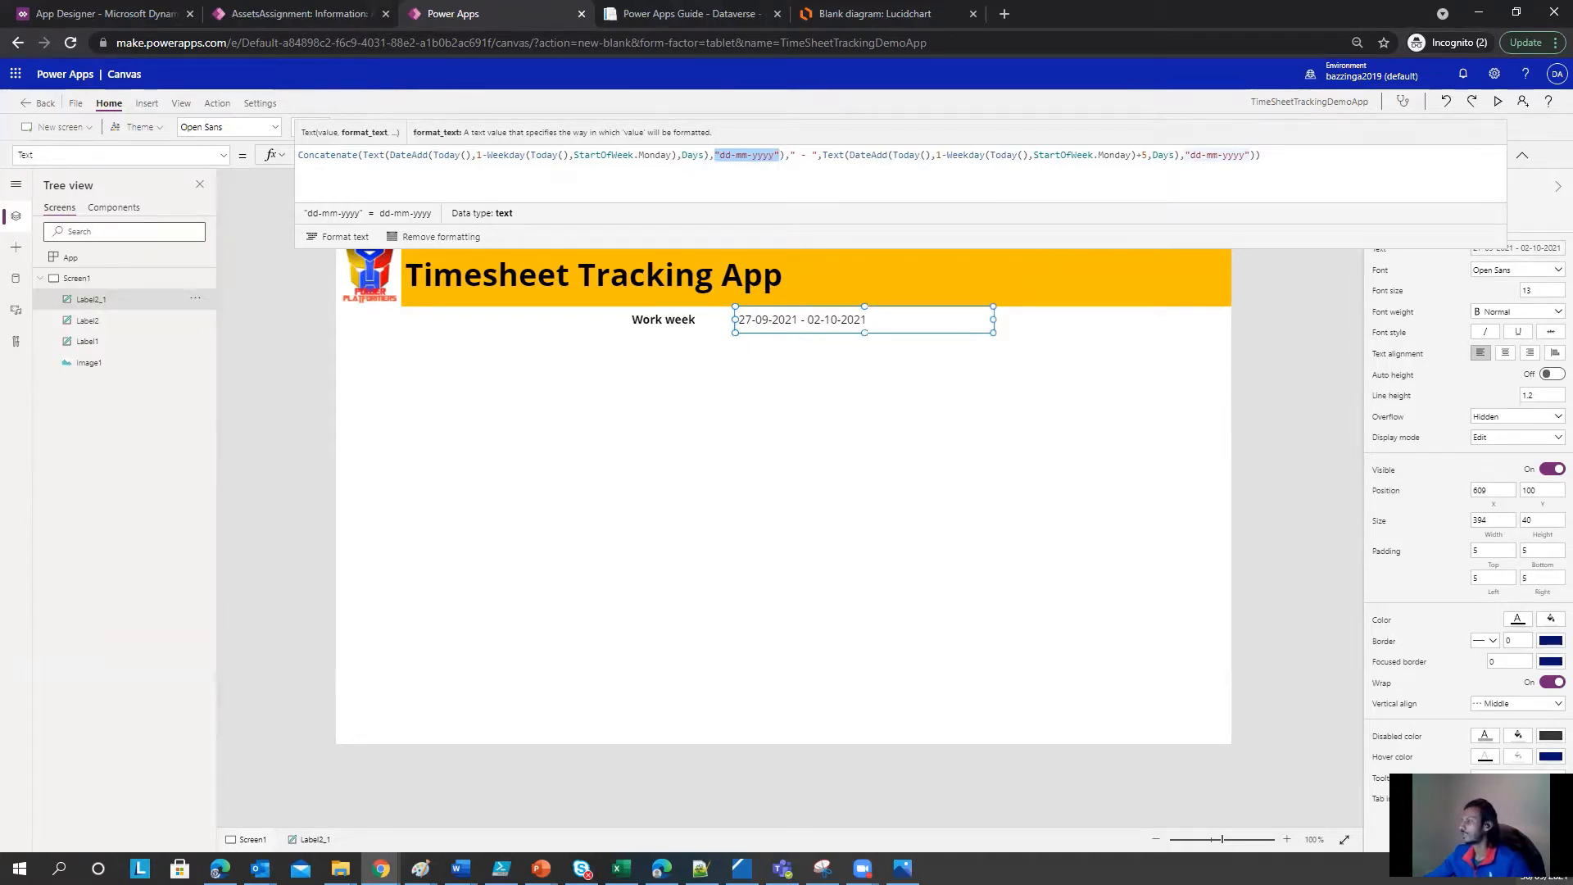
pyautogui.click(1528, 874)
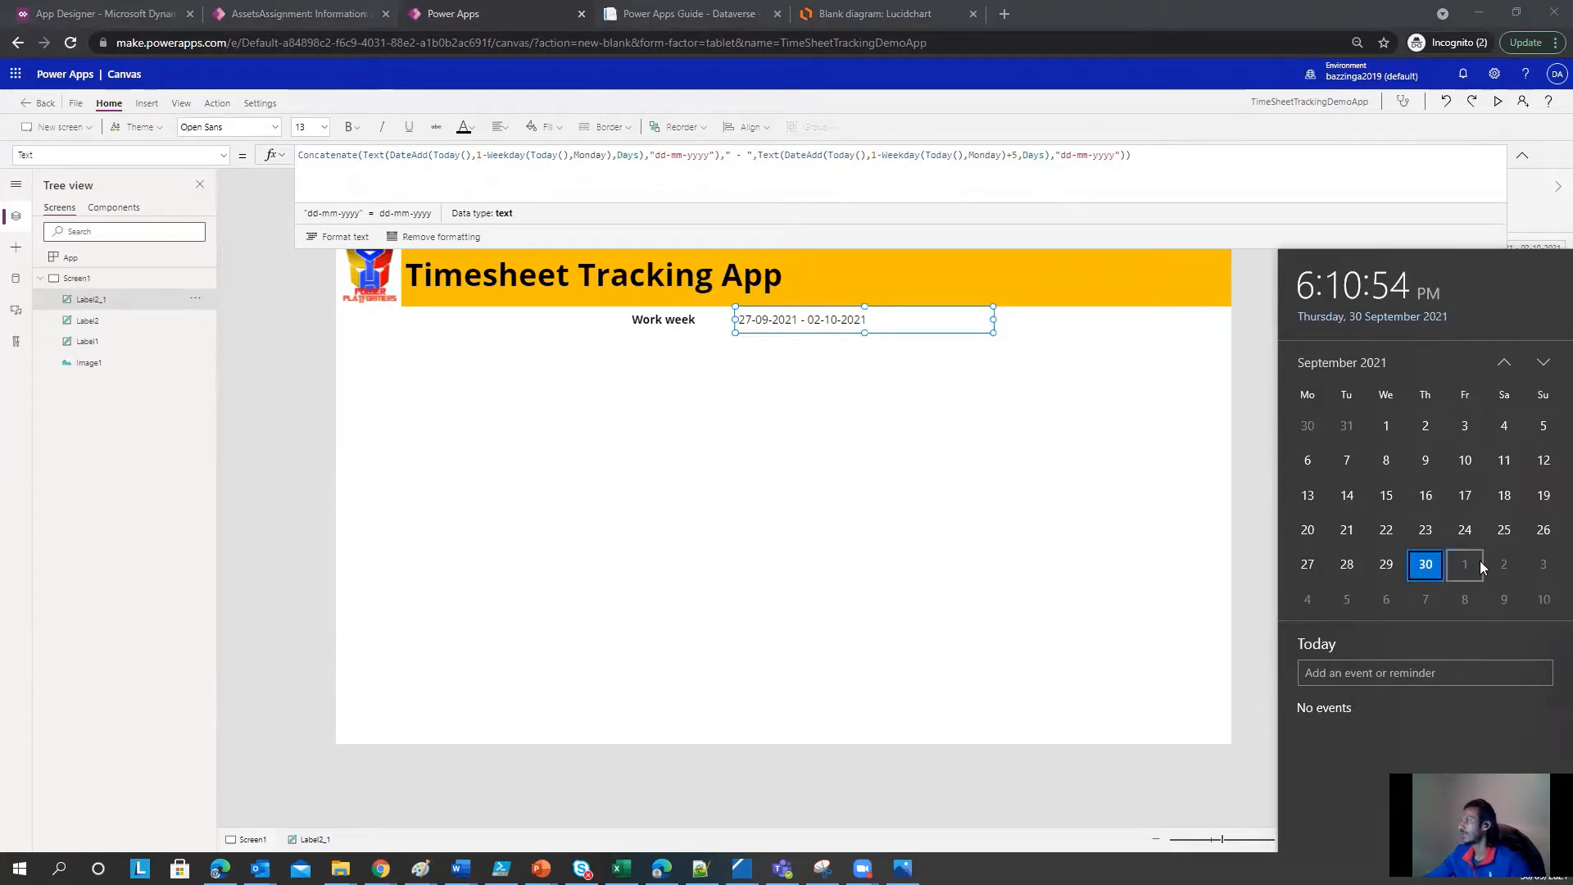
pyautogui.click(1270, 257)
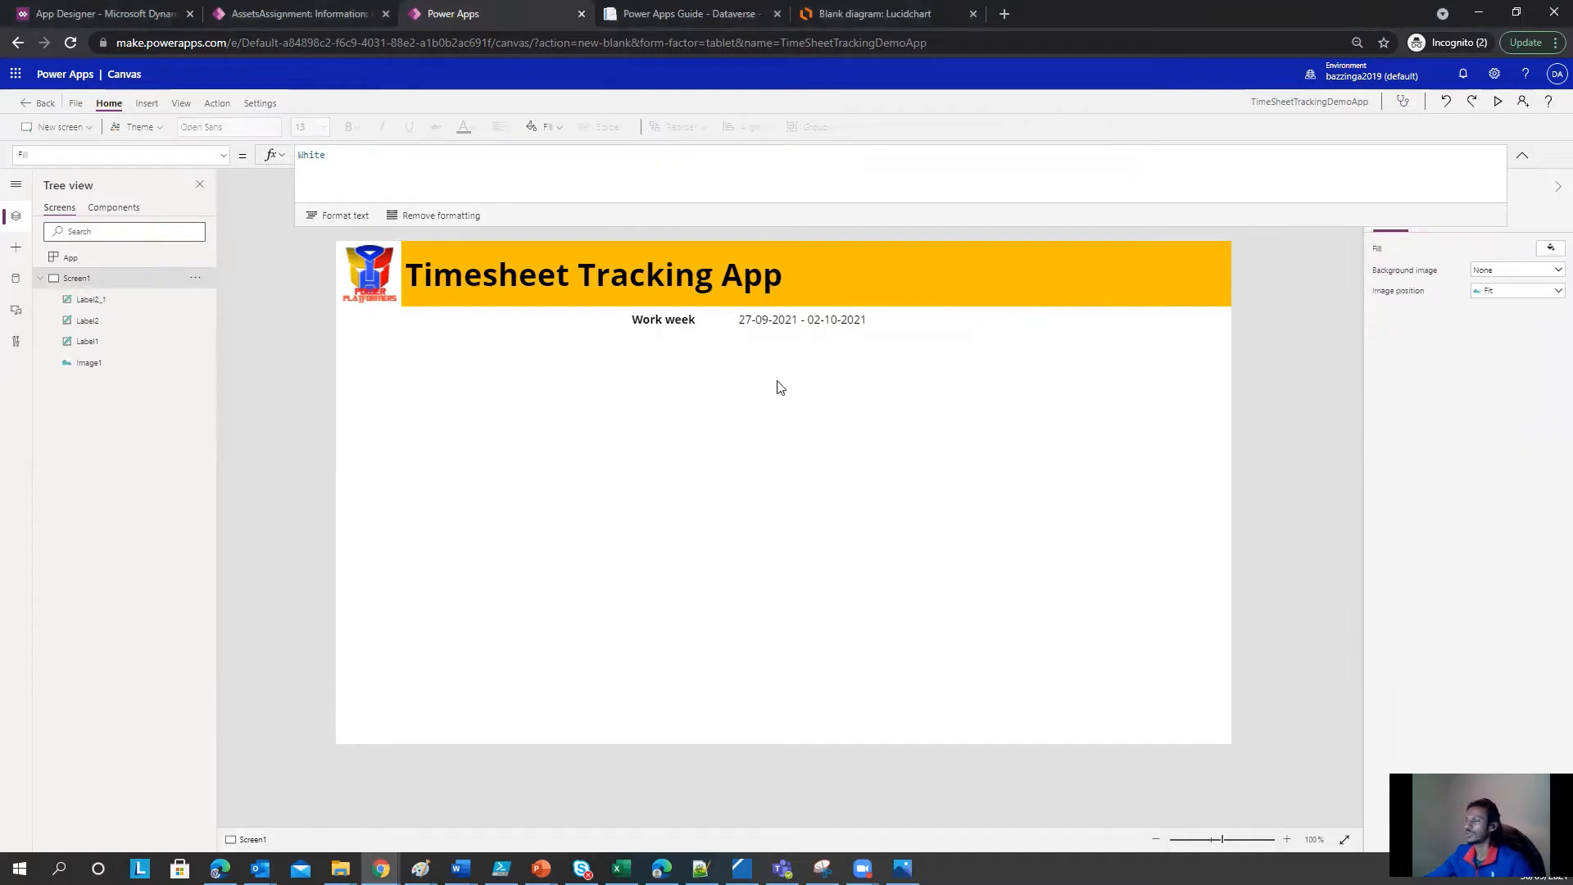
# Step: Make the text of the date range label beside "Work week" bold
pyautogui.click(770, 328)
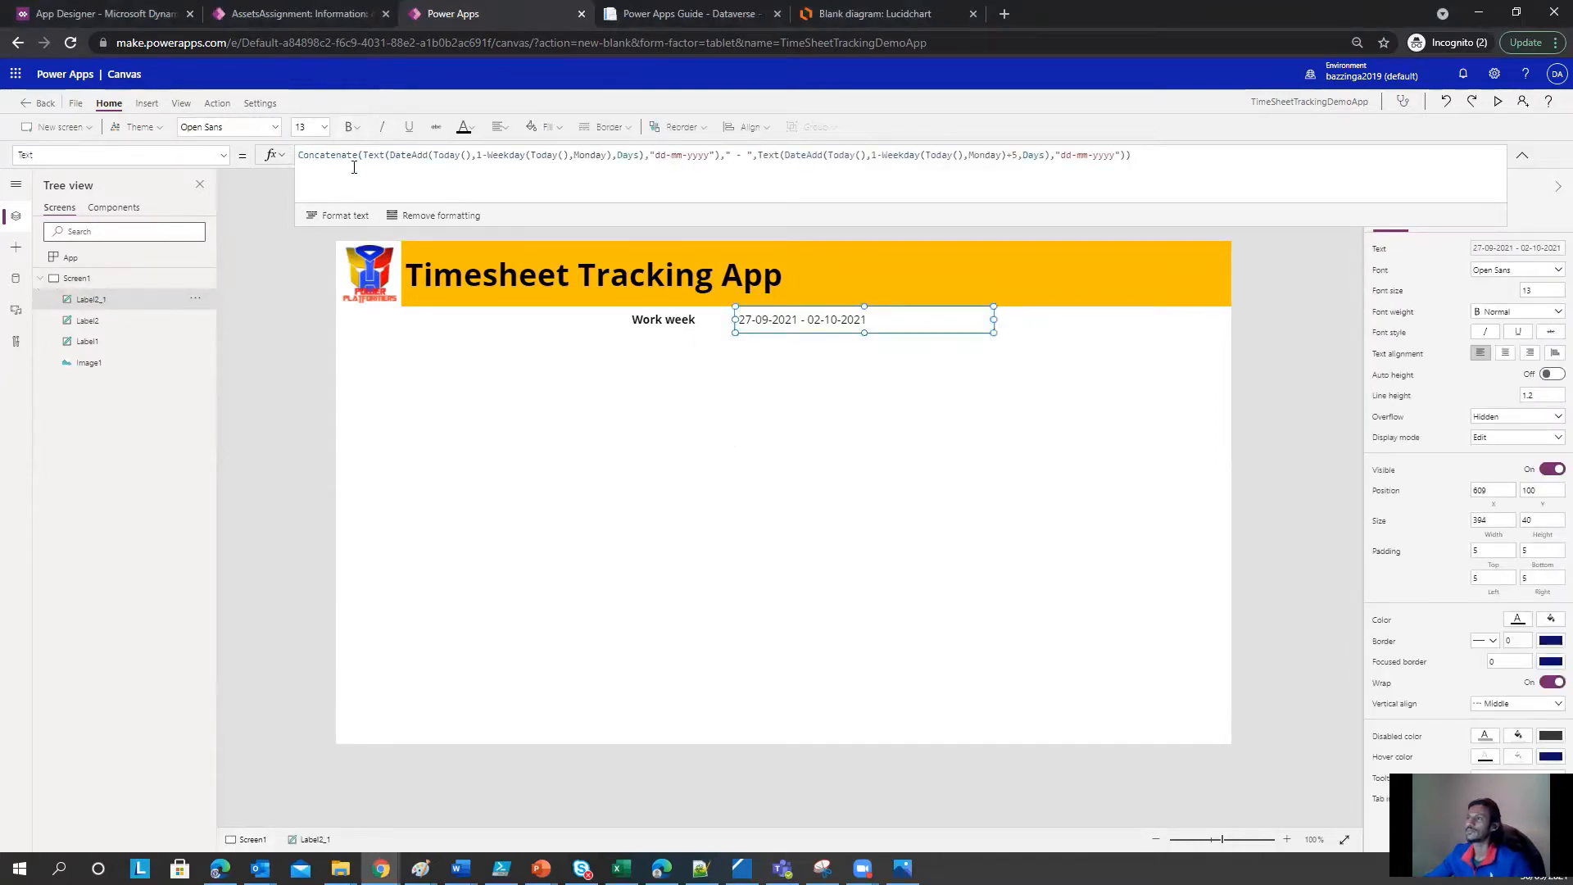
pyautogui.click(351, 131)
pyautogui.click(368, 151)
pyautogui.click(951, 375)
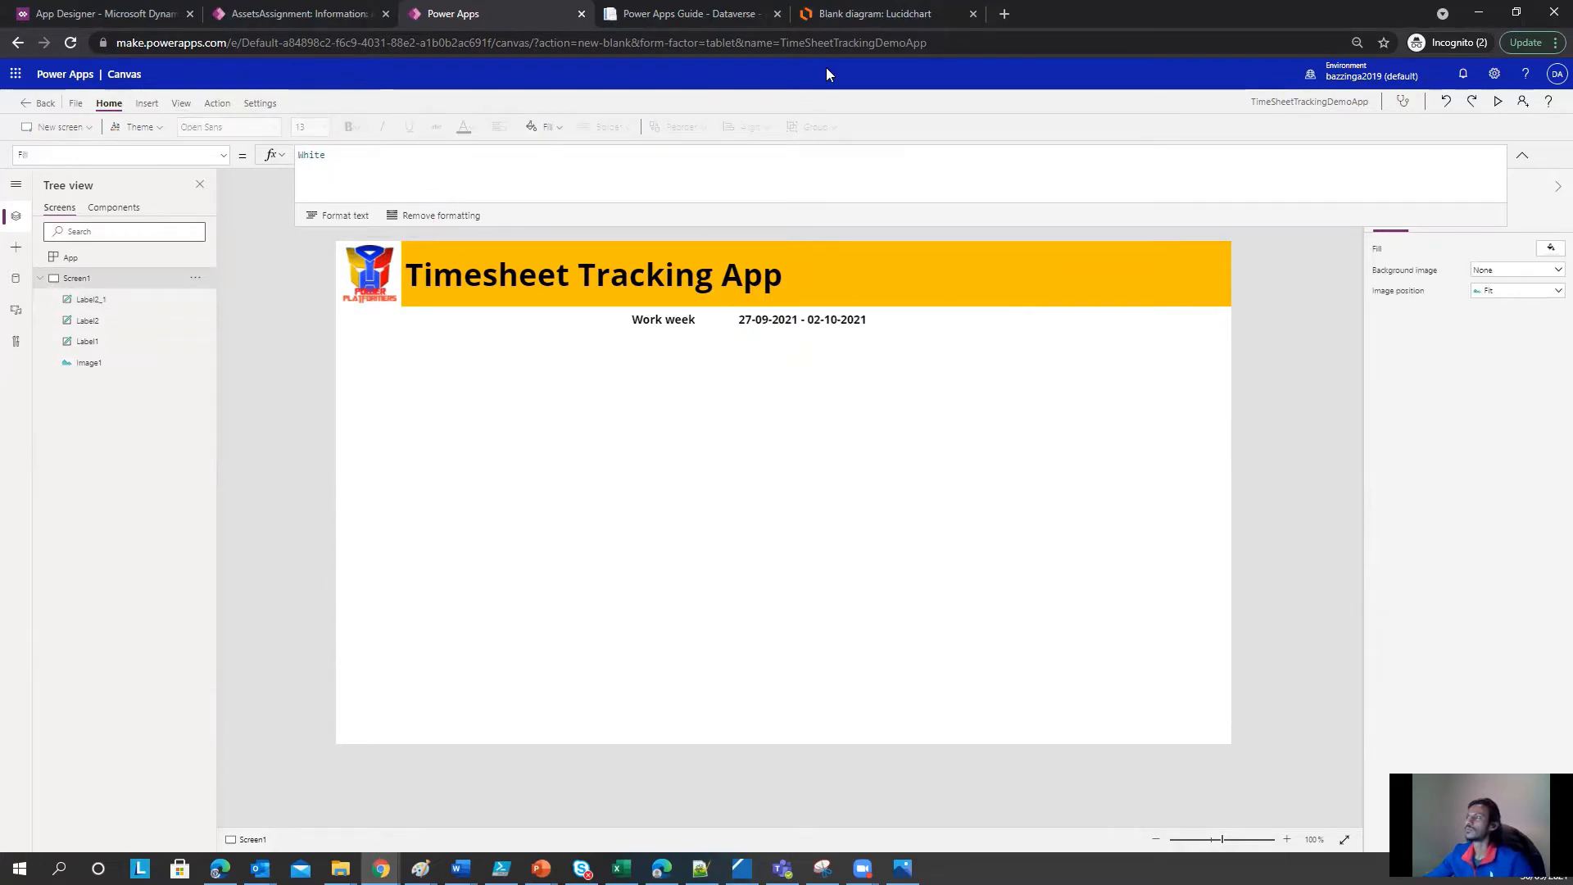
# Step: Review the day rows and Submit button in the Lucidchart mockup, and return to Power Apps
pyautogui.click(837, 16)
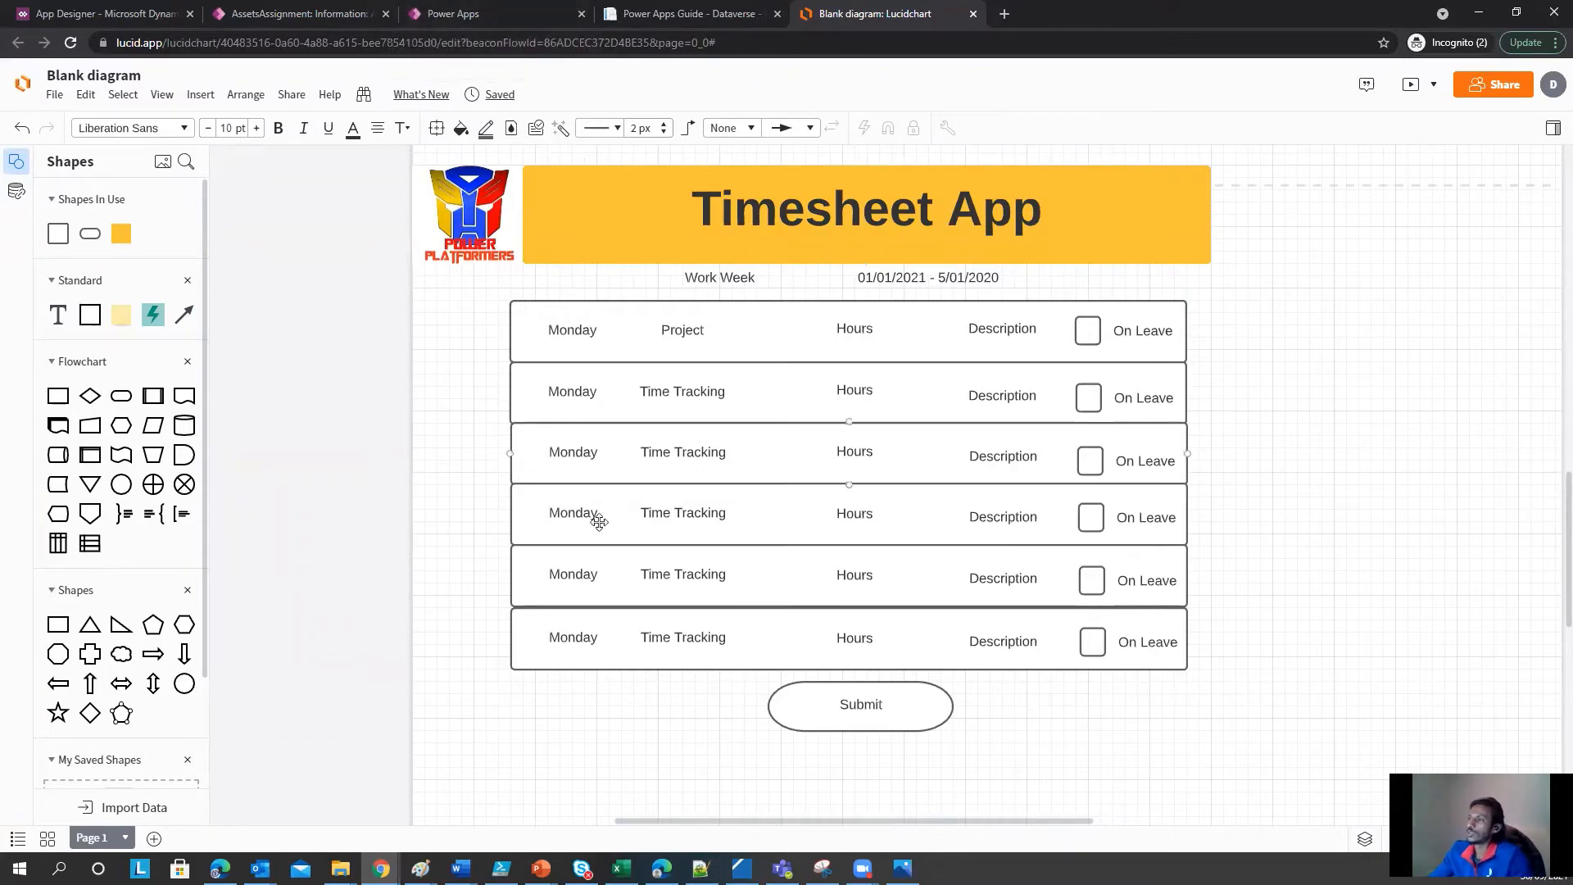
pyautogui.click(548, 442)
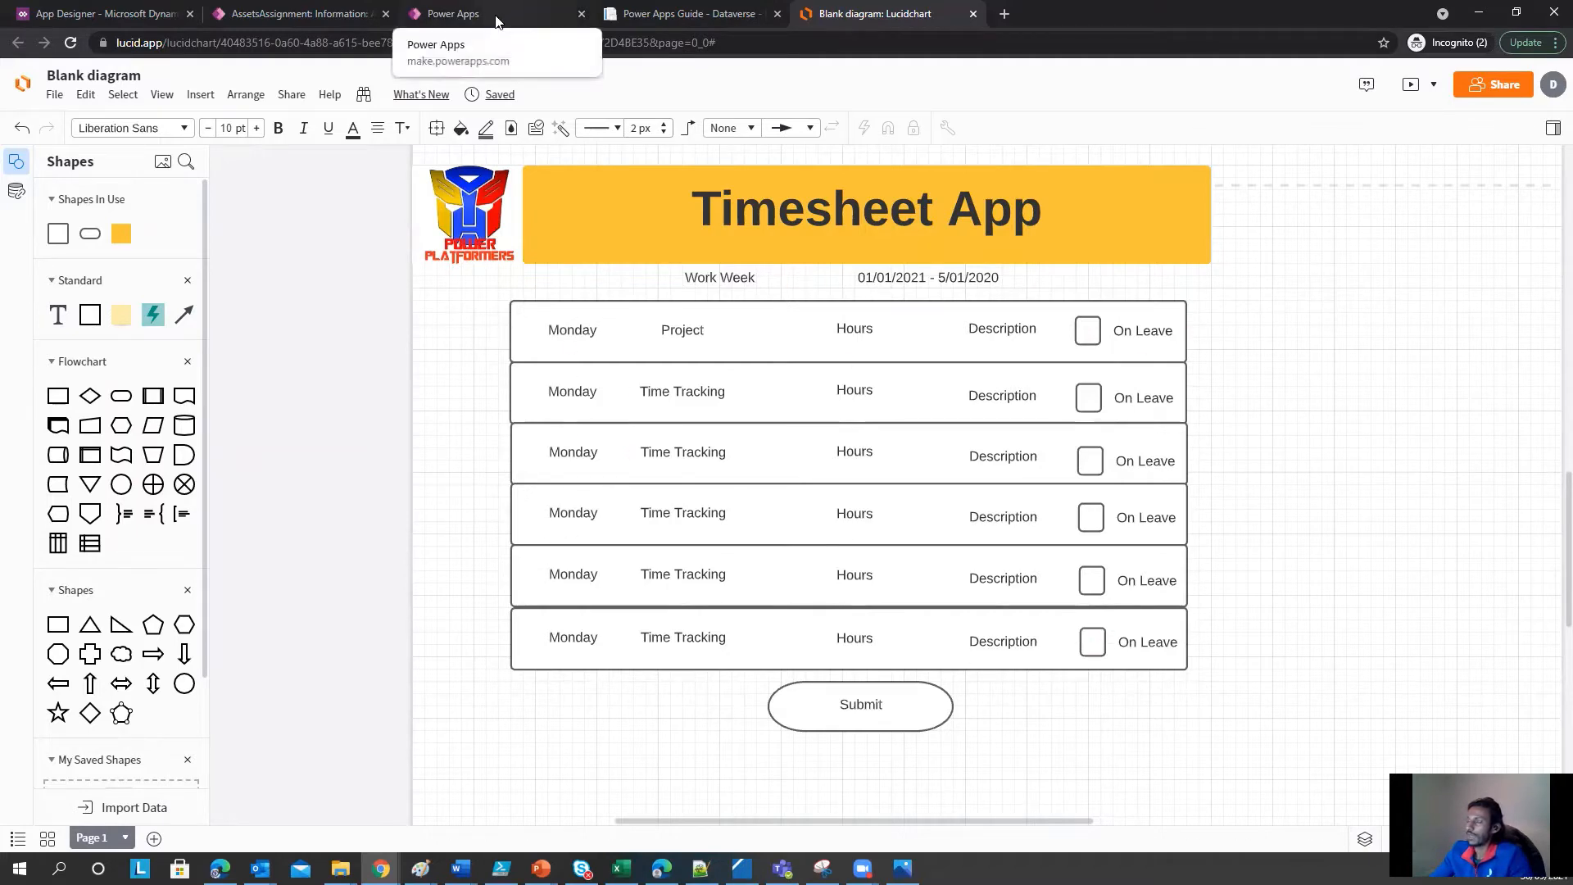
pyautogui.click(524, 11)
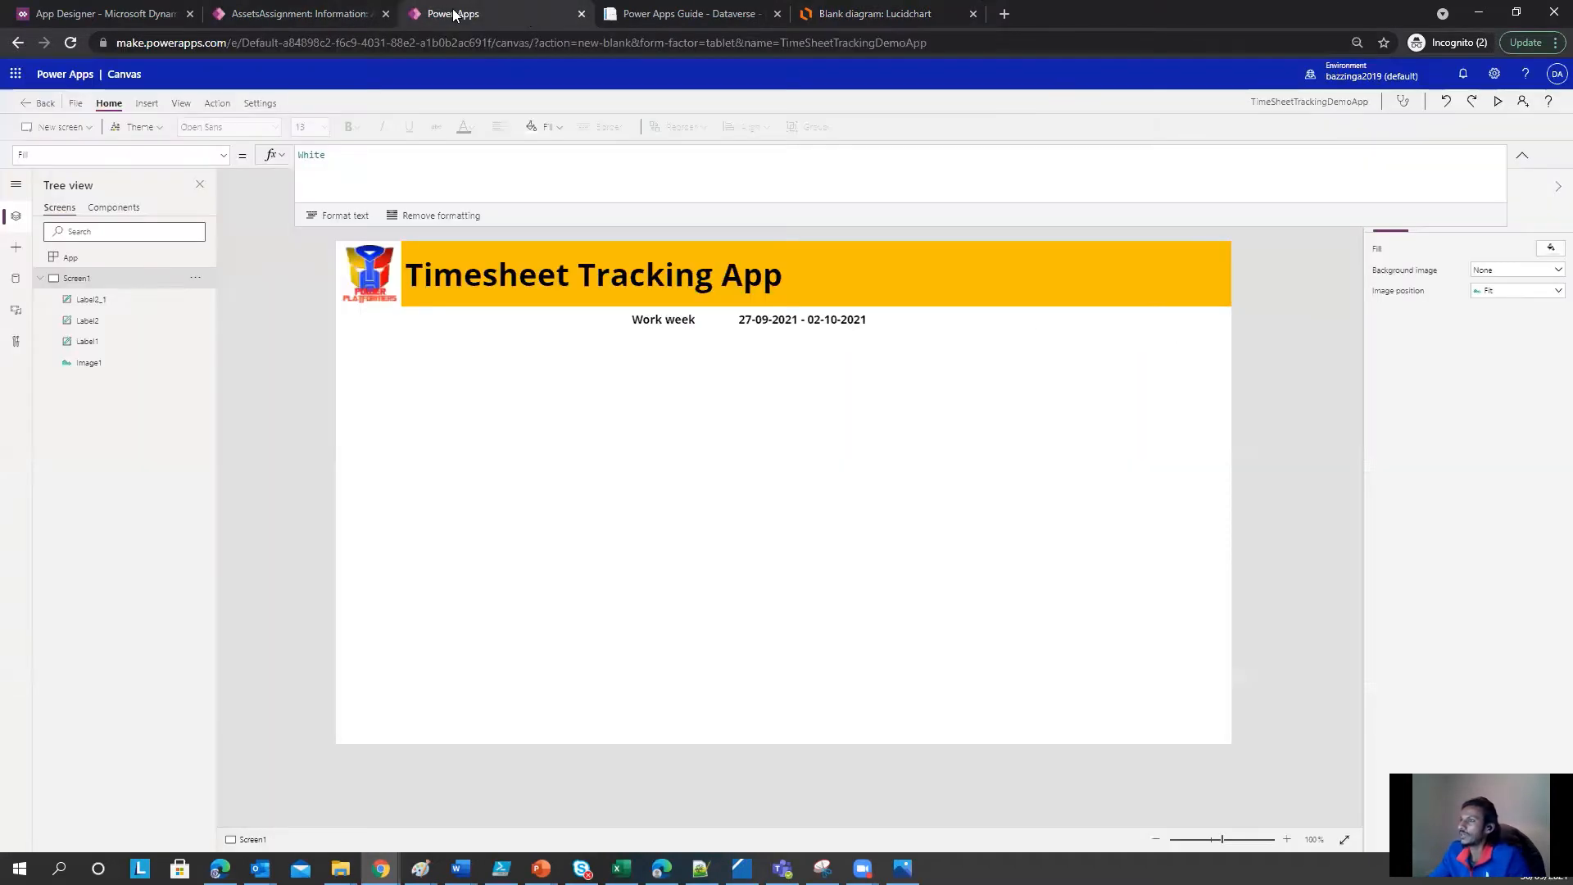
# Step: Insert a blank vertical gallery, place it below the work week row at 0, 140 and stretch it to the full width of 1366
pyautogui.click(145, 103)
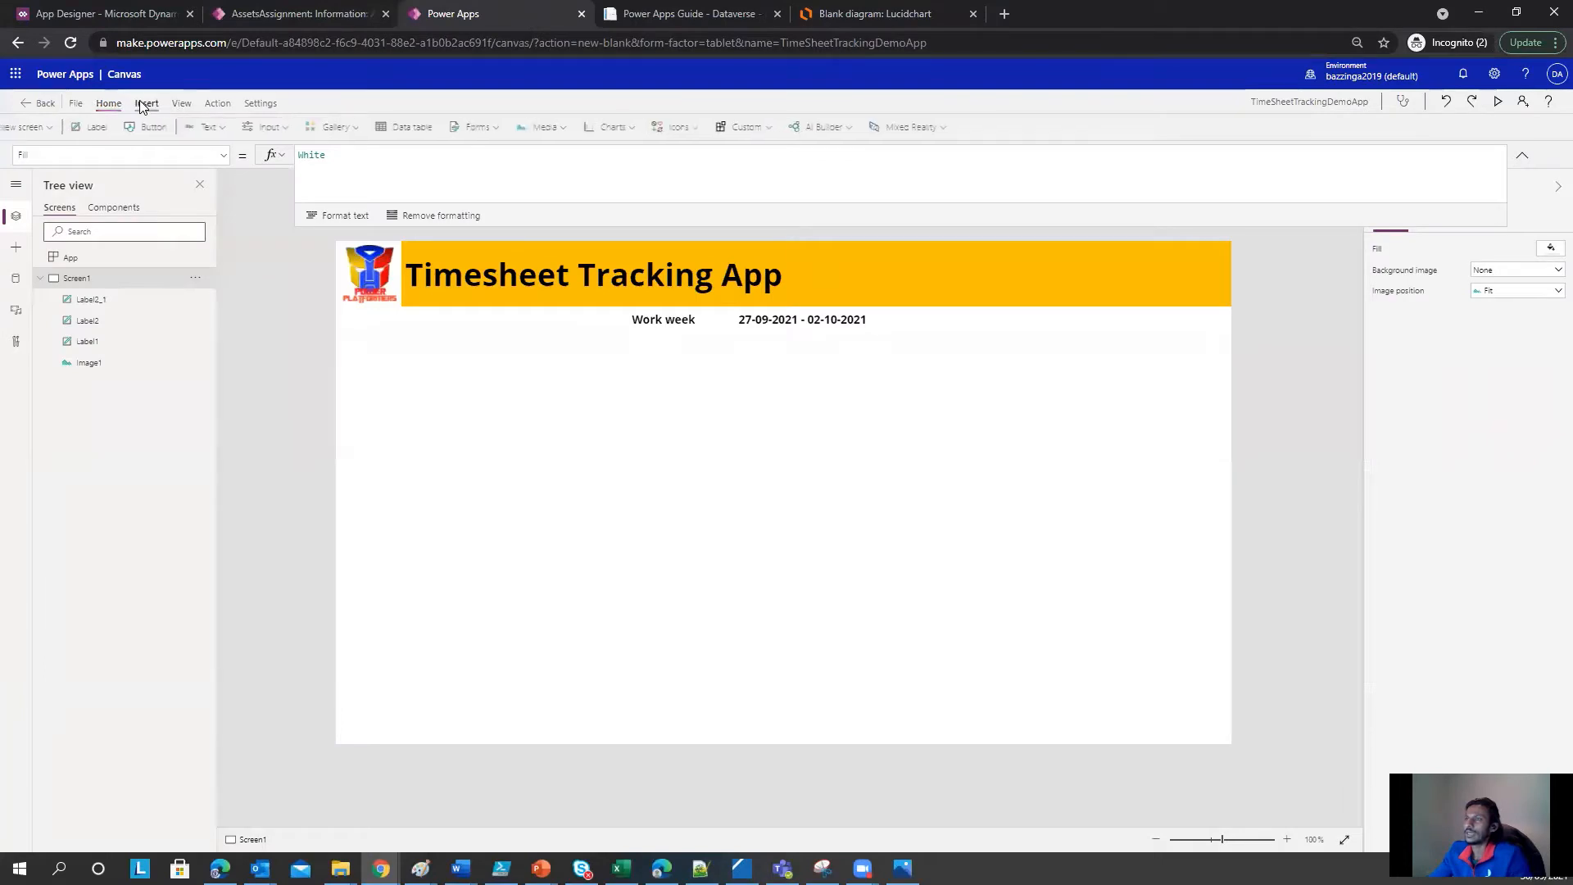
pyautogui.click(379, 129)
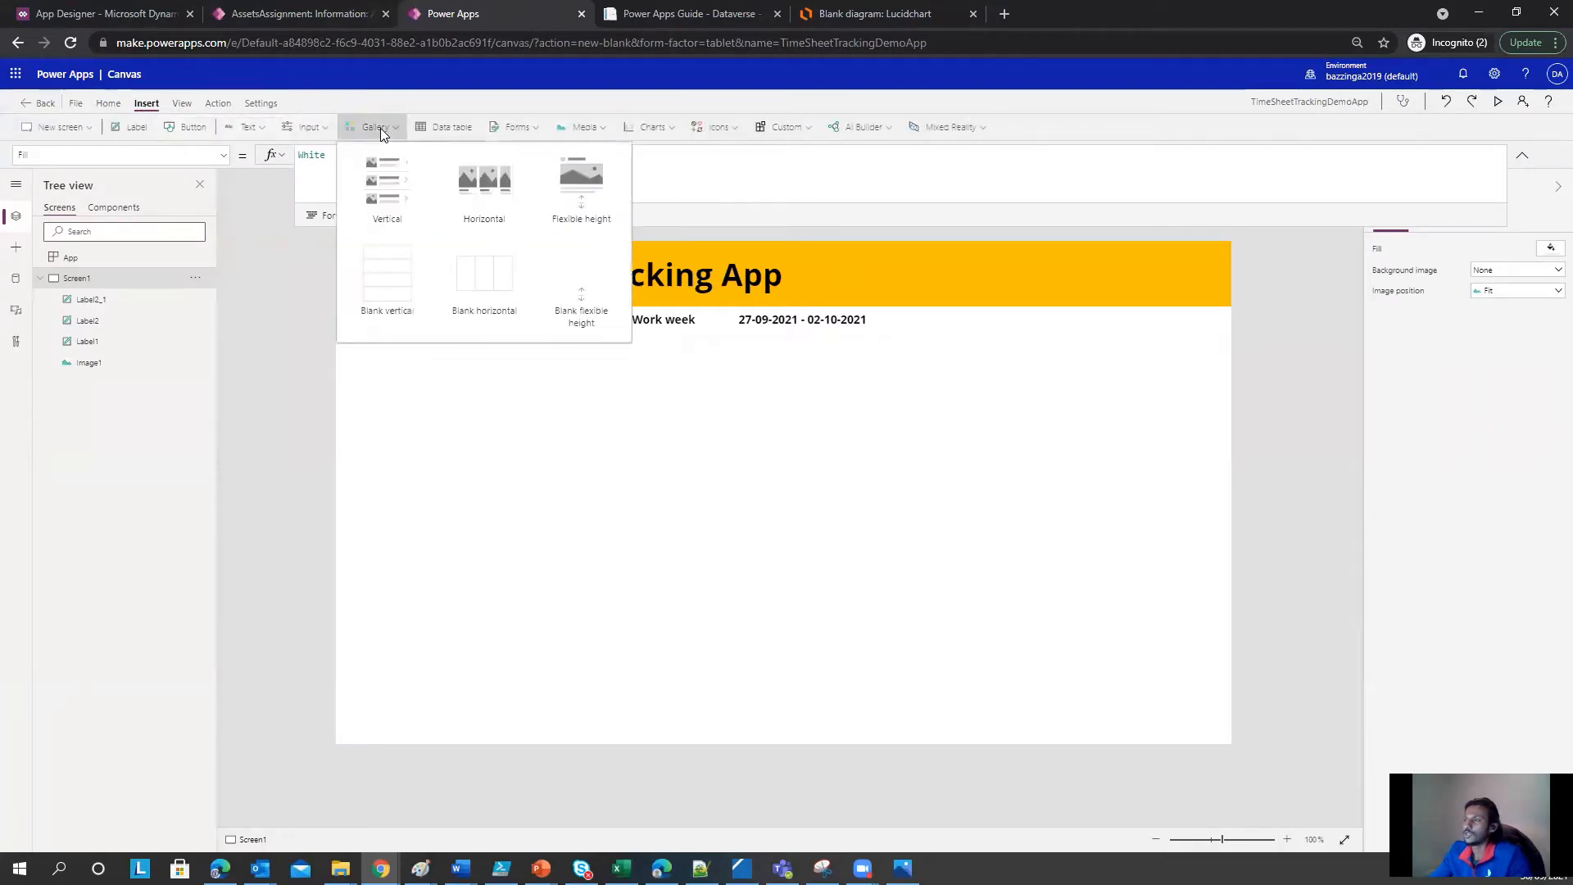
pyautogui.click(395, 291)
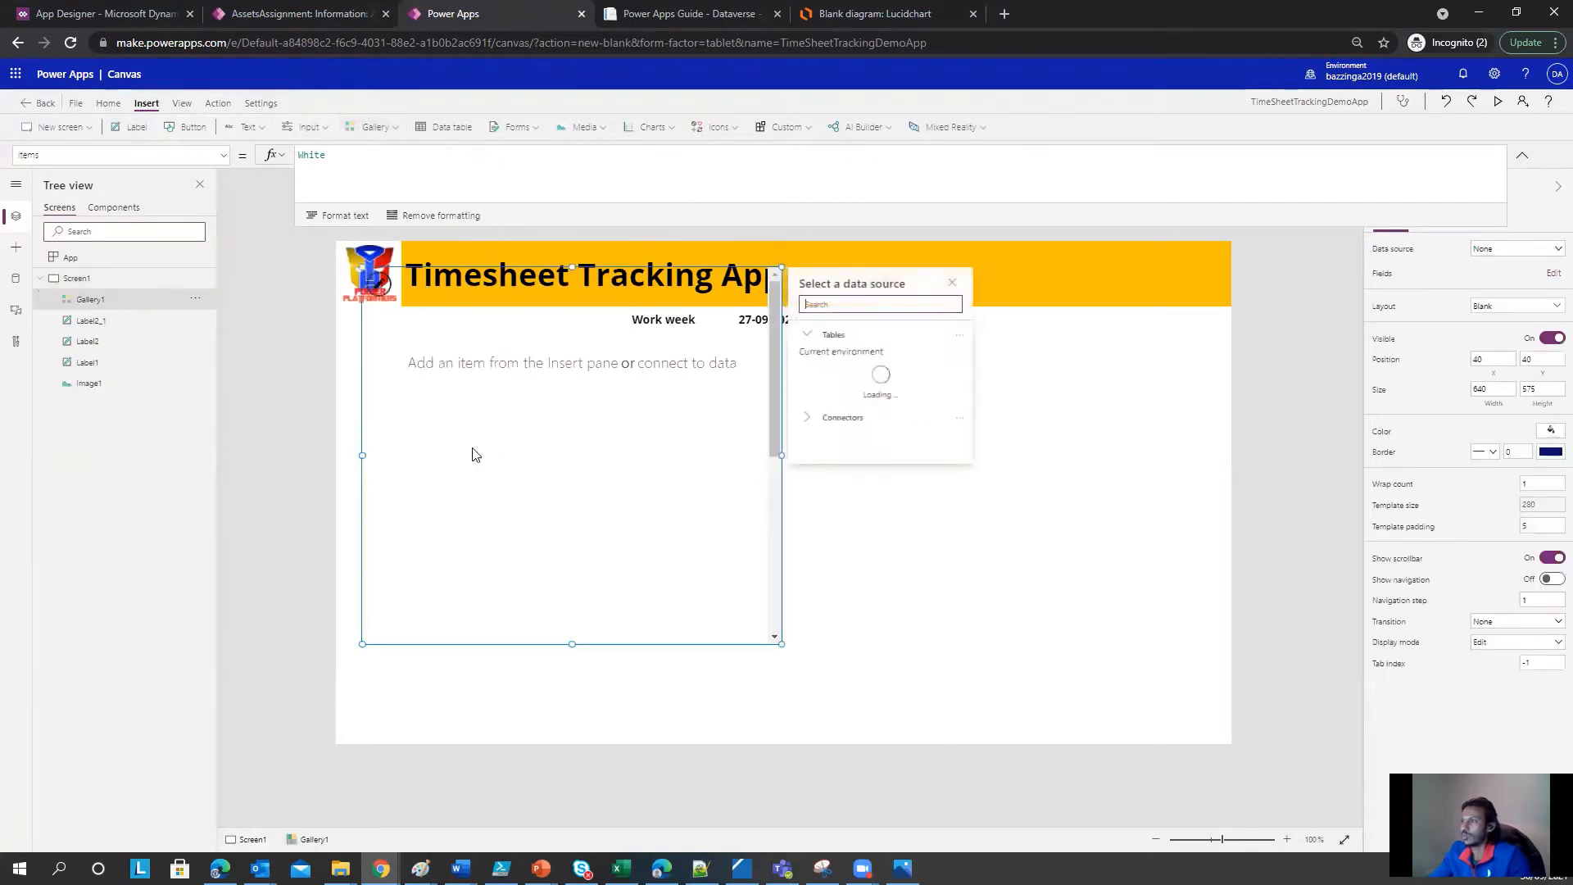
pyautogui.moveTo(785, 508); pyautogui.dragTo(762, 573)
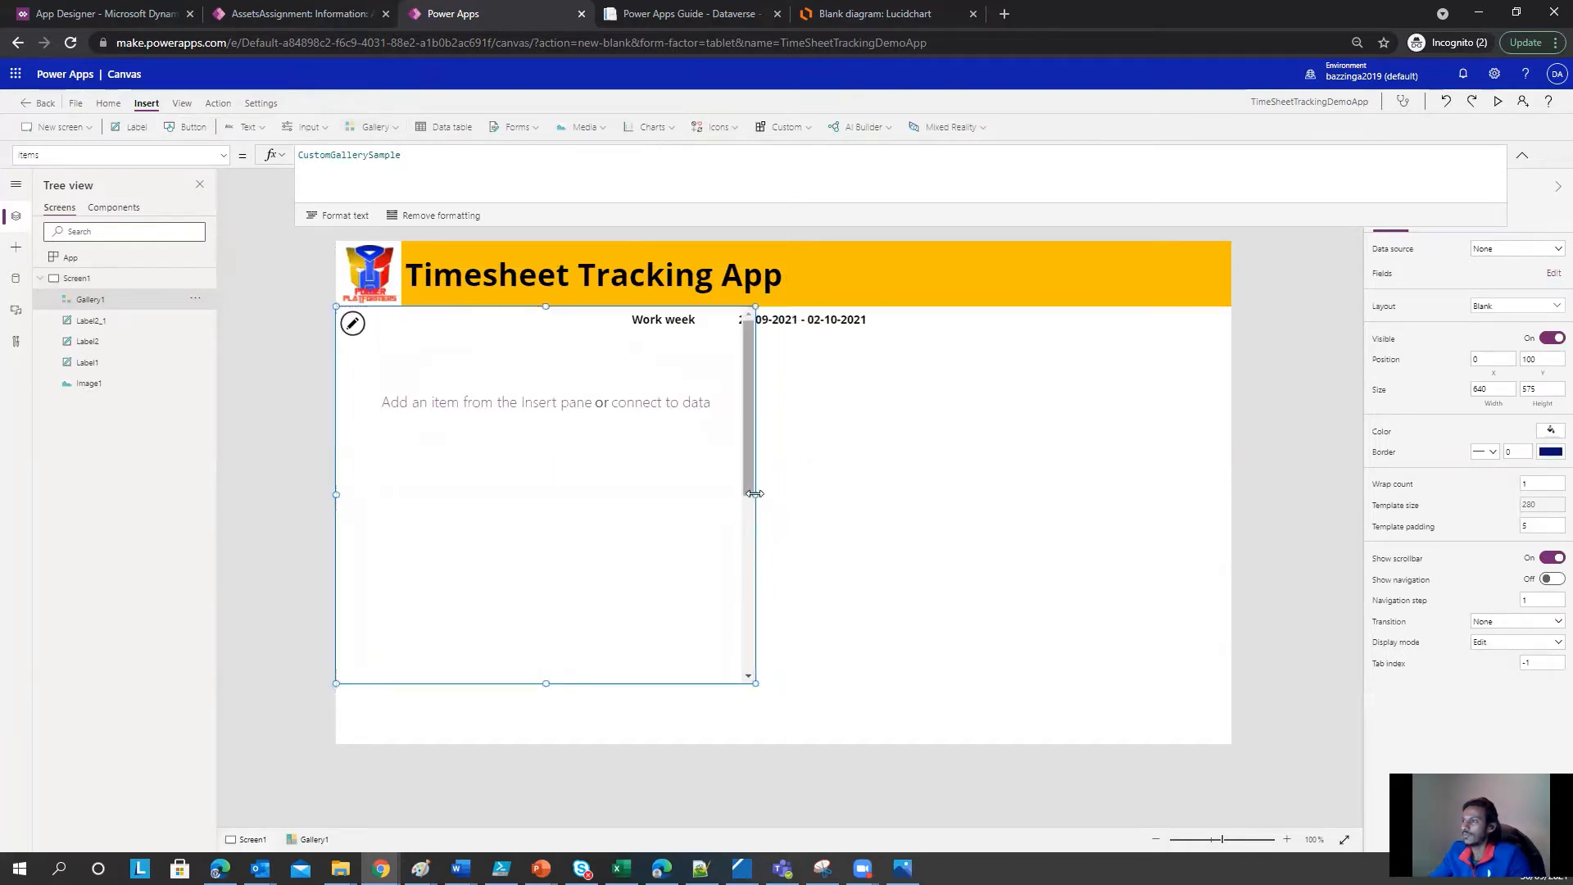
pyautogui.moveTo(754, 502); pyautogui.dragTo(1238, 440)
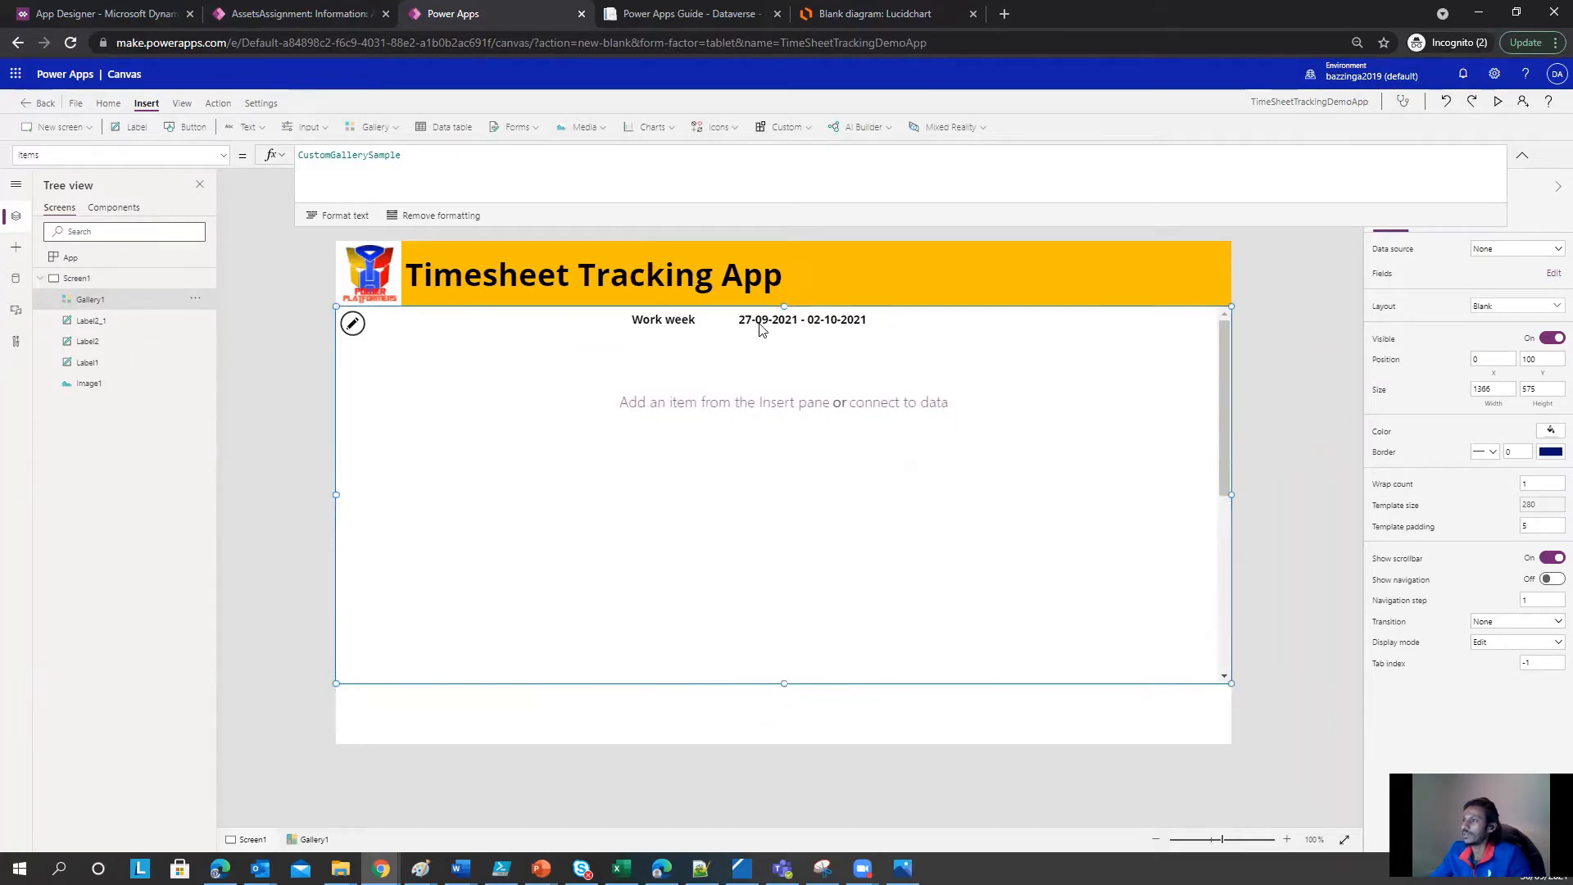
pyautogui.moveTo(784, 307); pyautogui.dragTo(787, 333)
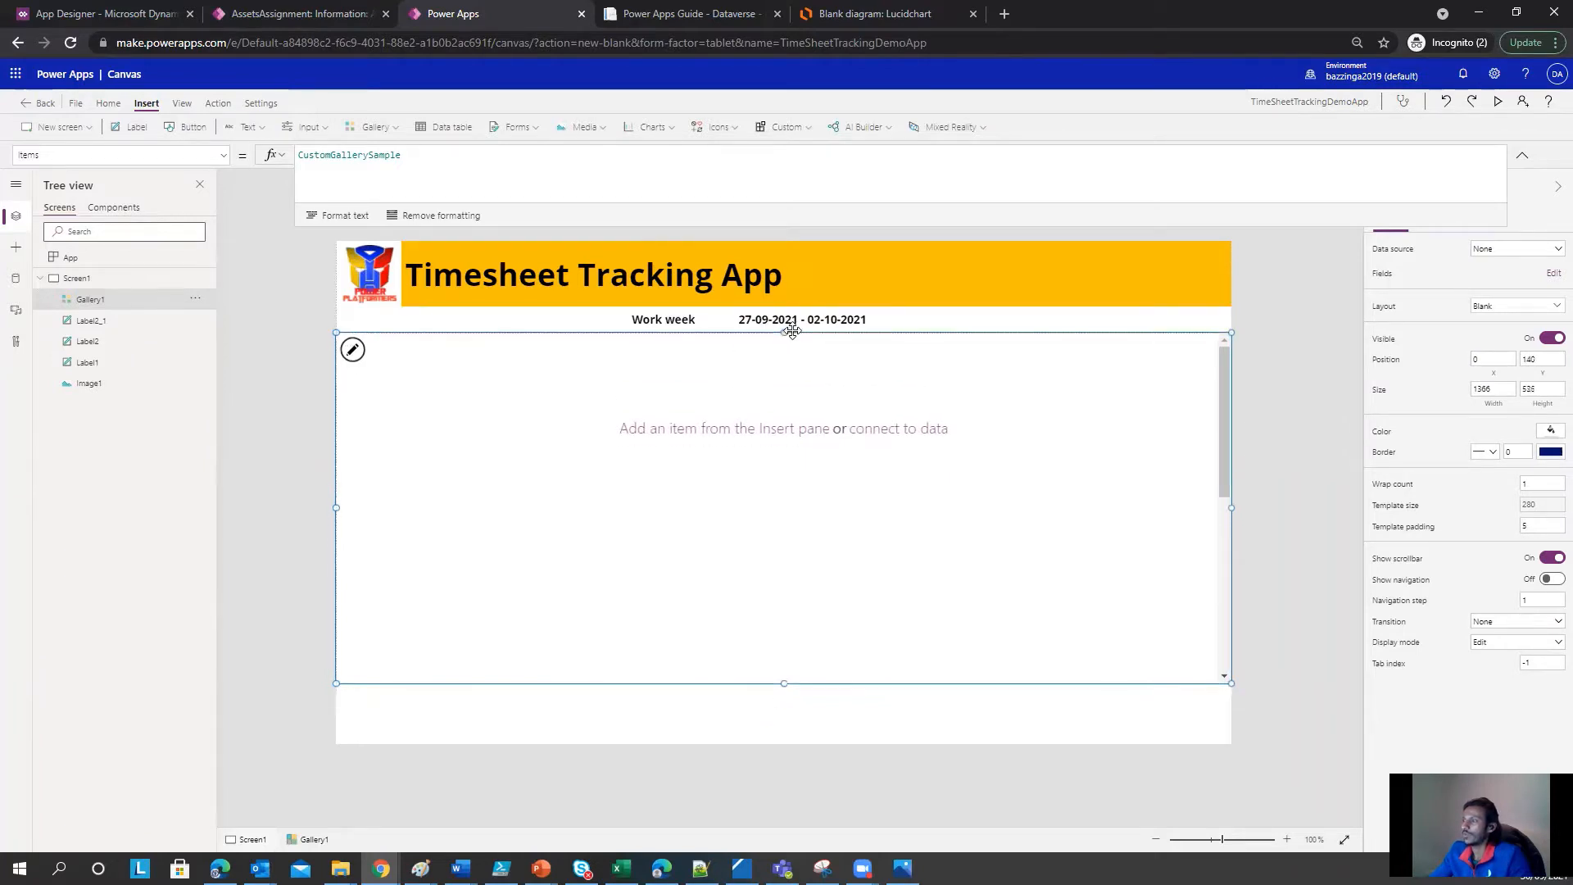
# Step: Insert a button centred below the gallery at about 596, 700 and set its text to "Submit"
pyautogui.click(188, 127)
pyautogui.moveTo(410, 281); pyautogui.dragTo(772, 714)
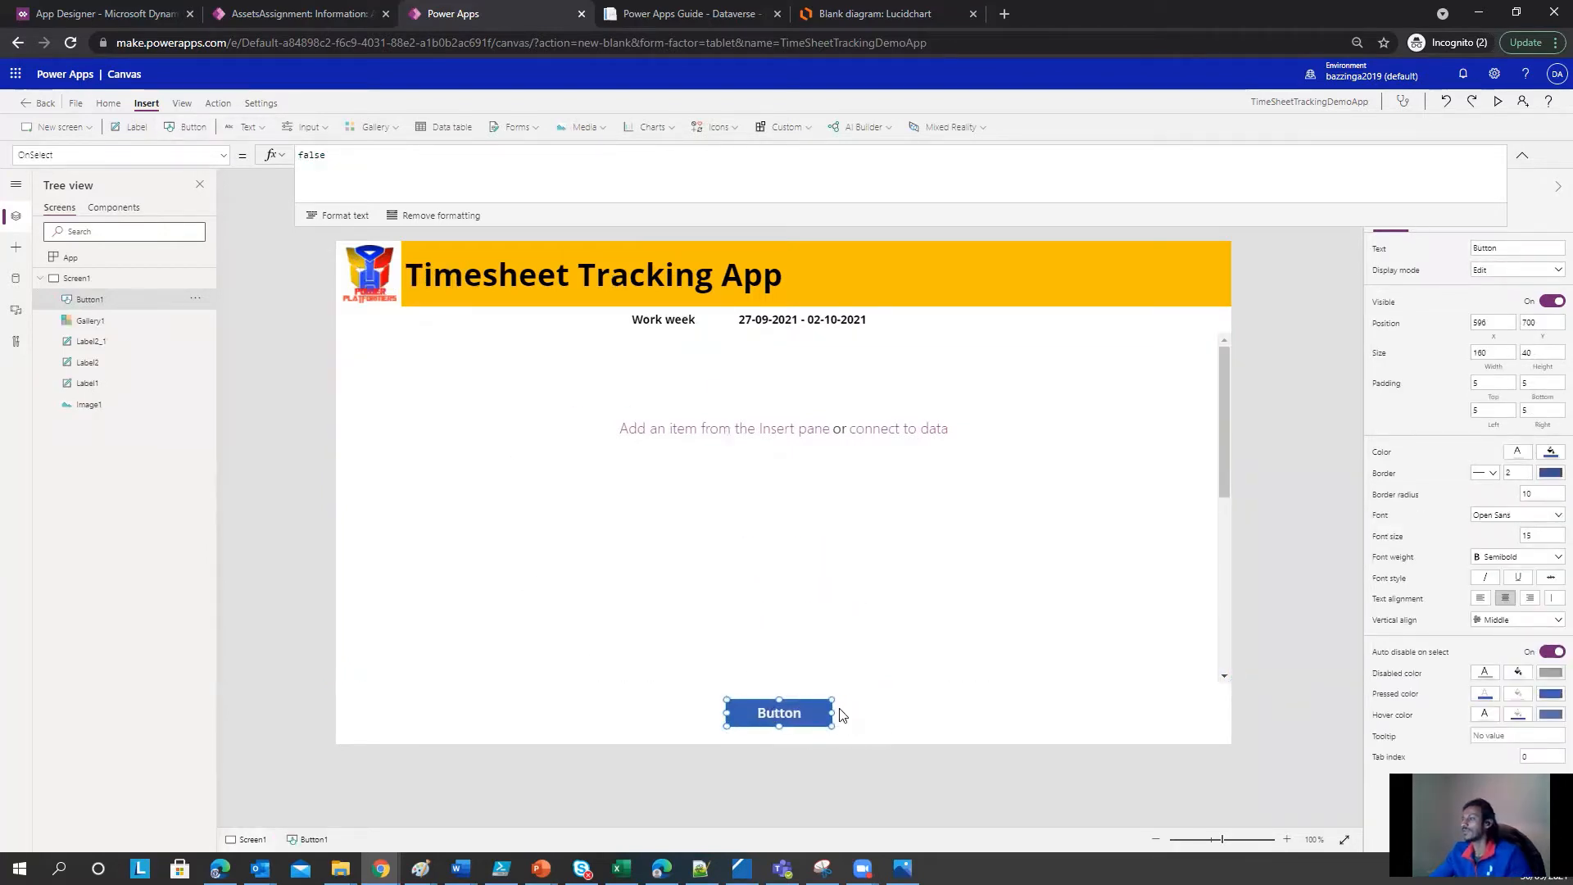
pyautogui.click(1496, 249)
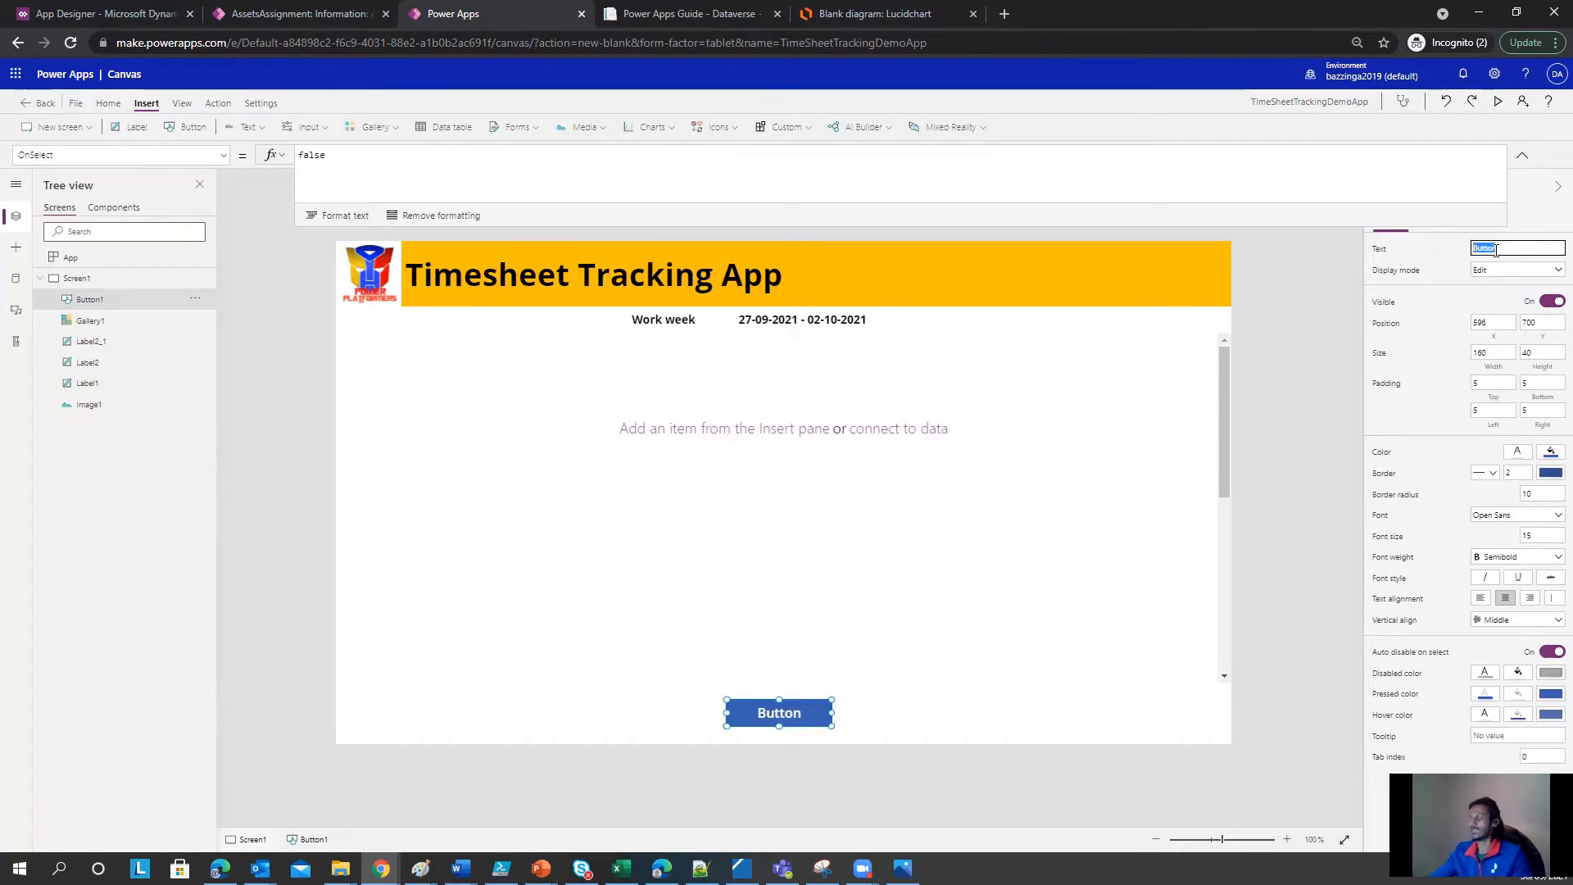
pyautogui.write('Submi')
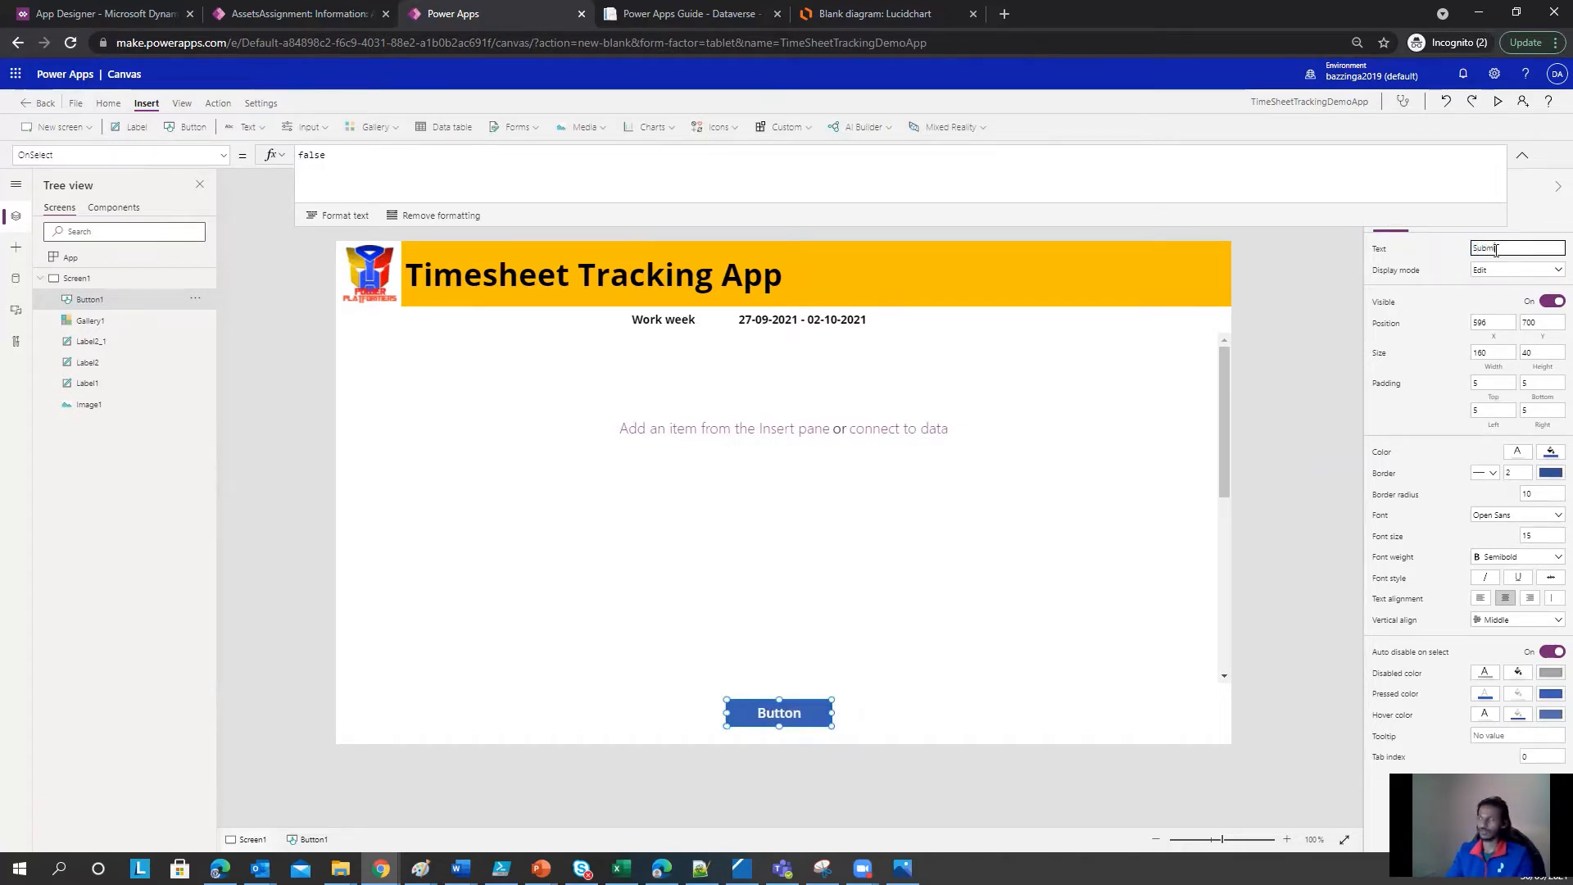
pyautogui.write('t')
pyautogui.click(972, 739)
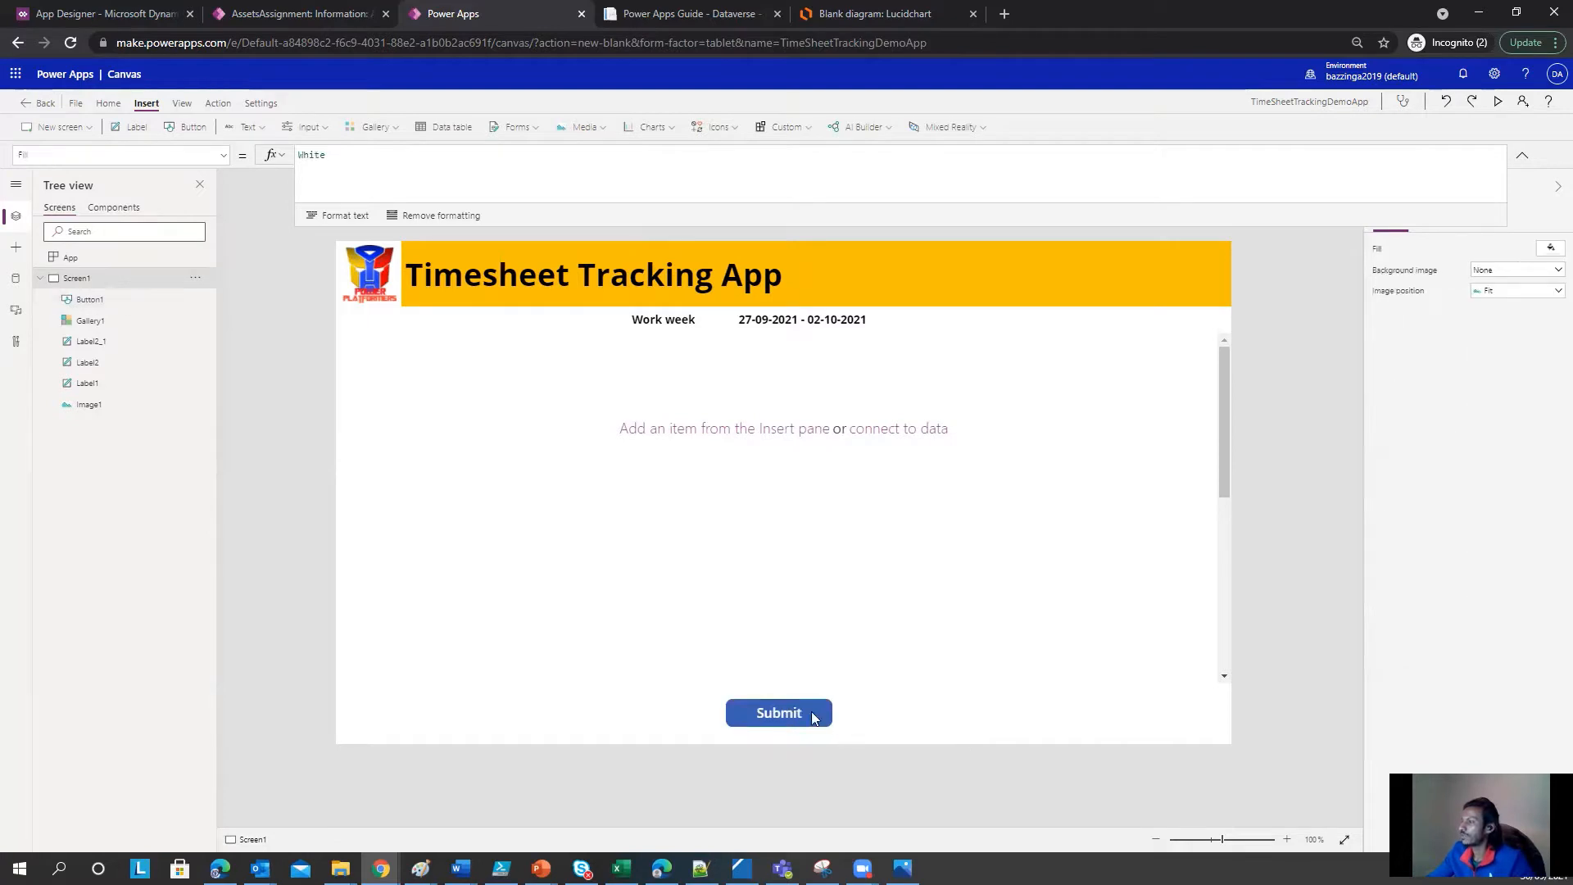
# Step: Widen the Submit button on both sides to about 242, with its X position at about 575
pyautogui.click(813, 718)
pyautogui.moveTo(832, 712); pyautogui.dragTo(874, 714)
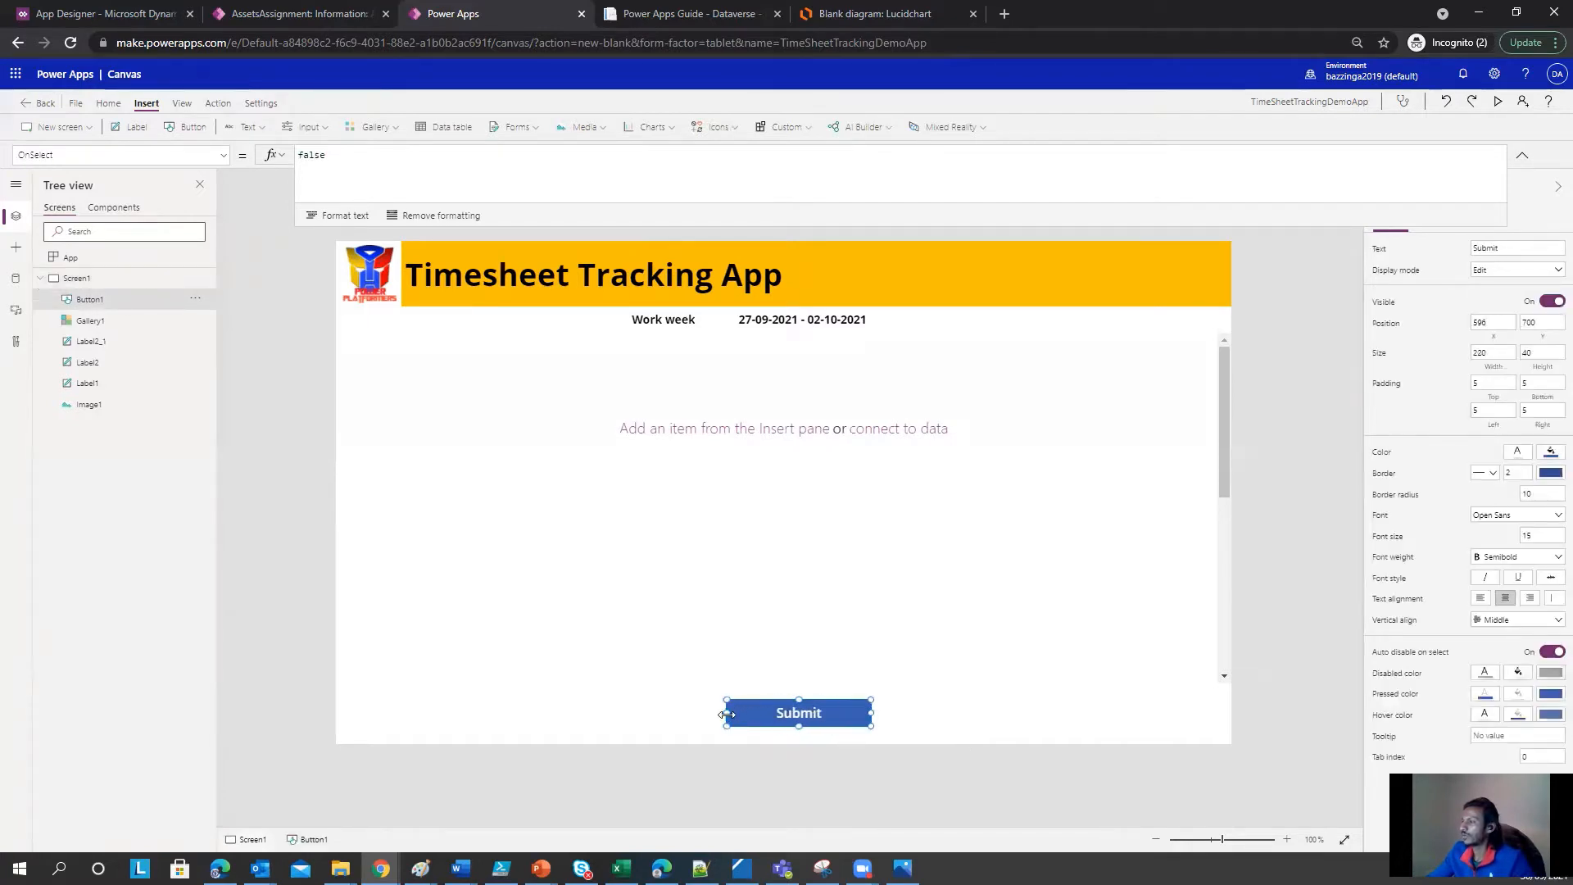
pyautogui.moveTo(726, 714); pyautogui.dragTo(714, 714)
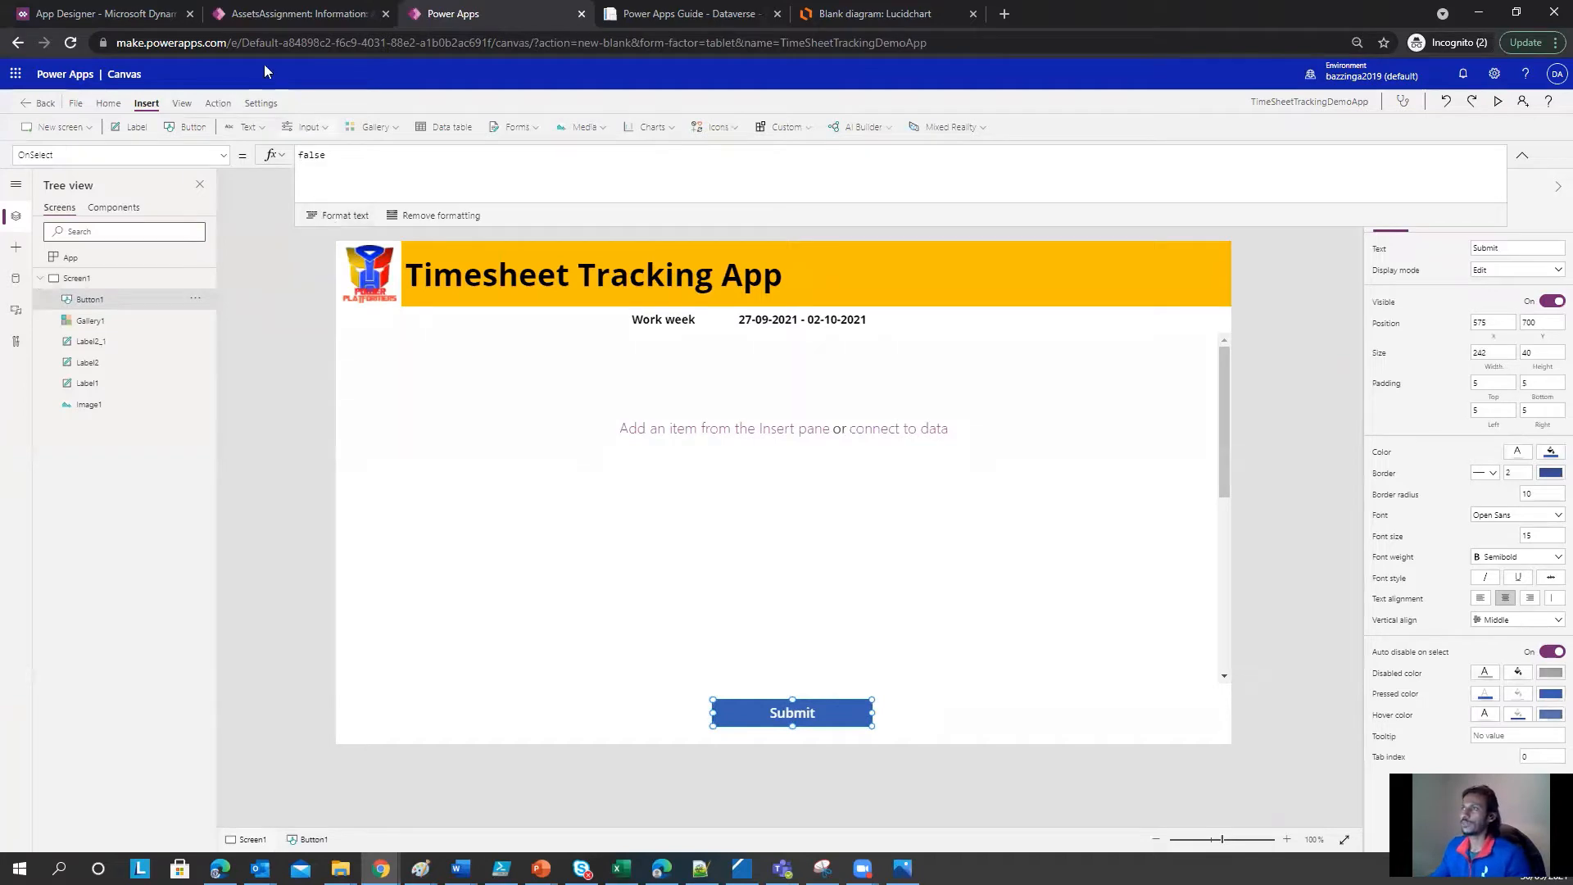
# Step: Load make.powerapps.com in the browser tab holding the Power Apps Guide article and open the list of Dataverse tables
pyautogui.click(276, 16)
pyautogui.click(420, 16)
pyautogui.click(662, 16)
pyautogui.click(651, 37)
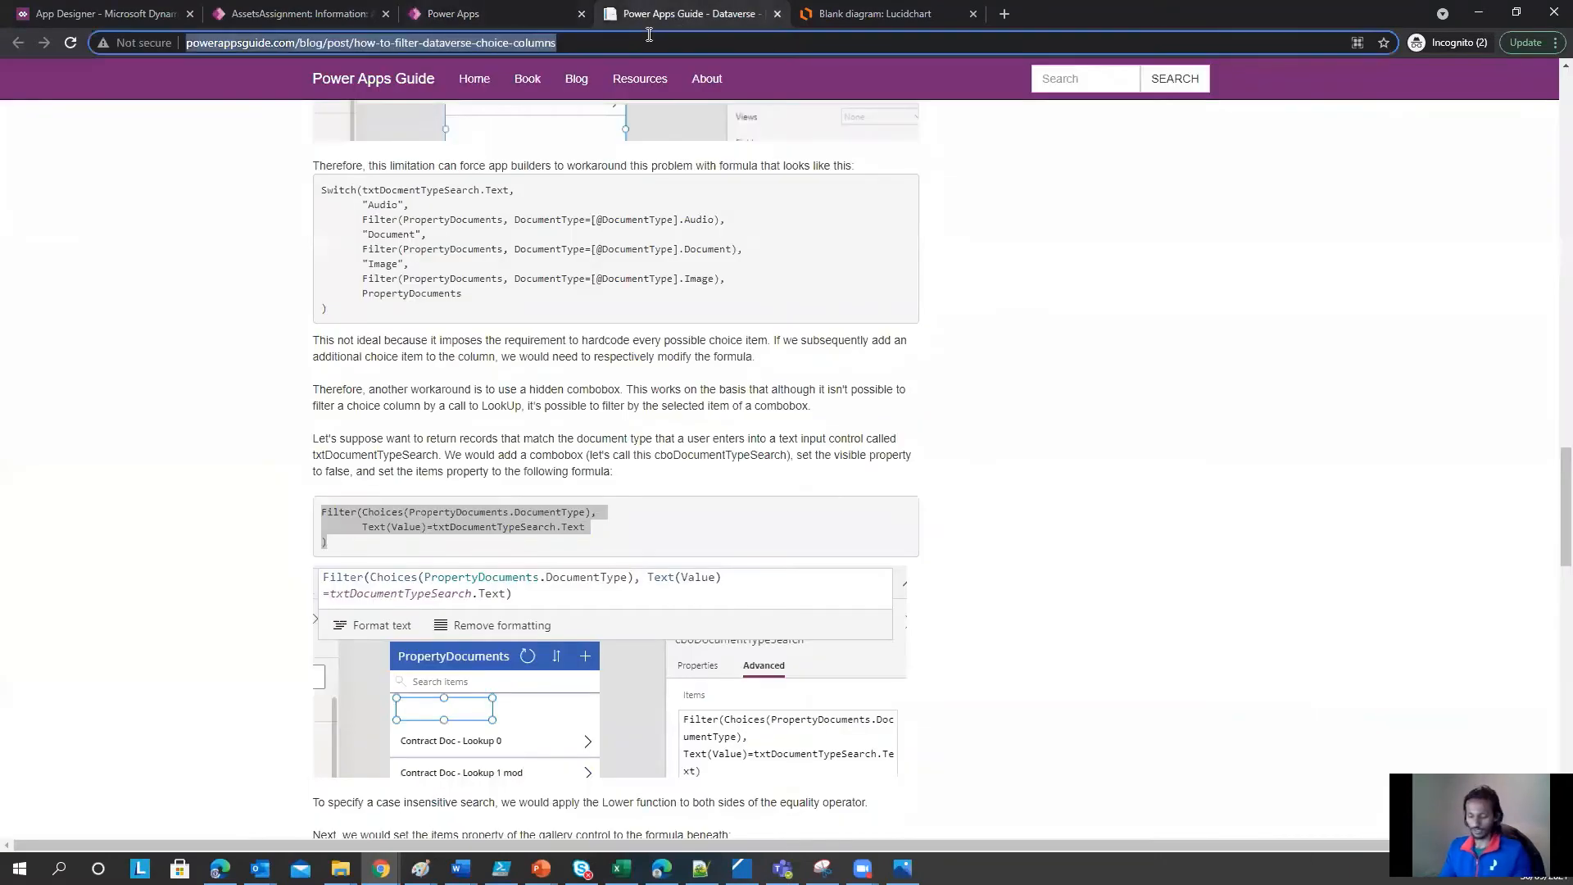
pyautogui.write('make.powerapps.com')
pyautogui.press('Return')
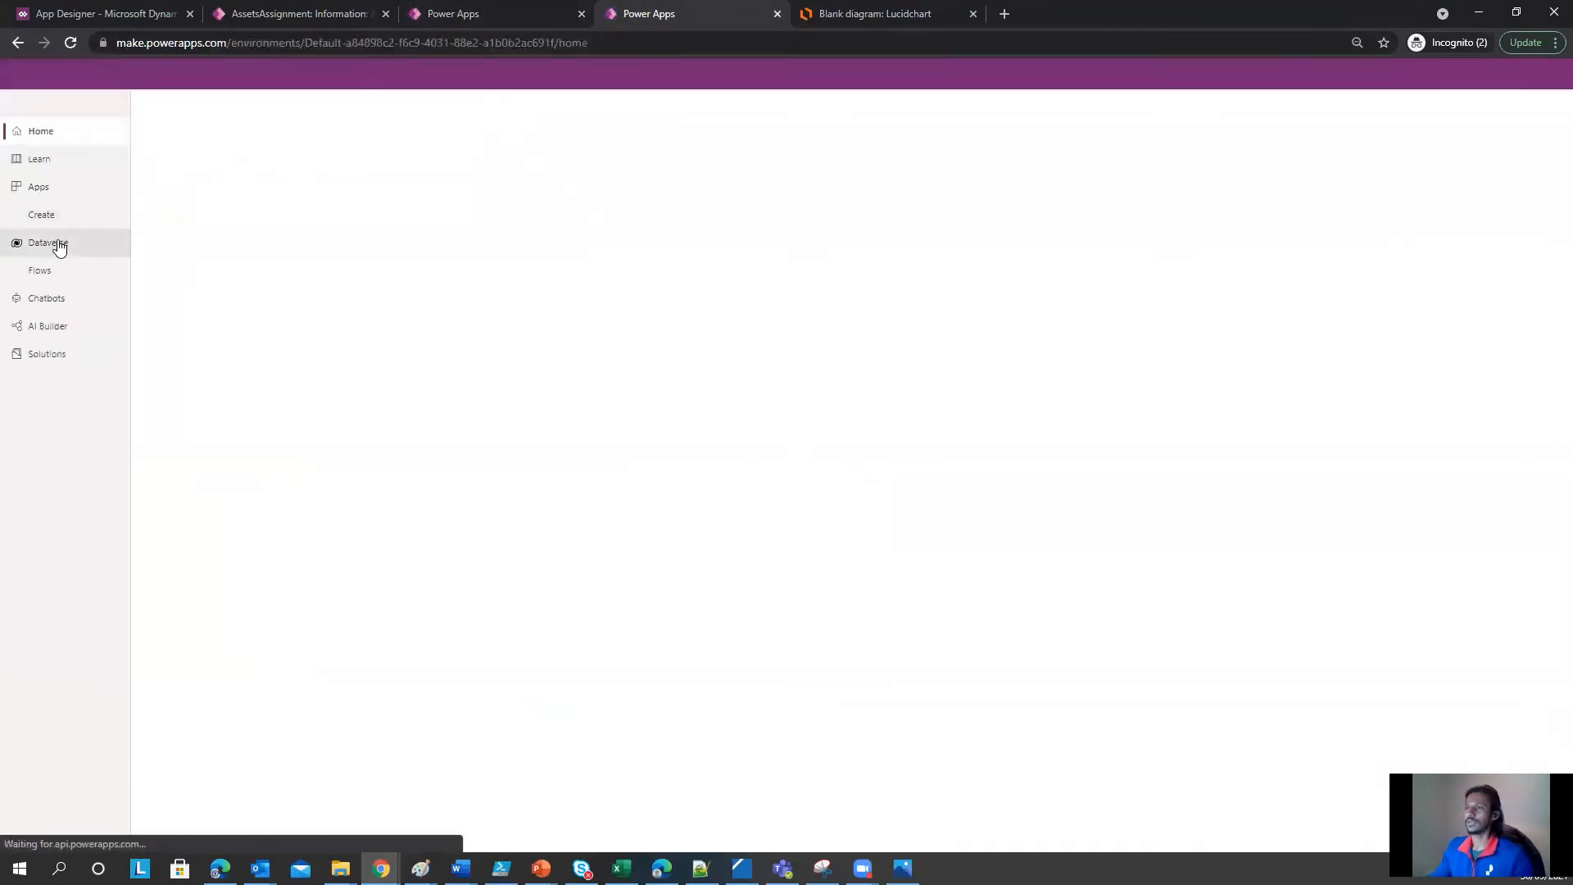
pyautogui.click(54, 244)
pyautogui.click(47, 276)
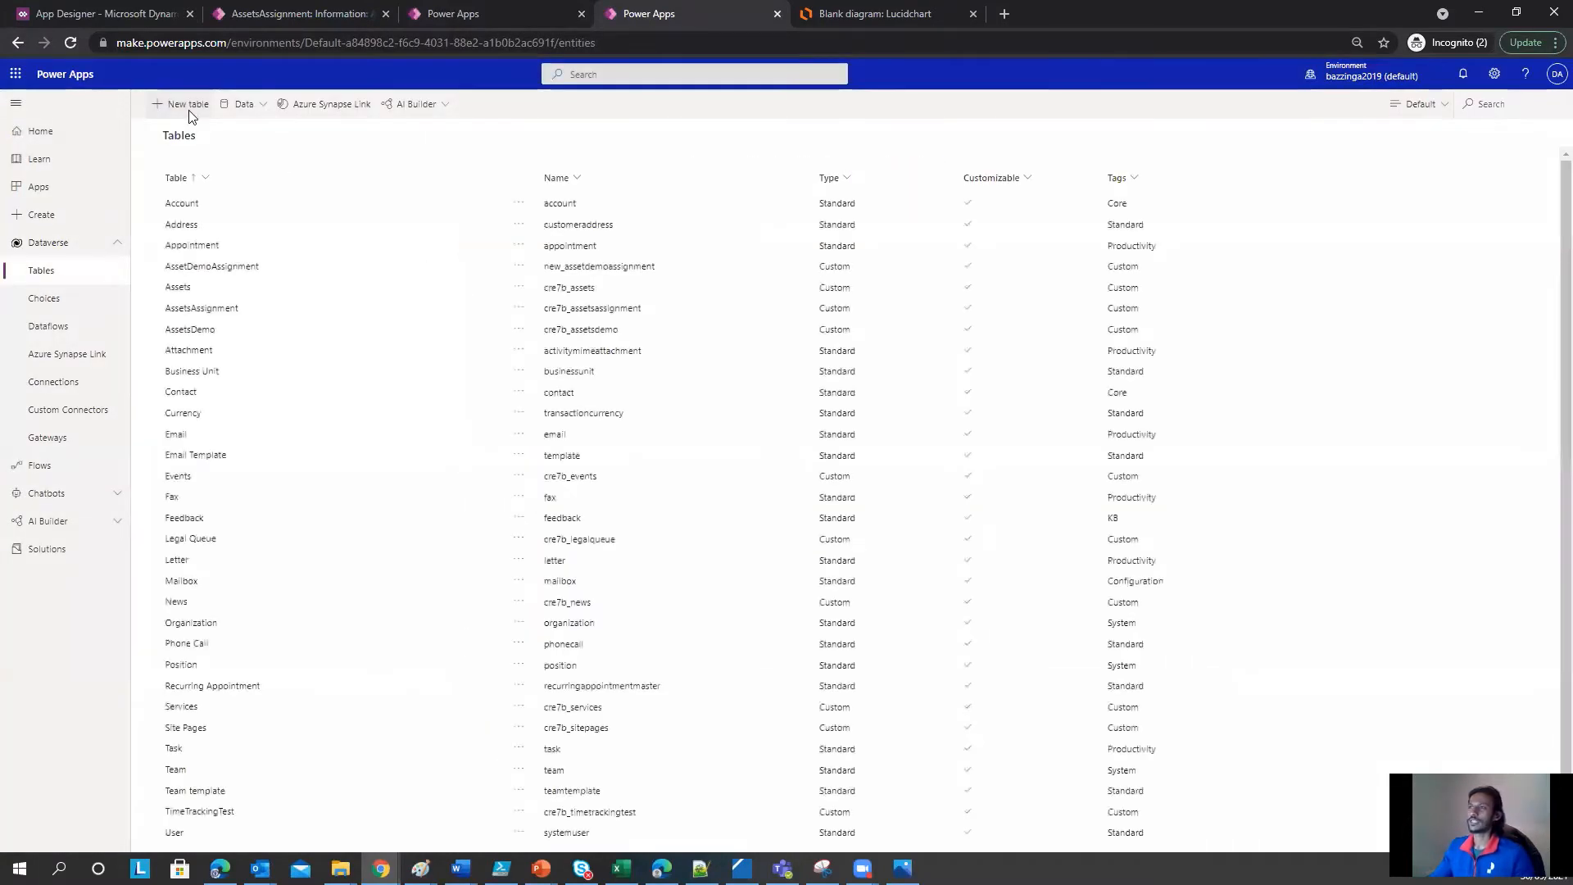
# Step: Start a new Dataverse table with the display name "TimesheetTracking", written without a space
pyautogui.click(182, 105)
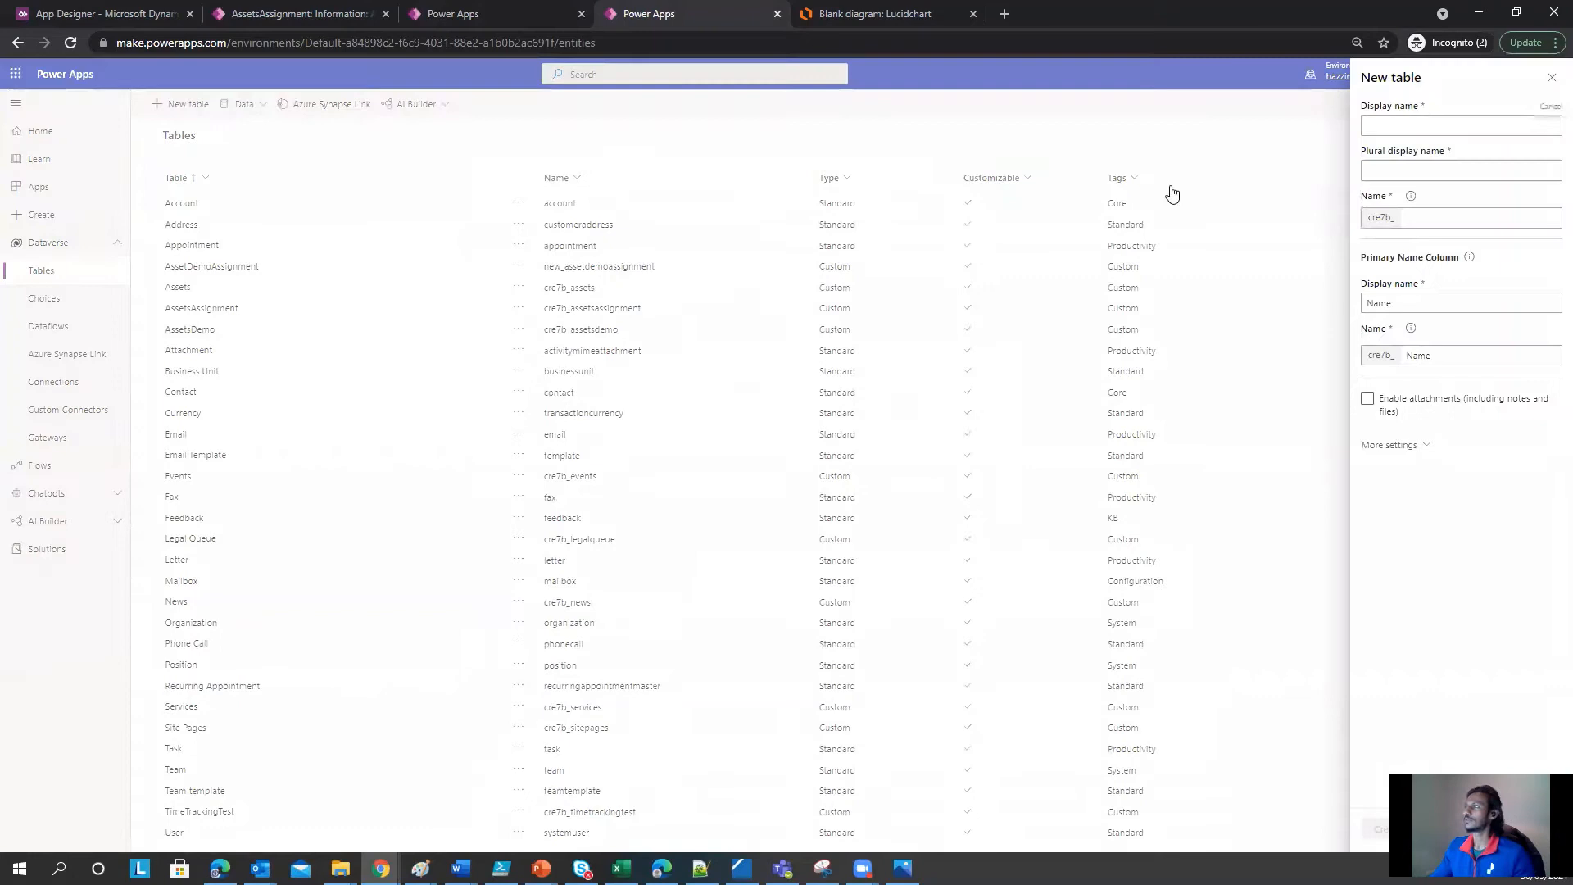
pyautogui.click(1399, 126)
pyautogui.write('Time')
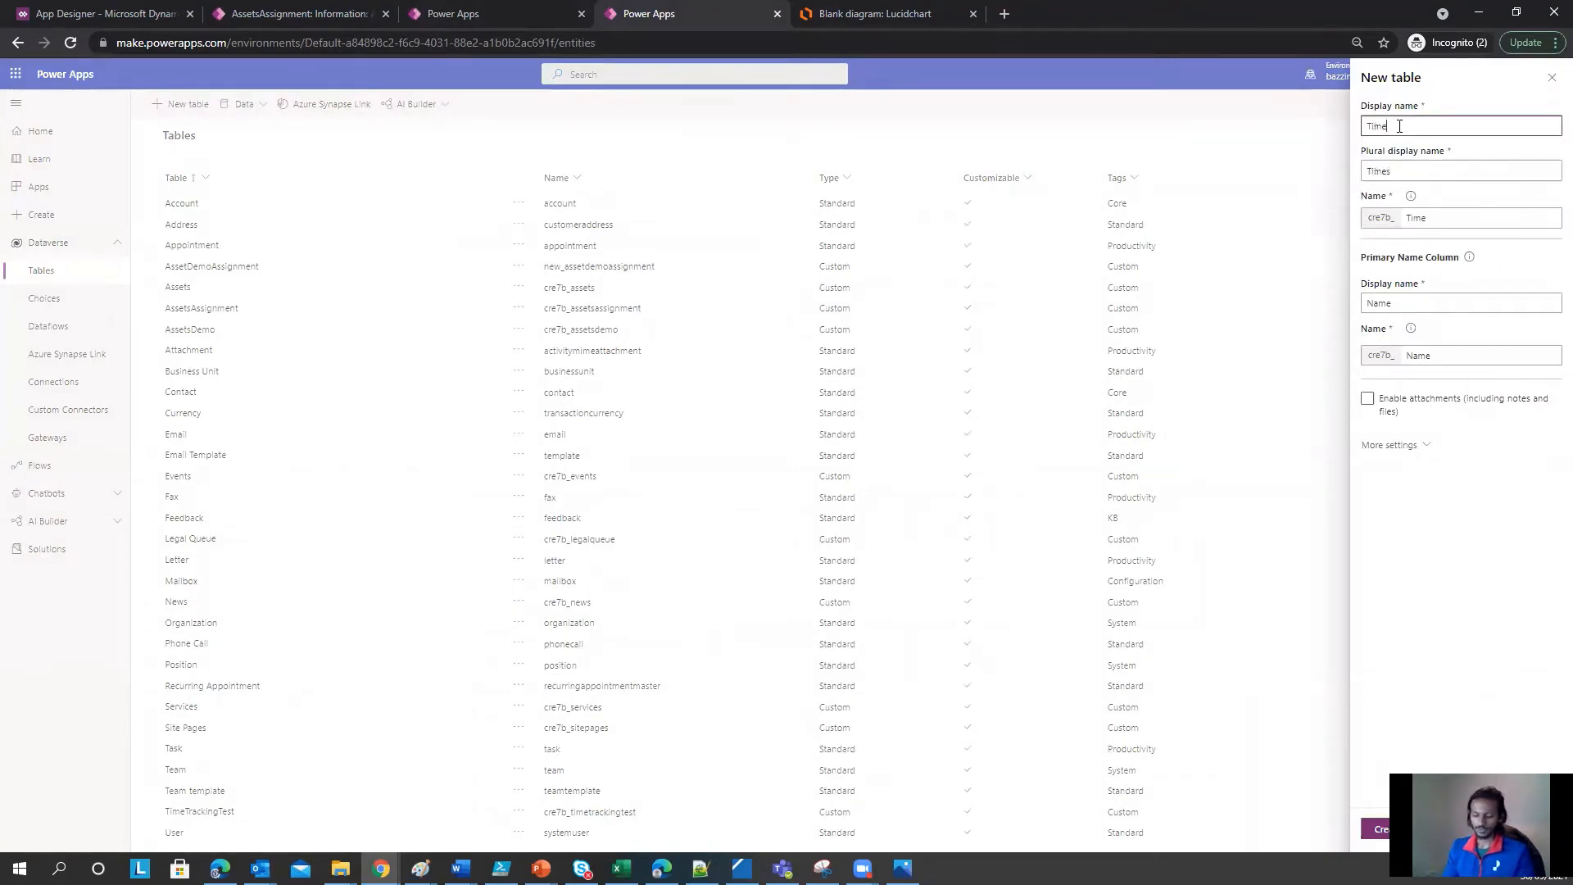
pyautogui.write('sheet Tracking')
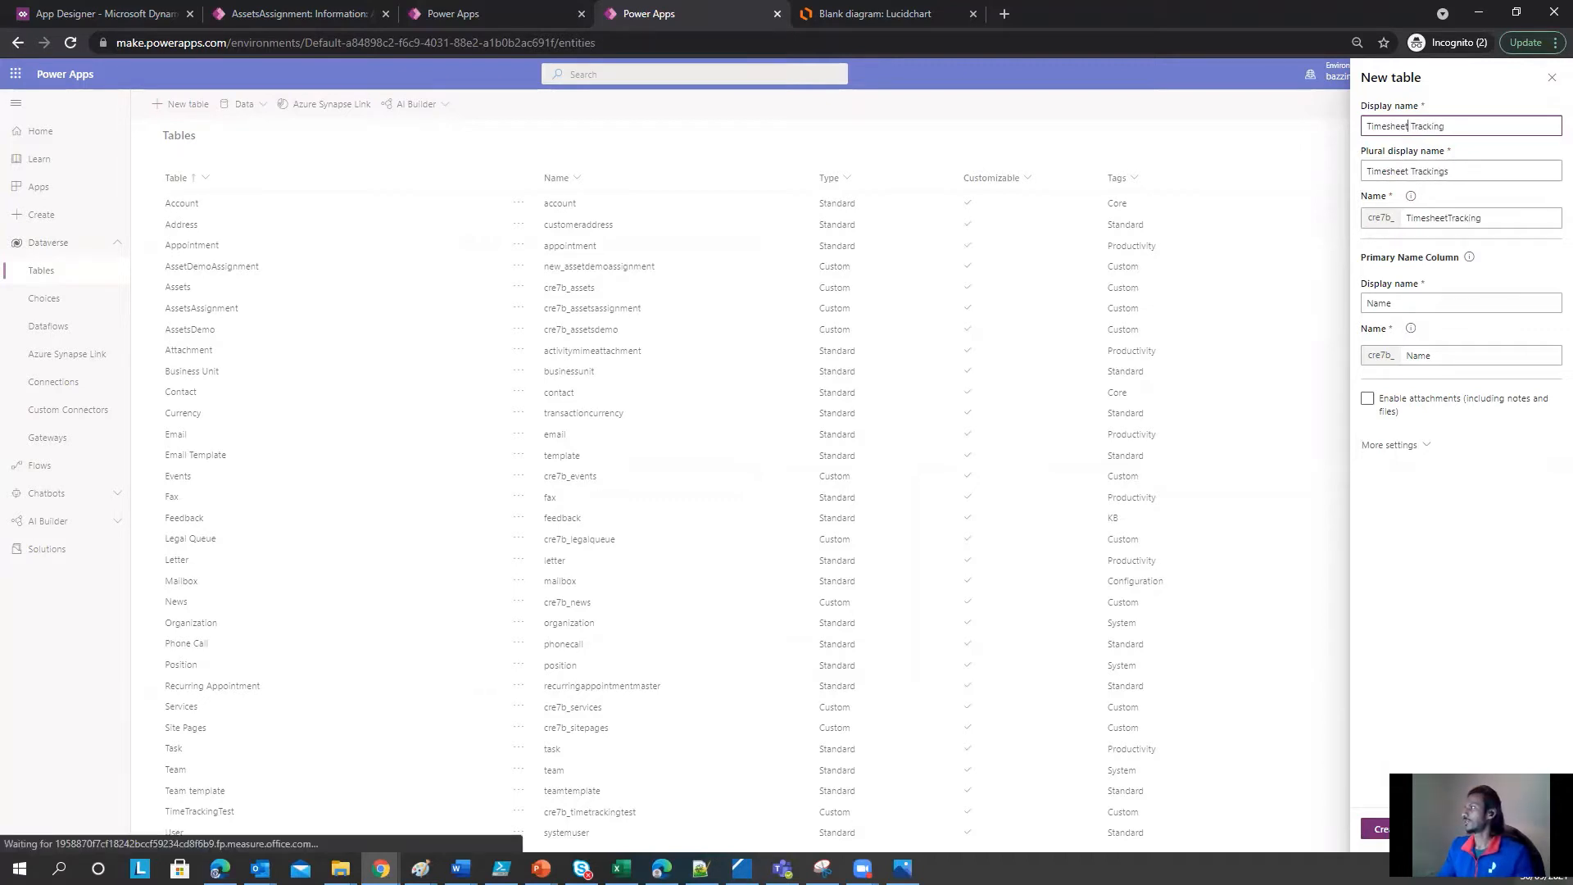
pyautogui.press('Delete')
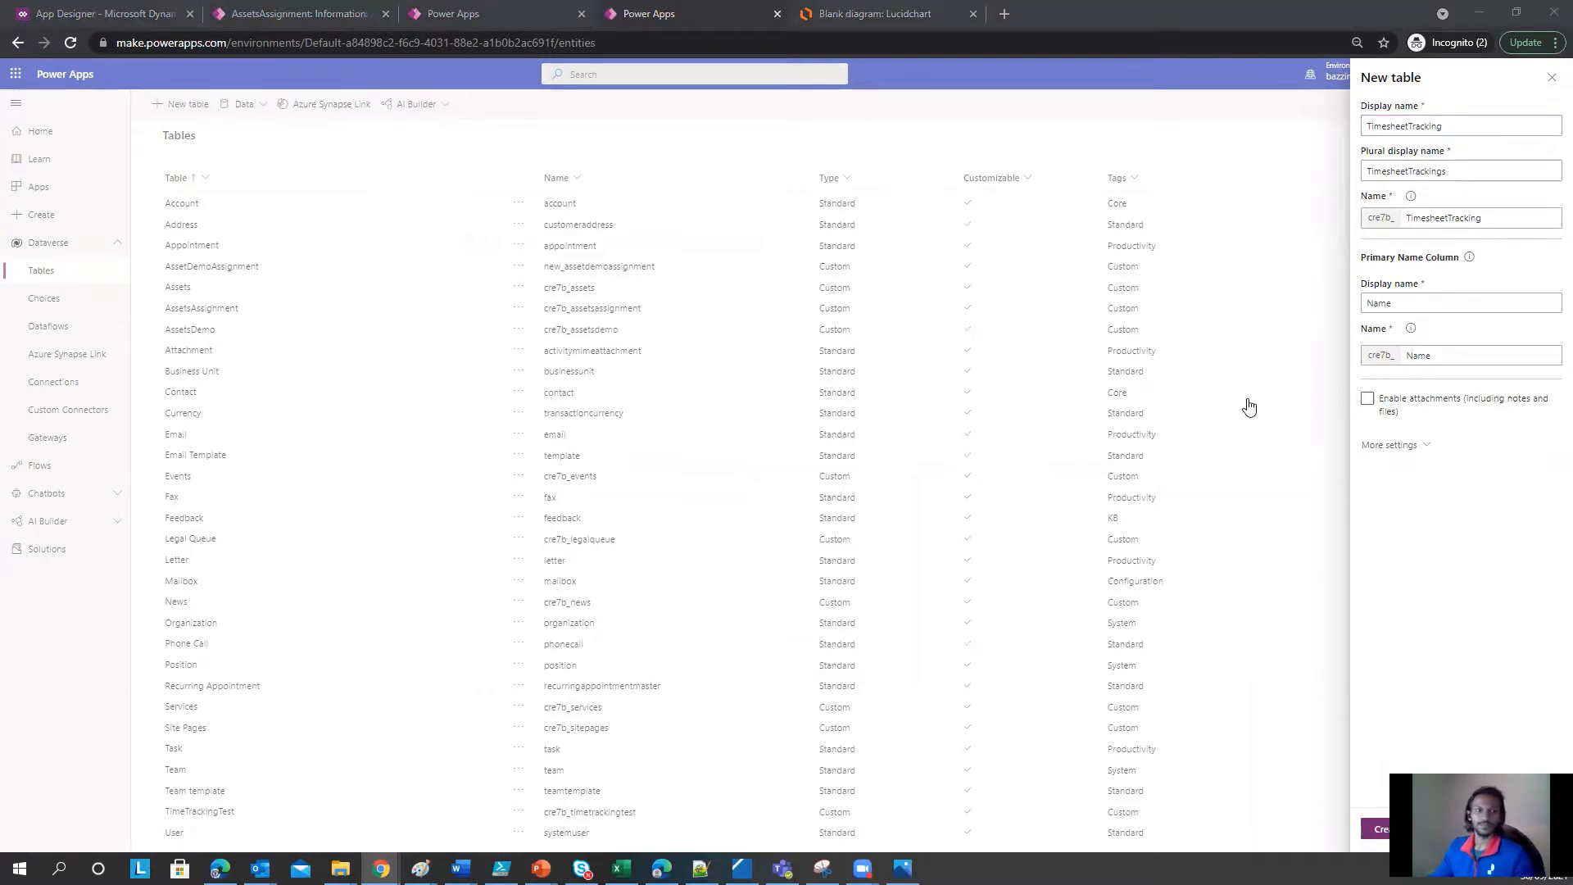
# Step: Set the new table's display name to "TimesheetTrackings" and create the table
pyautogui.click(1493, 126)
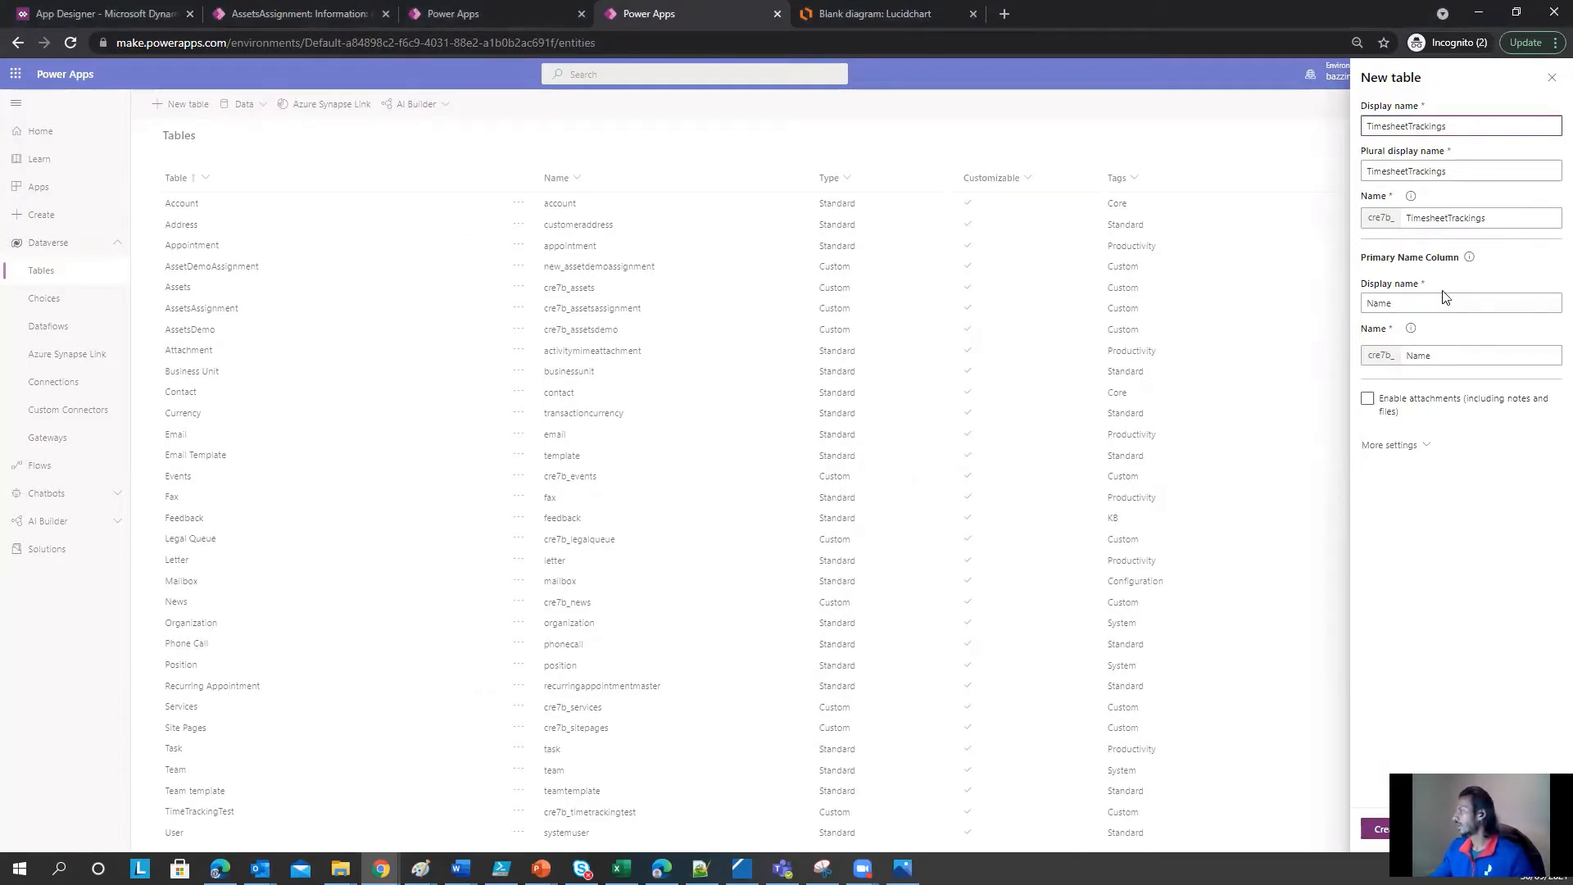
pyautogui.click(1380, 830)
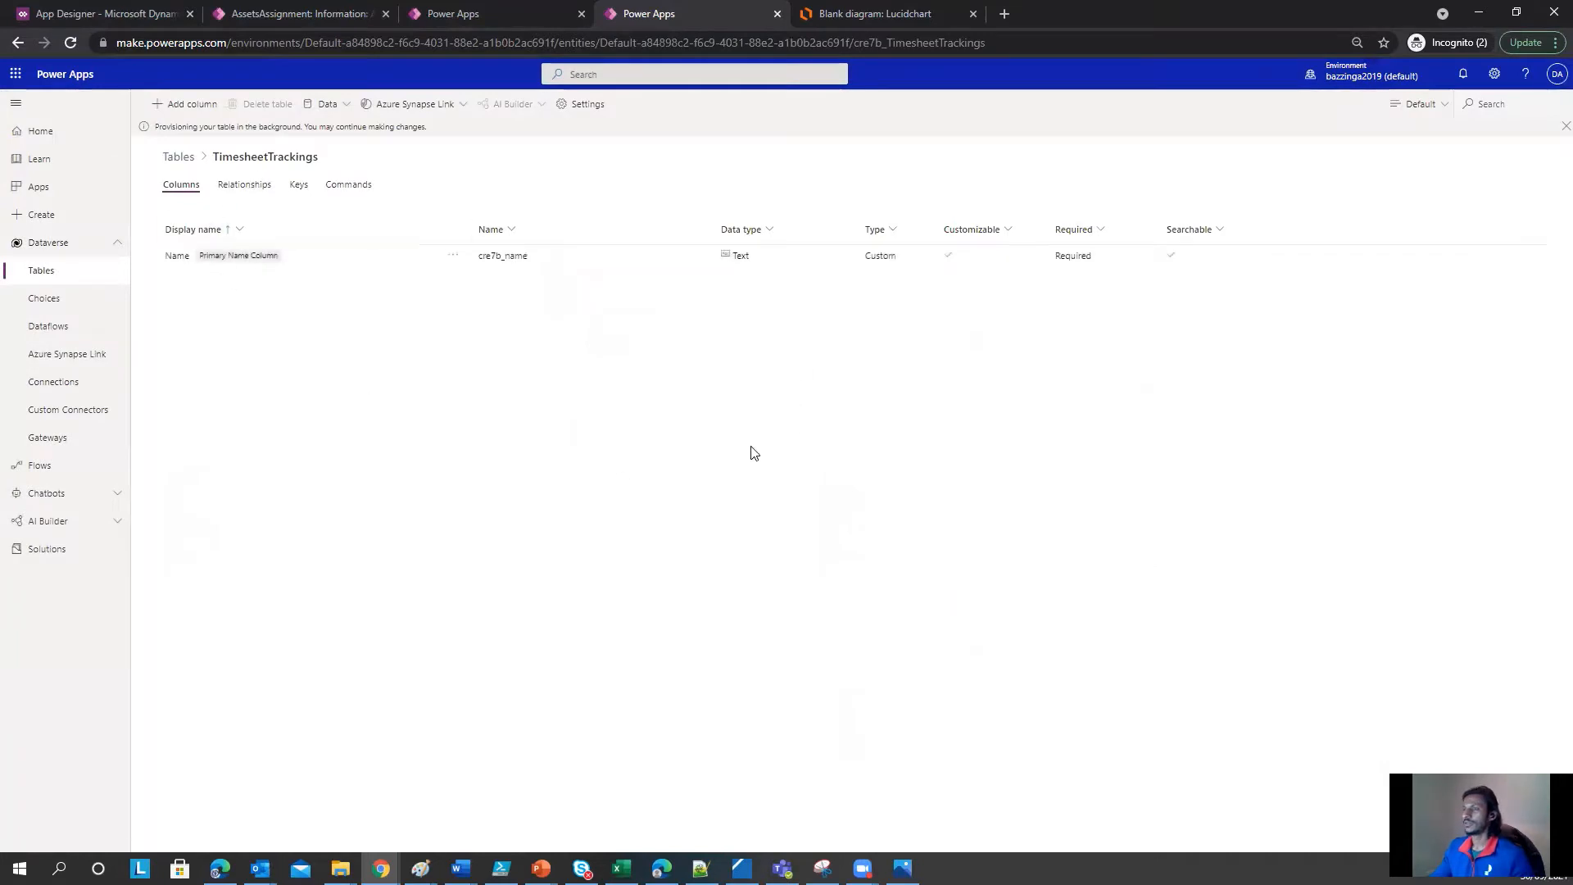
# Step: Check the row fields in the Lucidchart mockup and start a new column with the display name "Day" in the TimesheetTrackings table
pyautogui.click(891, 14)
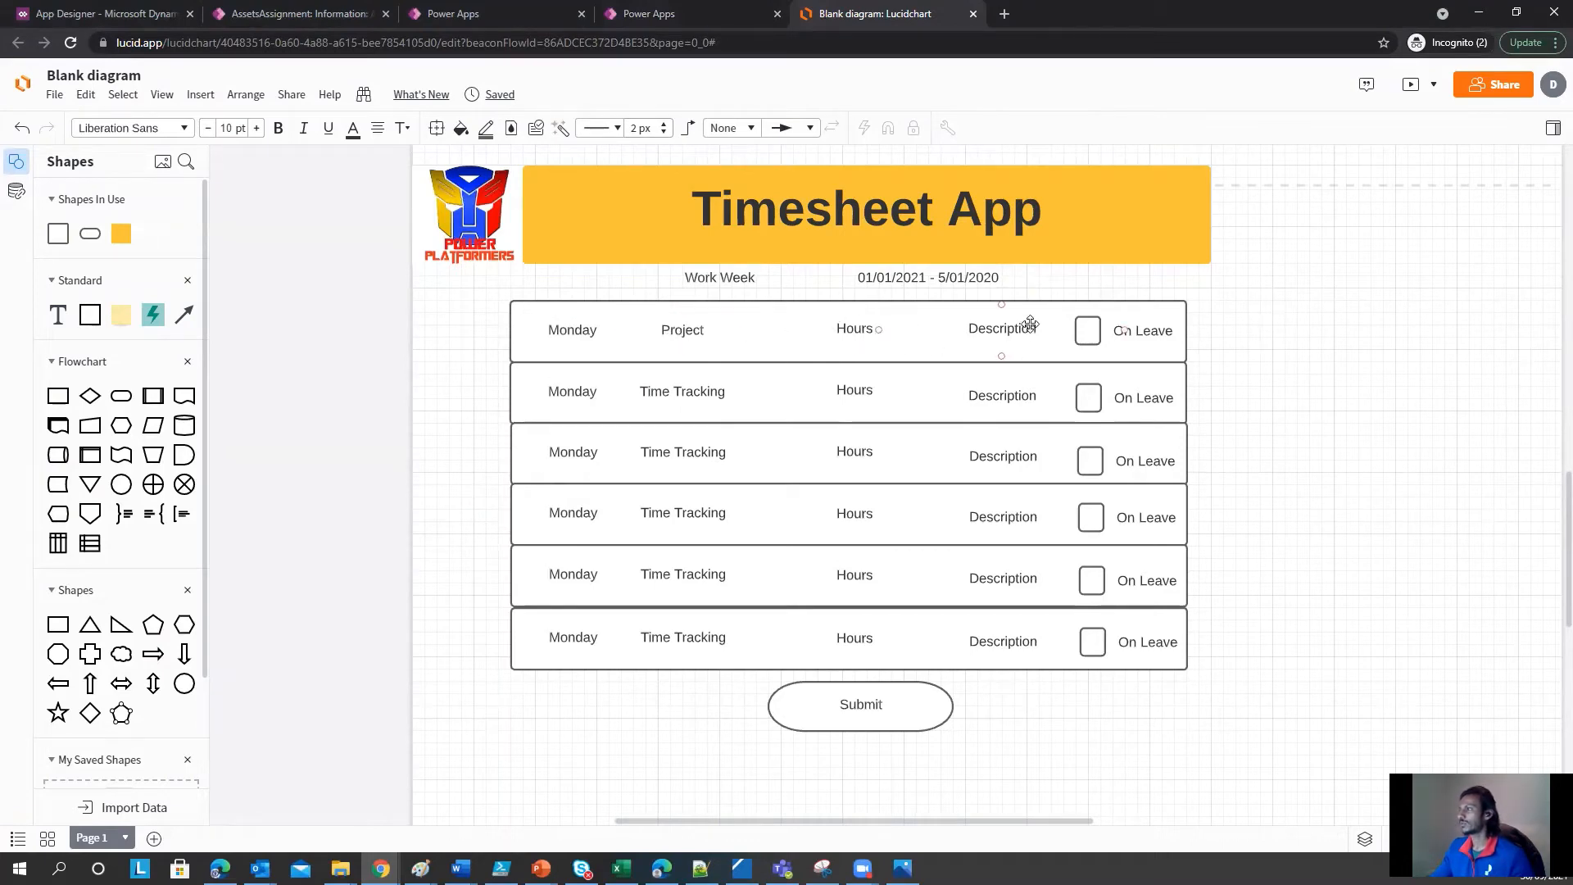
pyautogui.click(647, 14)
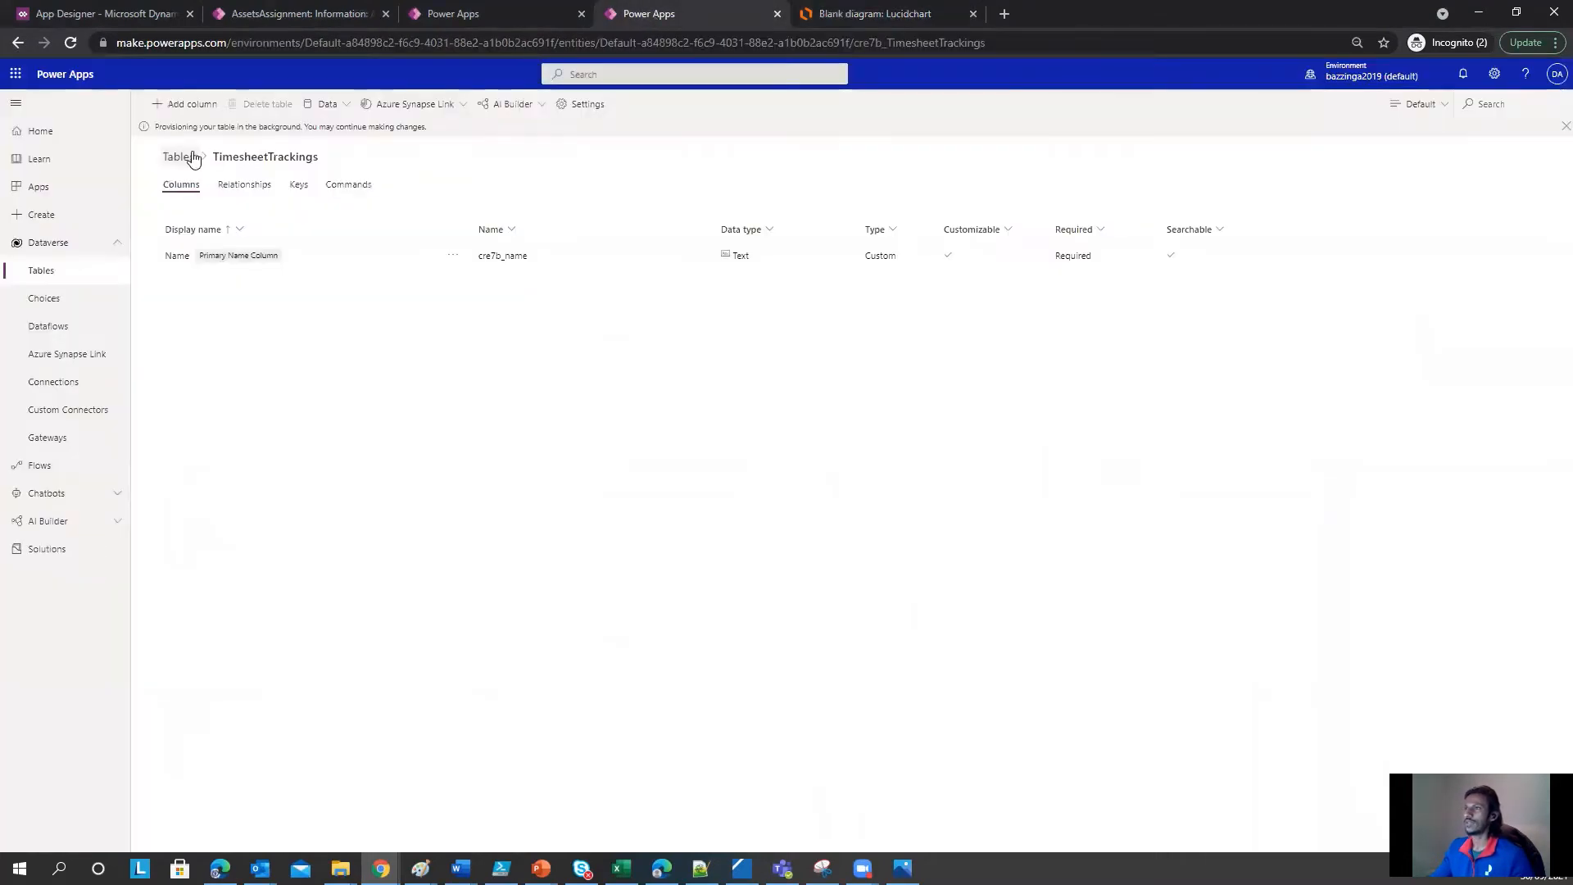
pyautogui.click(184, 105)
pyautogui.click(1441, 124)
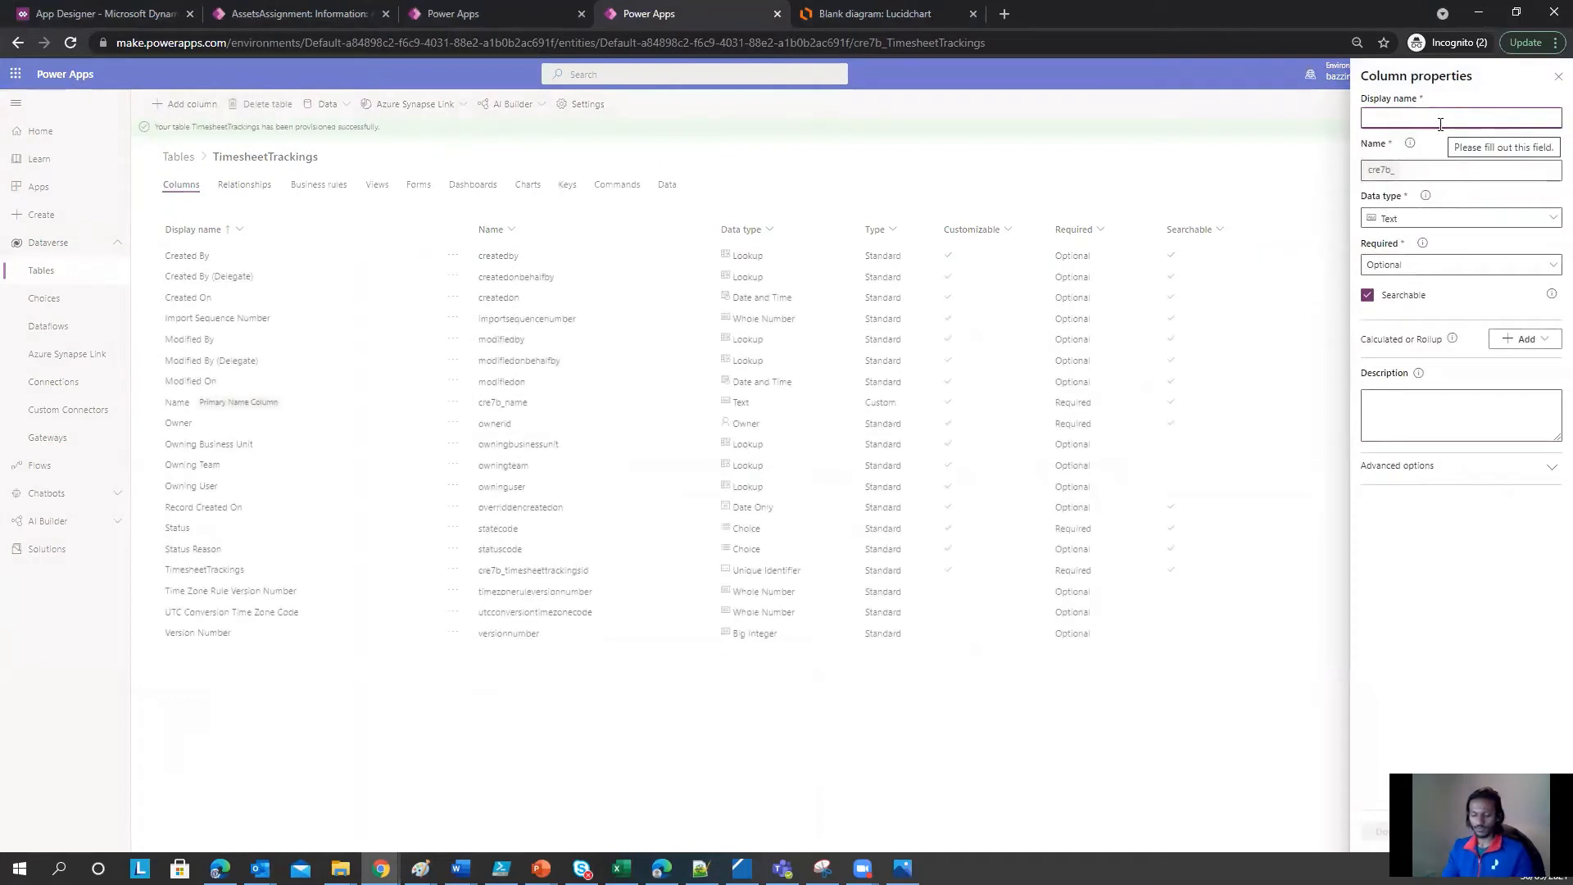
pyautogui.write('Day')
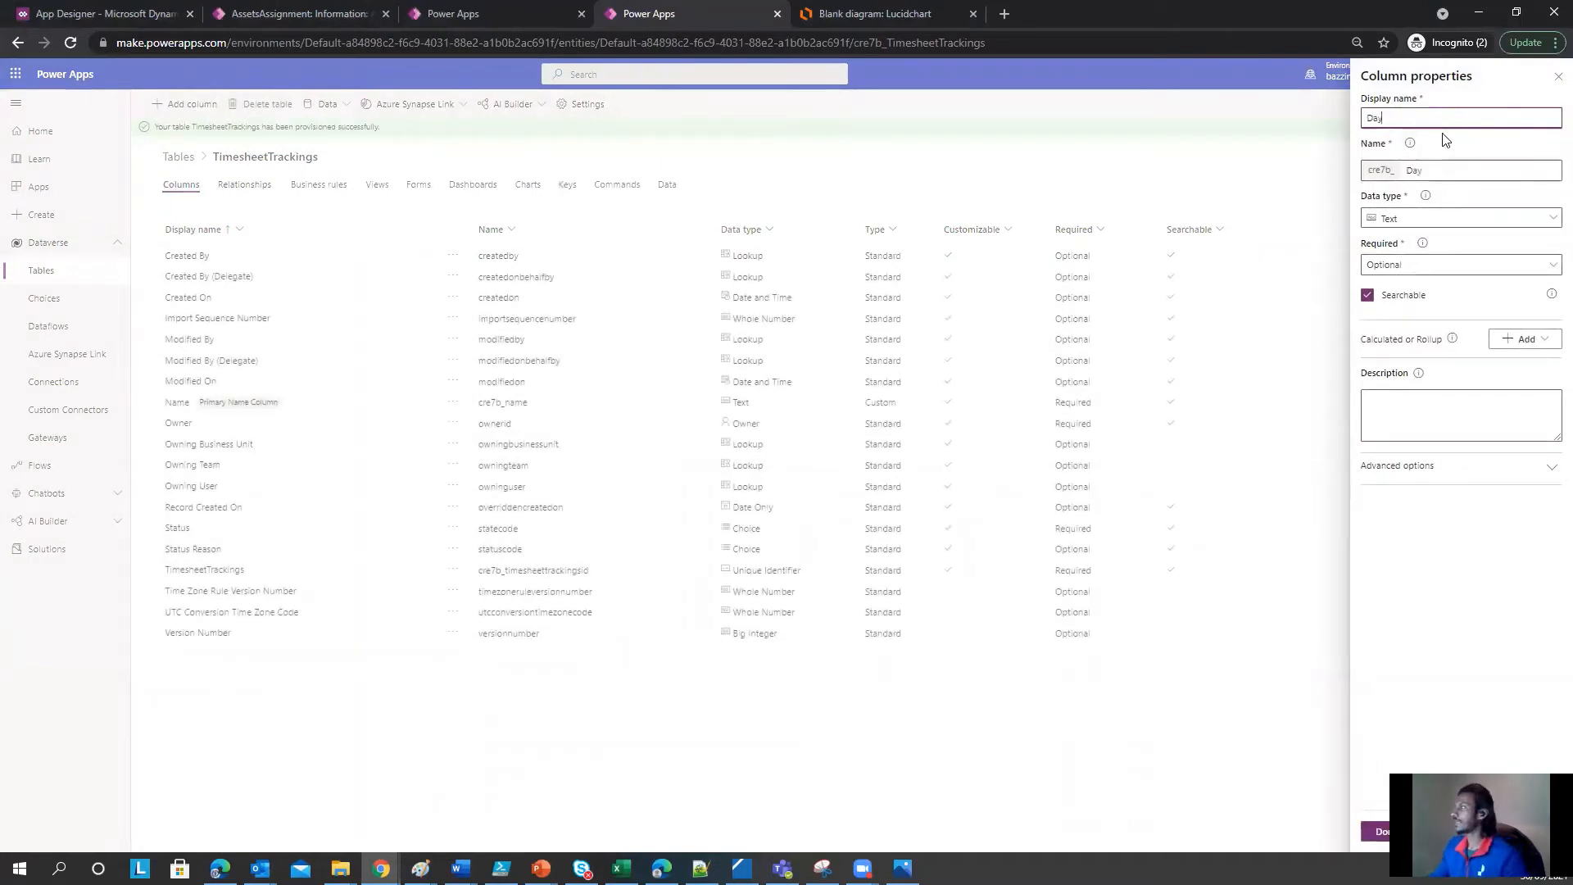
# Step: Give the Day column the Choices data type with the existing Day choice, and add it to the table
pyautogui.click(1511, 220)
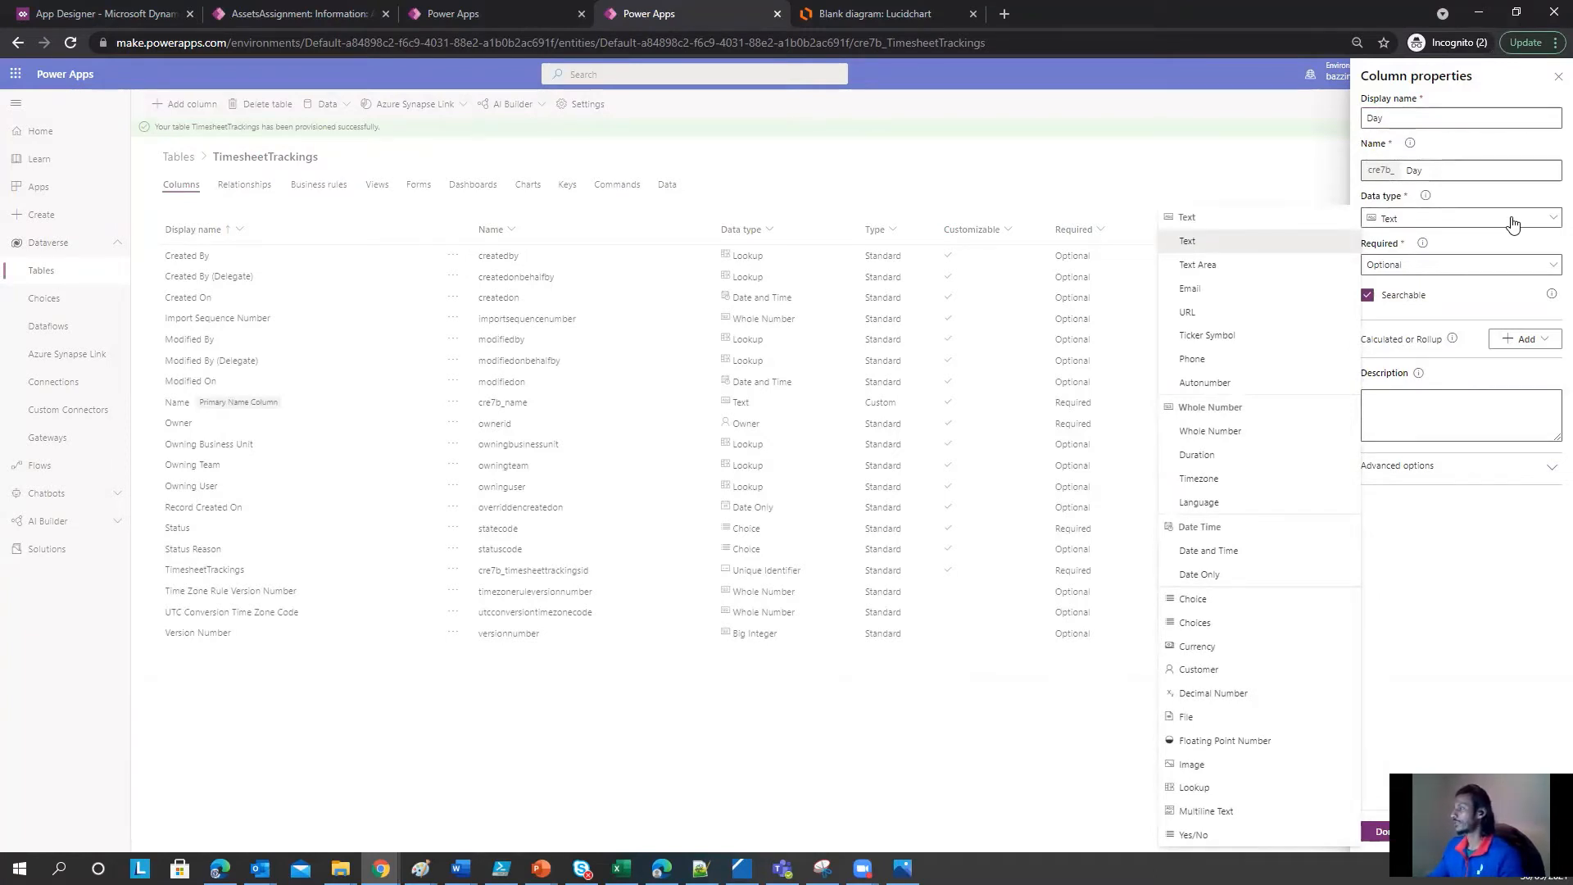
pyautogui.click(1231, 625)
pyautogui.click(1544, 263)
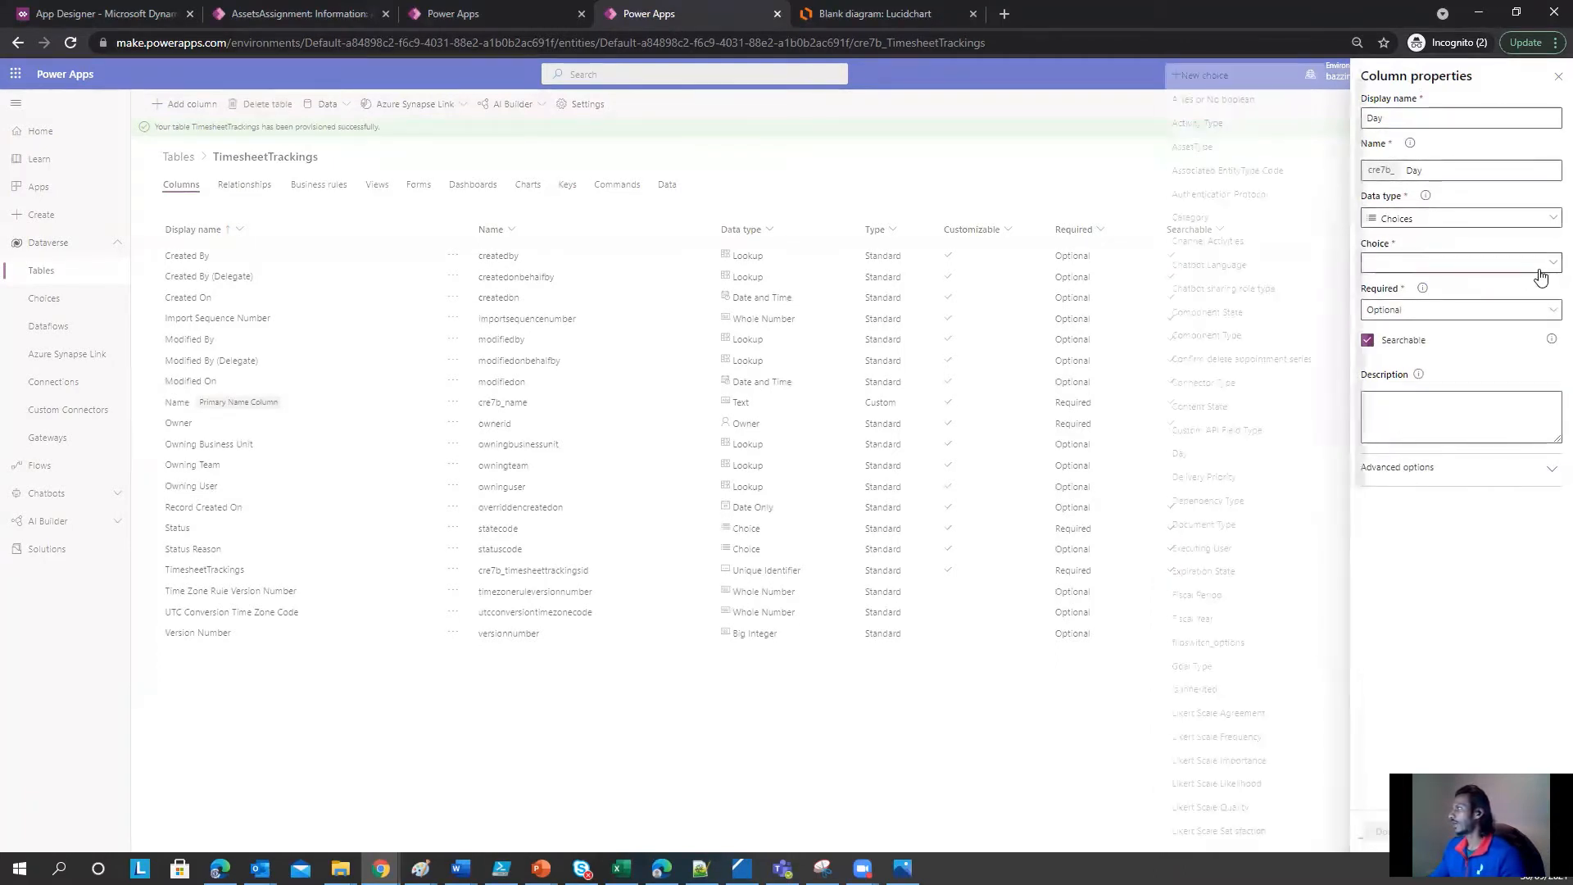
pyautogui.click(1238, 457)
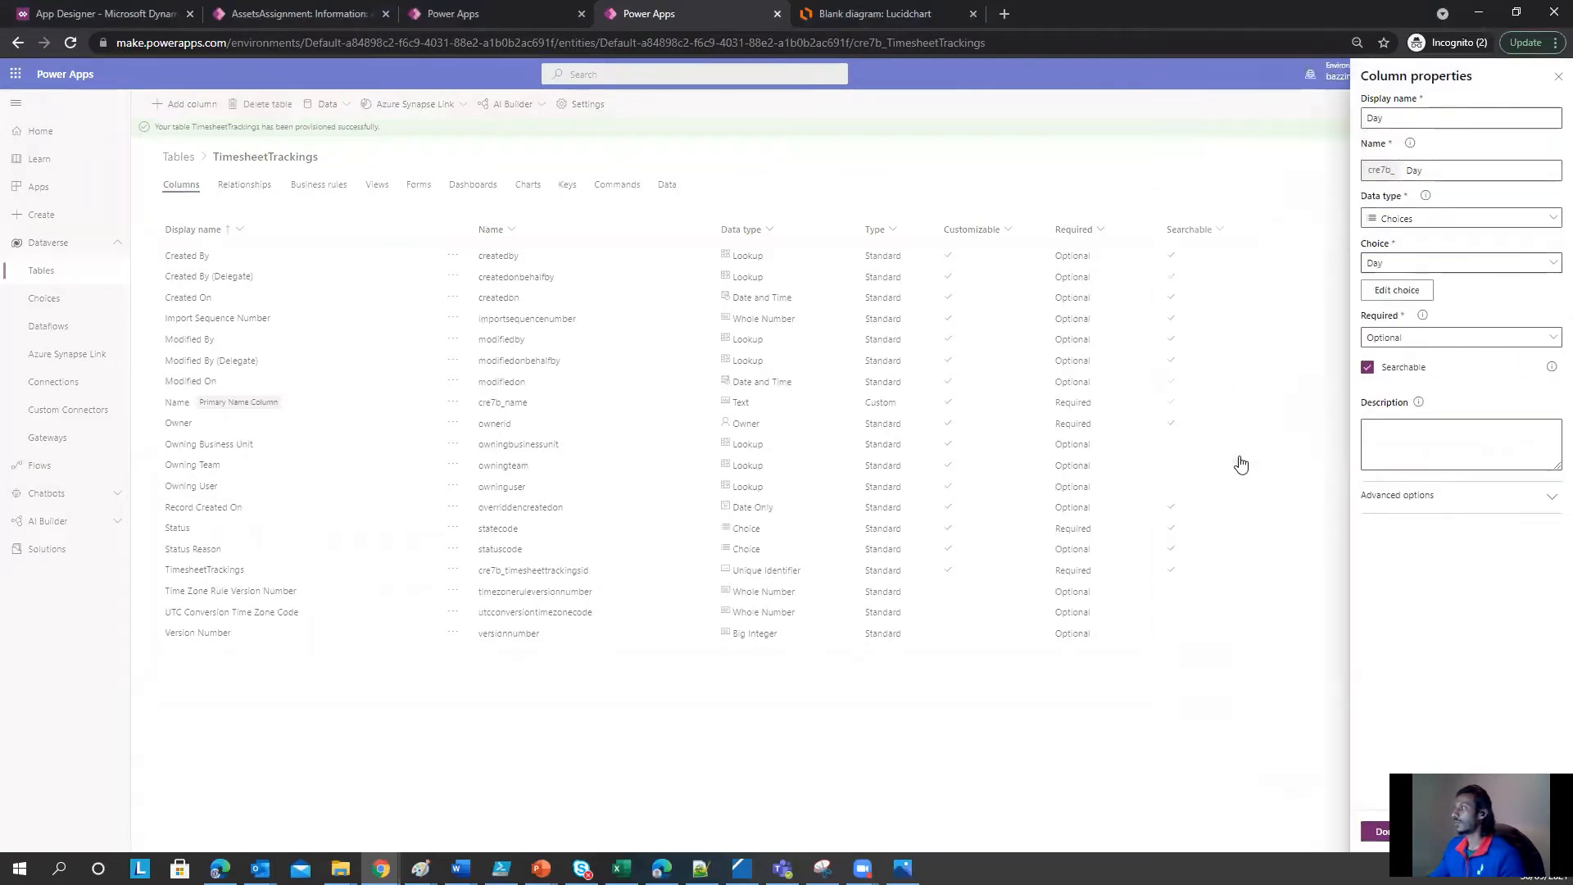
pyautogui.click(1418, 294)
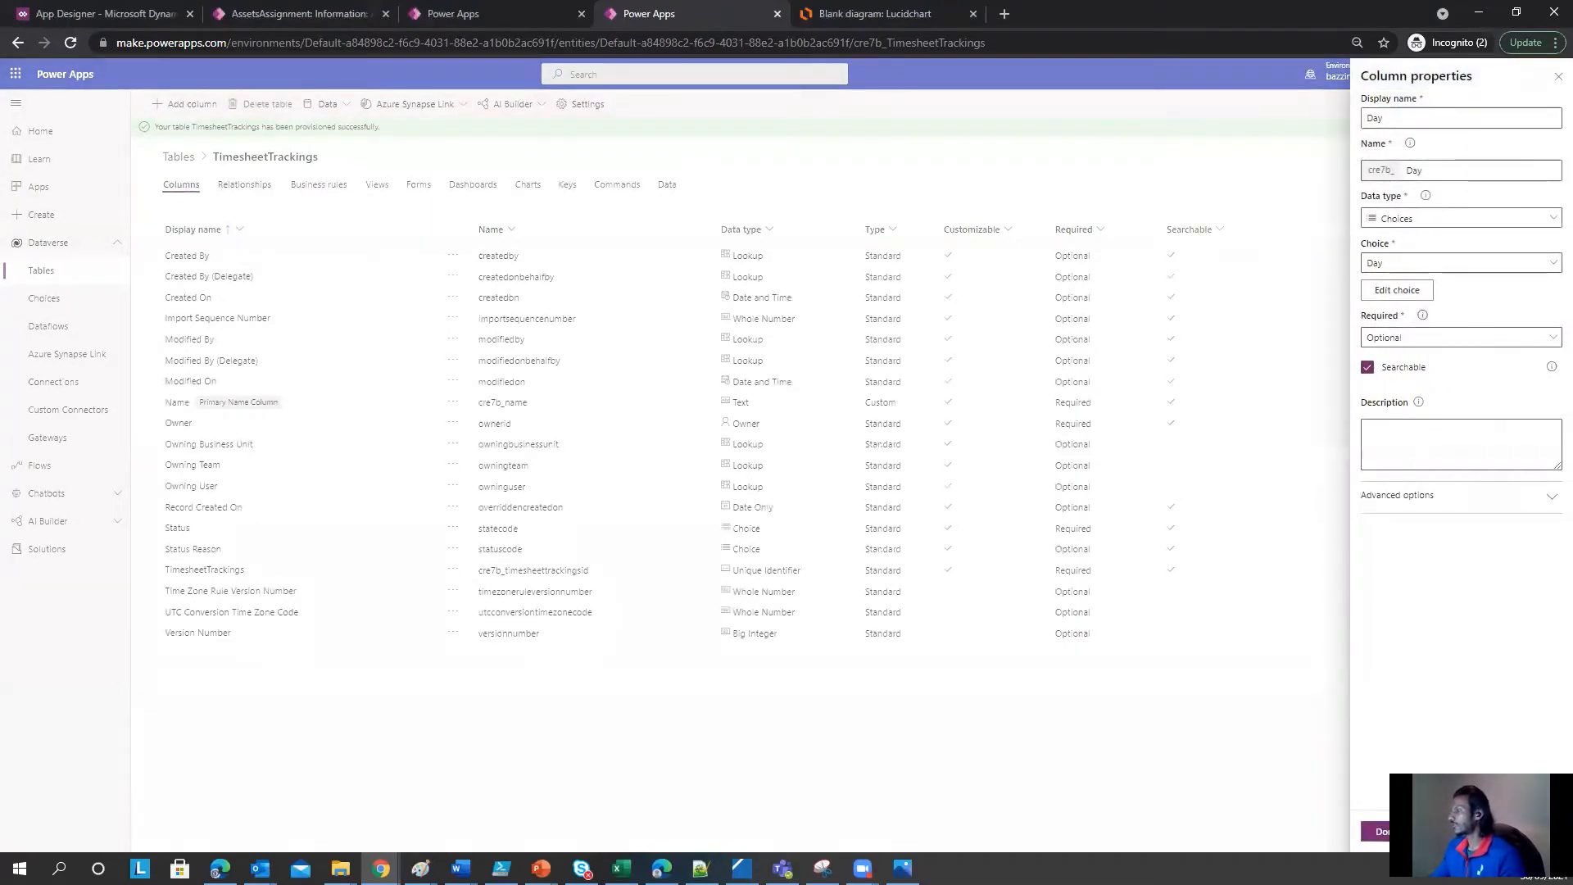
pyautogui.click(1377, 831)
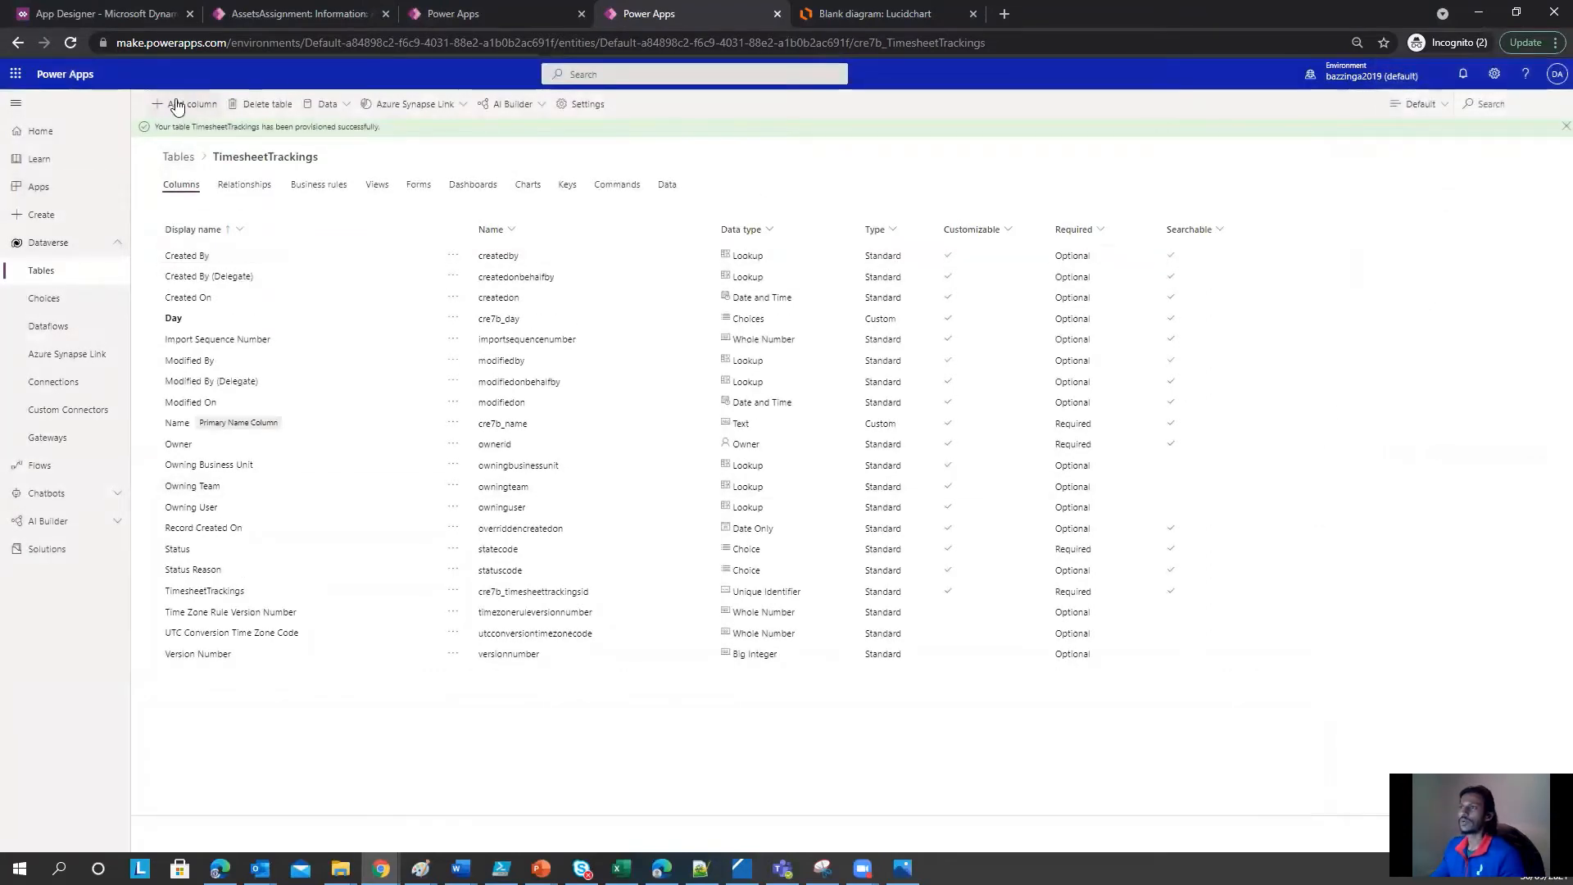
# Step: Start another column with the display name "Project" and the Choices data type
pyautogui.click(176, 105)
pyautogui.click(1407, 113)
pyautogui.write('P')
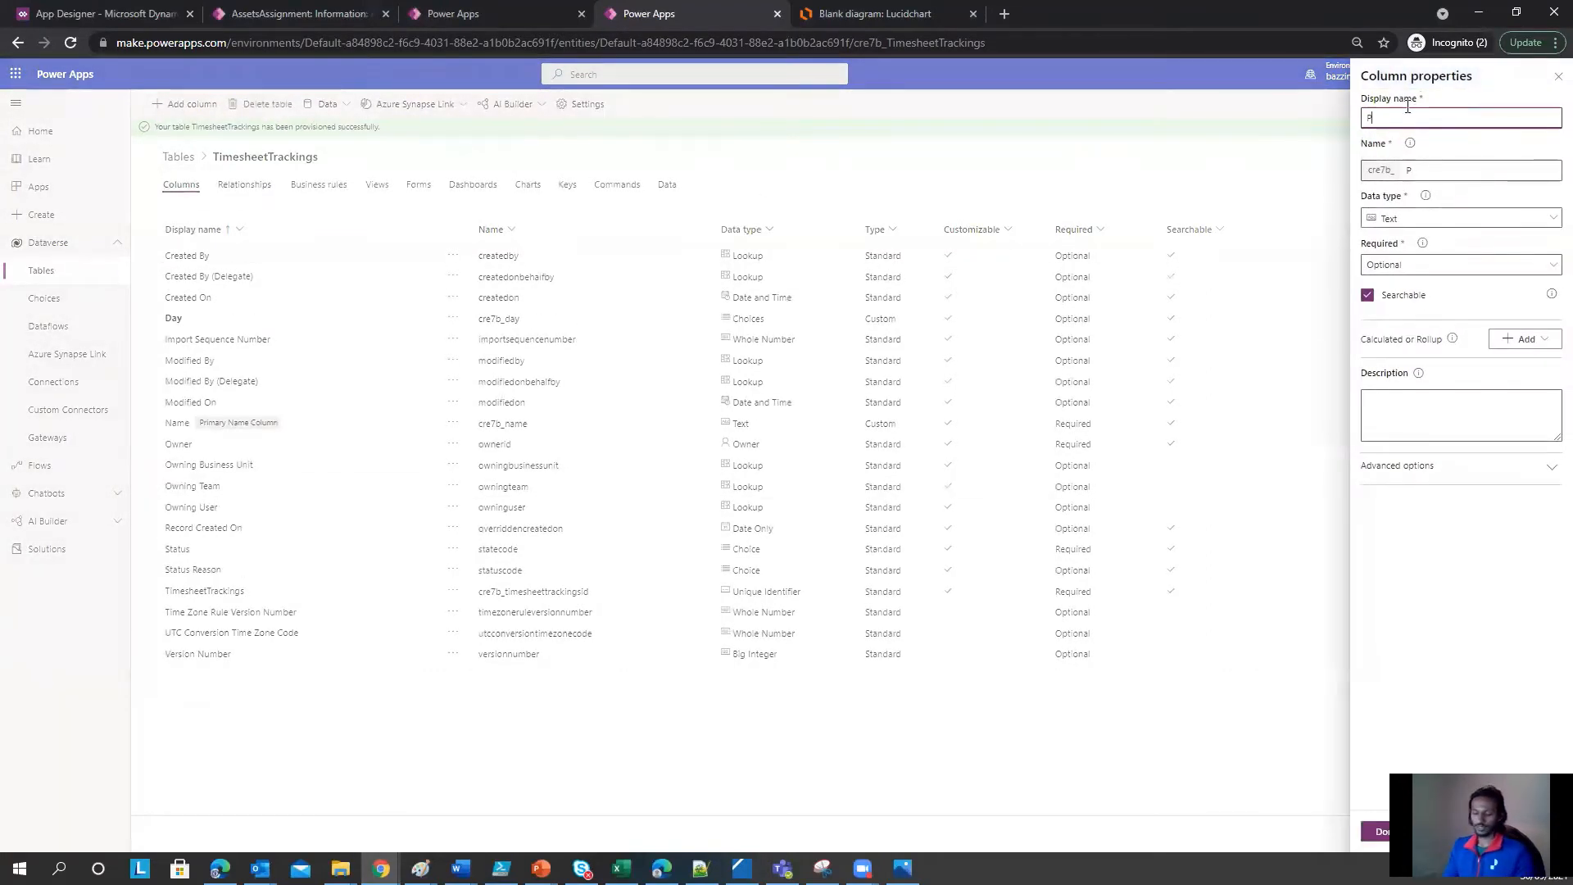
pyautogui.write('roject')
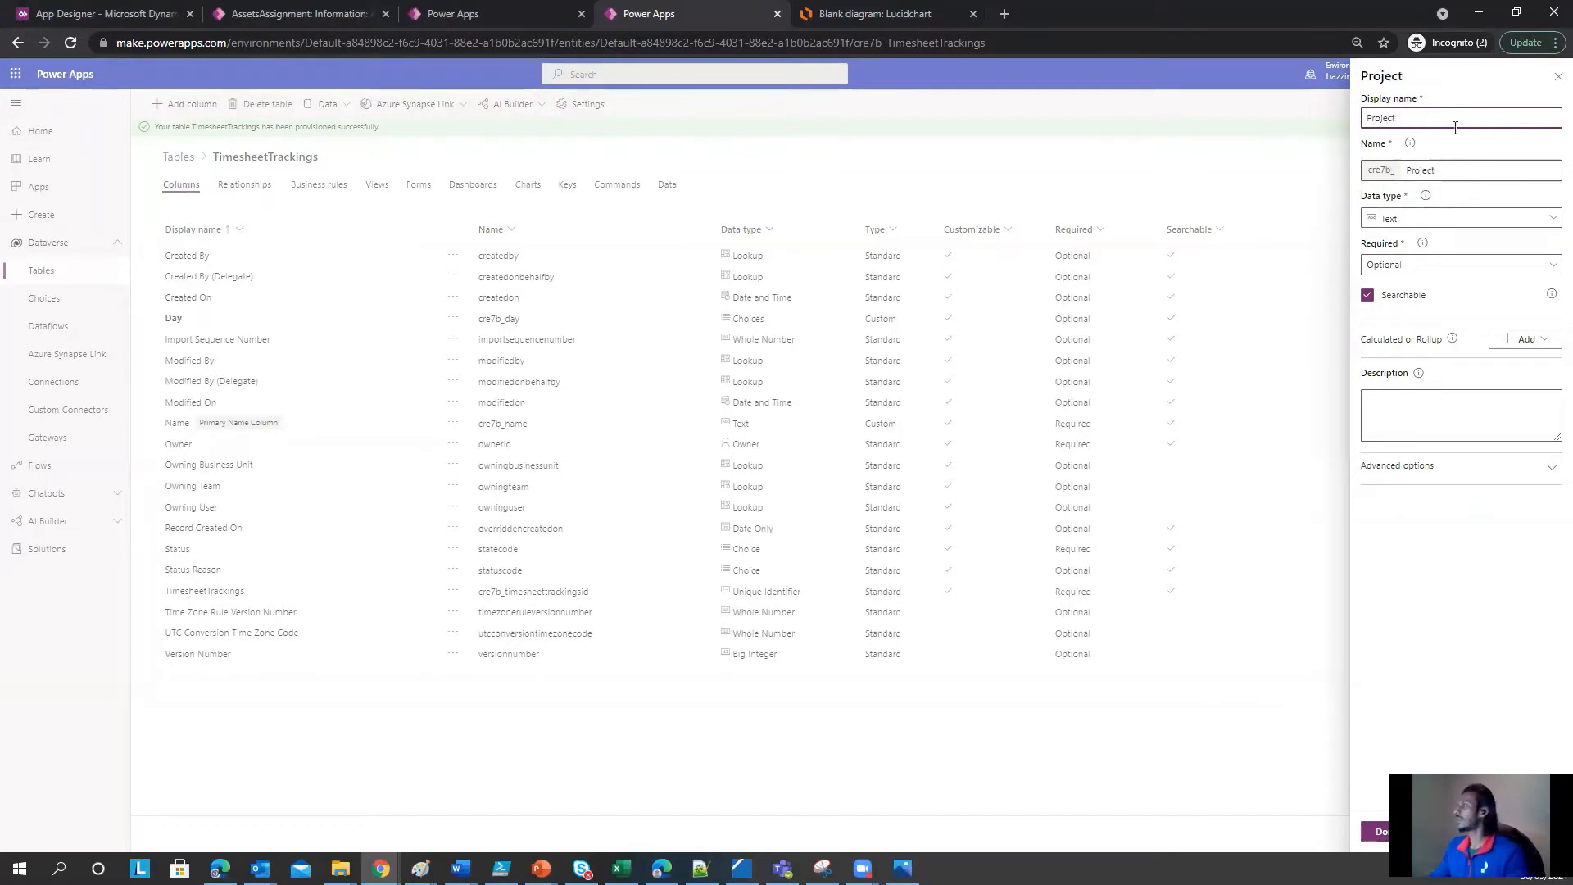
pyautogui.click(1524, 215)
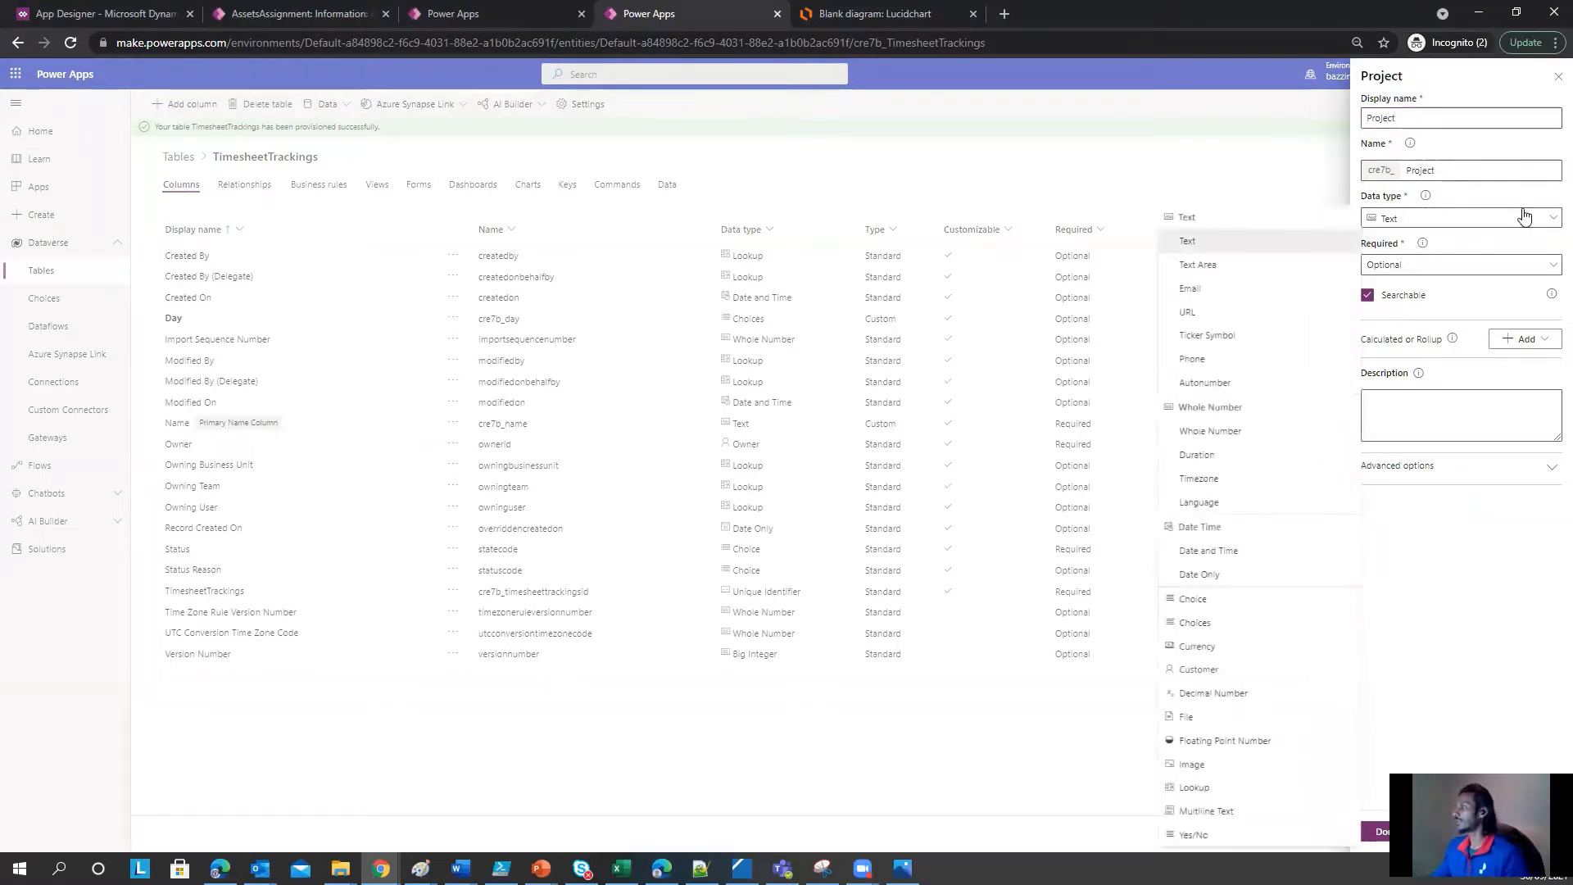
pyautogui.click(1223, 621)
# Step: Create a new choice for the Project column with the items "Timesheet", "Asset Mgmt" and "Leave Mgmt"
pyautogui.click(1453, 260)
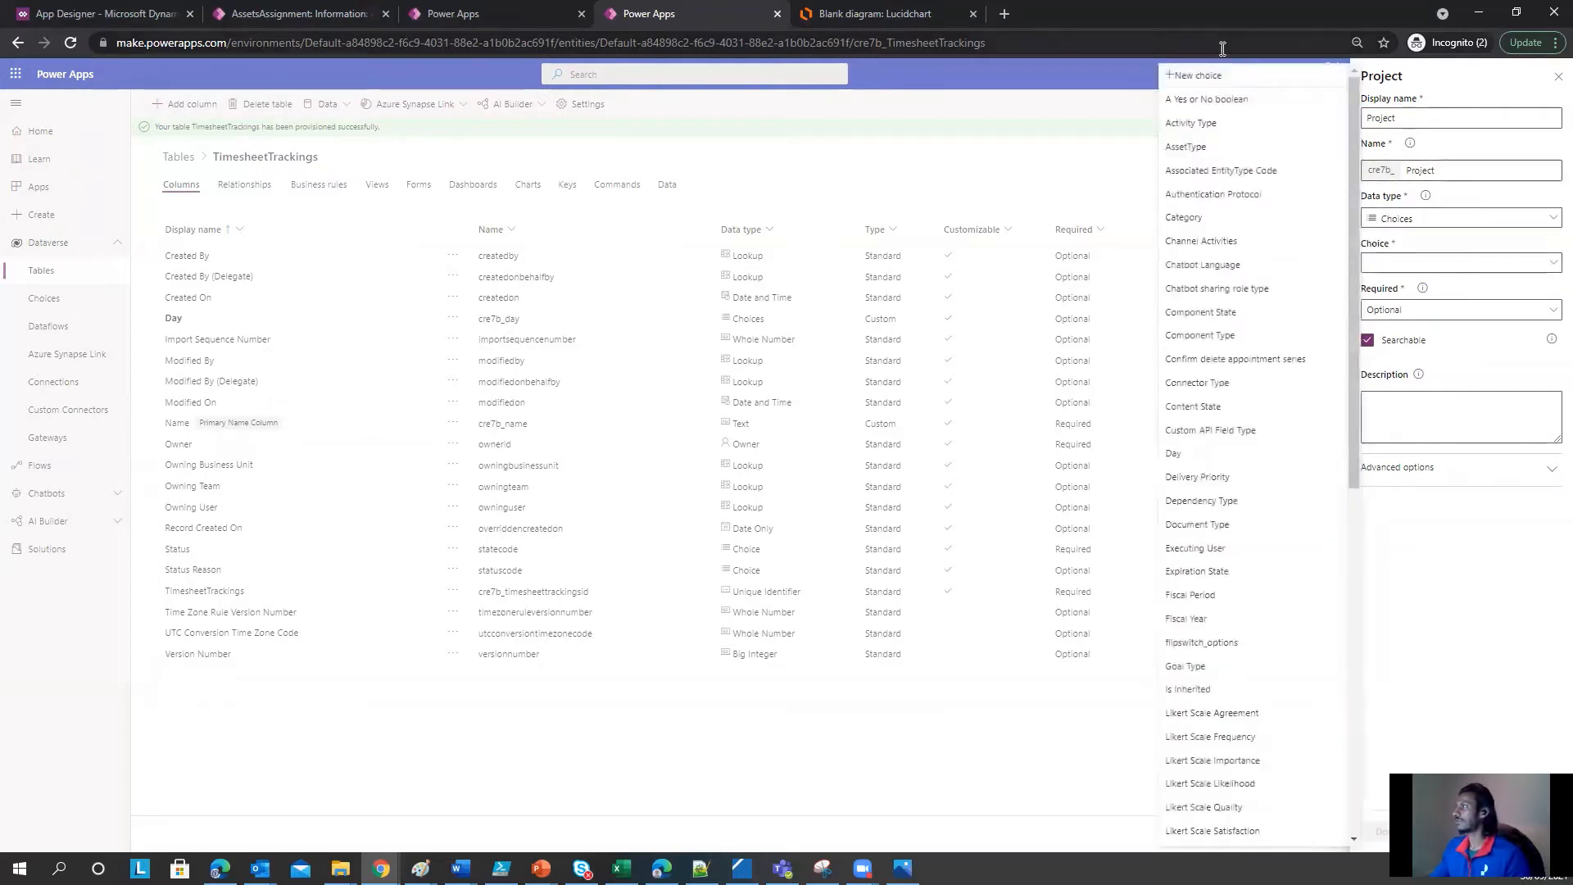
pyautogui.click(1218, 74)
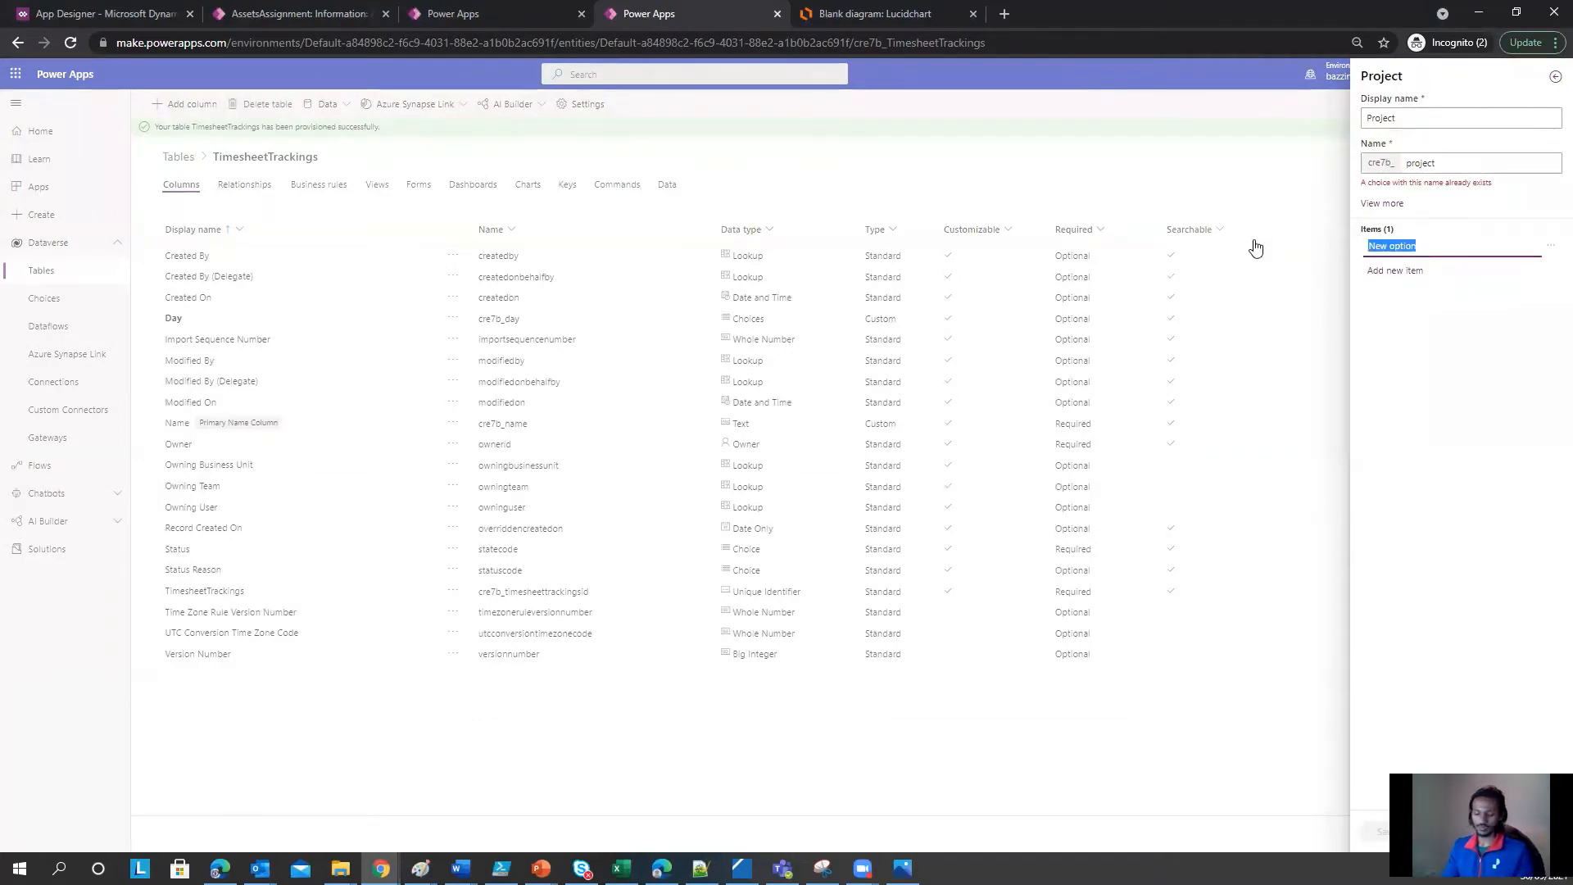
pyautogui.write('Timesheet')
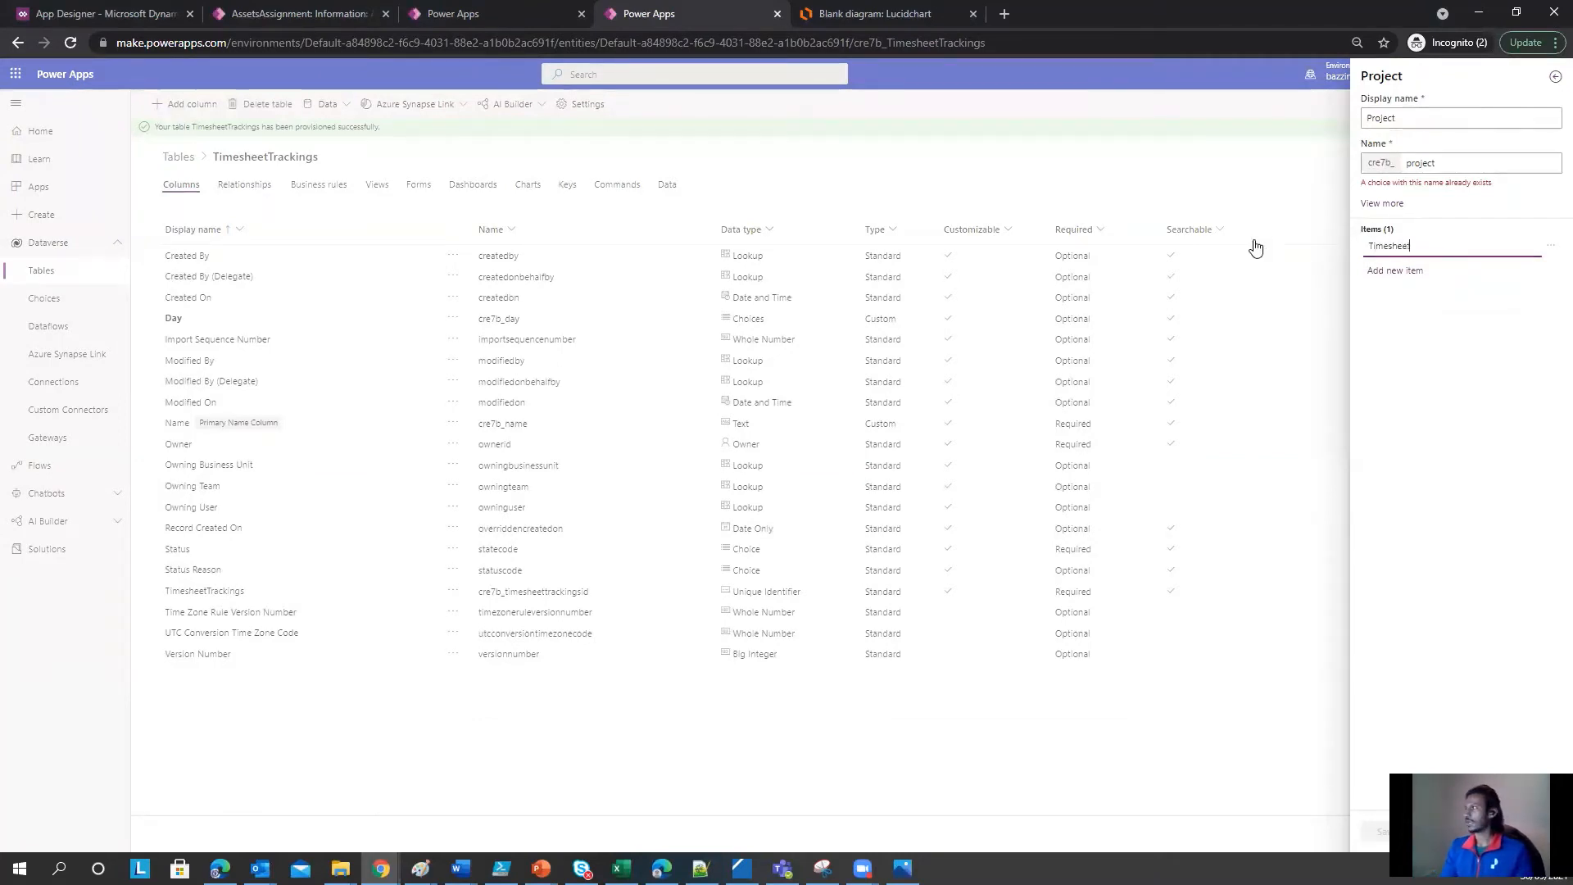
pyautogui.press('Return')
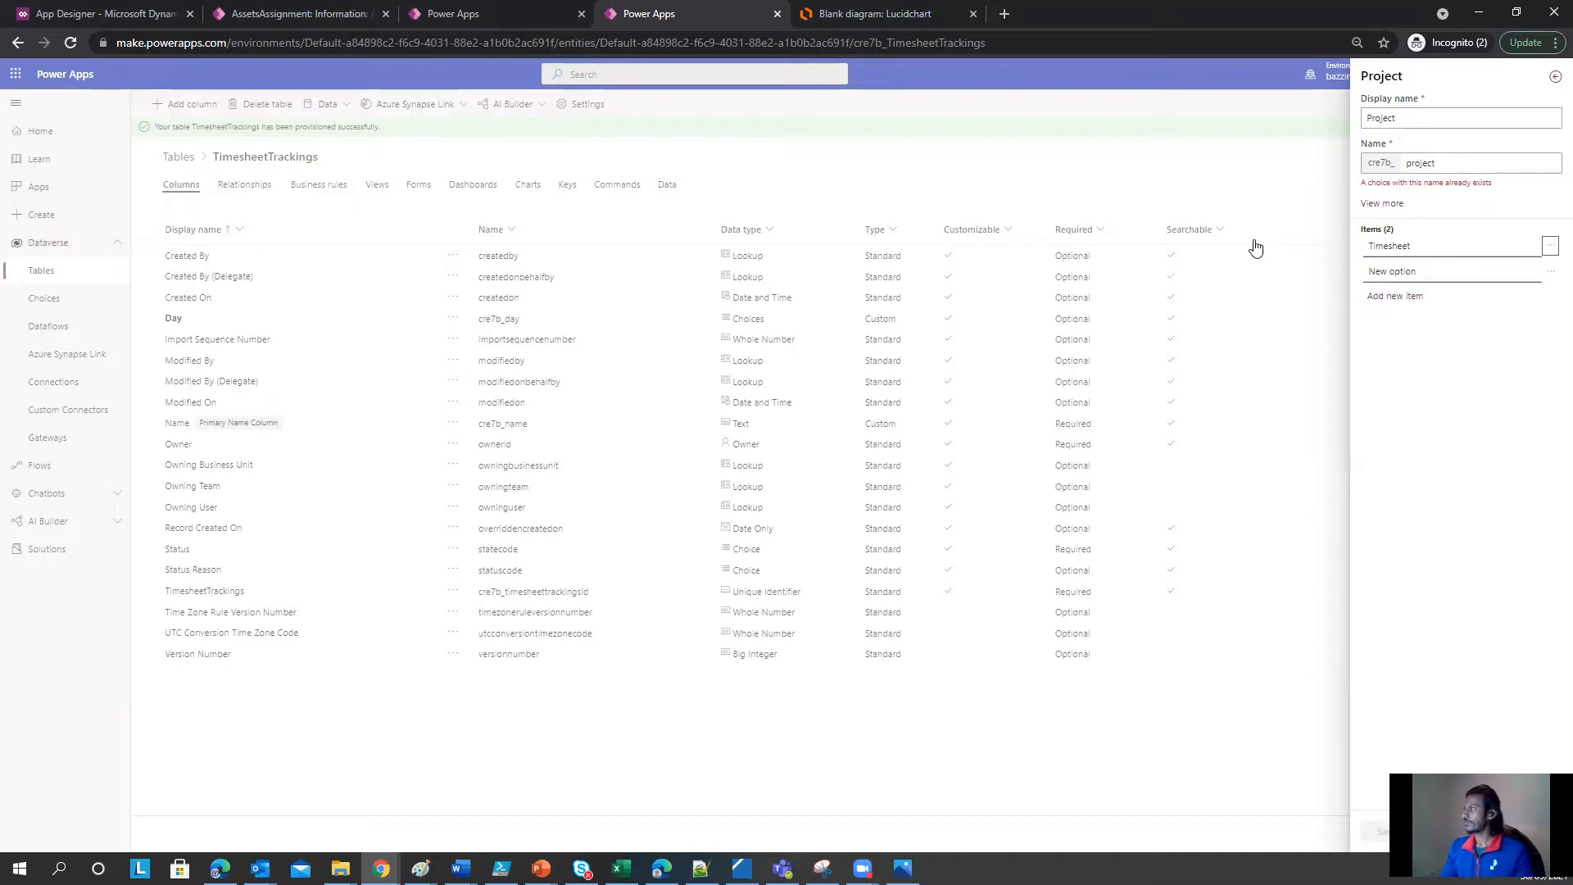
pyautogui.write('Asset Mgmt')
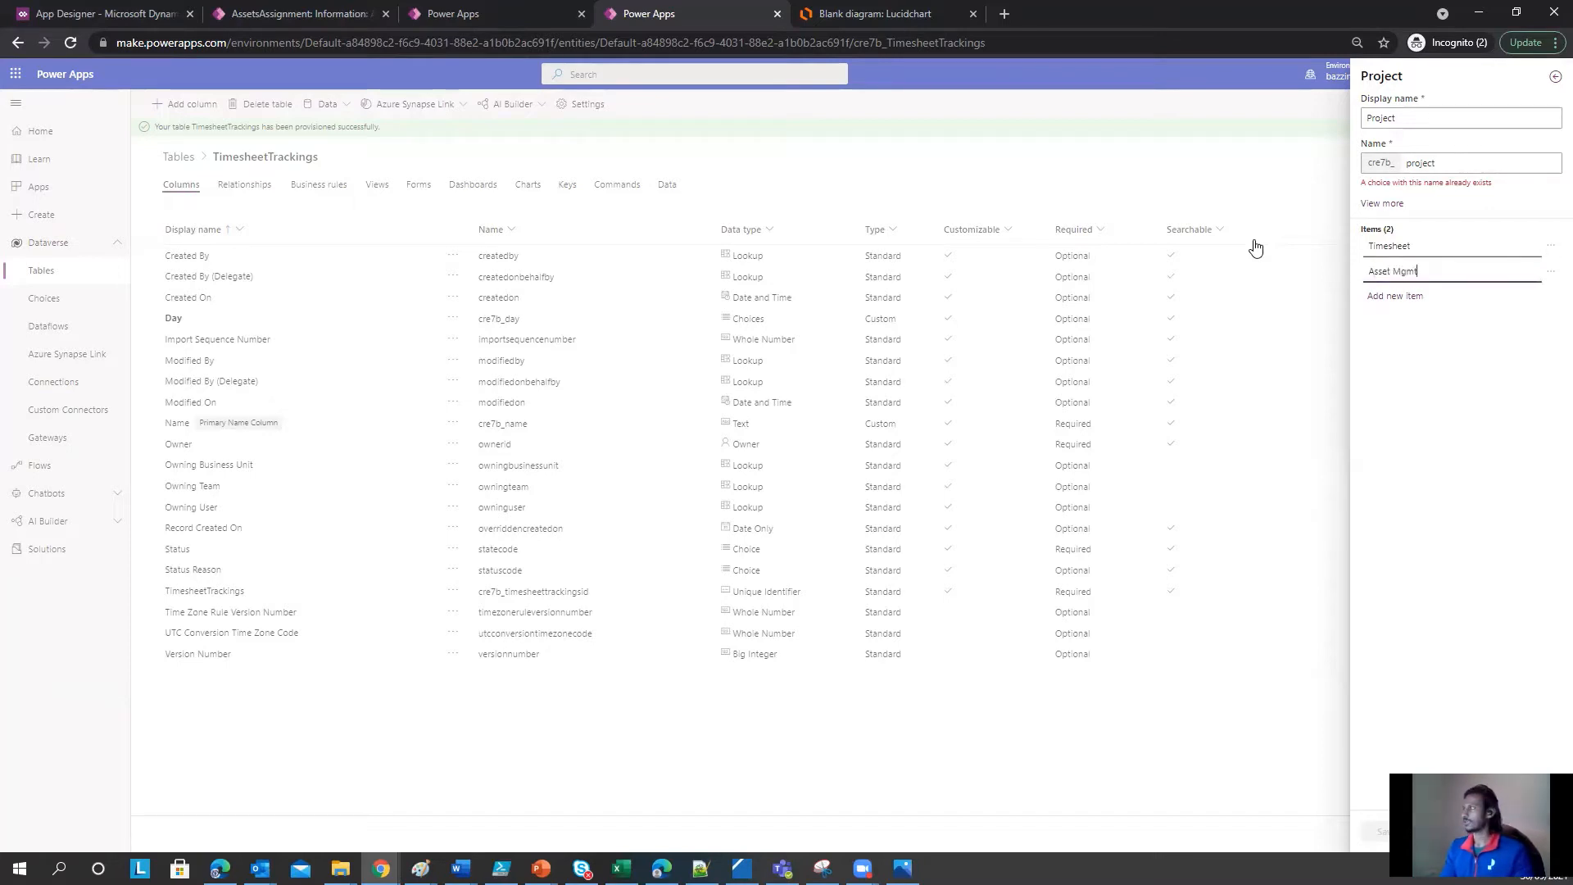
pyautogui.press('Return')
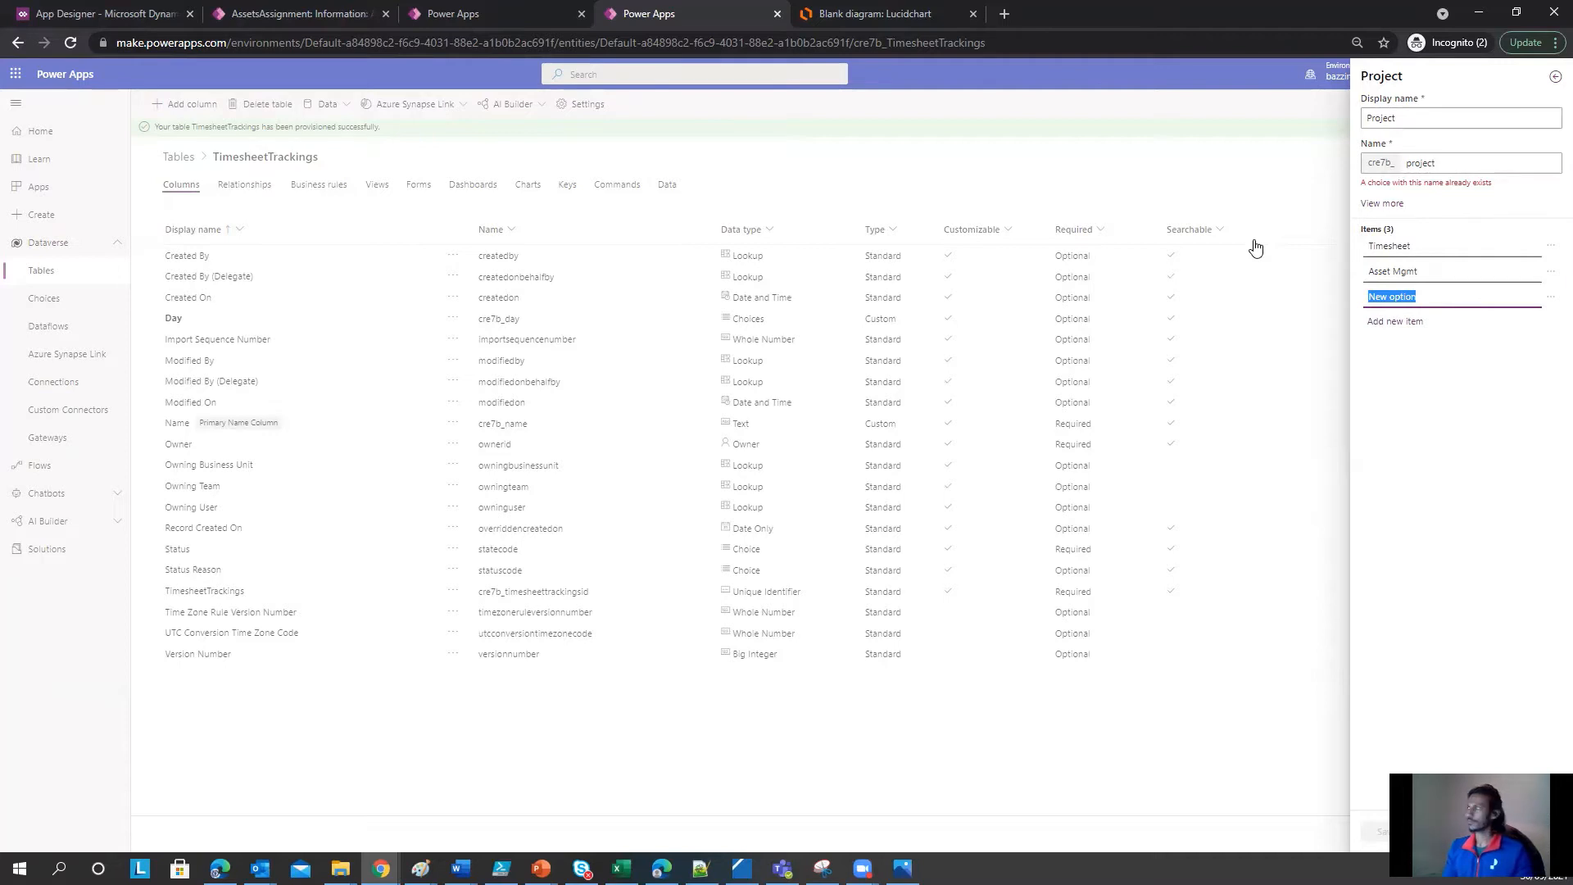
pyautogui.write('Leave Mgmt')
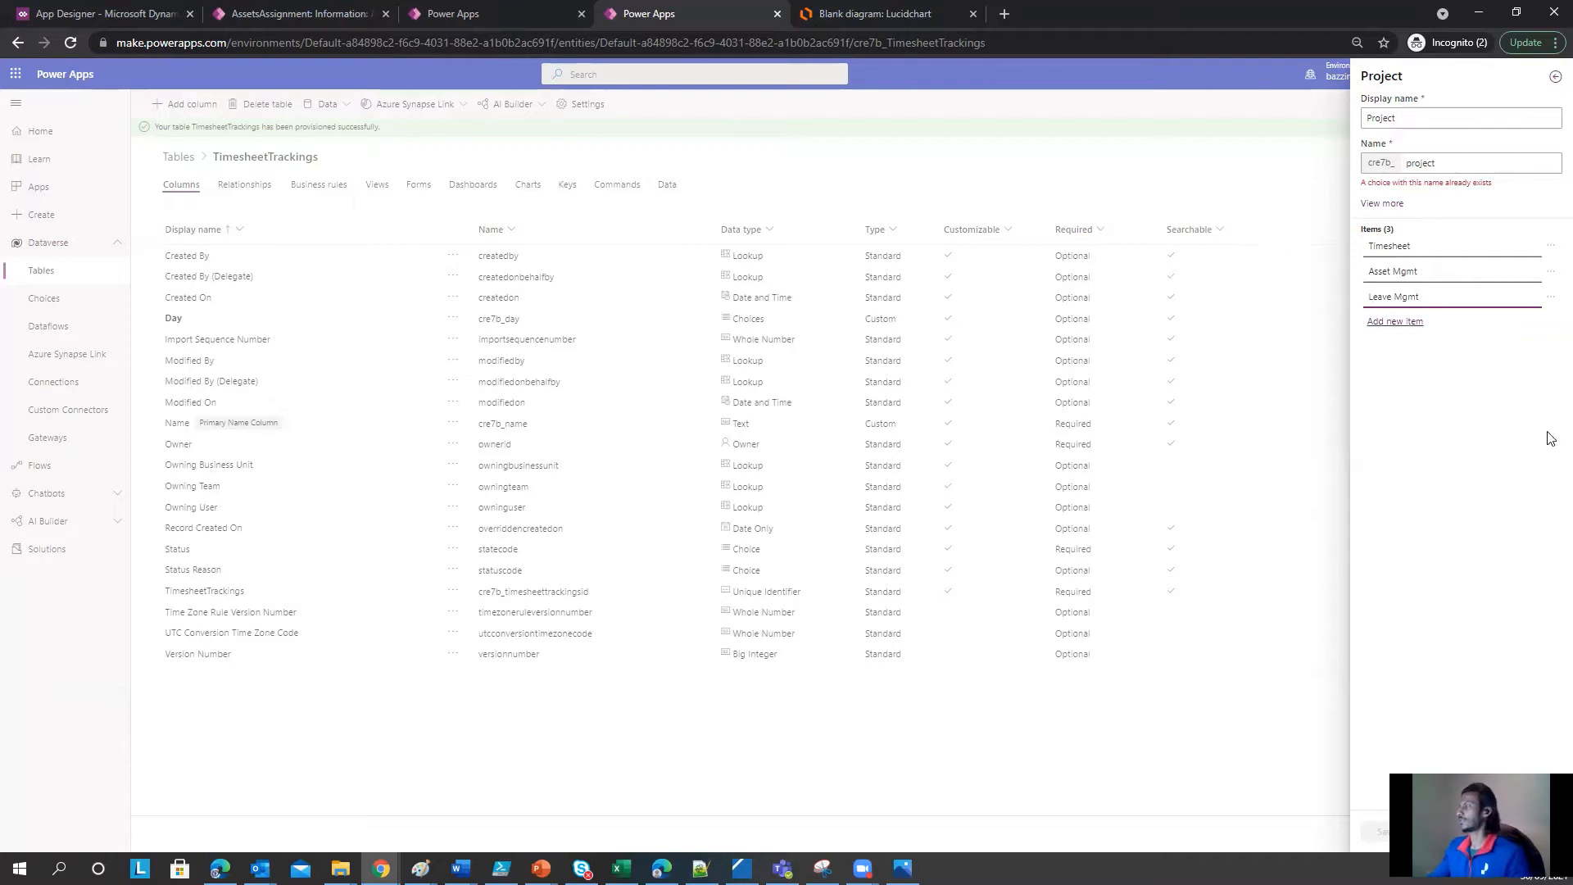
# Step: Change the new choice's internal name to "projectdemo", save the choice, and add the Project column to the table
pyautogui.click(1450, 163)
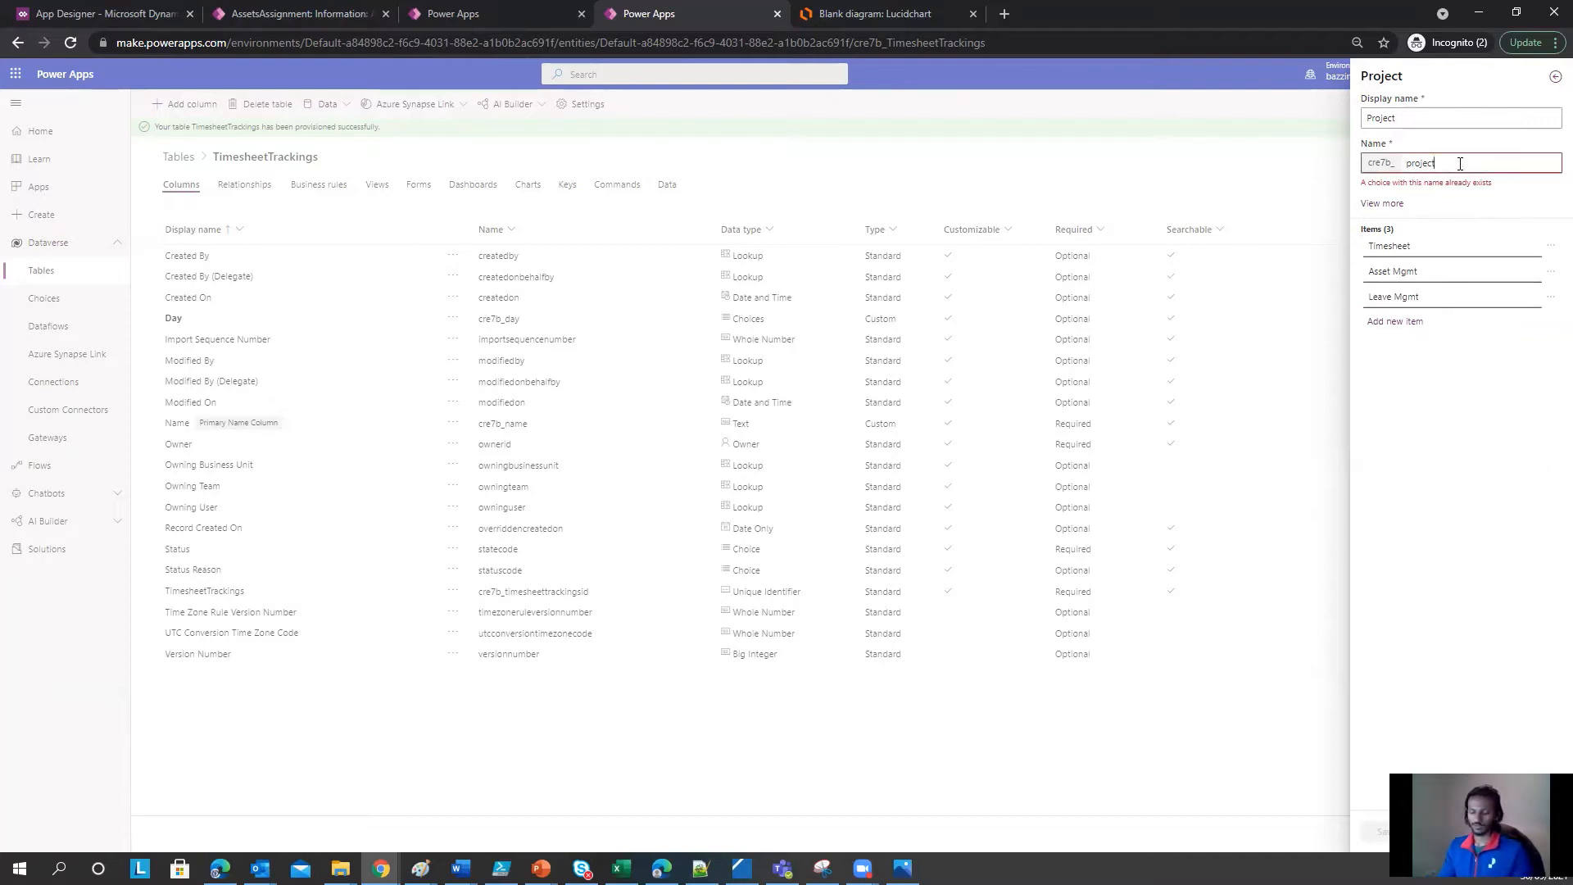
pyautogui.write('demo')
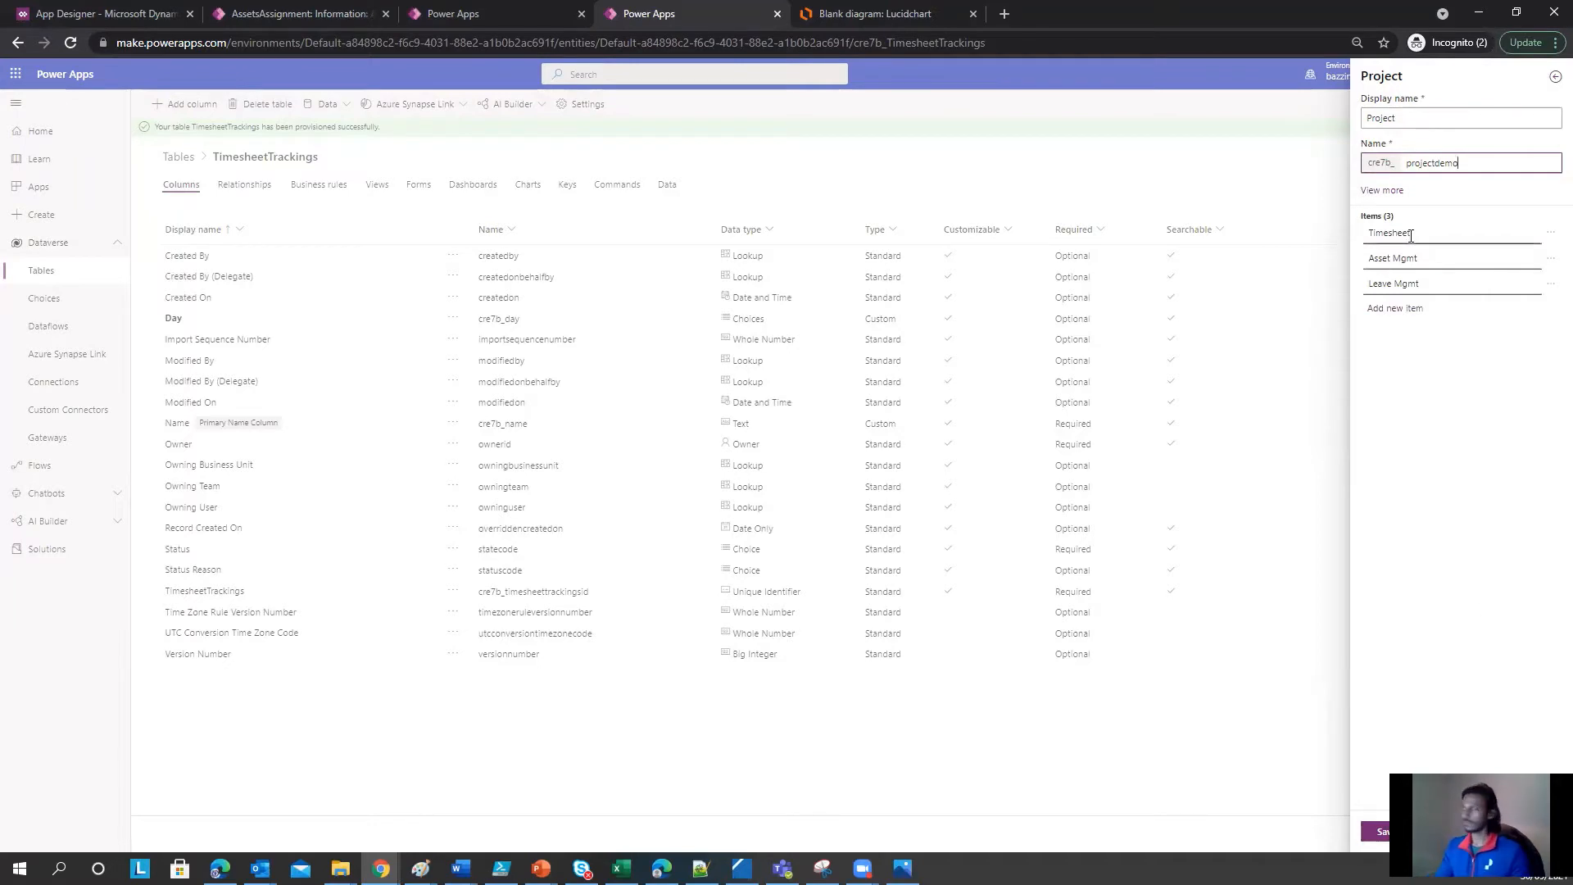
pyautogui.click(1383, 831)
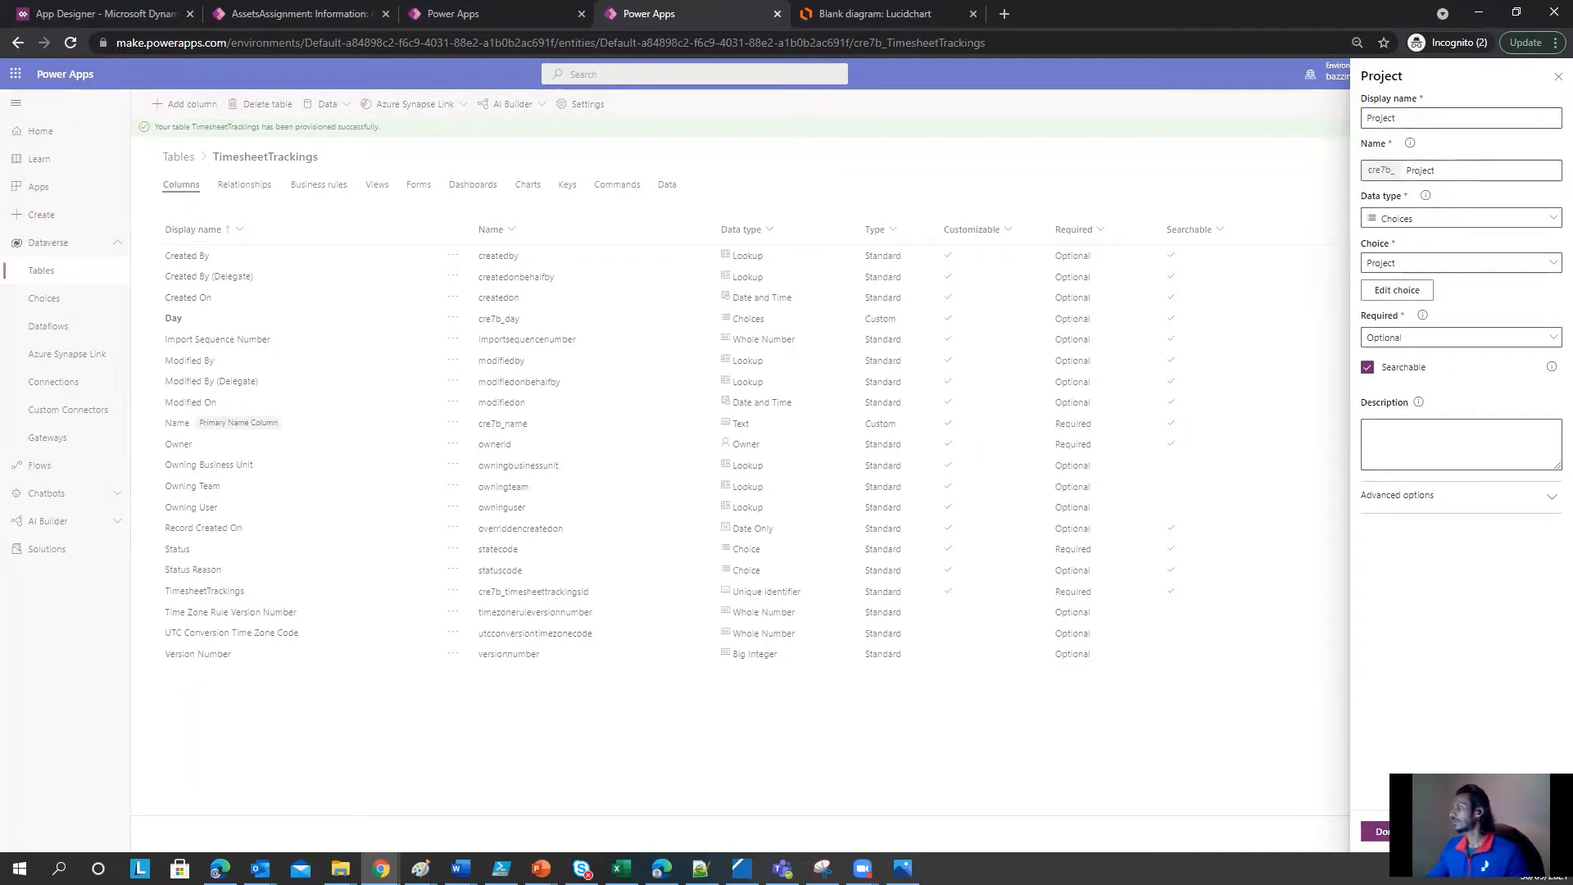
pyautogui.click(1377, 832)
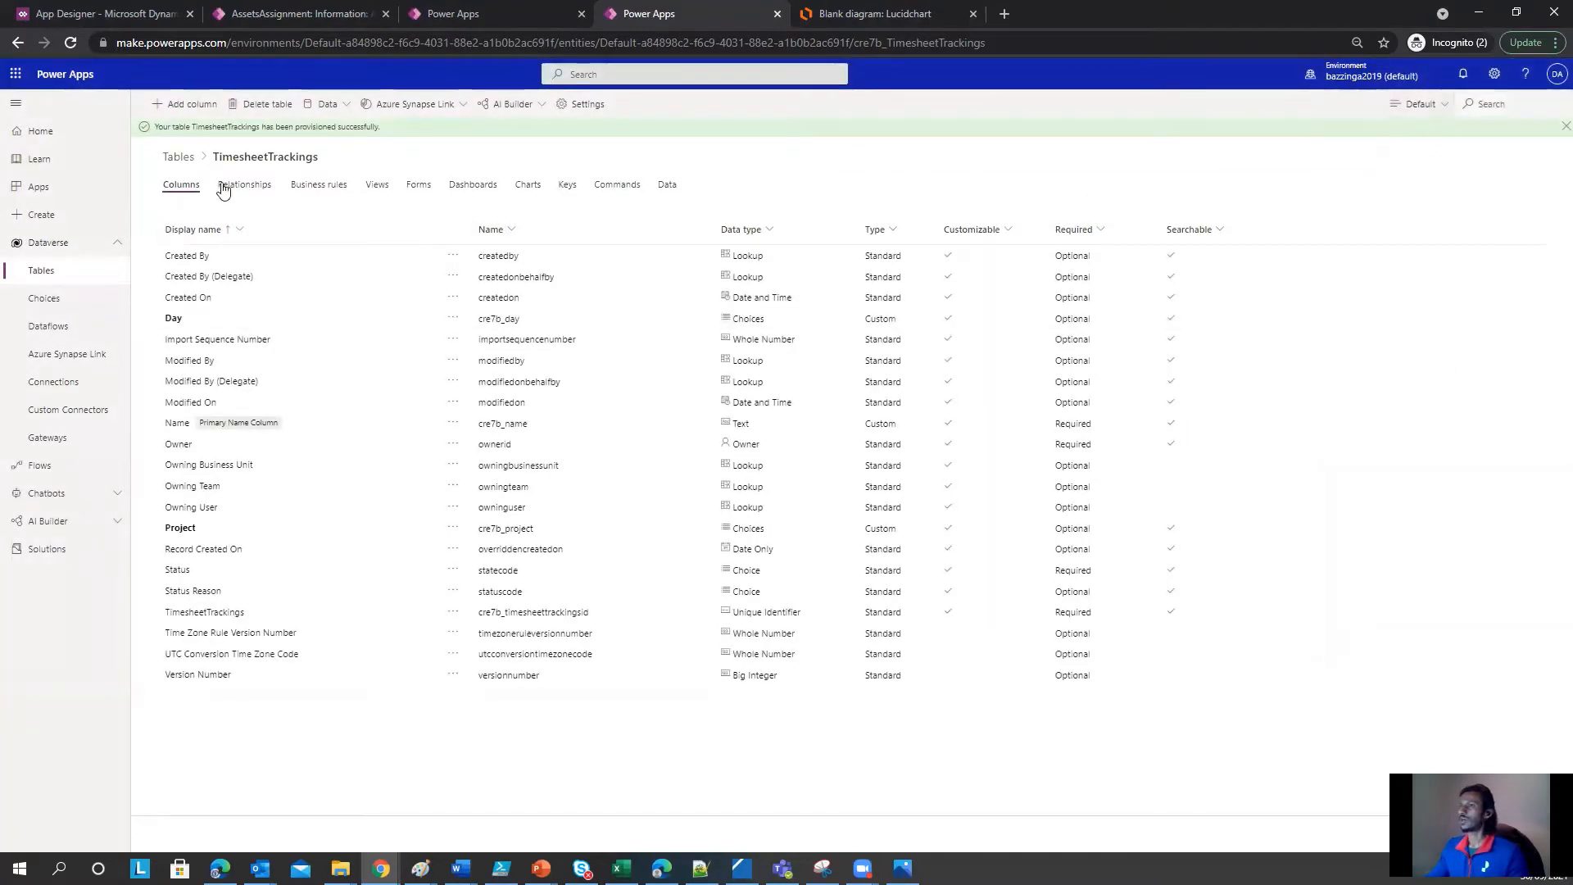
# Step: Add a column named "Hours" to the table with the default Text data type
pyautogui.click(189, 104)
pyautogui.click(1403, 121)
pyautogui.write('Ho')
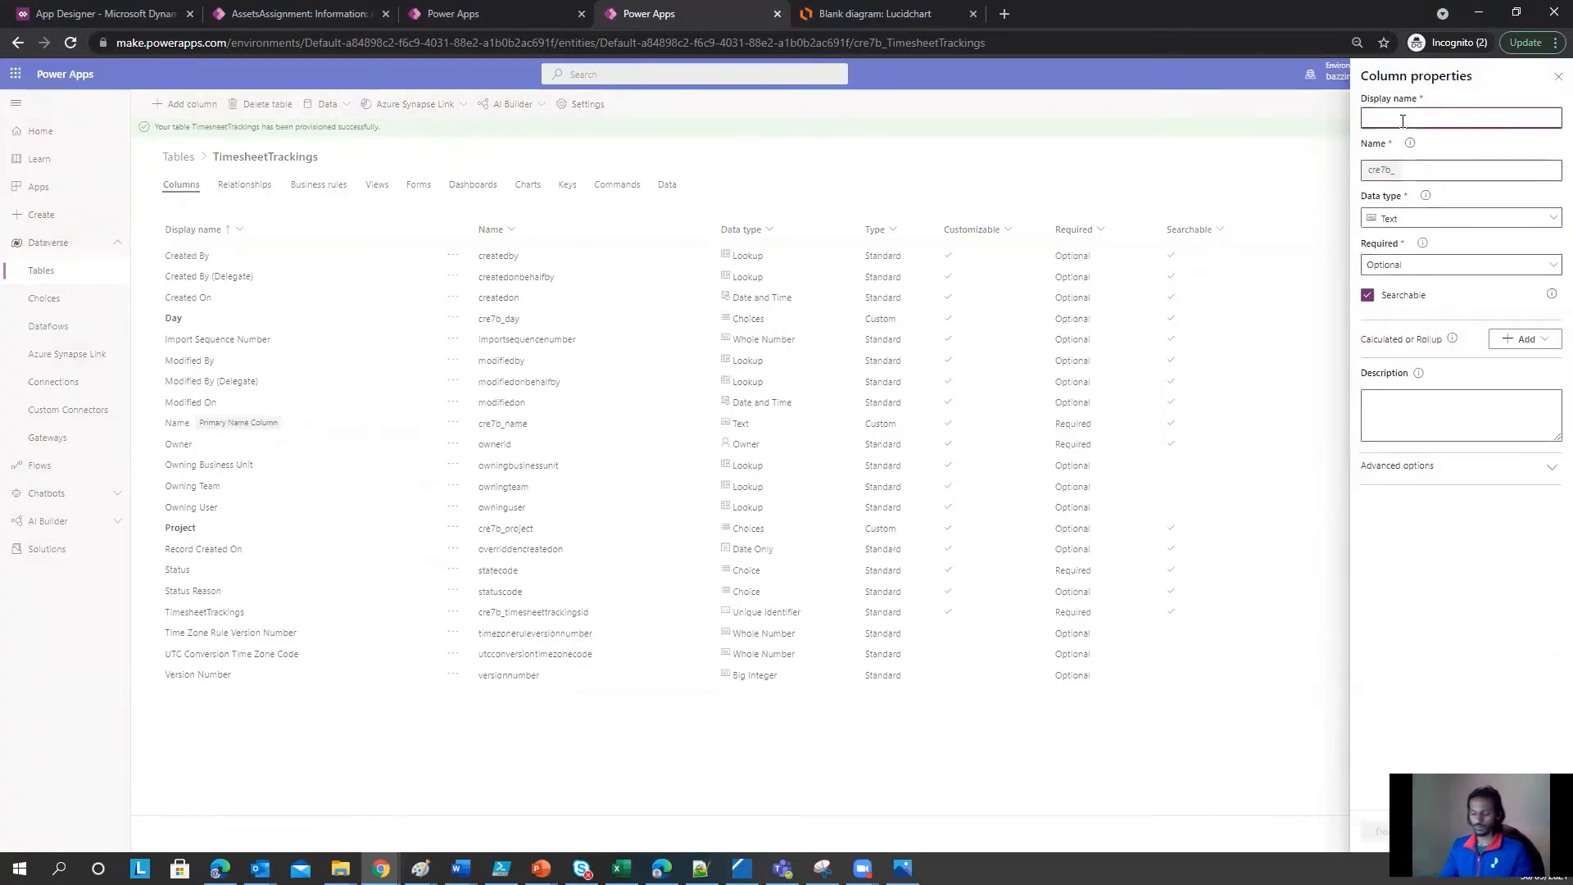
pyautogui.write('urs')
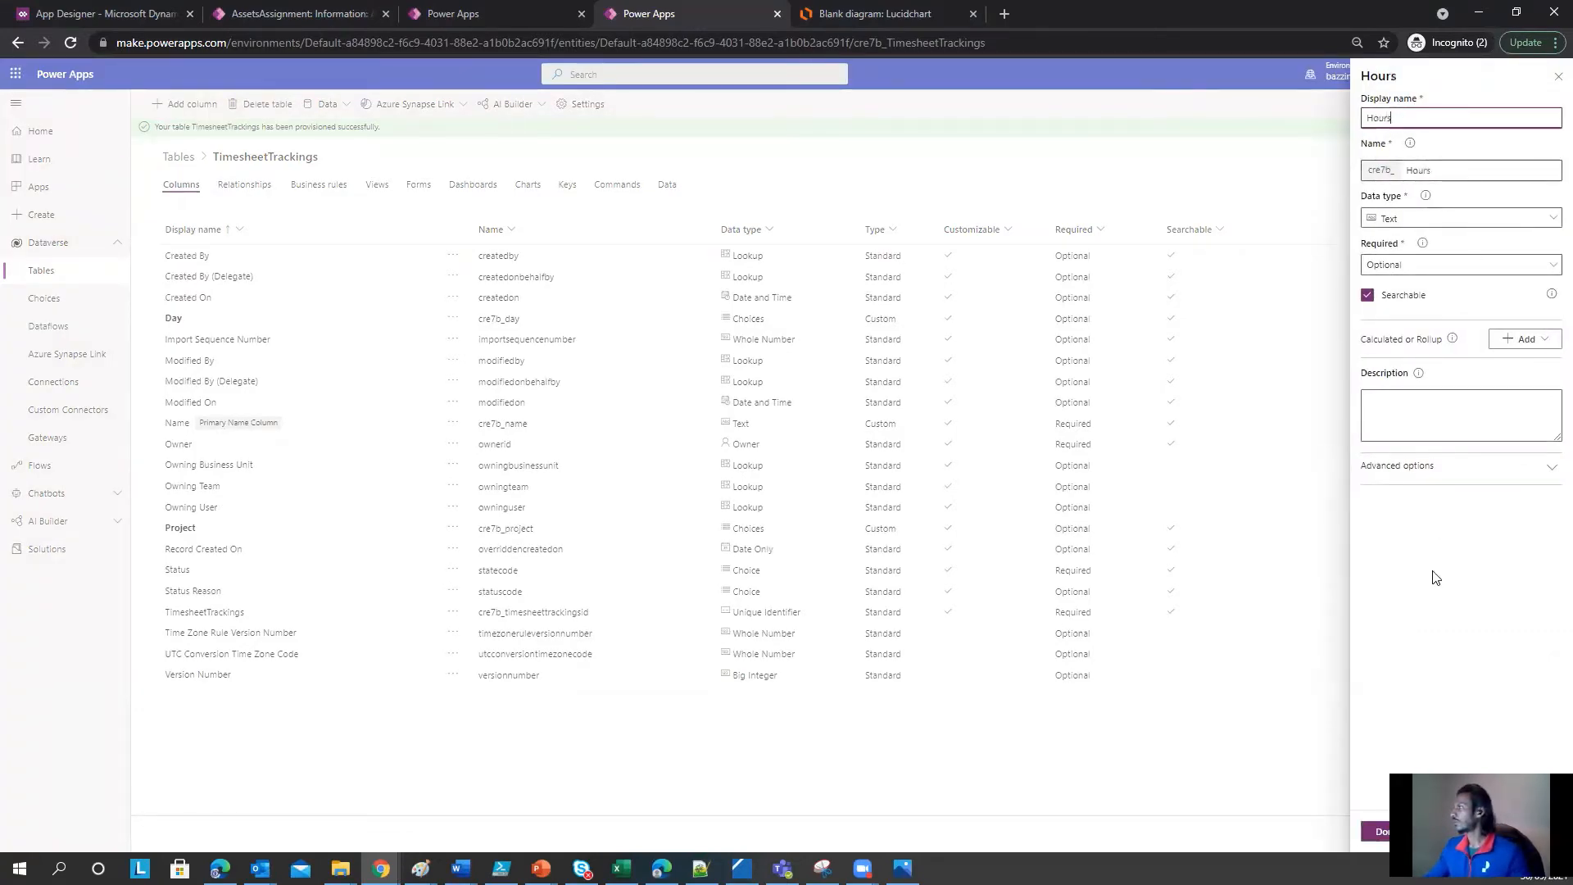
pyautogui.click(1365, 832)
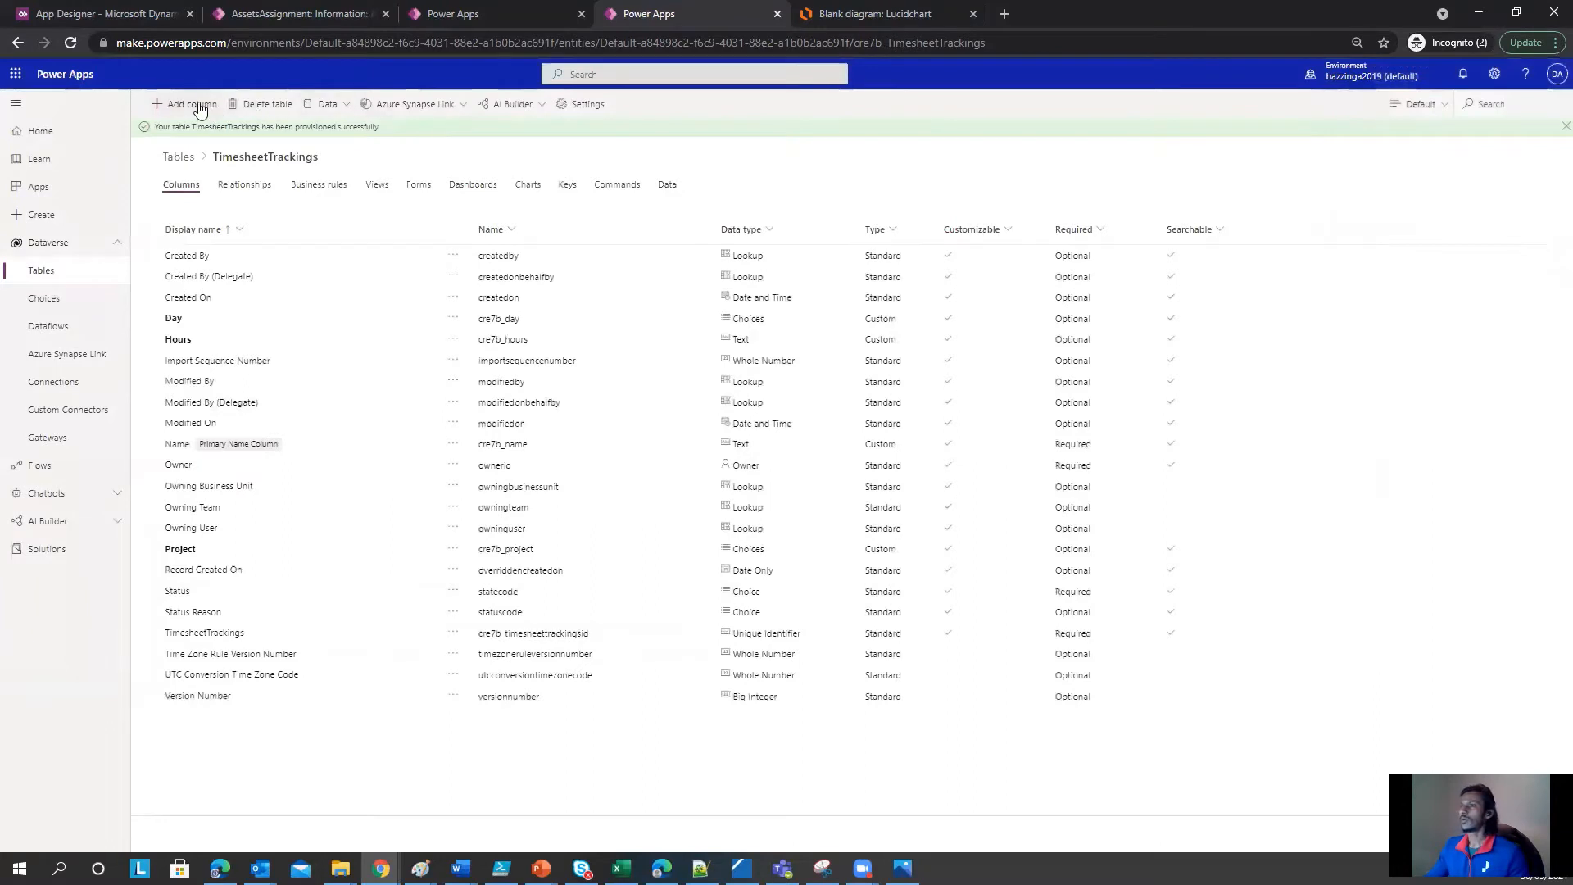
# Step: Add a column named "Description" with the Multiline Text data type to the table
pyautogui.click(1514, 118)
pyautogui.write('D')
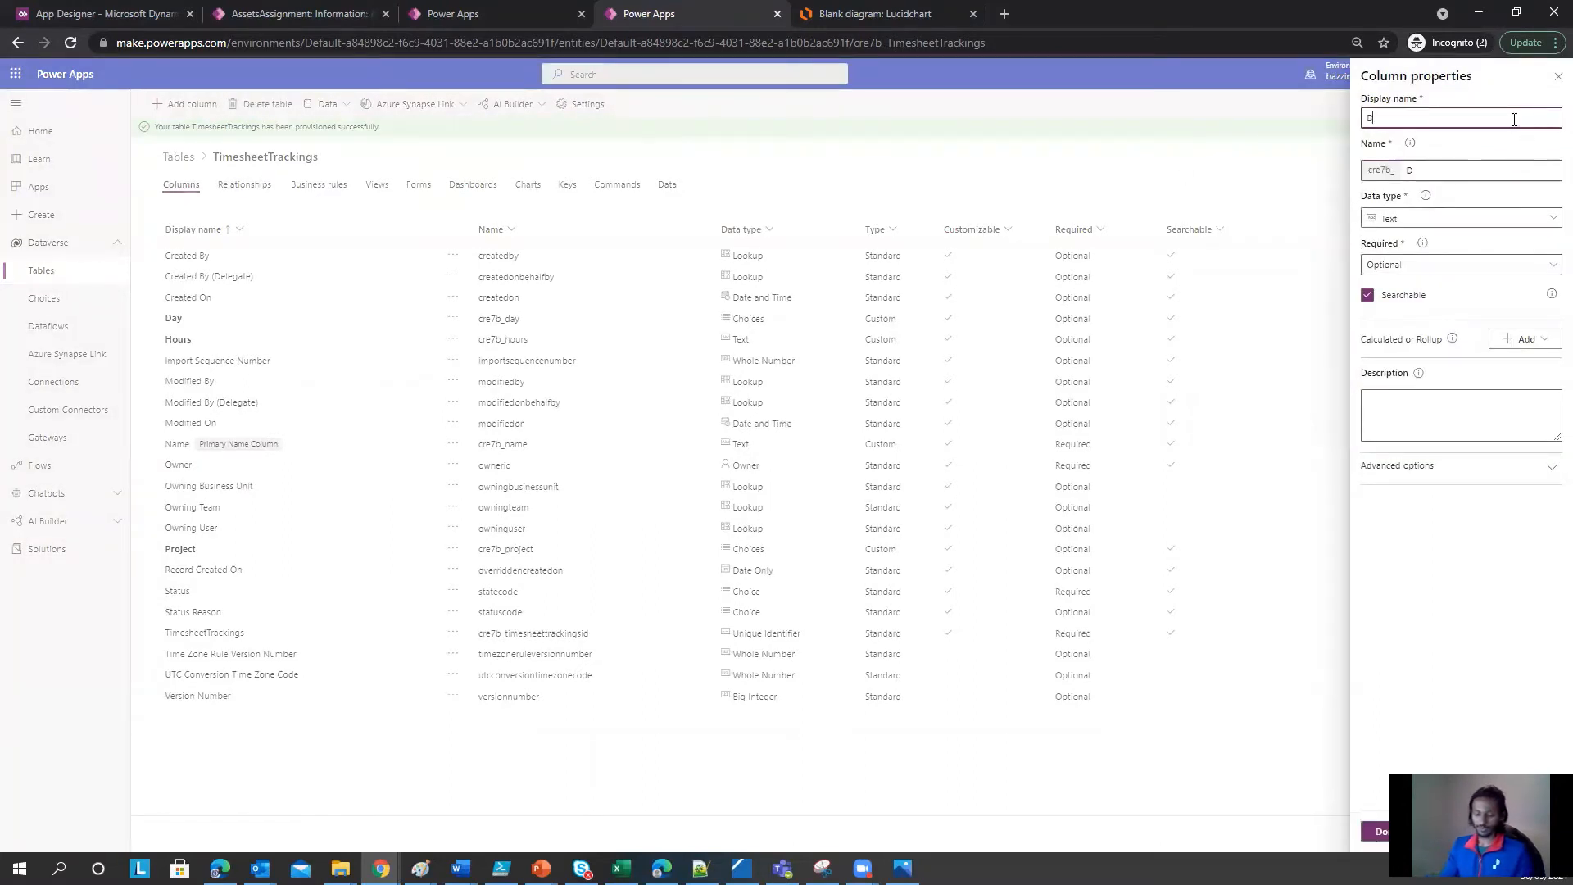
pyautogui.write('Eswcription')
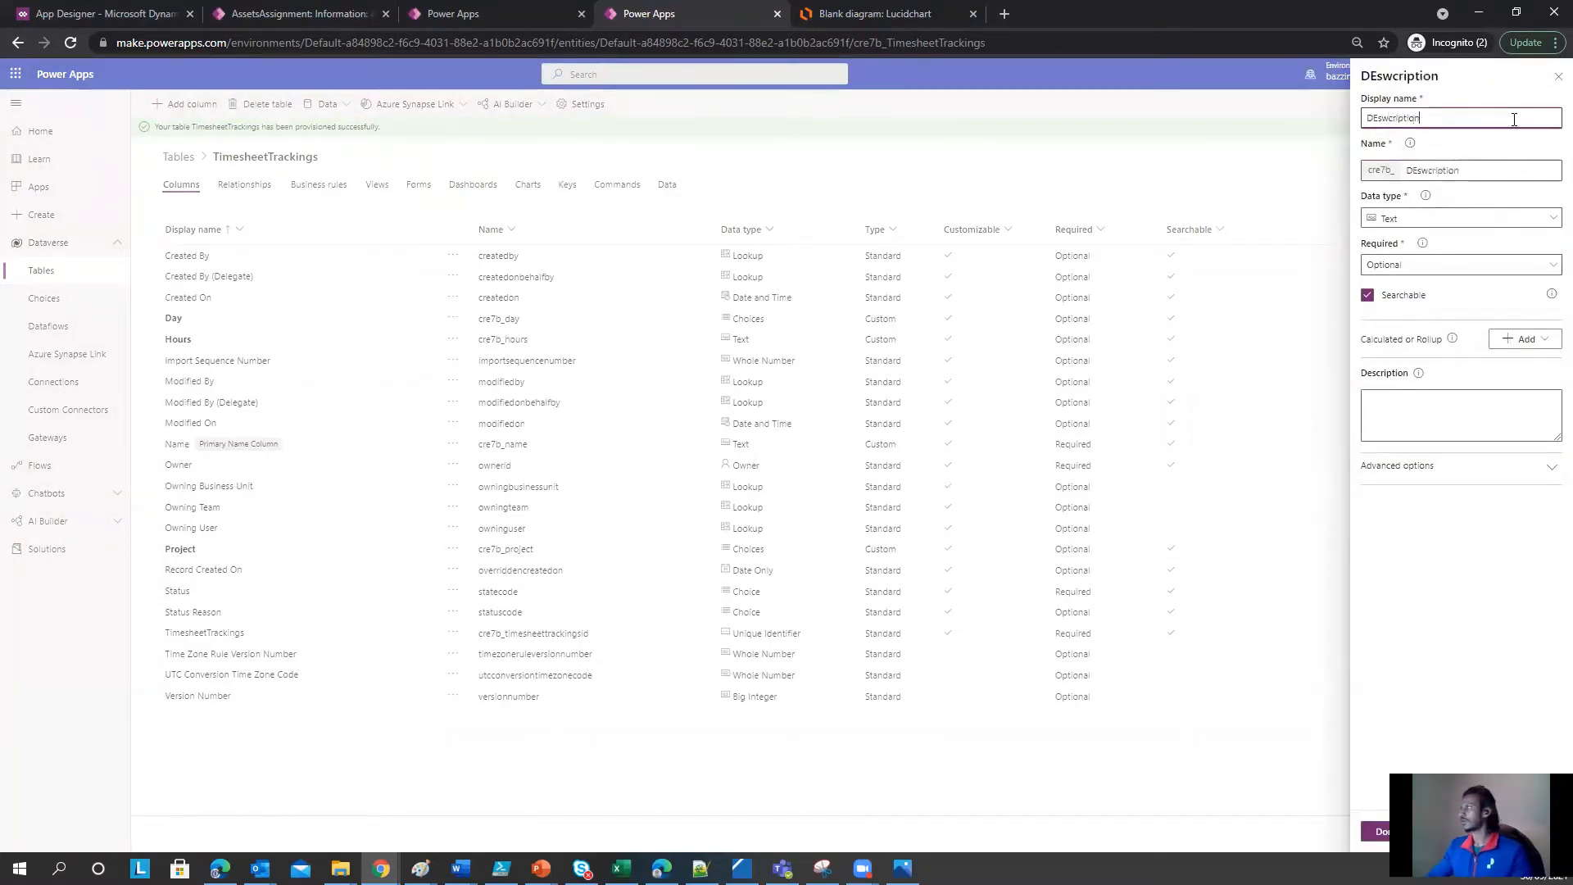
pyautogui.click(1372, 117)
pyautogui.press('Right')
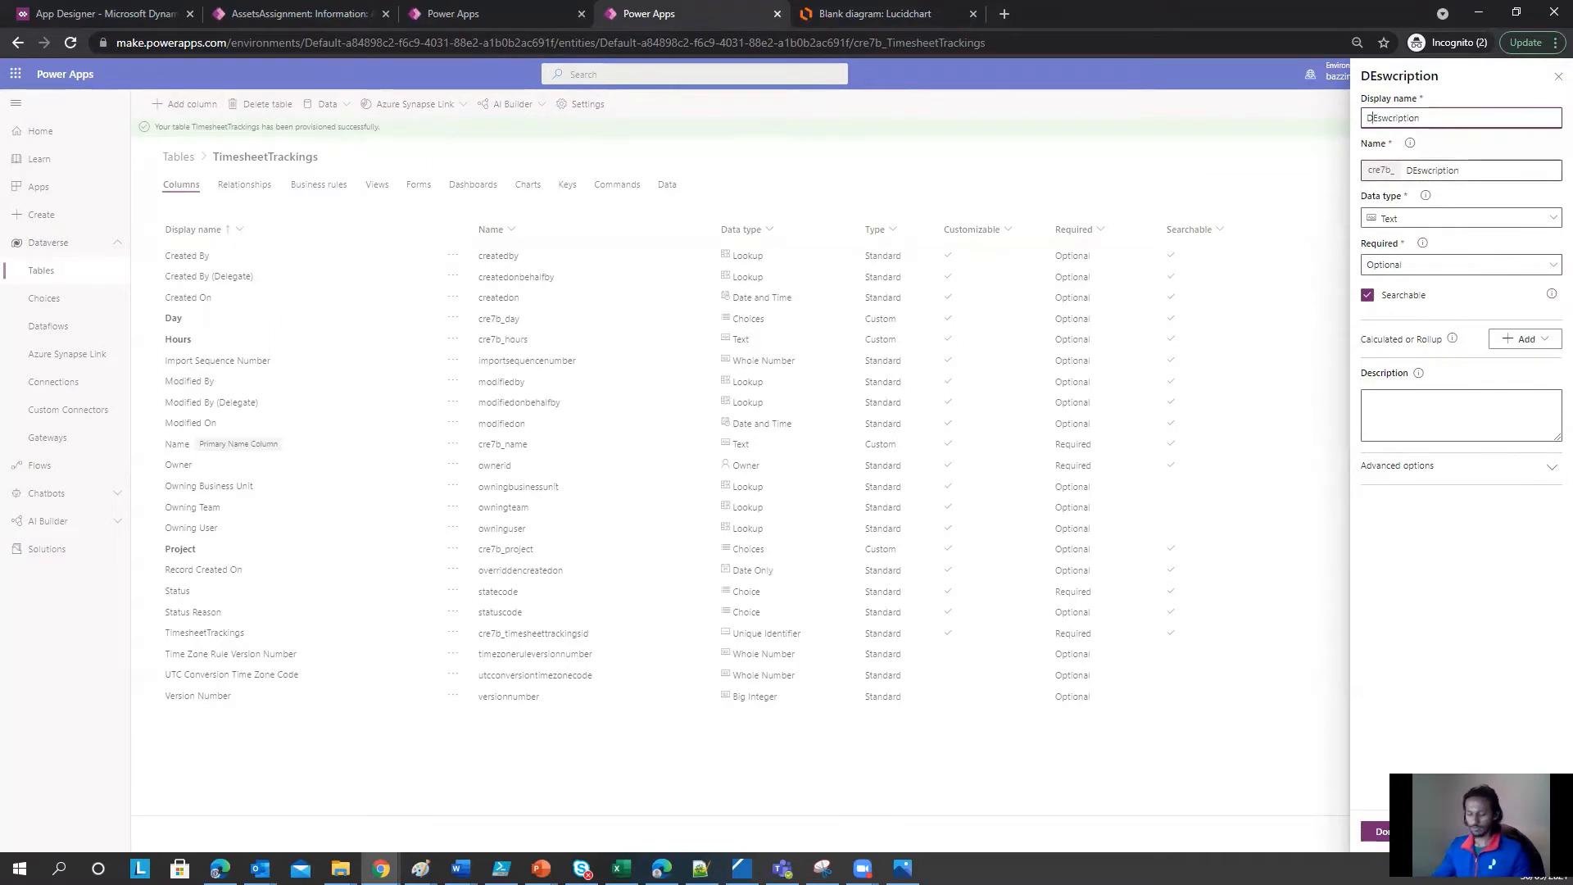
pyautogui.press('BackSpace')
pyautogui.write('e')
pyautogui.press('Delete')
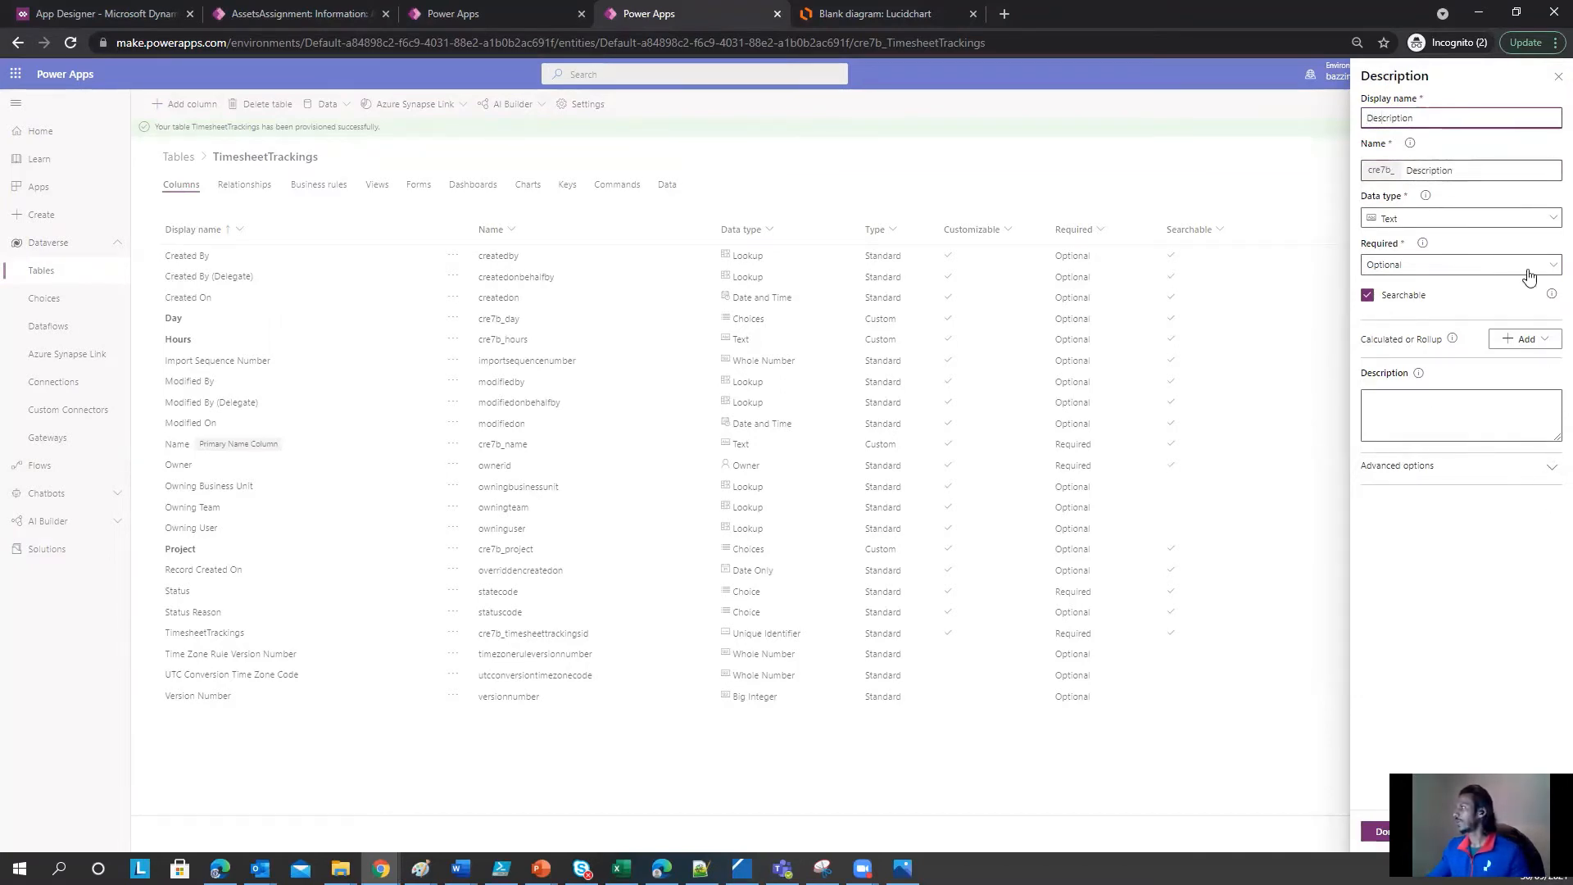
pyautogui.click(1518, 222)
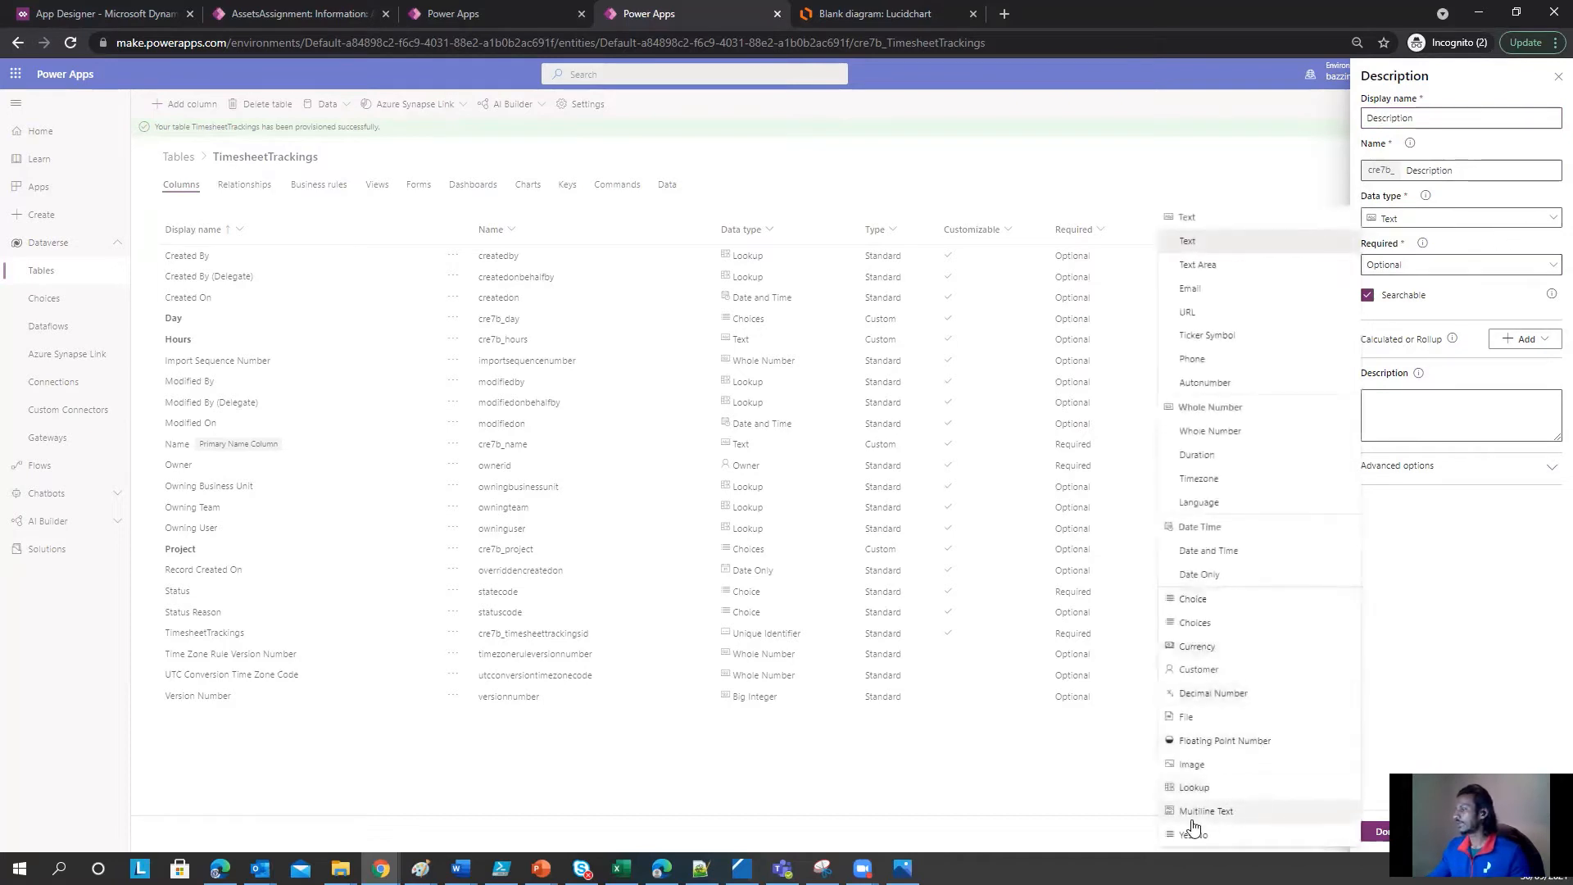
pyautogui.click(1259, 812)
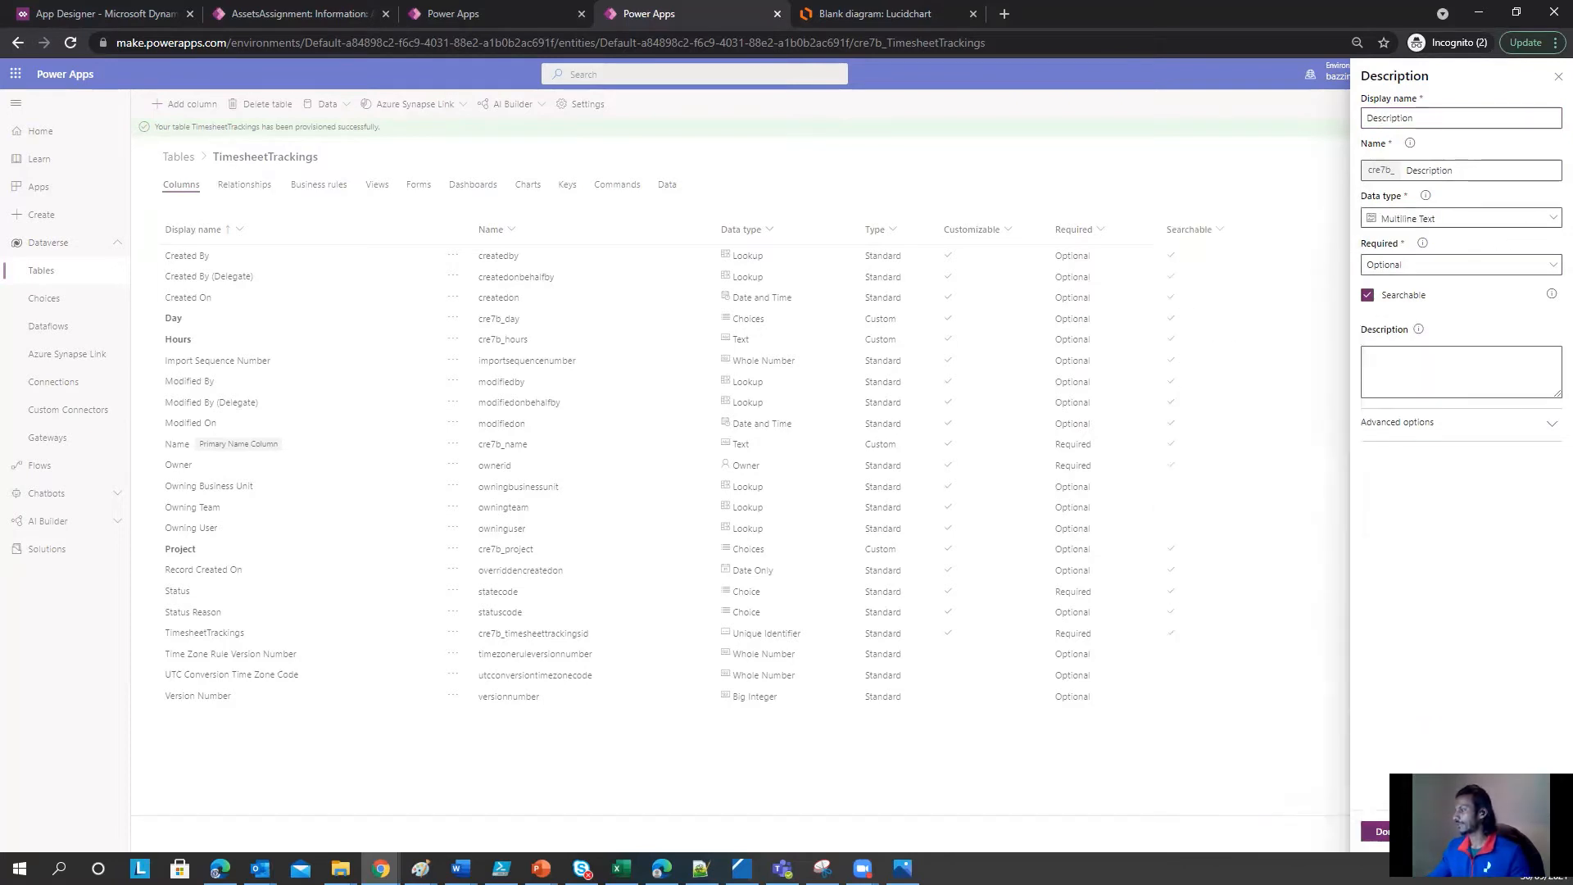
pyautogui.click(1377, 832)
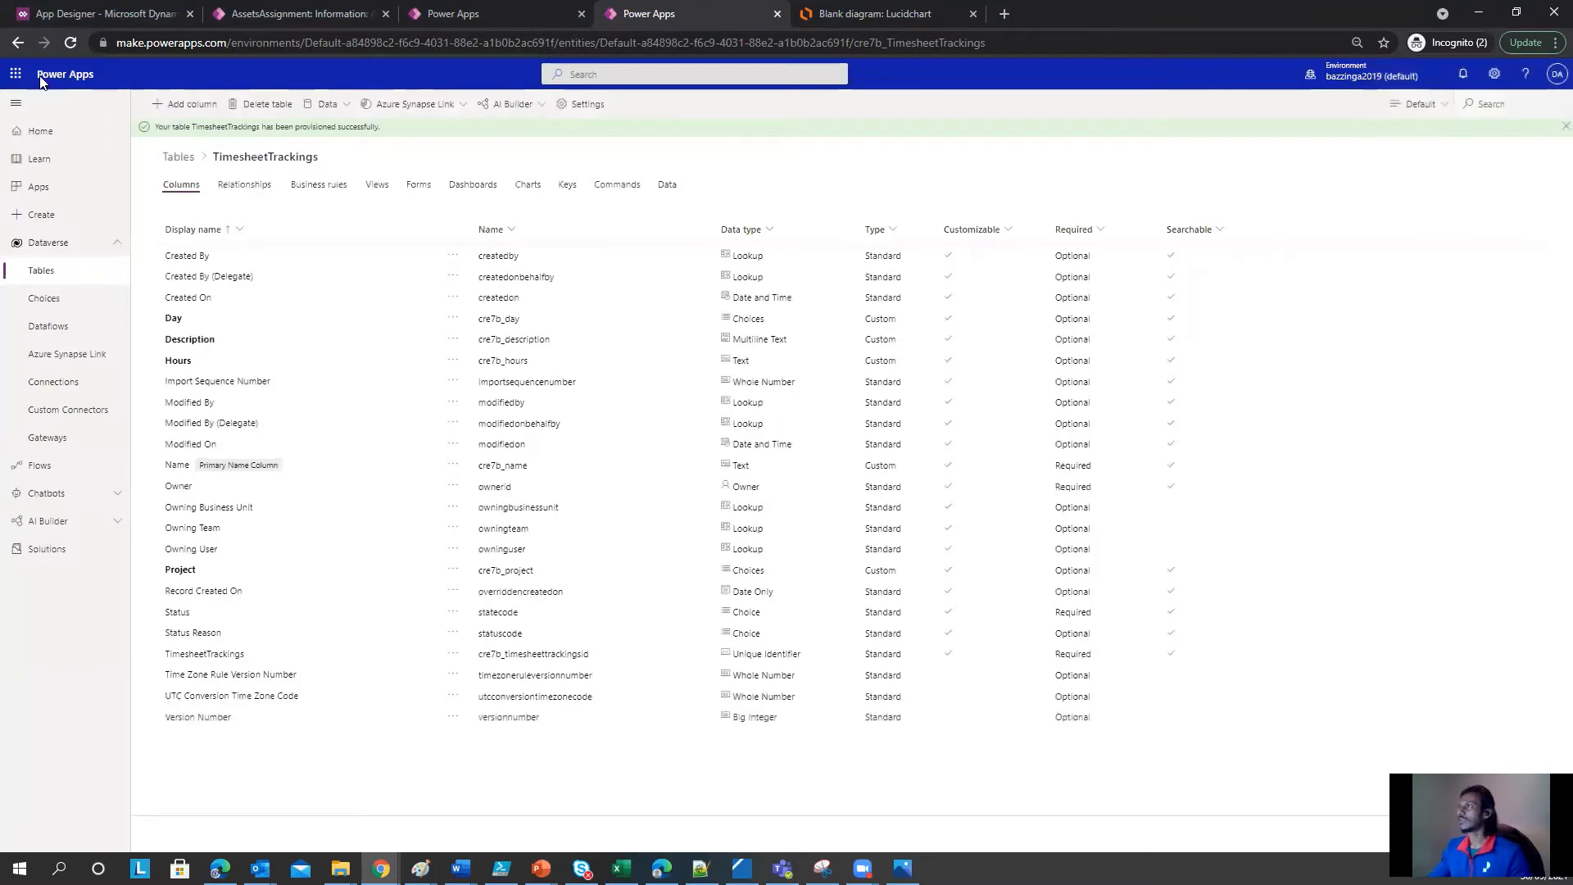
# Step: Add a column named "OnLeave" with the Yes/No data type to the TimesheetTrackings table and save the table
pyautogui.click(826, 17)
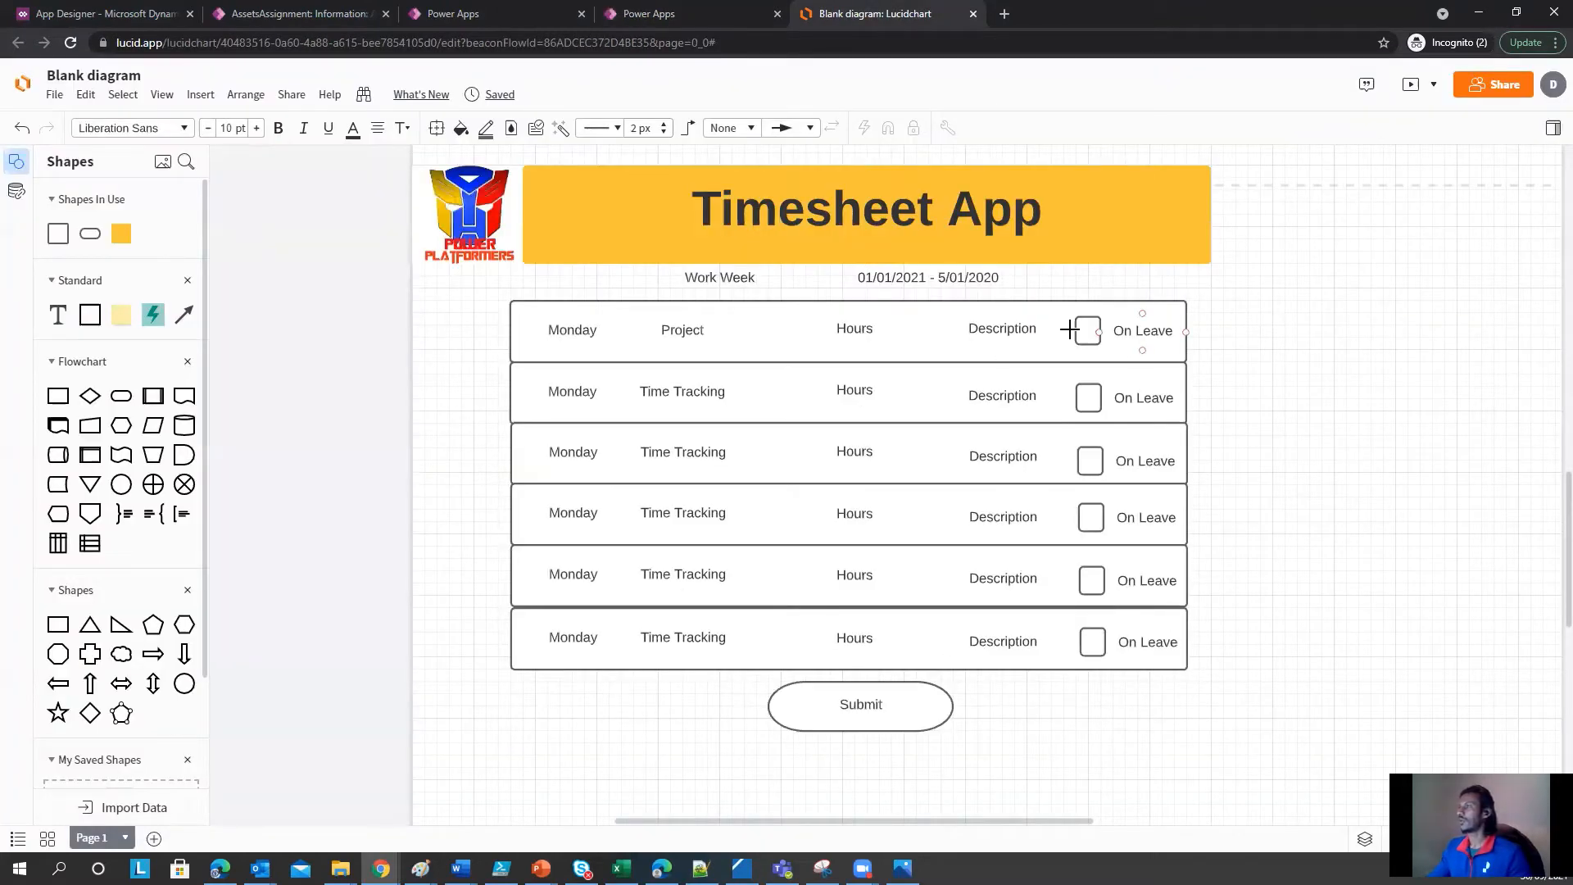
pyautogui.click(639, 11)
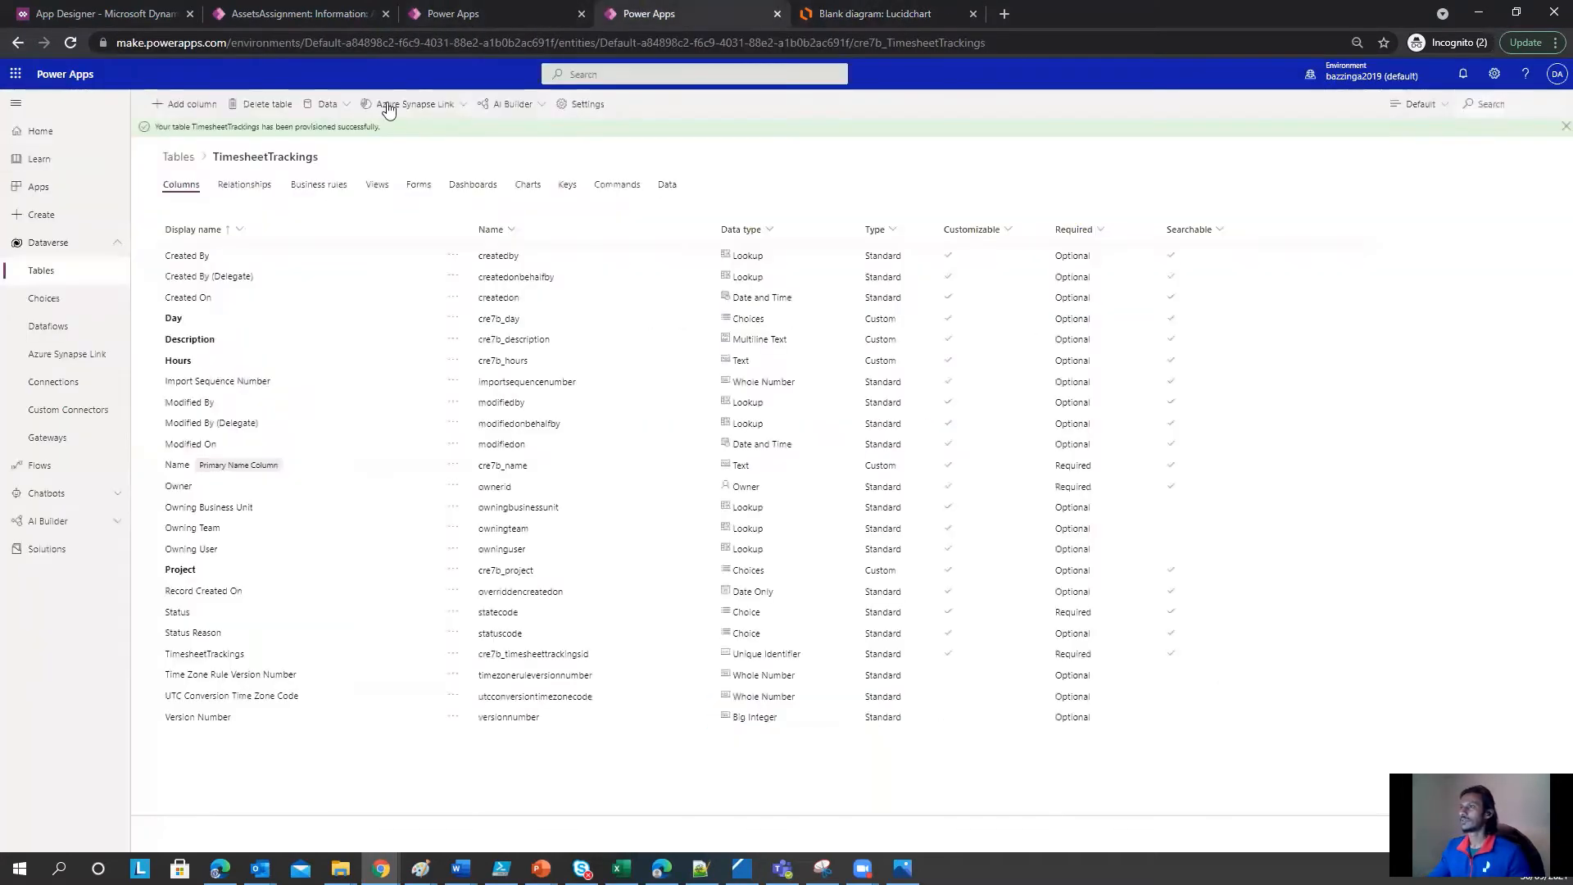
pyautogui.click(184, 103)
pyautogui.click(1405, 112)
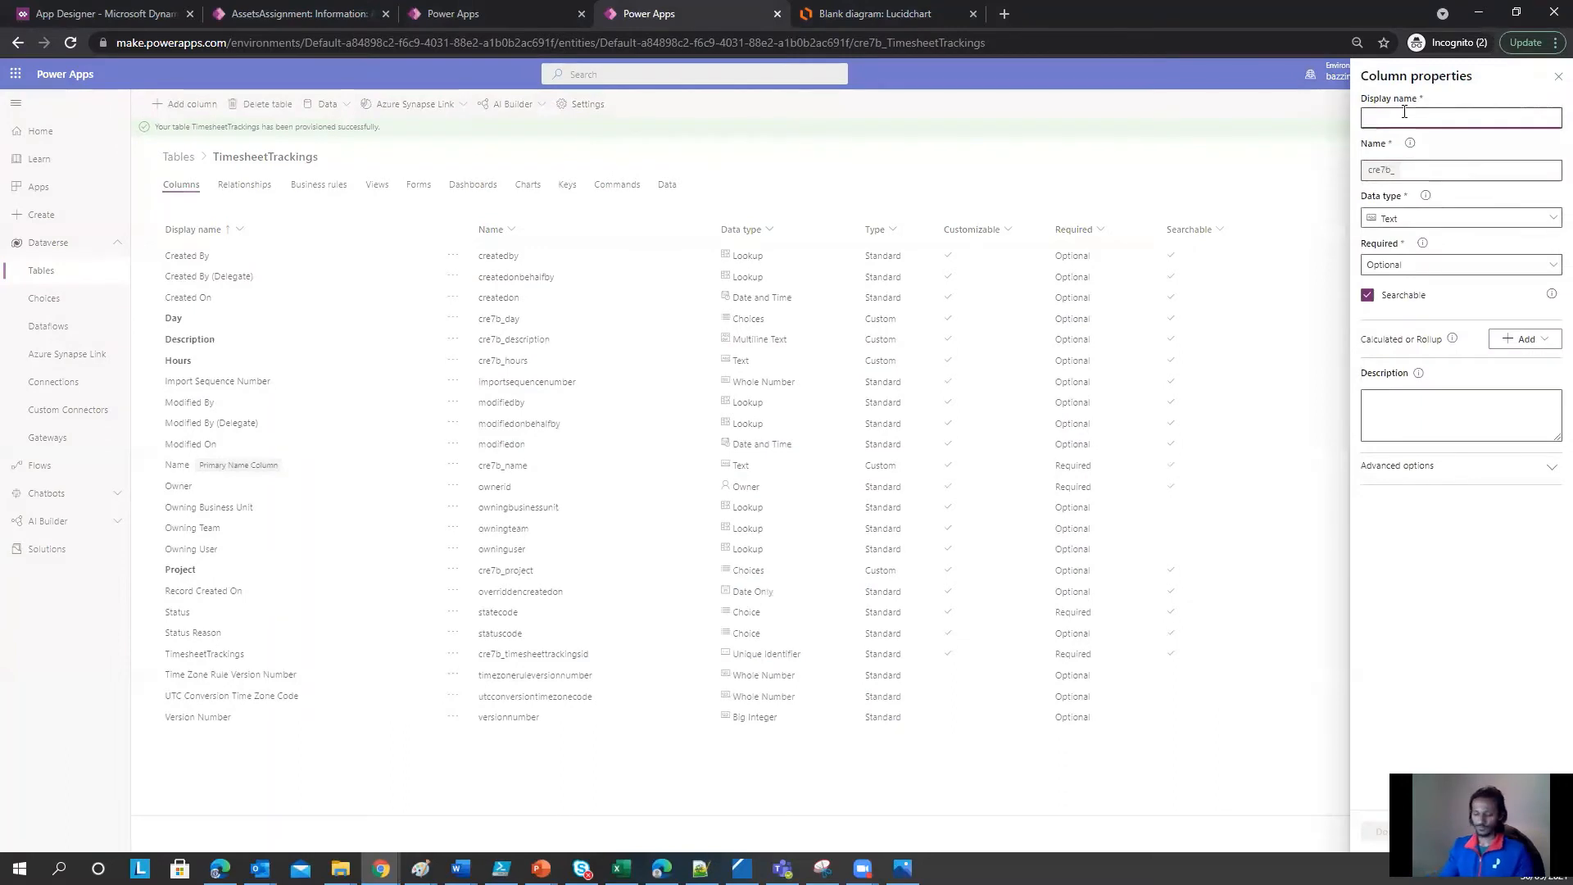
pyautogui.write('OnLeave')
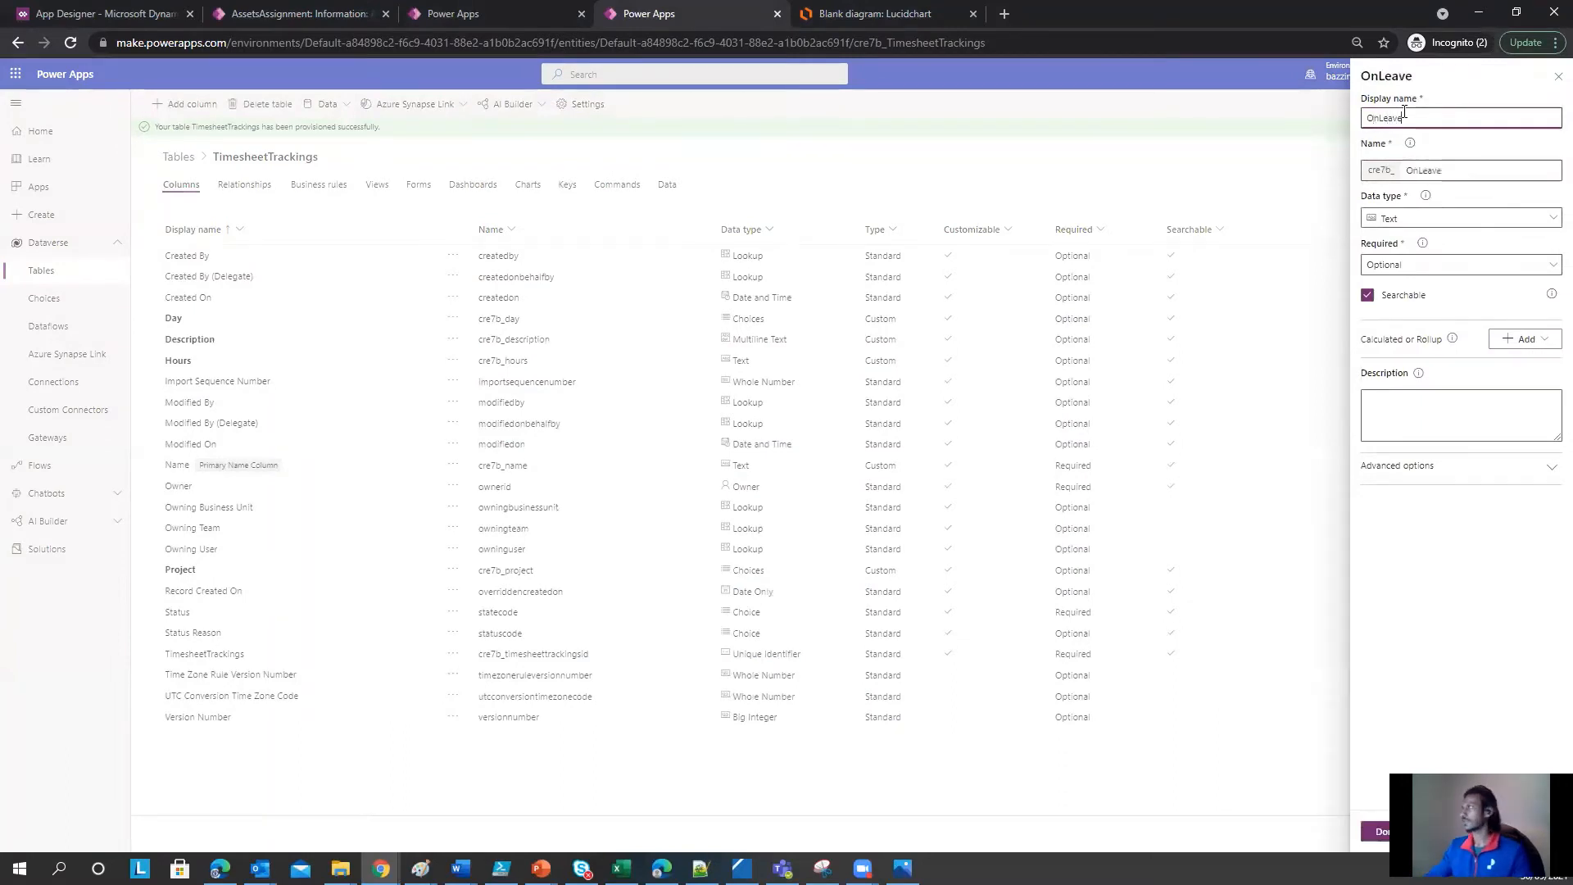
pyautogui.click(1541, 218)
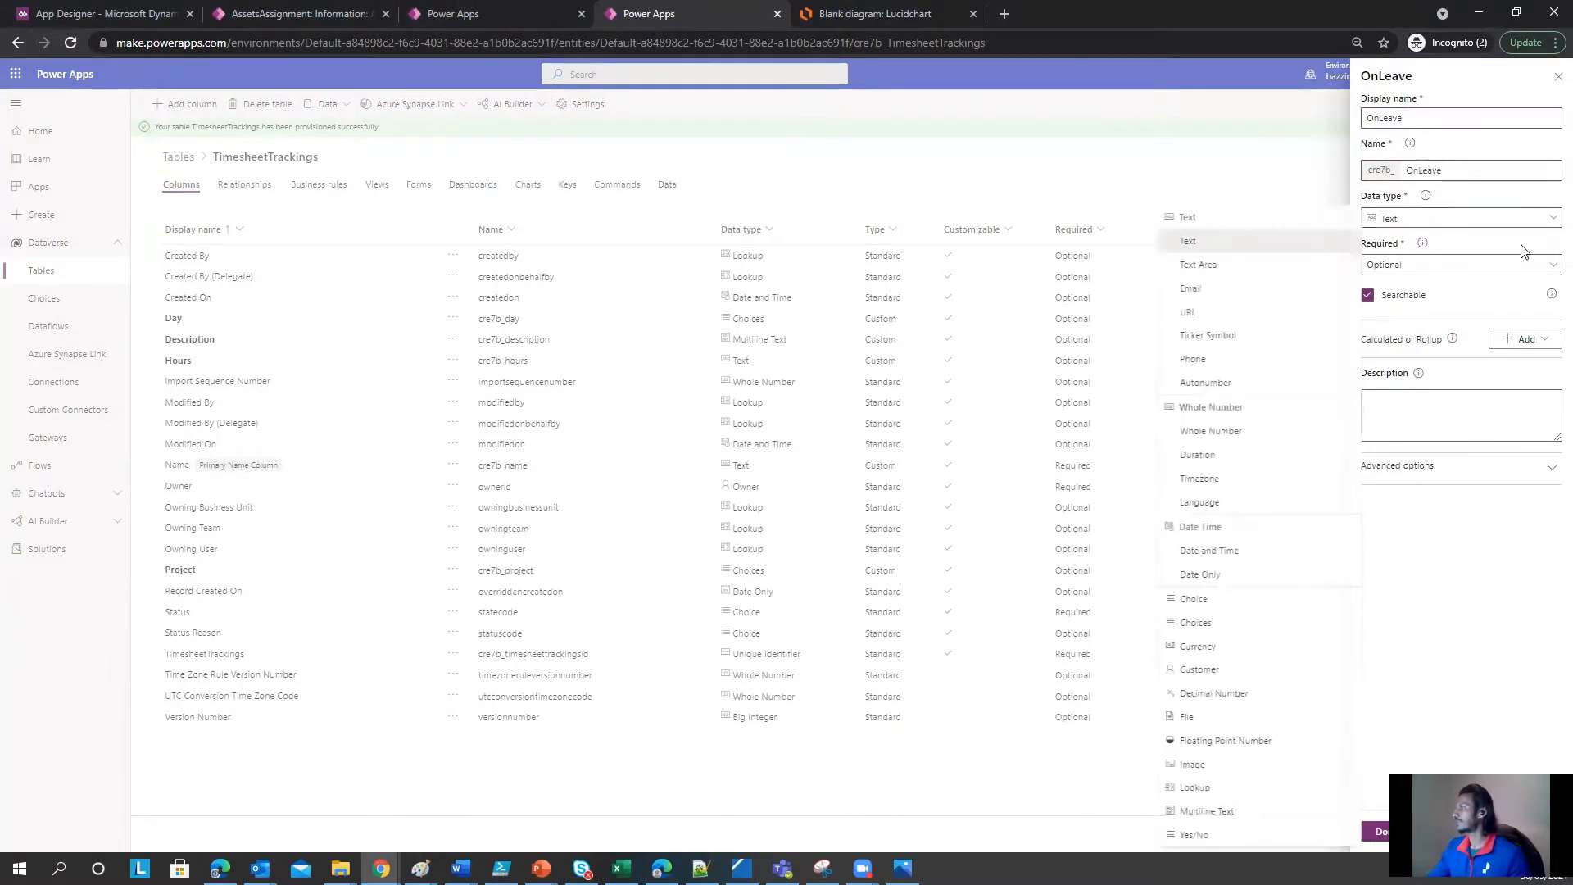
pyautogui.click(1239, 835)
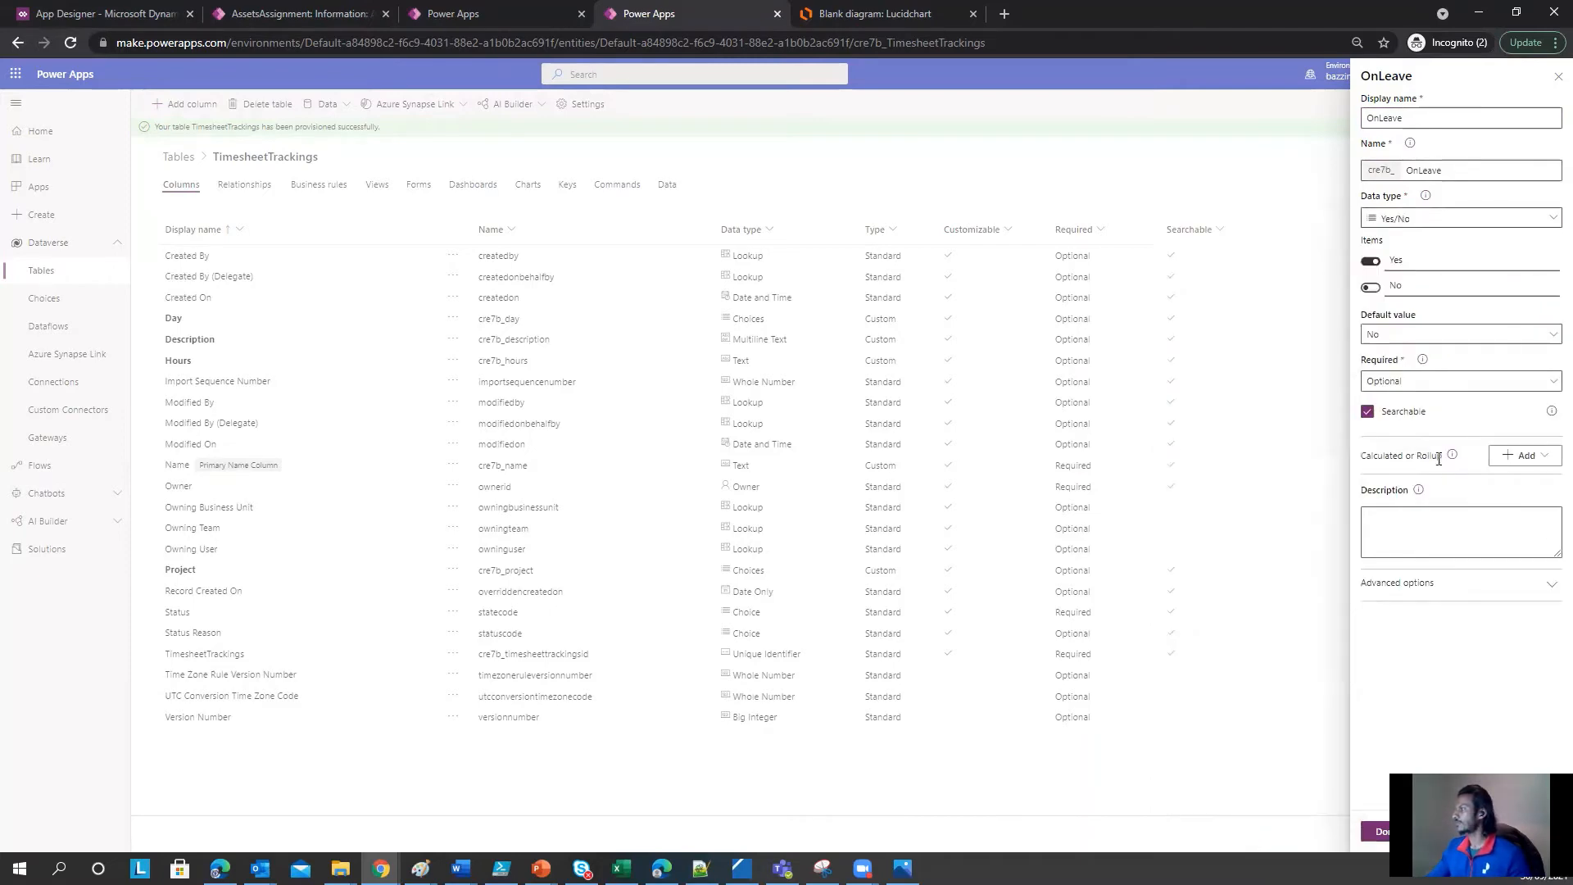
pyautogui.click(1384, 831)
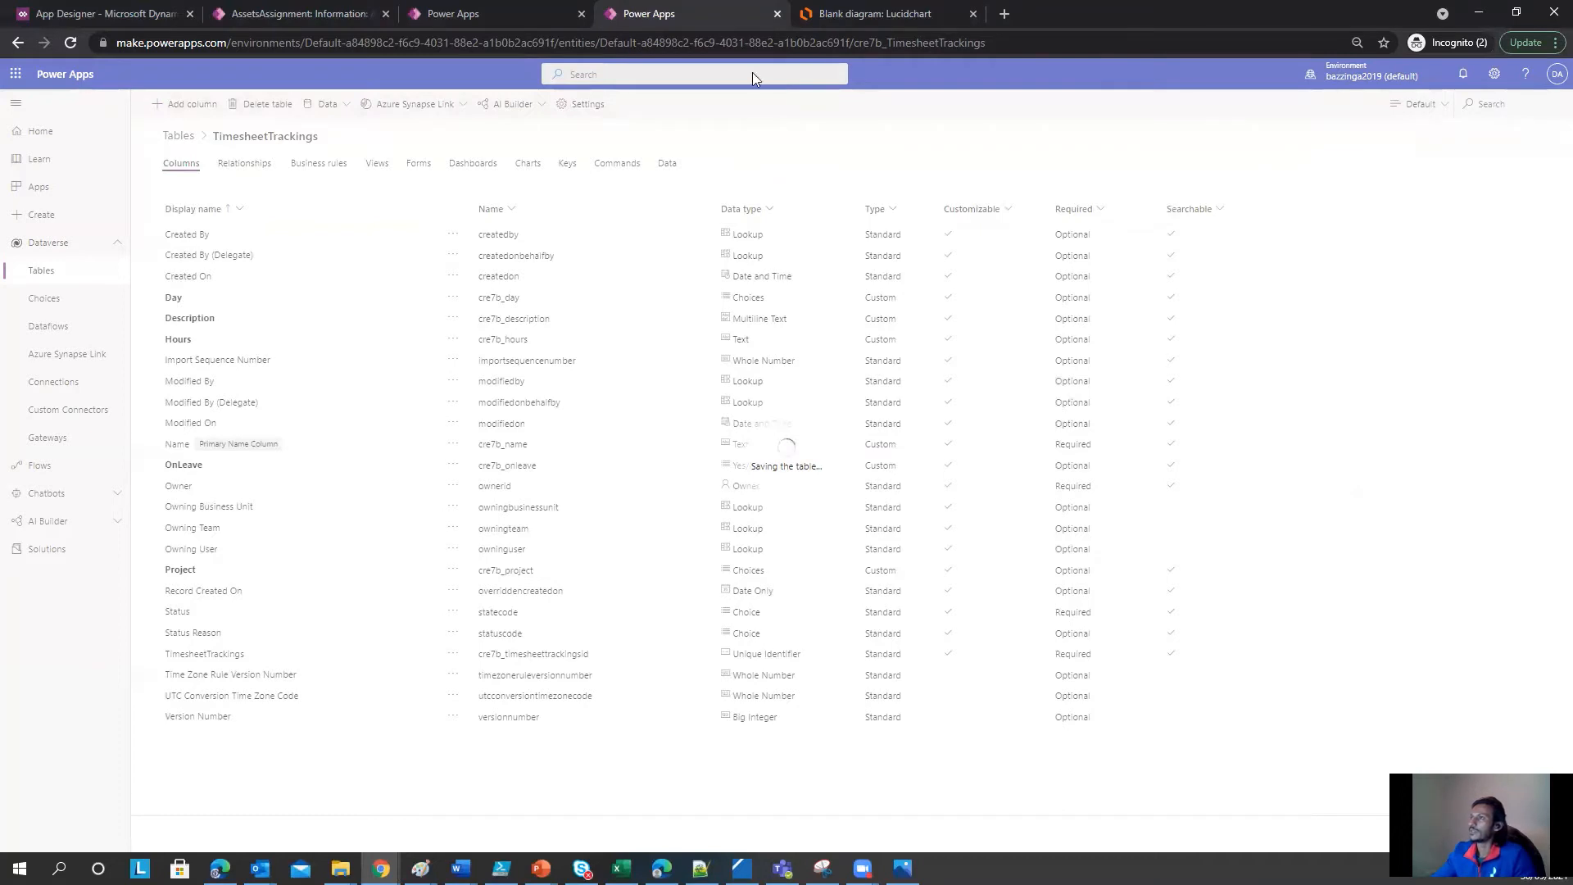
# Step: Save the canvas app to the cloud as "TimeSheetTrackingDemoApp" and return to the editing canvas
pyautogui.click(480, 14)
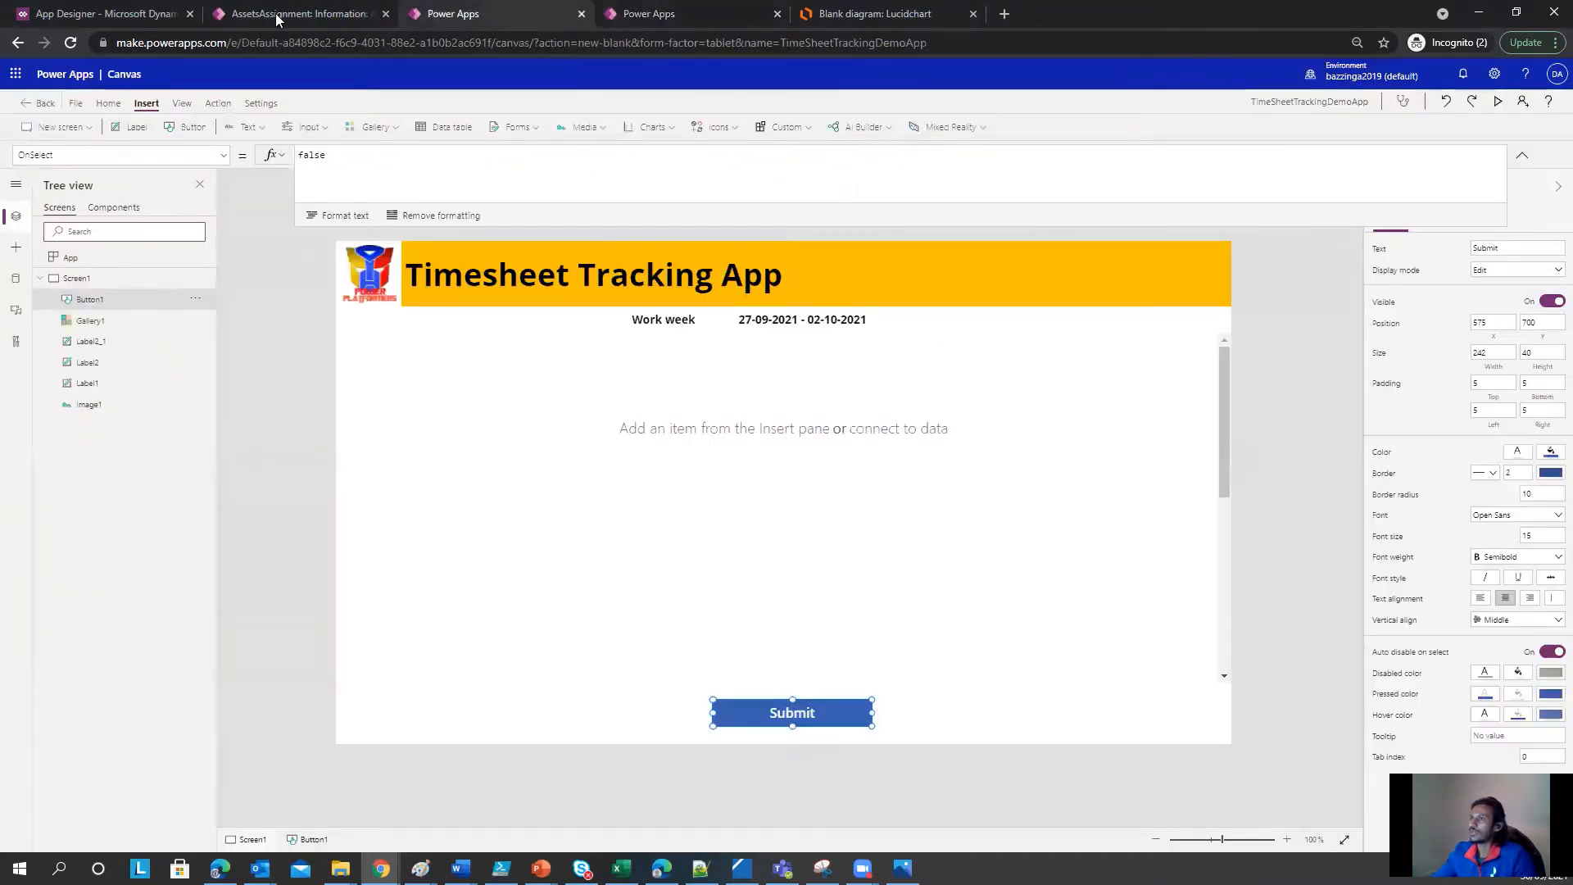
pyautogui.click(77, 102)
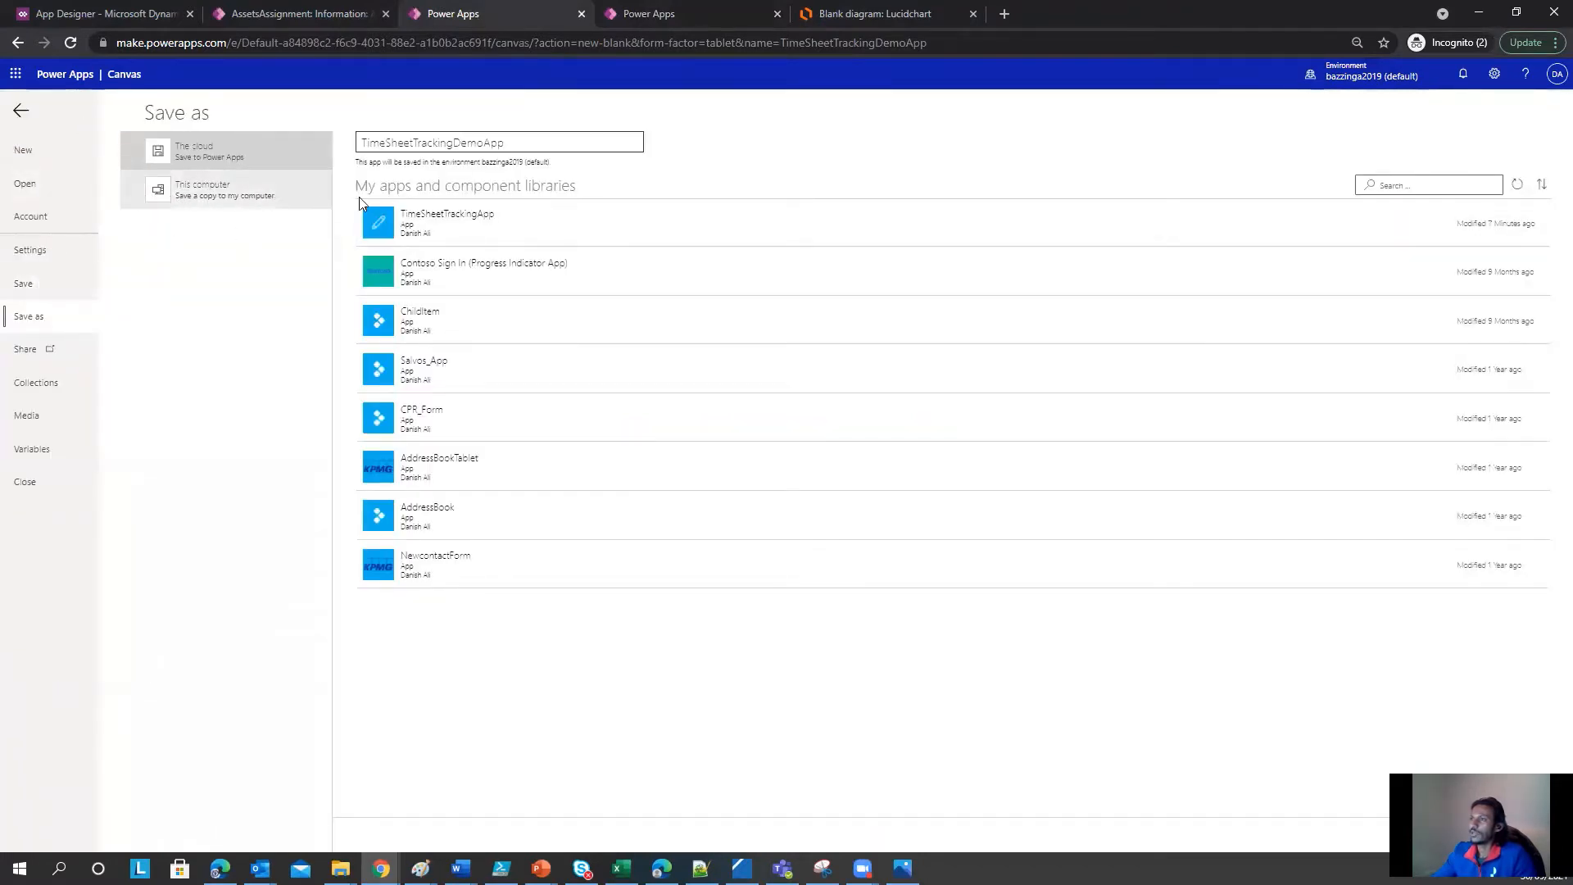
pyautogui.click(27, 282)
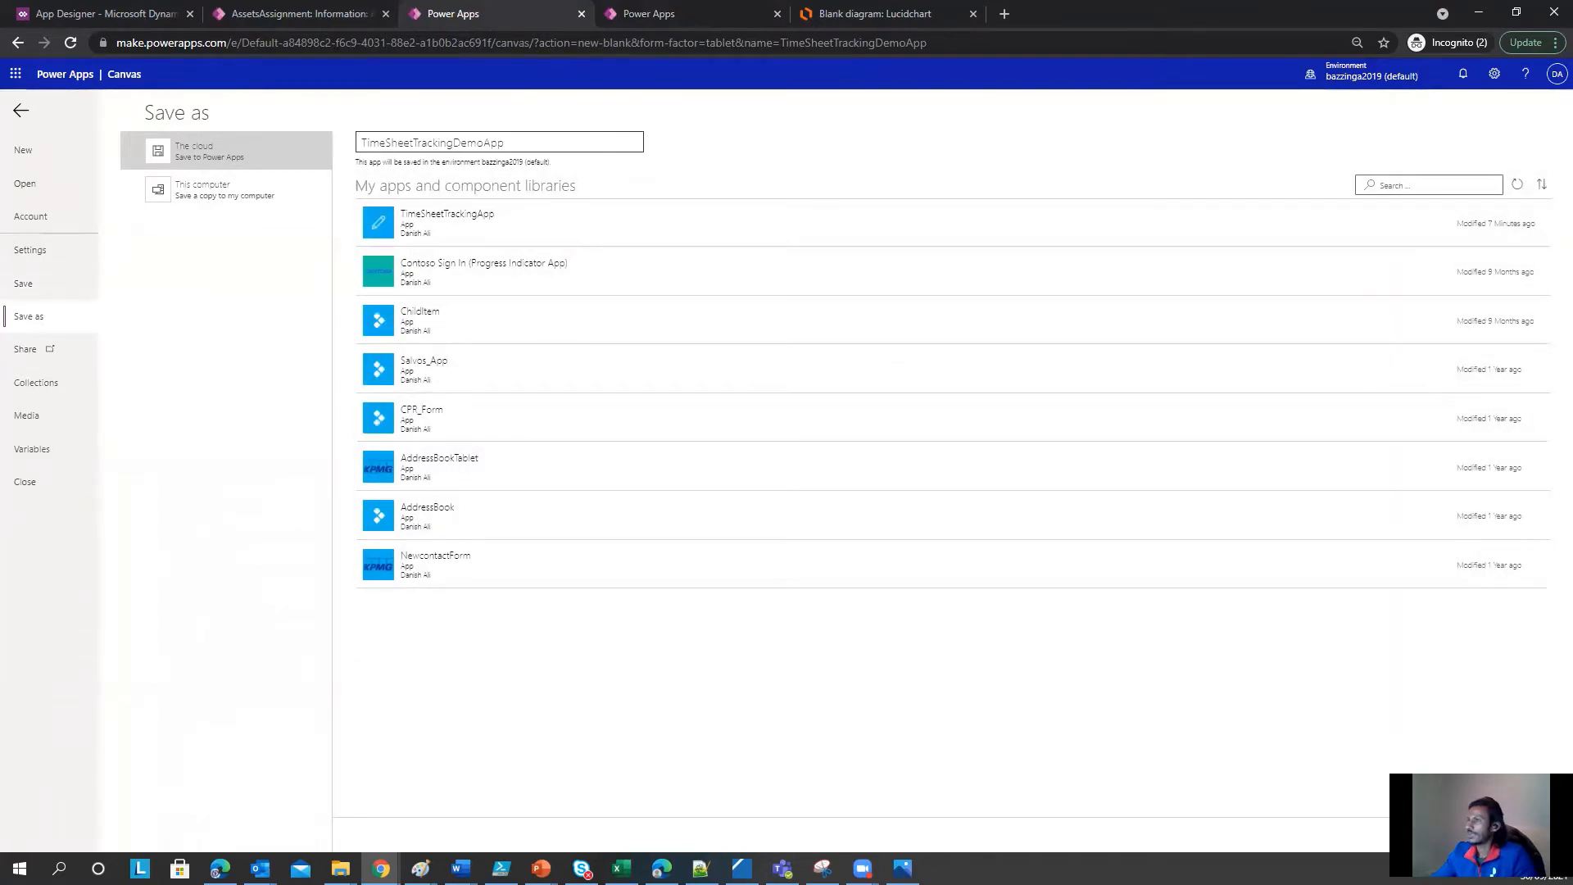
pyautogui.click(1514, 834)
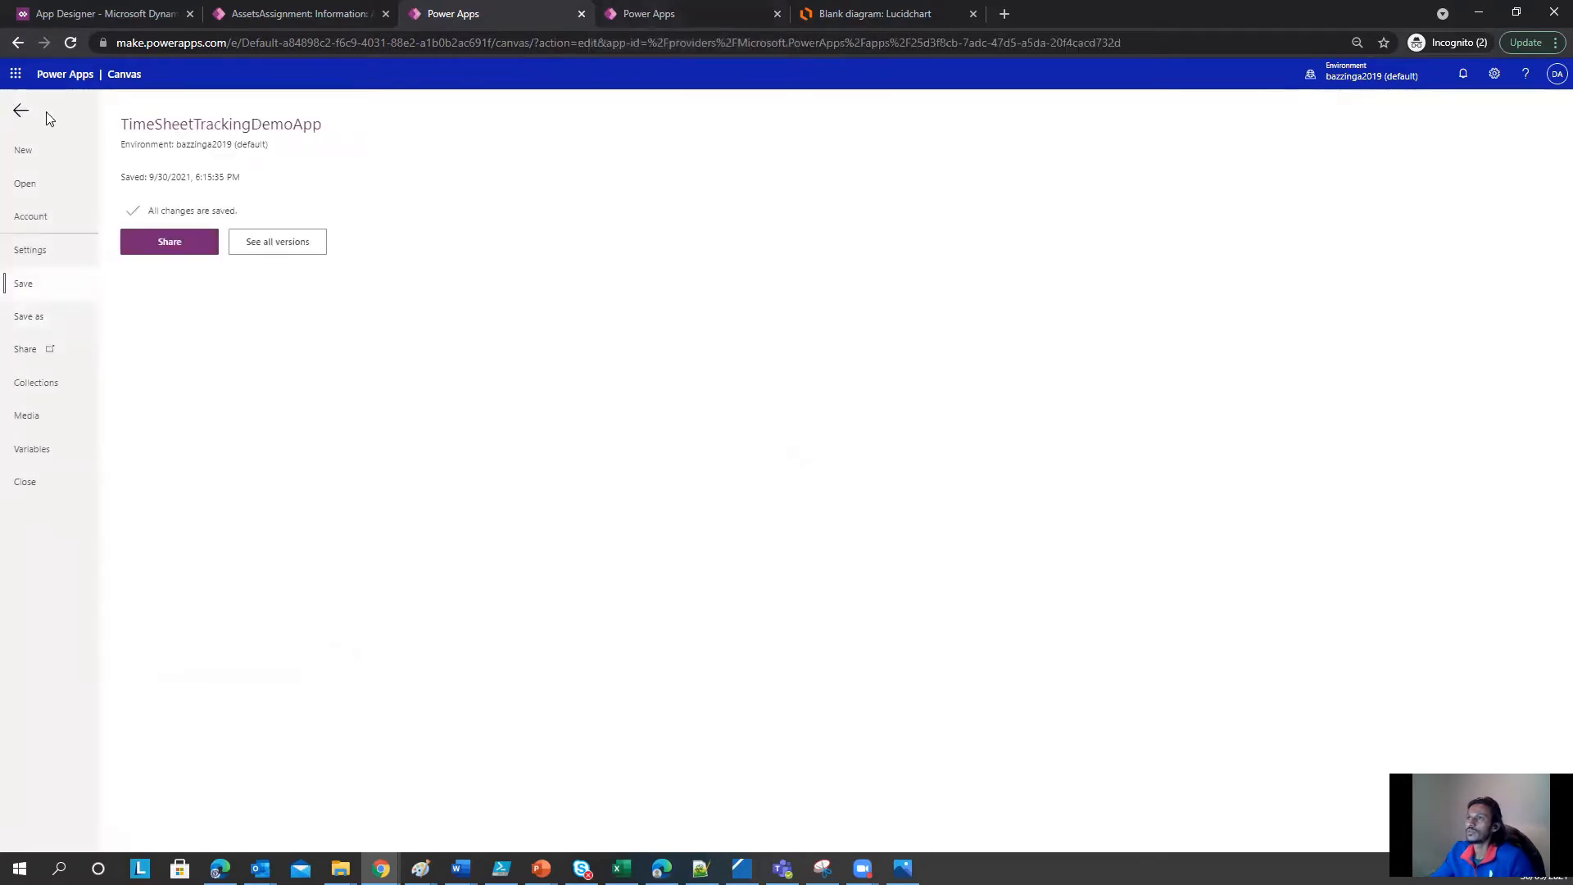
pyautogui.click(20, 111)
pyautogui.click(18, 280)
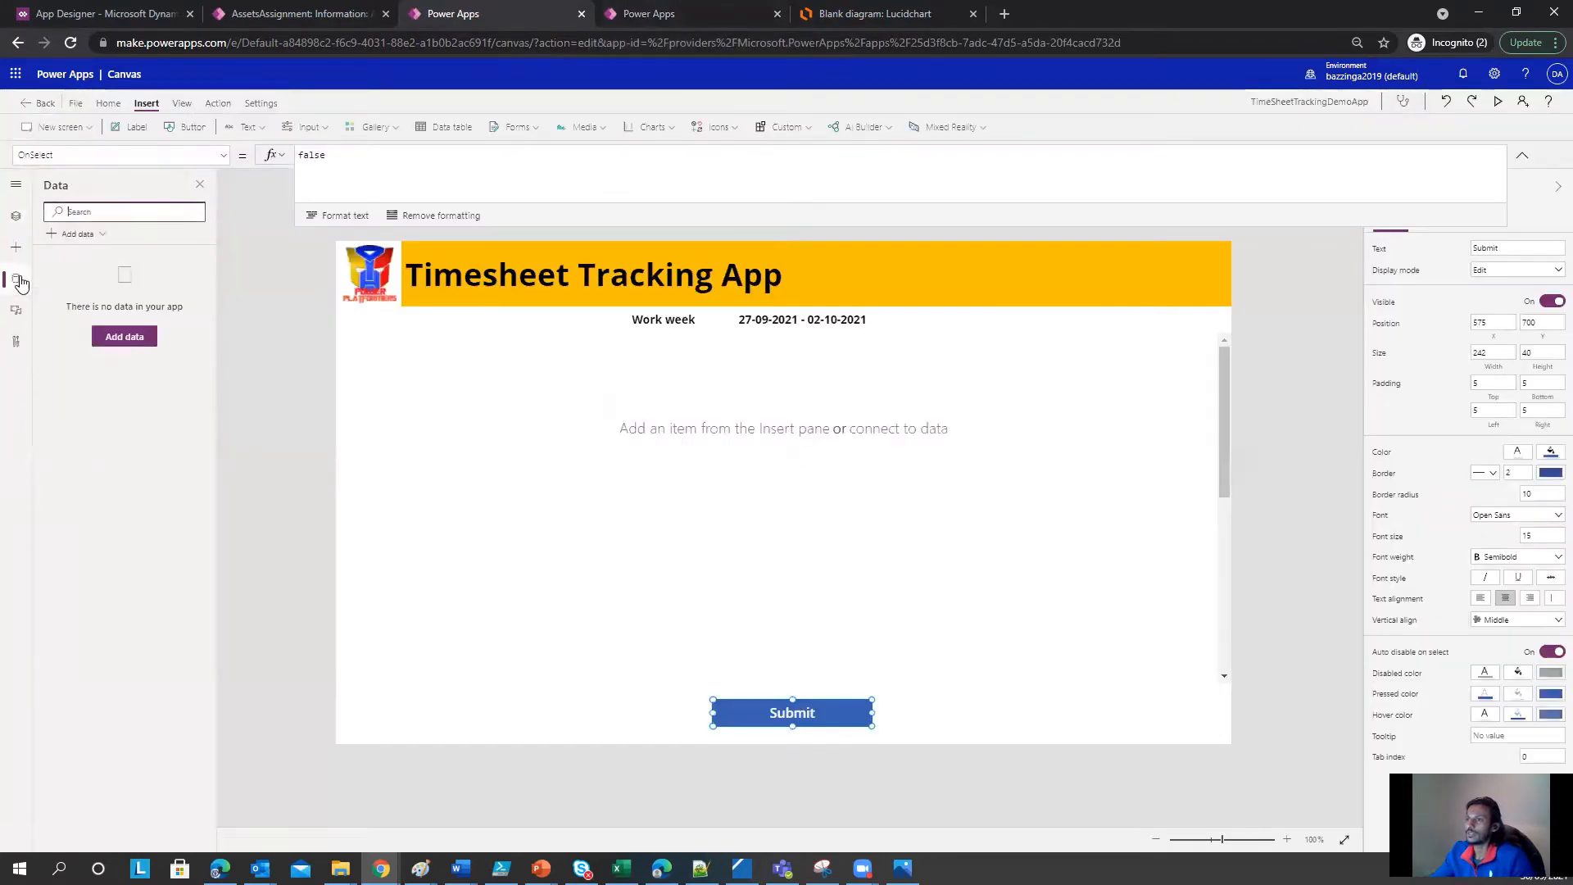
pyautogui.click(125, 335)
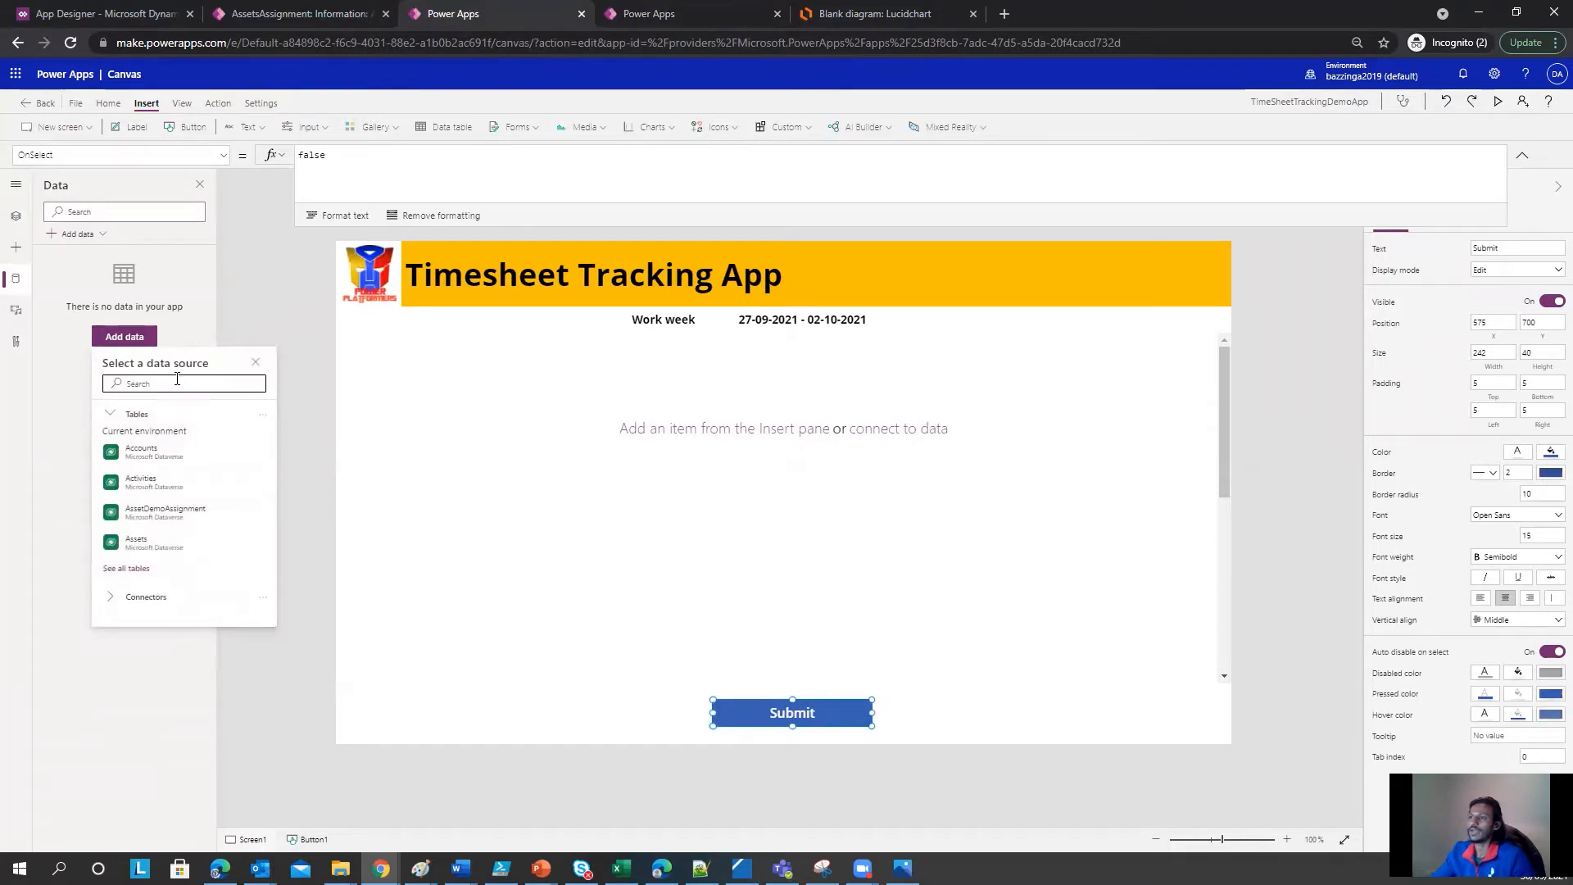
pyautogui.write('time')
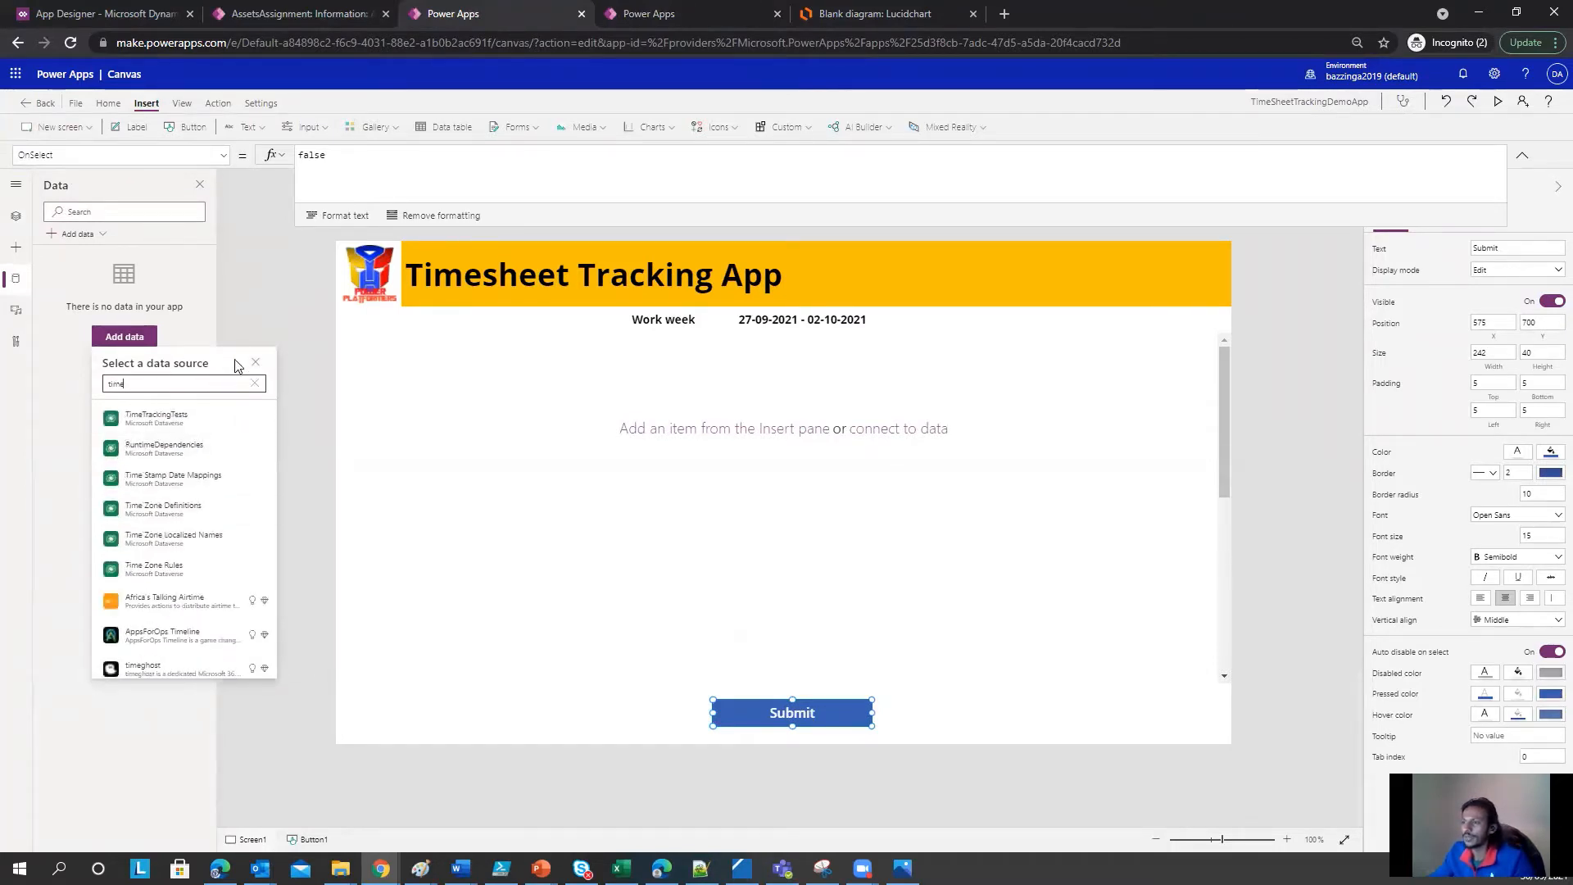
pyautogui.click(256, 361)
# Step: Reload the canvas app's page in the browser and skip the welcome dialog
pyautogui.click(70, 43)
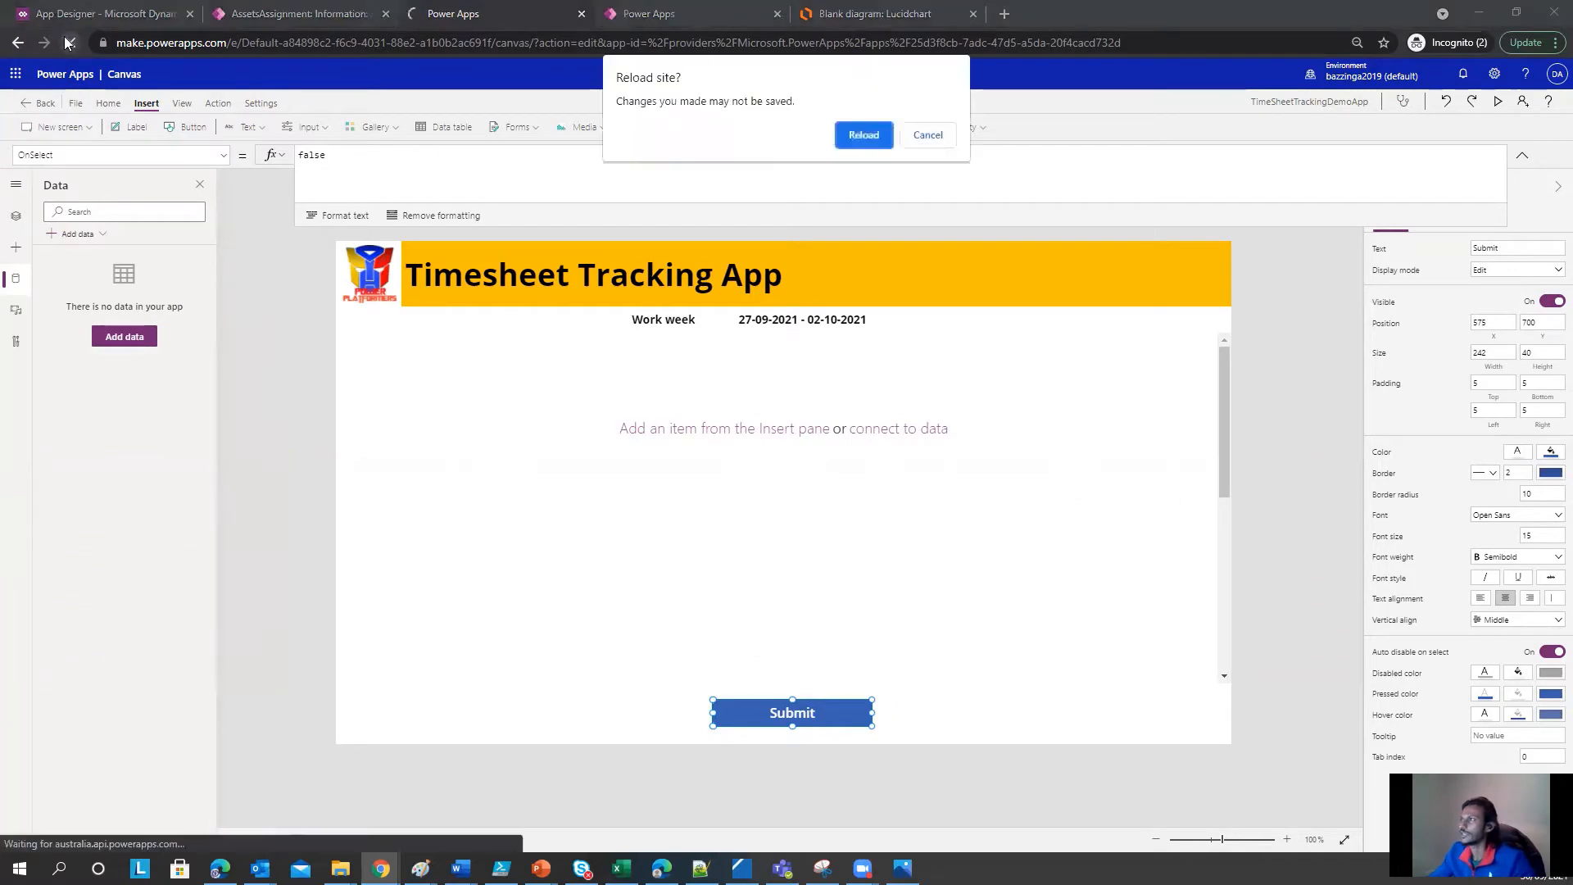
pyautogui.click(862, 135)
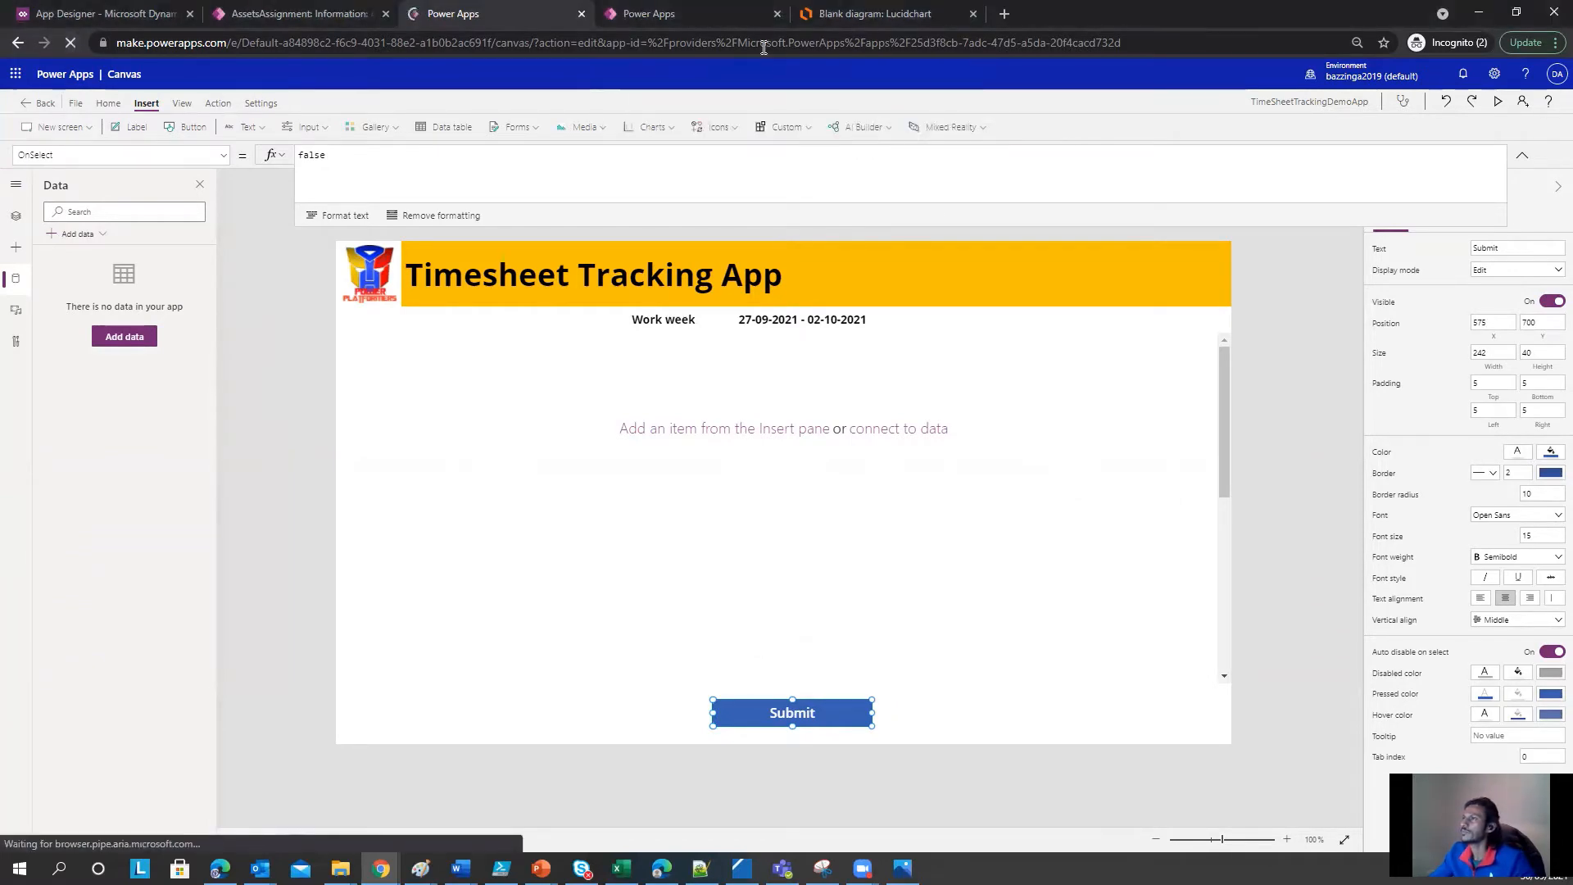
pyautogui.click(729, 22)
pyautogui.click(501, 15)
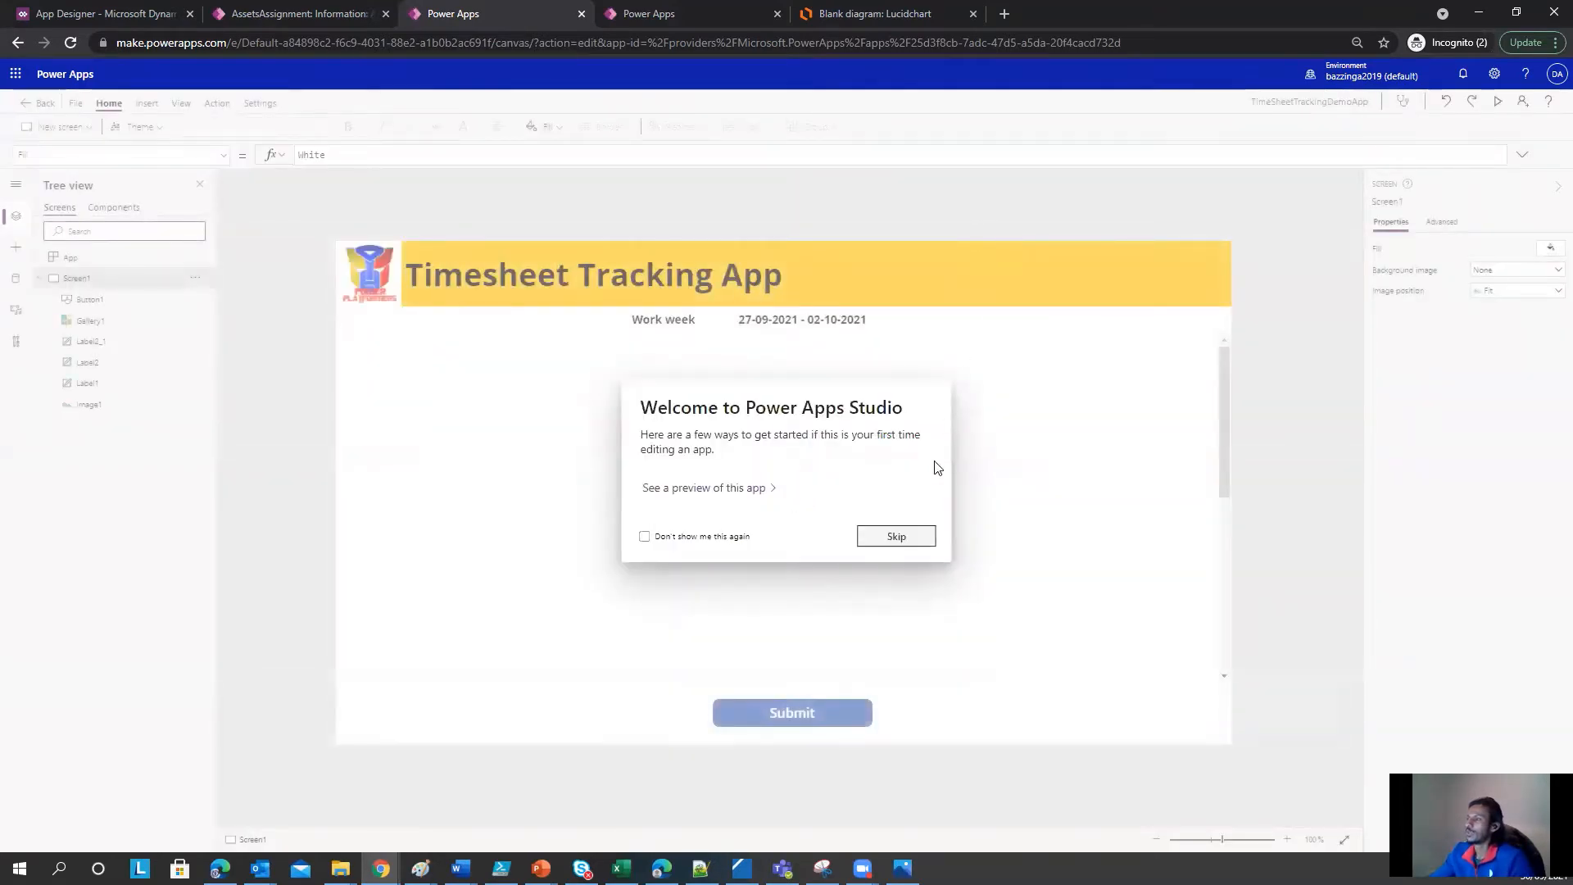
pyautogui.click(918, 539)
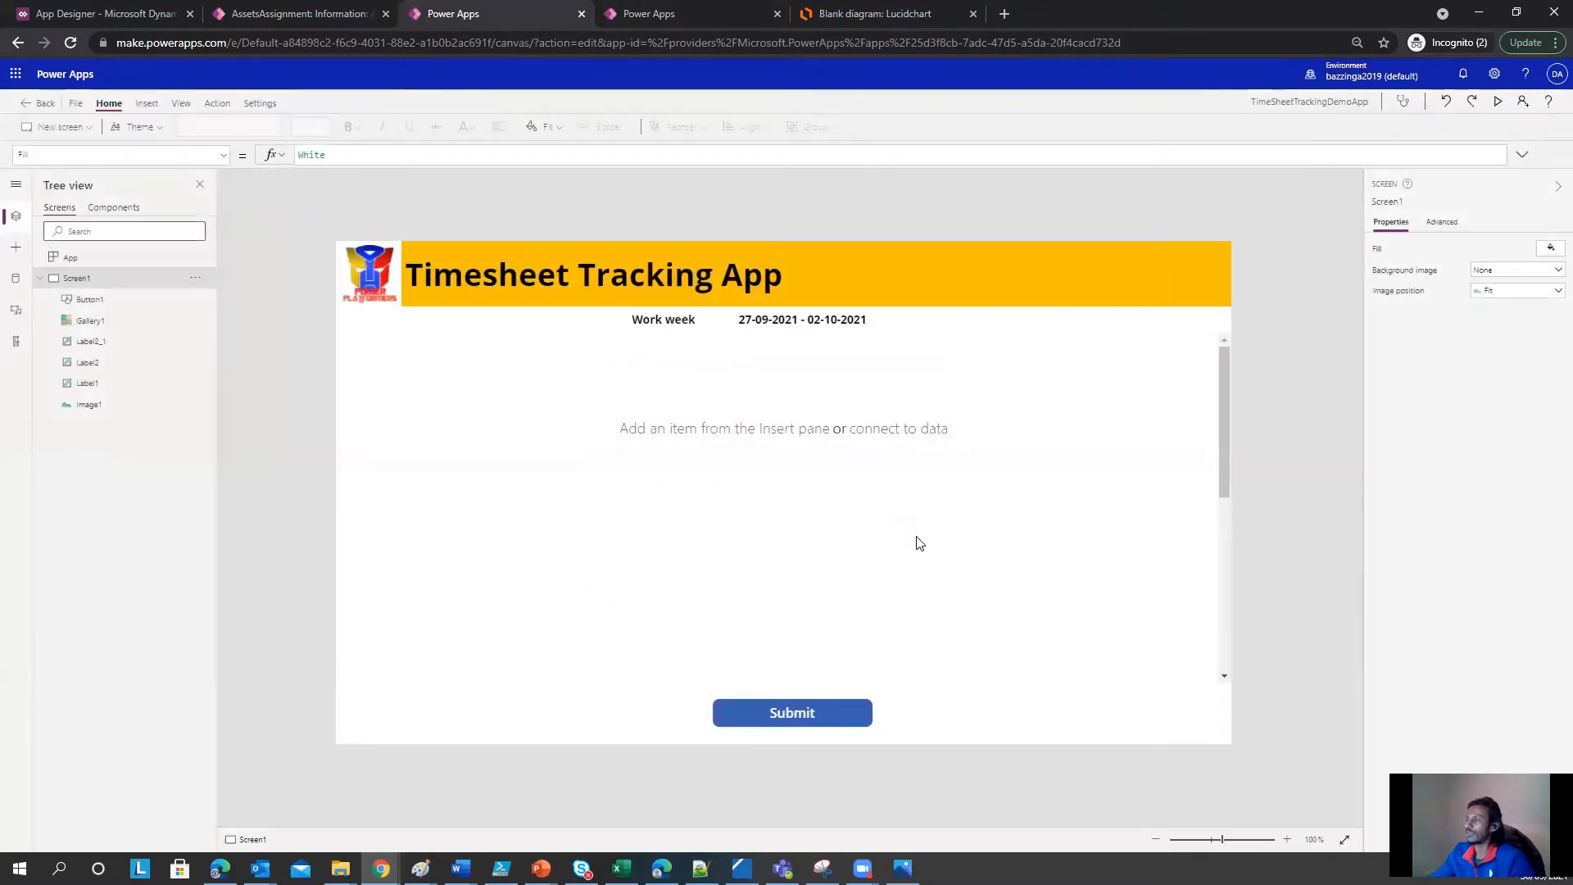
# Step: Search the data sources for "time" and add the TimesheetTrackings Dataverse table to the app
pyautogui.click(883, 439)
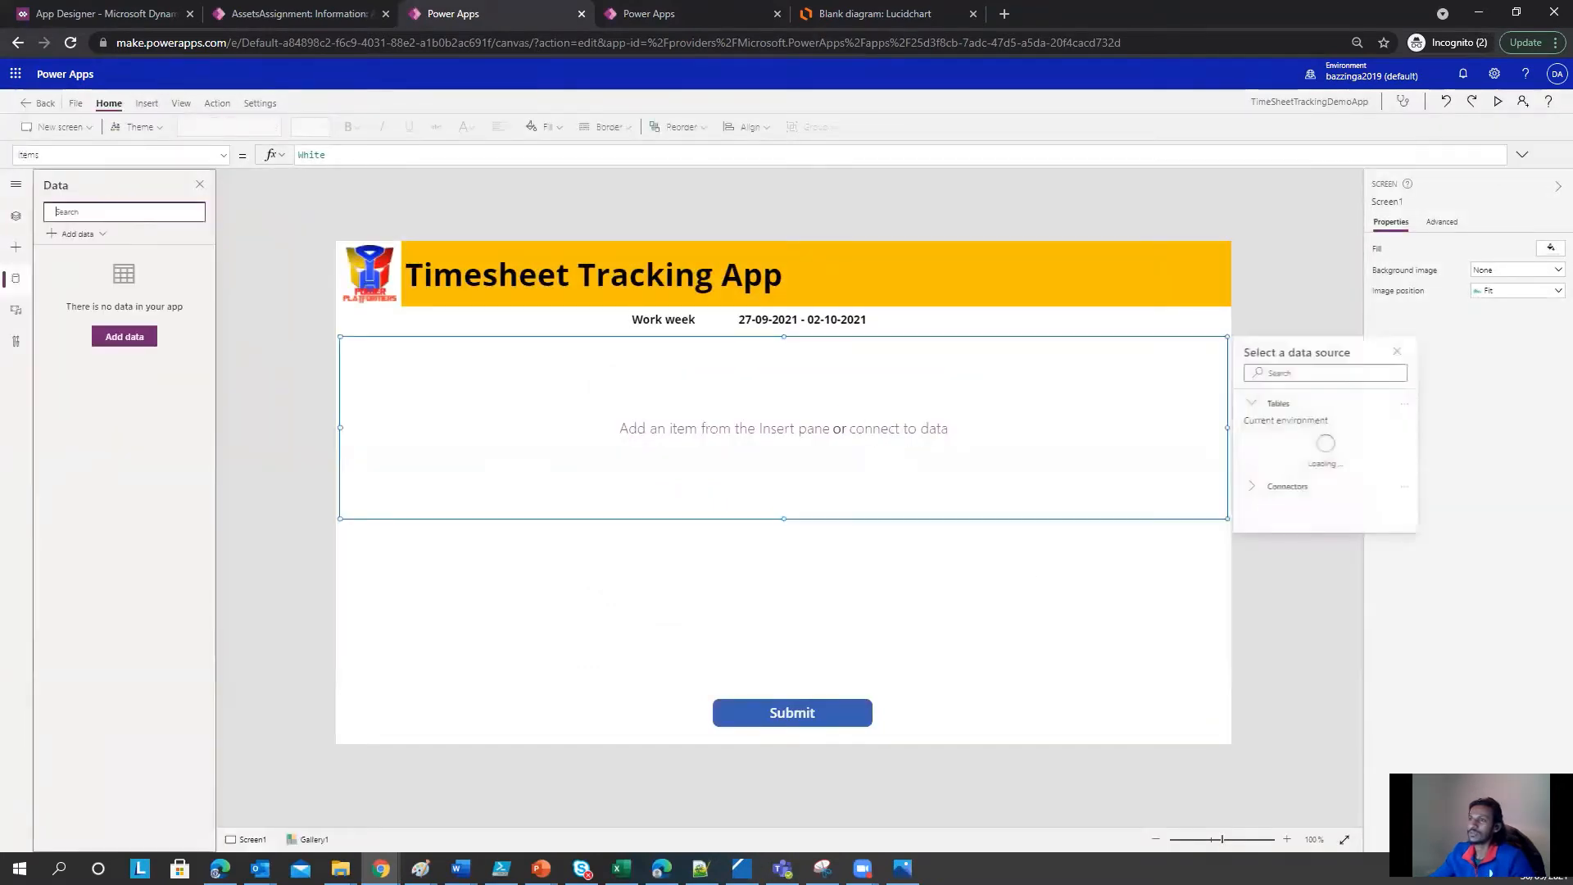
pyautogui.click(127, 338)
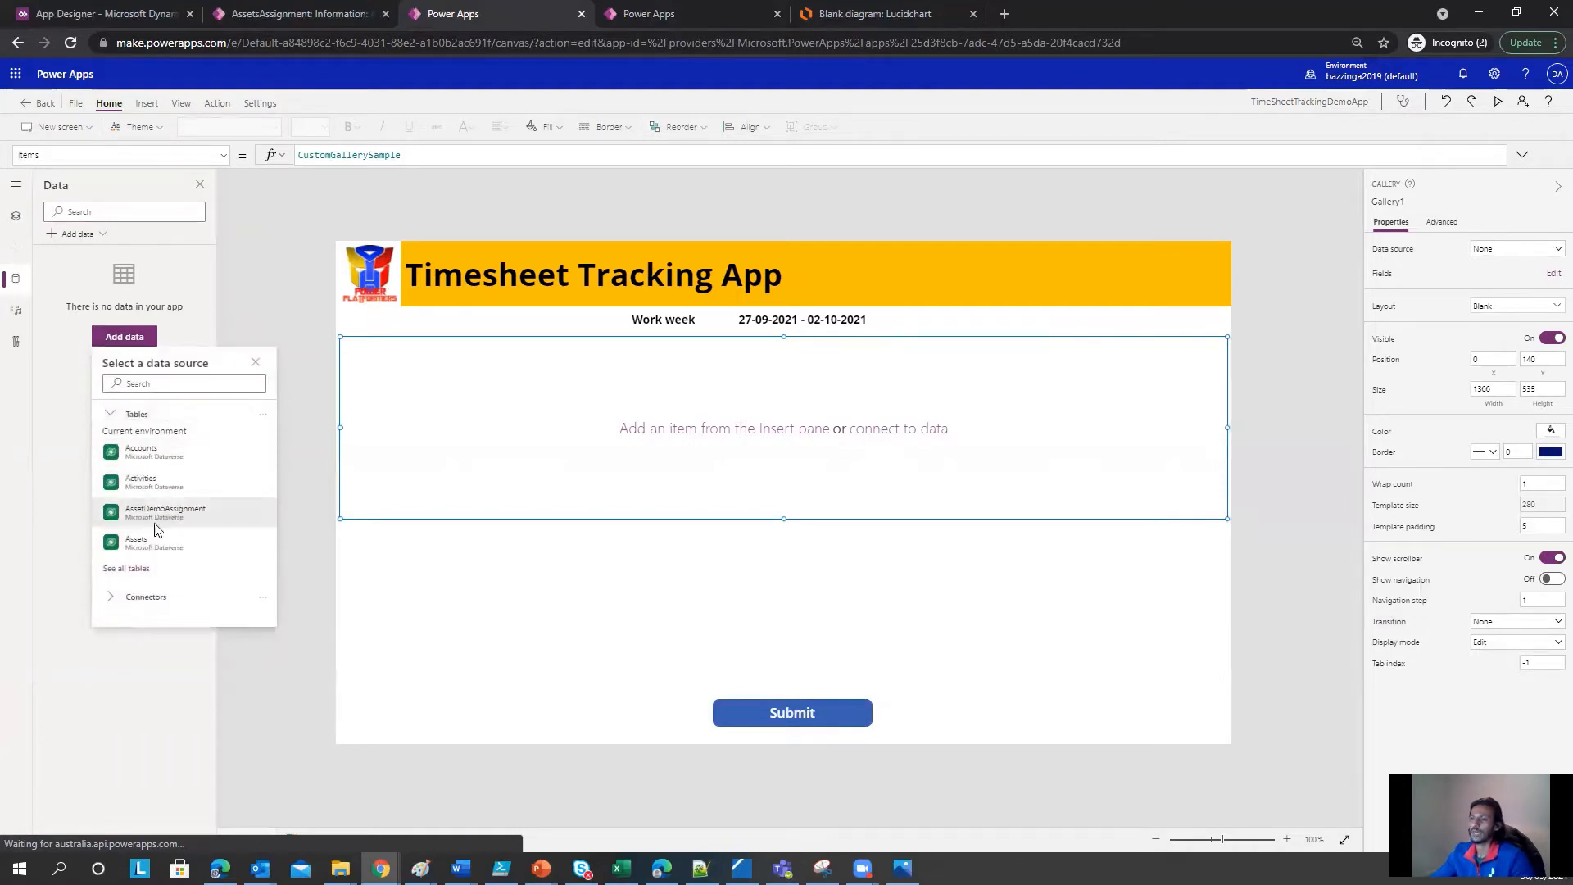
pyautogui.click(131, 568)
pyautogui.scroll(-5, 175, 525)
pyautogui.click(184, 385)
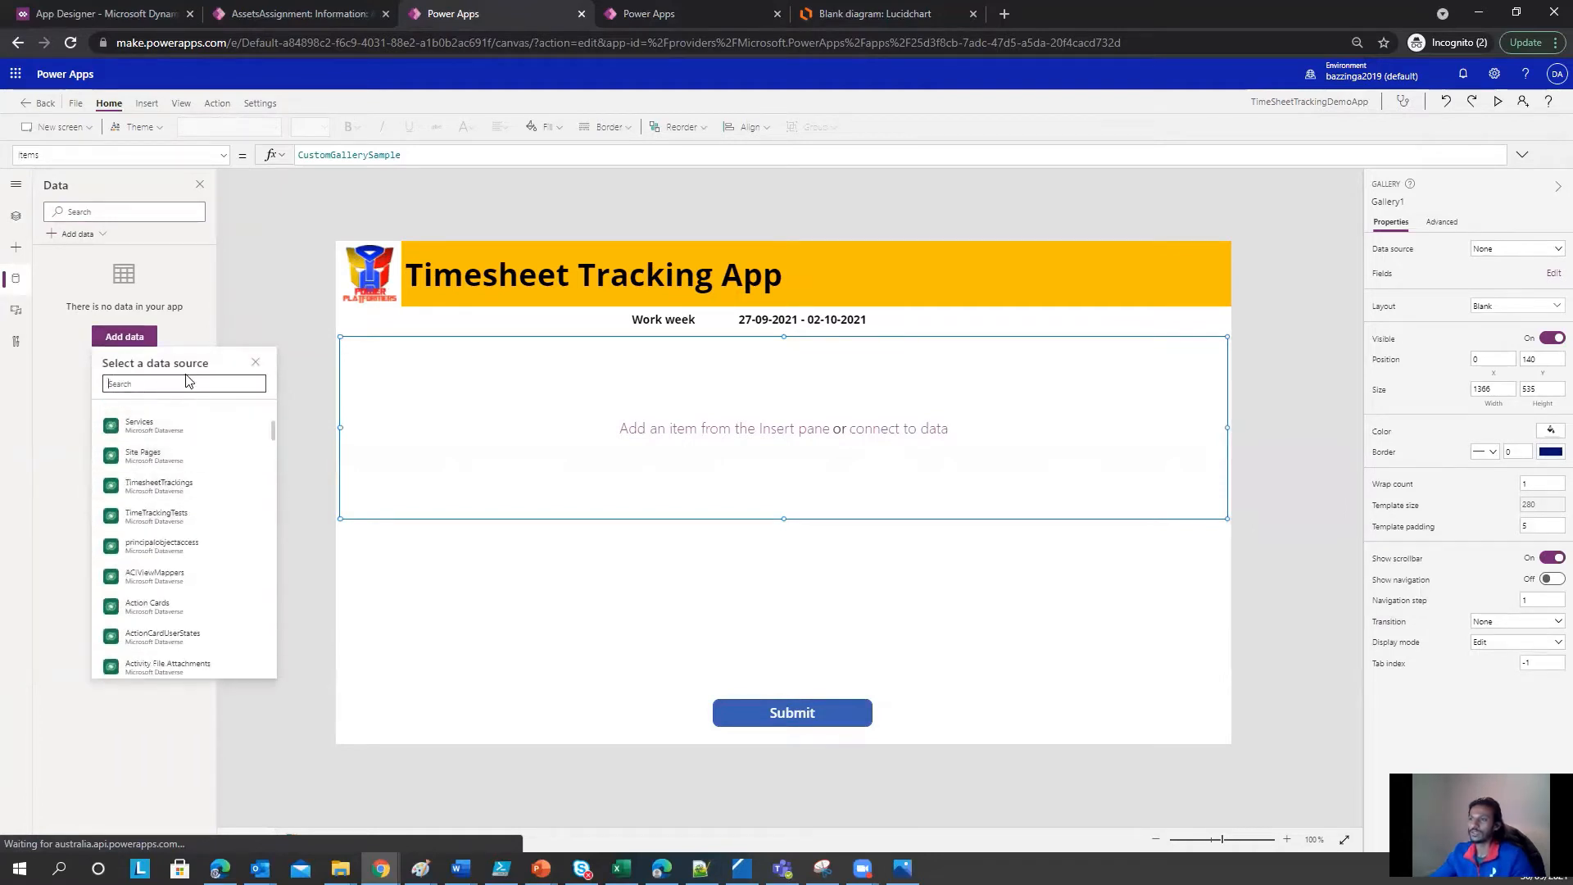
pyautogui.write('time')
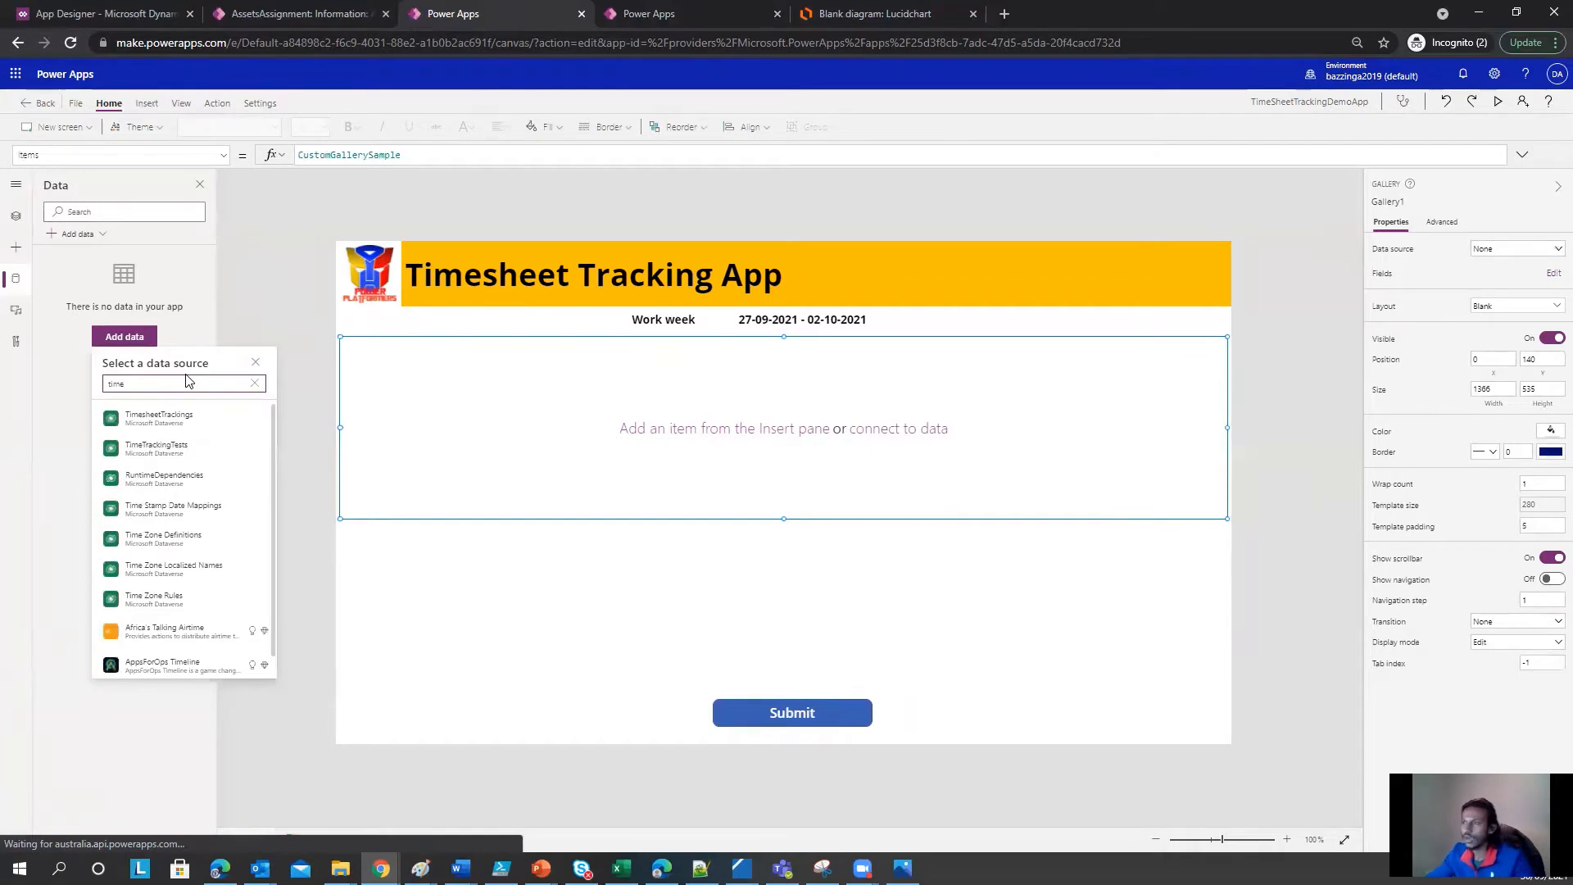
pyautogui.click(158, 418)
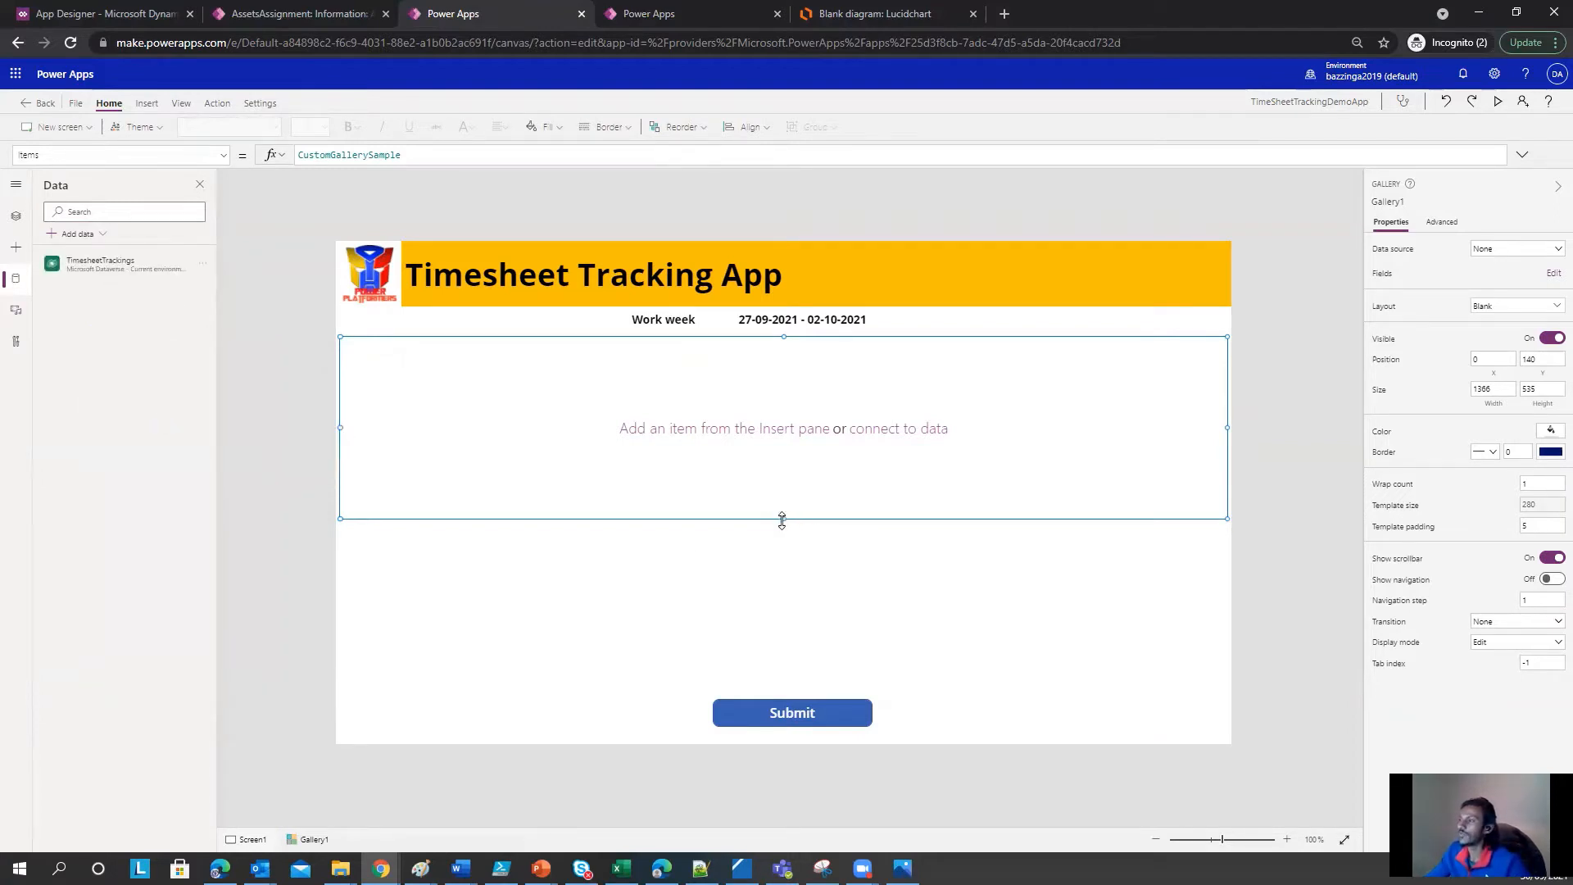
# Step: Stretch the gallery's template down to a size of about 526 and set the gallery's Items formula to TimesheetTrackings
pyautogui.moveTo(783, 521); pyautogui.dragTo(779, 683)
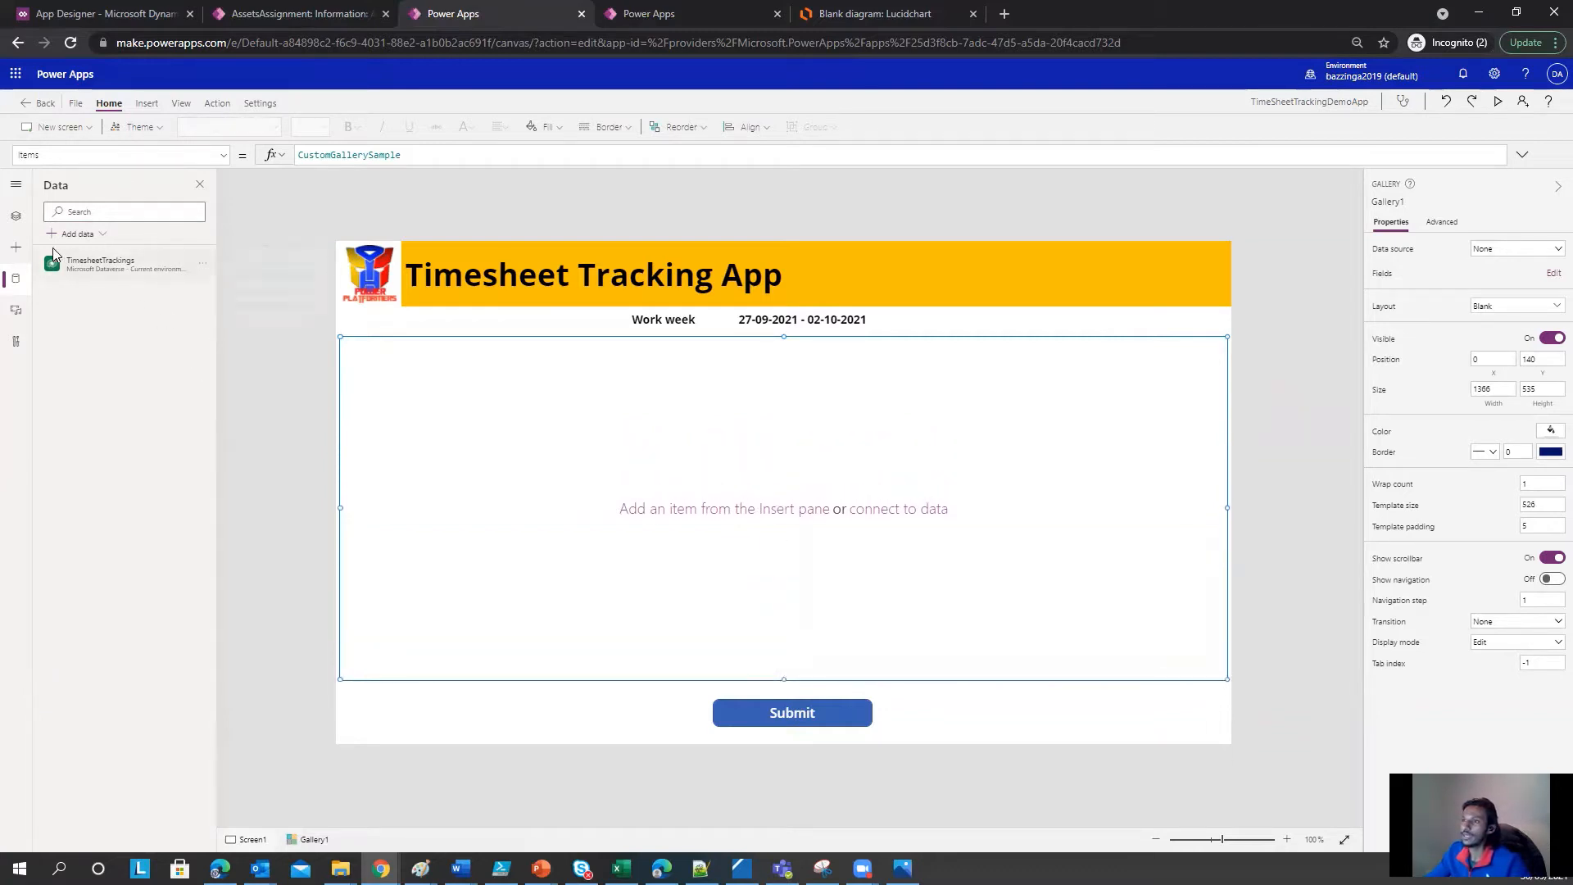
pyautogui.moveTo(121, 262)
pyautogui.doubleClick(379, 156)
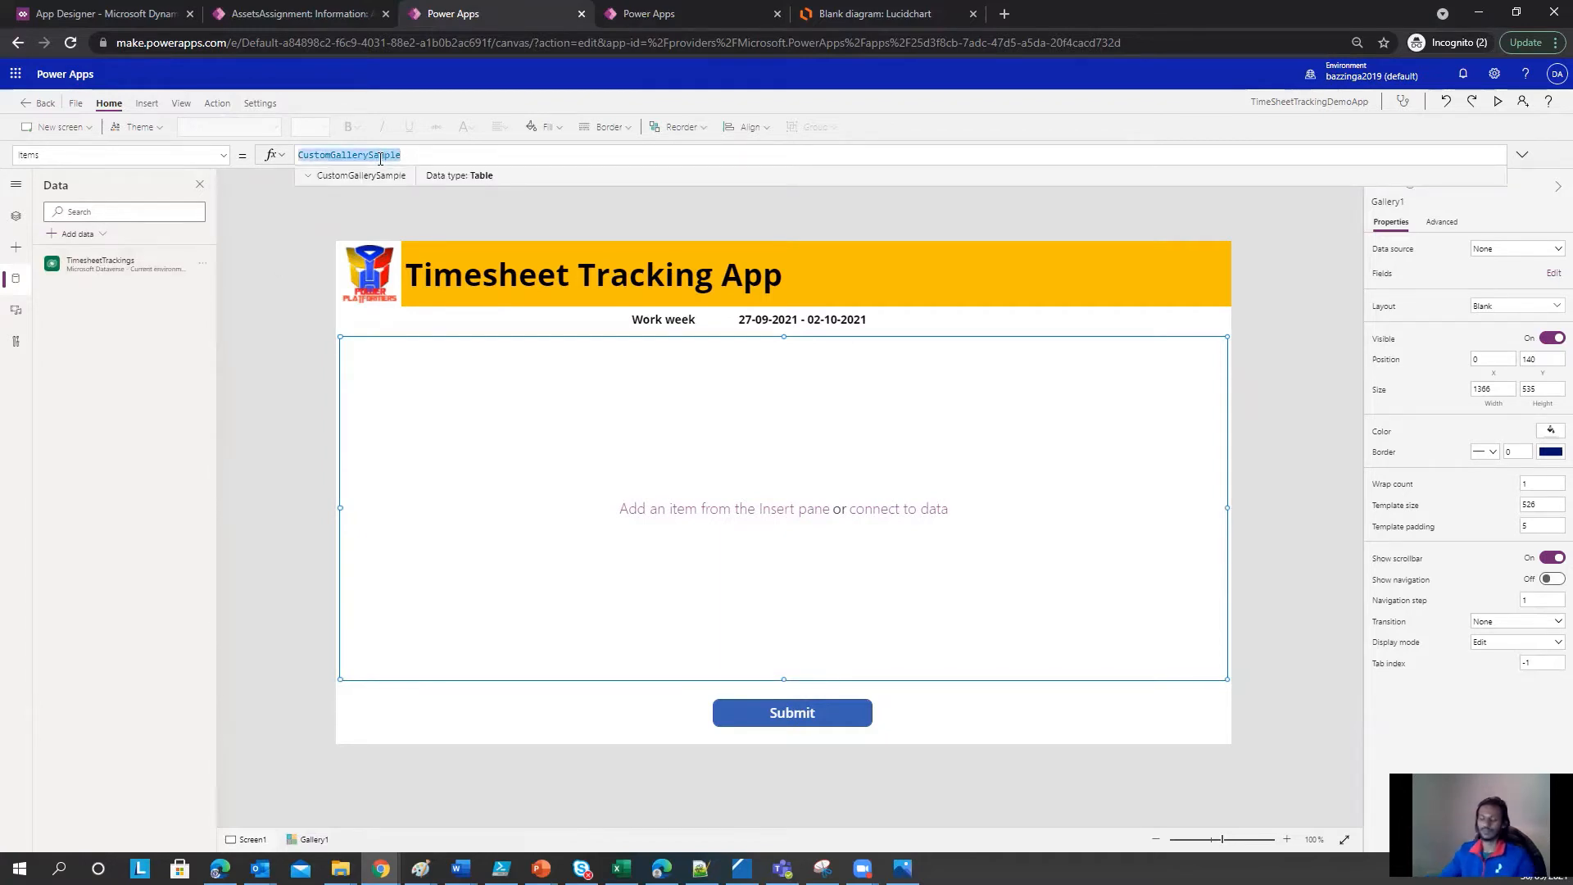
pyautogui.press('BackSpace')
pyautogui.write('TimesheetTrackings')
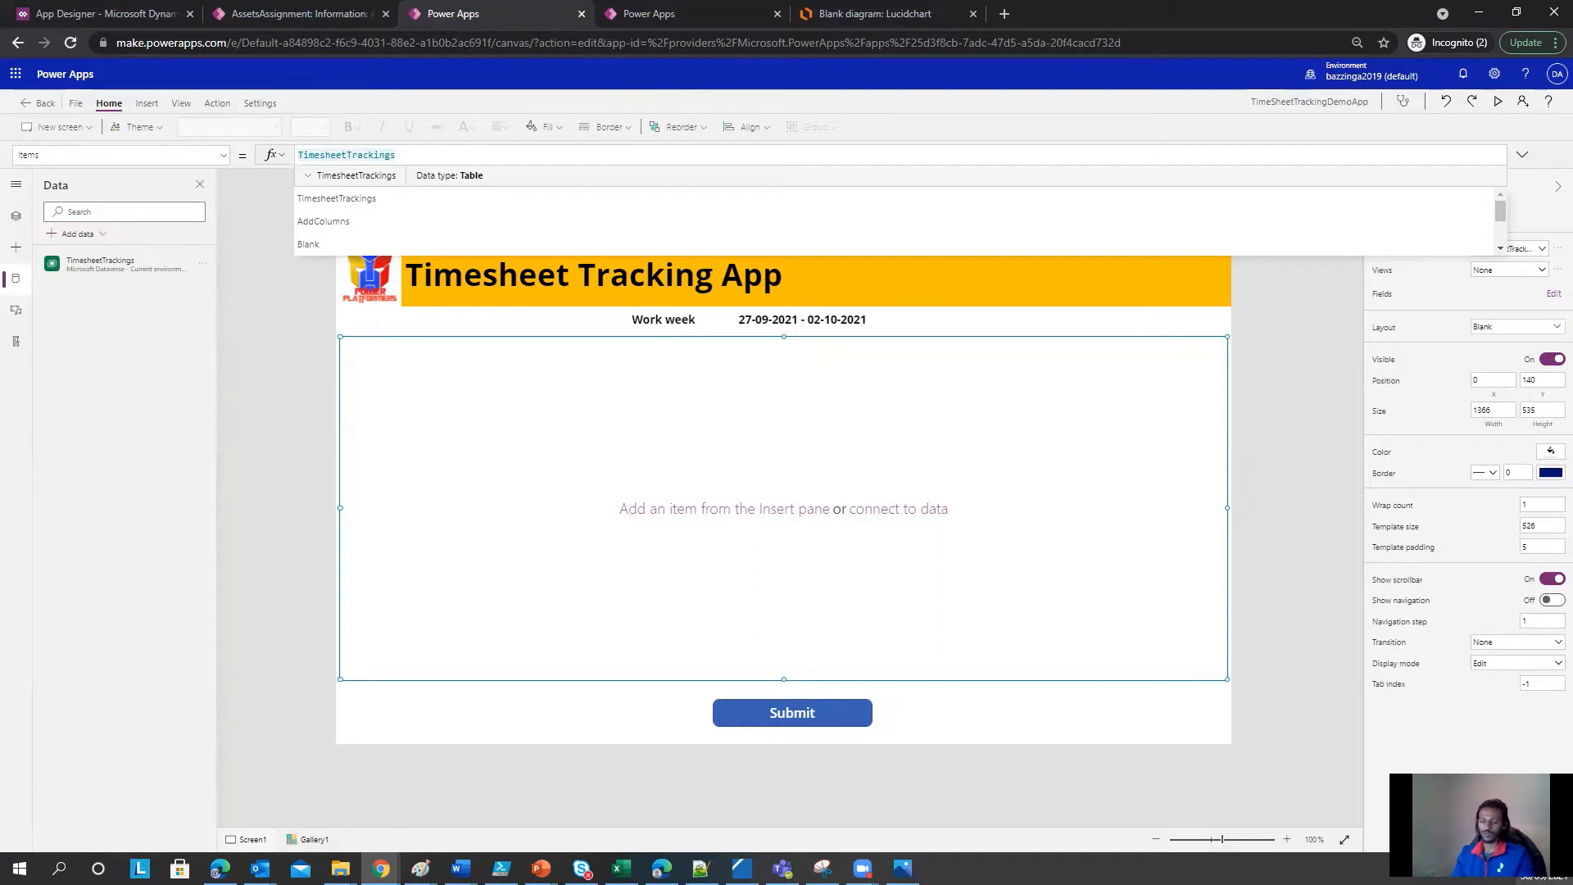
# Step: Change the gallery's Items formula to Choices(TimesheetTrackings.Day)
pyautogui.write('?')
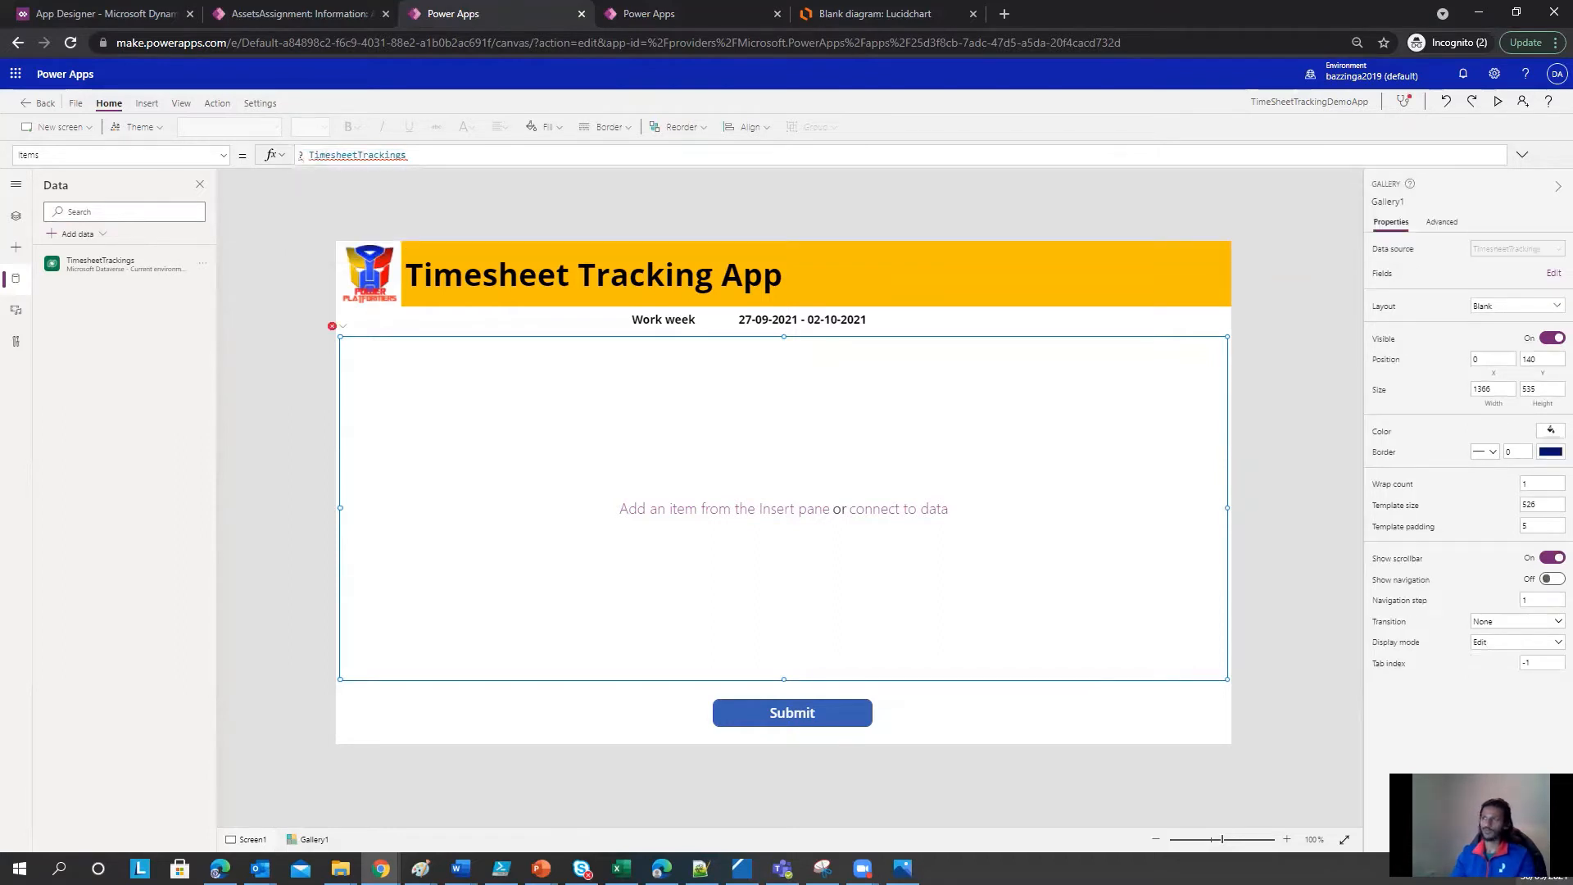
pyautogui.press('BackSpace')
pyautogui.write('Choic ')
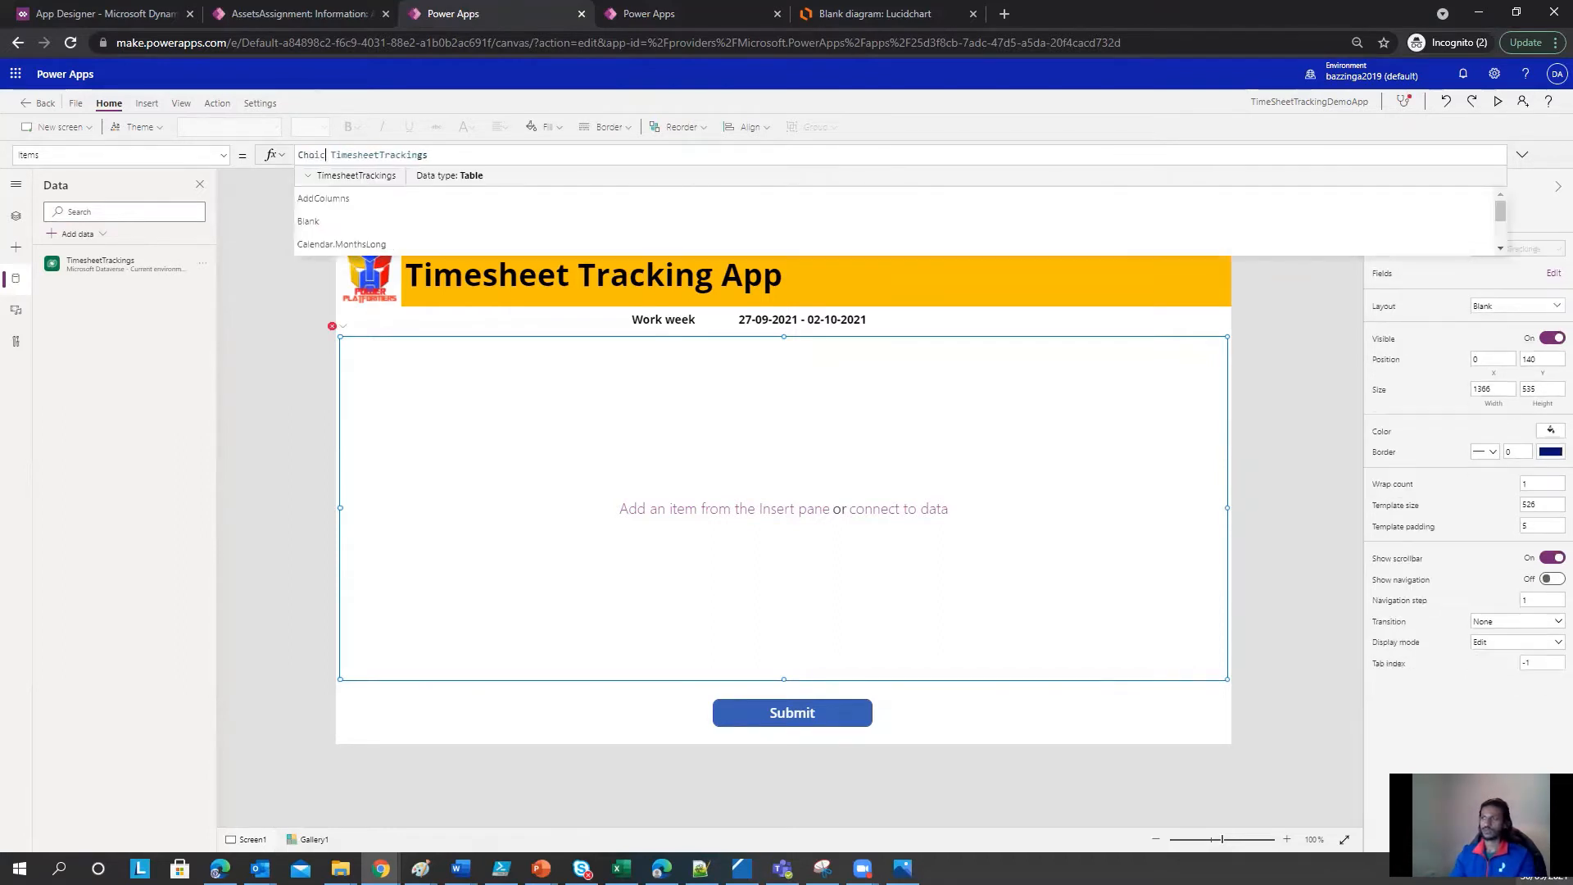
pyautogui.write('es(')
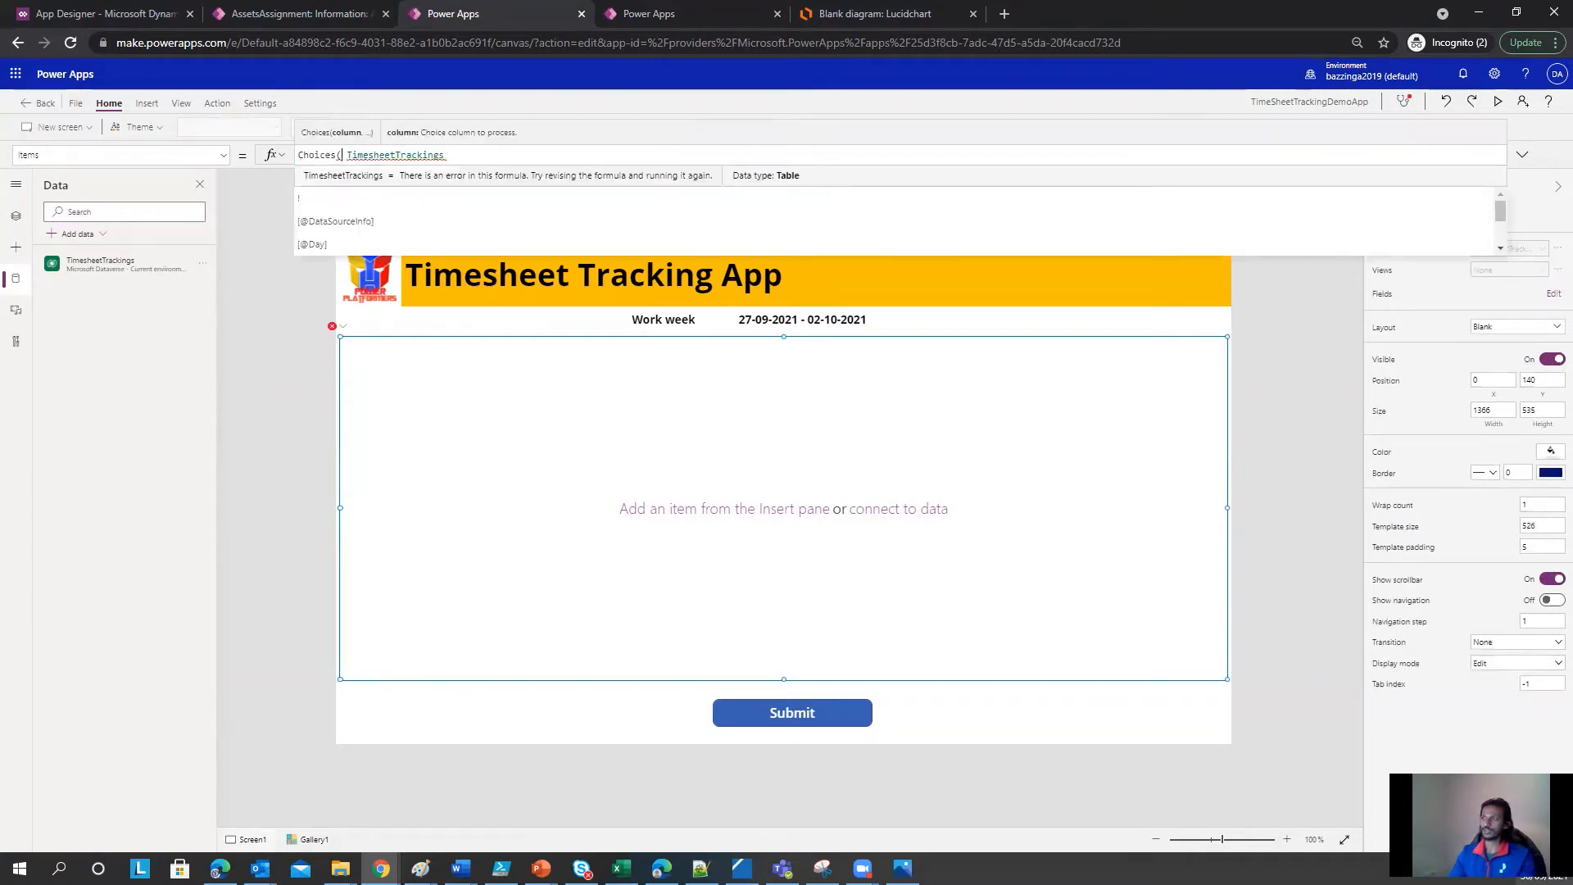
pyautogui.press('Delete')
pyautogui.write(',')
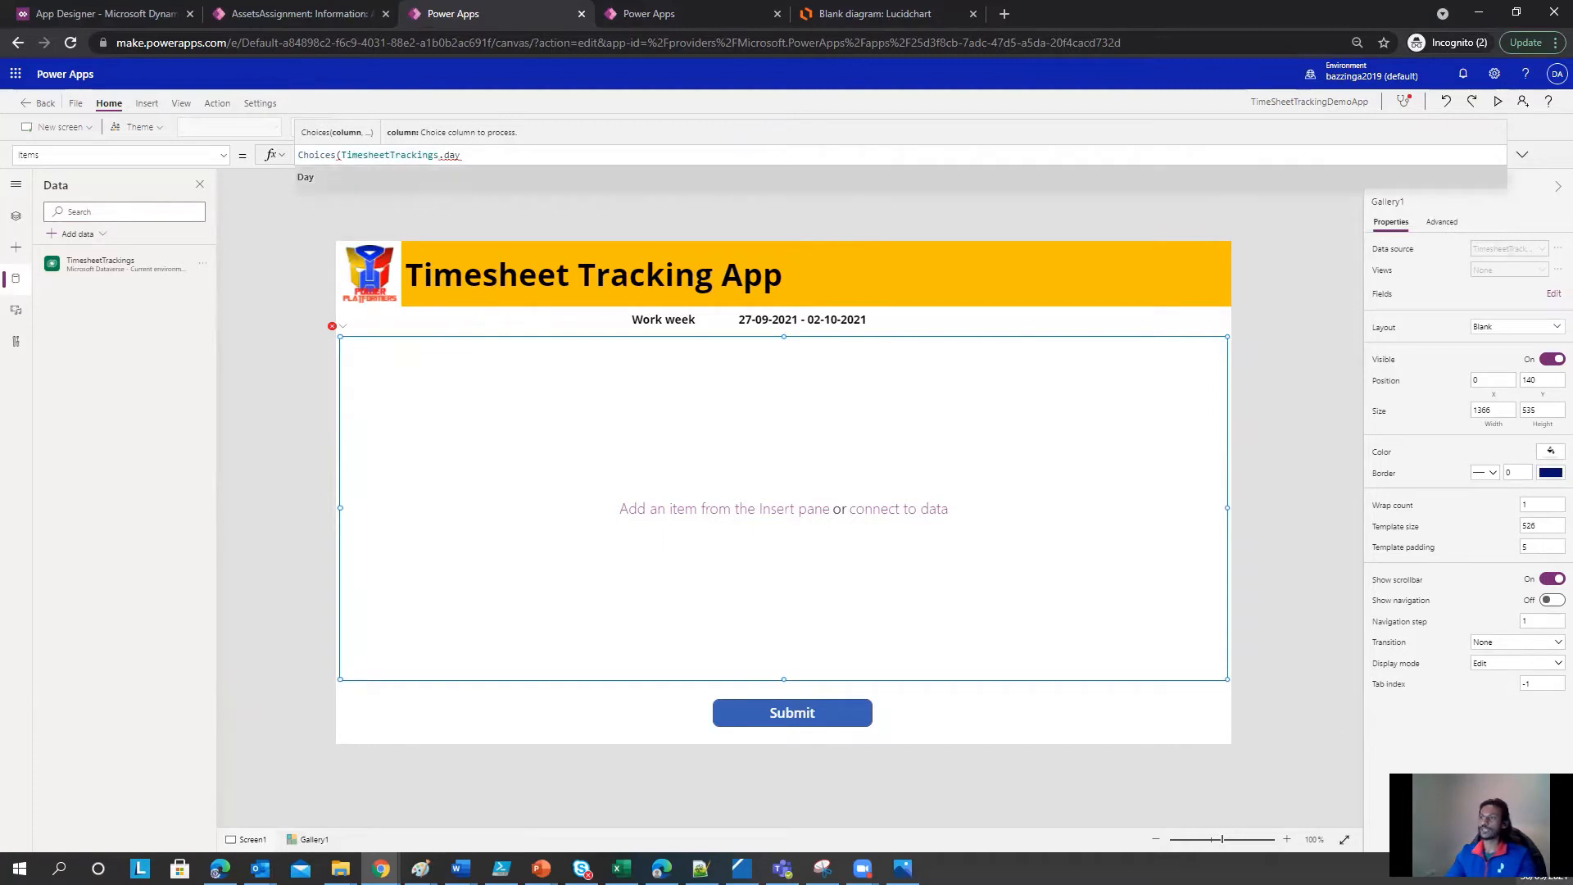
pyautogui.press('Tab')
pyautogui.write(')')
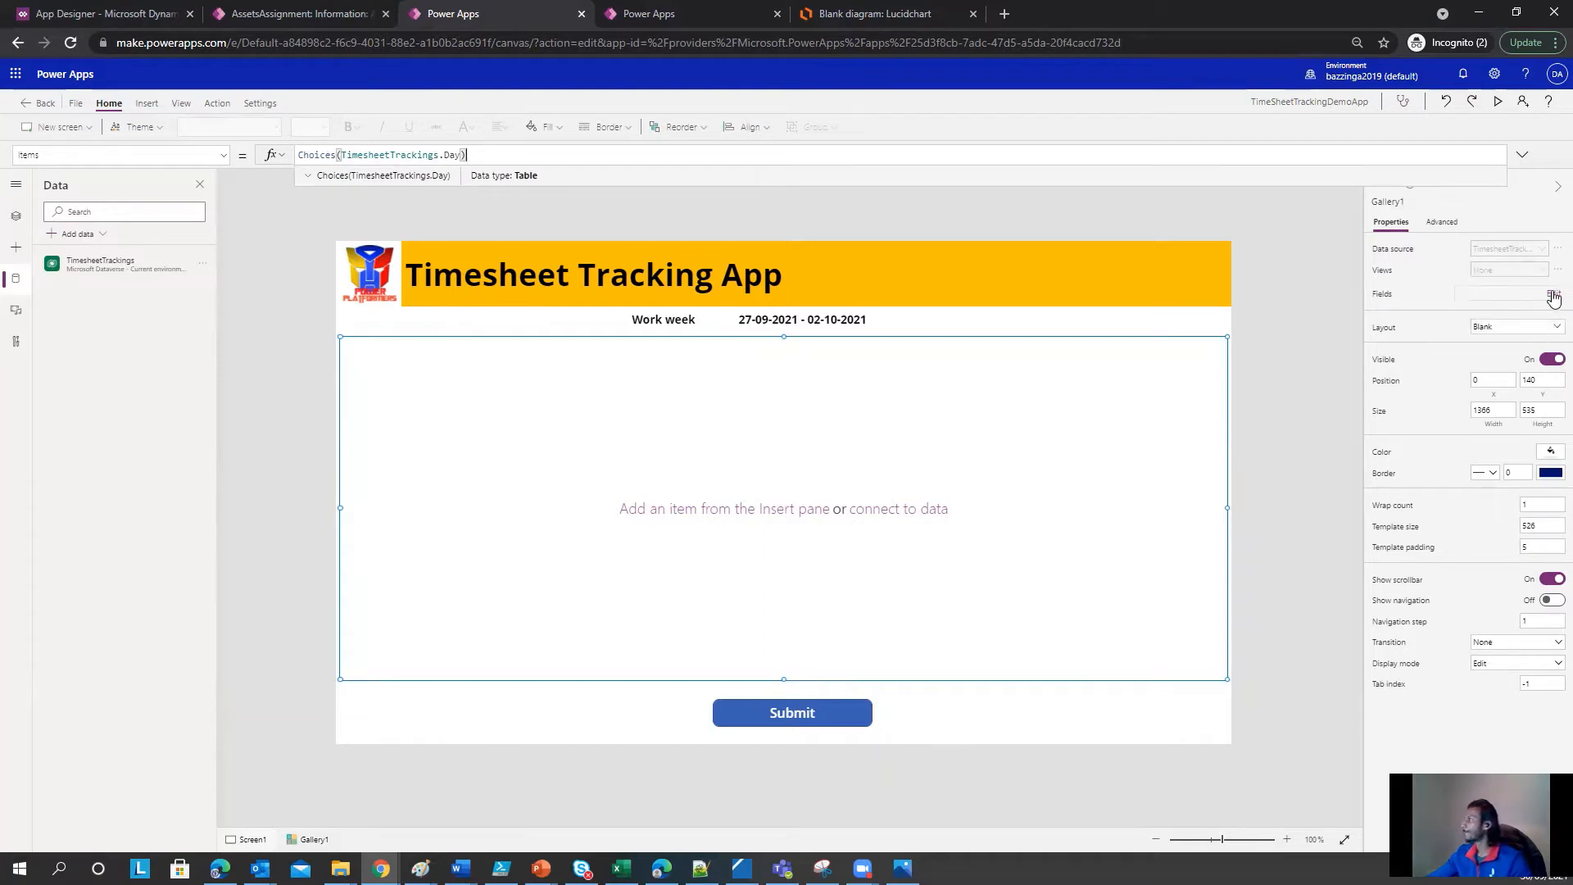
# Step: Set the gallery's layout to Title and look through the listed days down to Saturday
pyautogui.click(1534, 328)
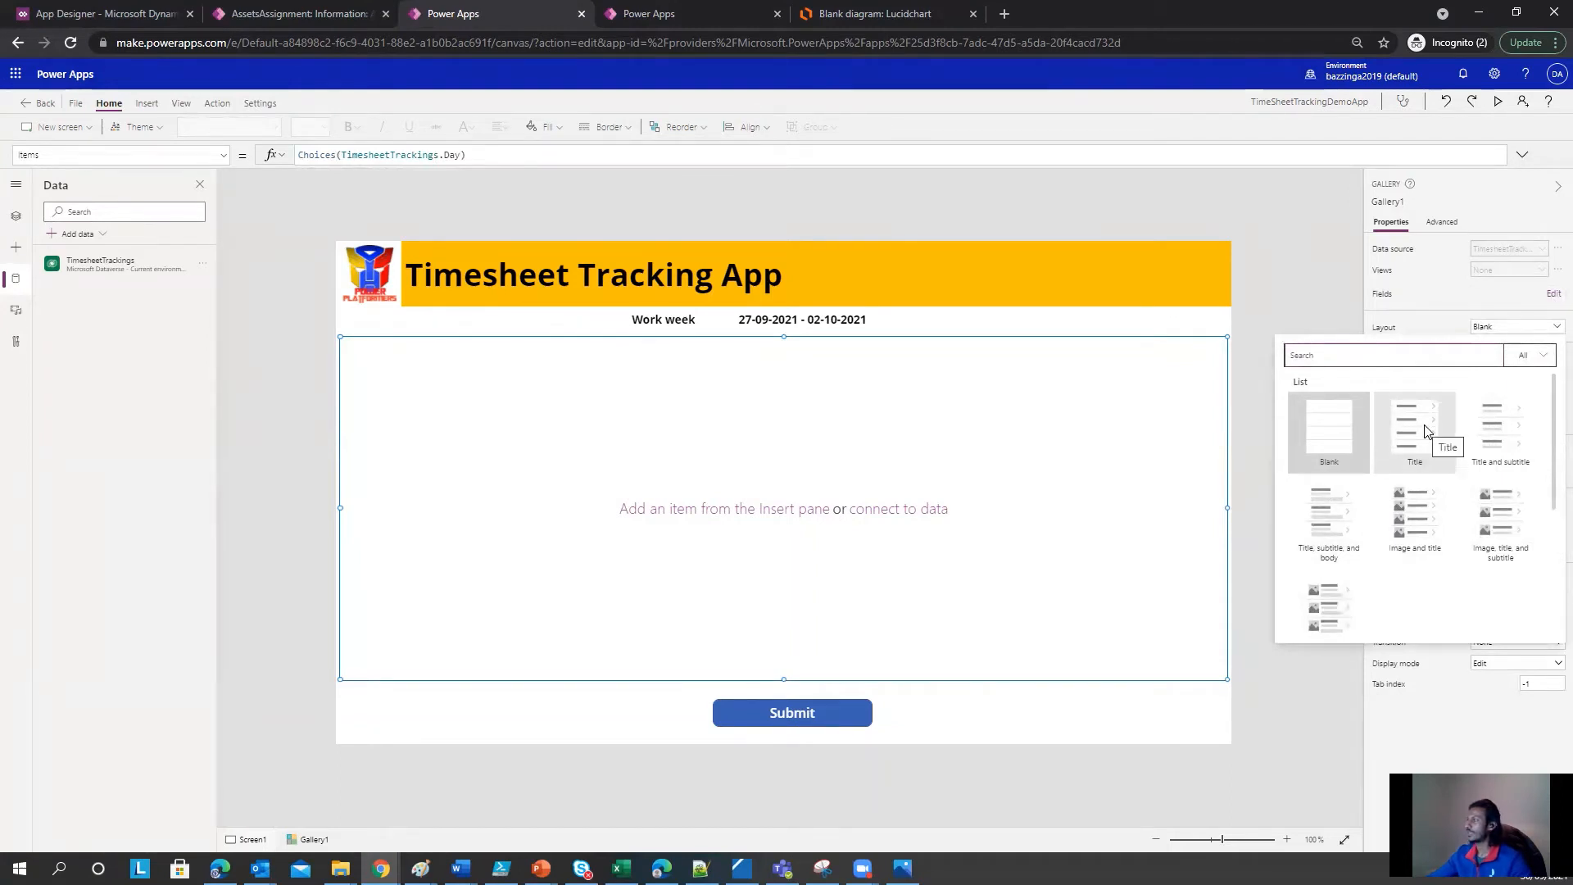
pyautogui.click(1427, 432)
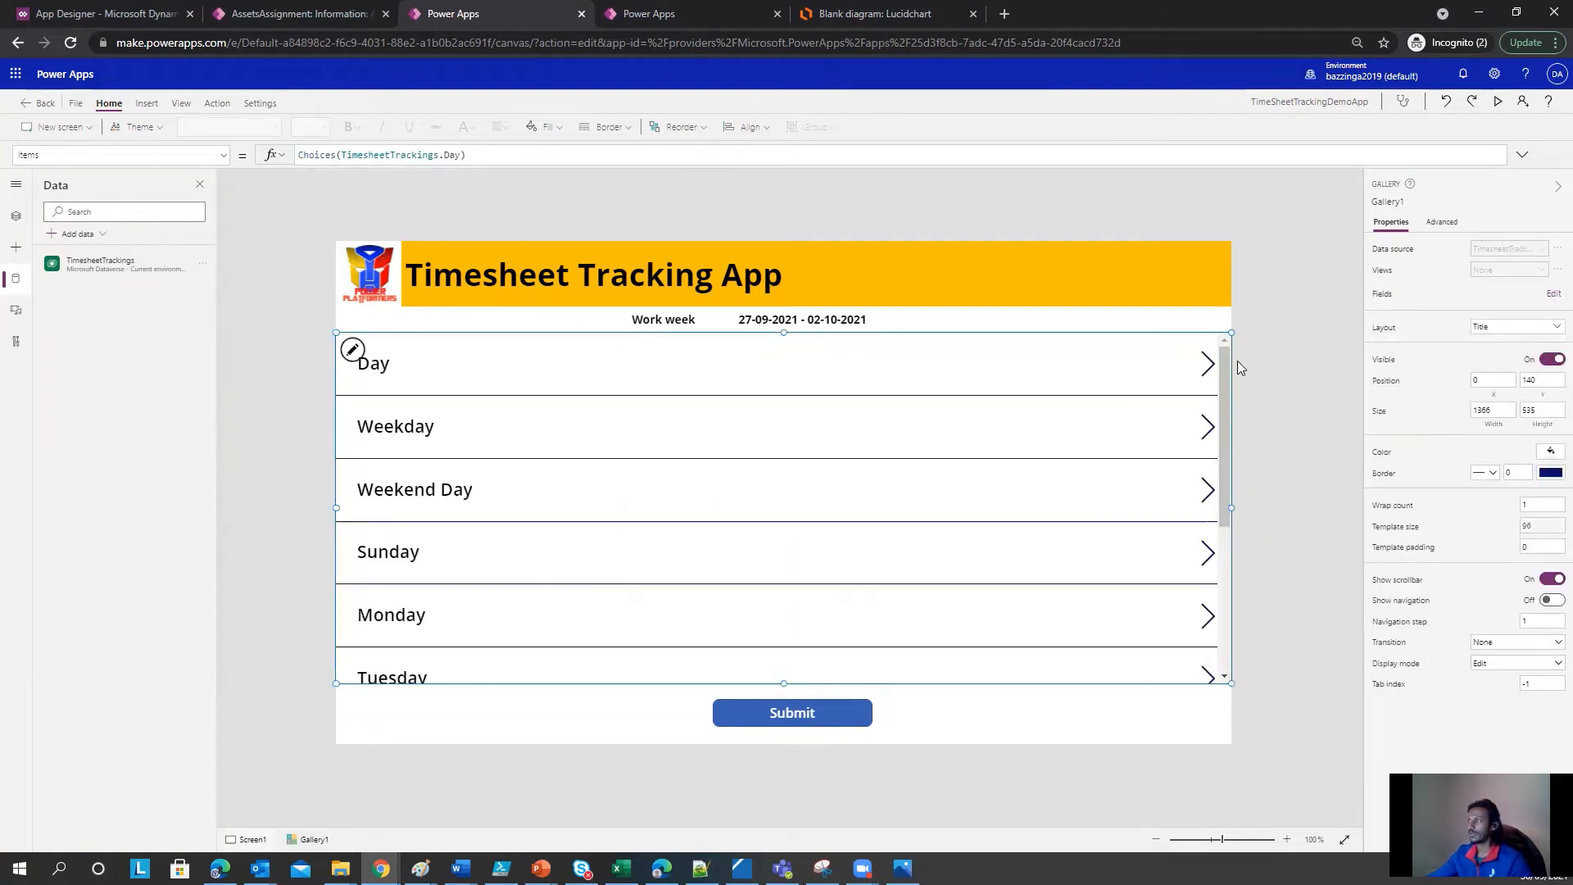
pyautogui.moveTo(1224, 366); pyautogui.dragTo(1211, 328)
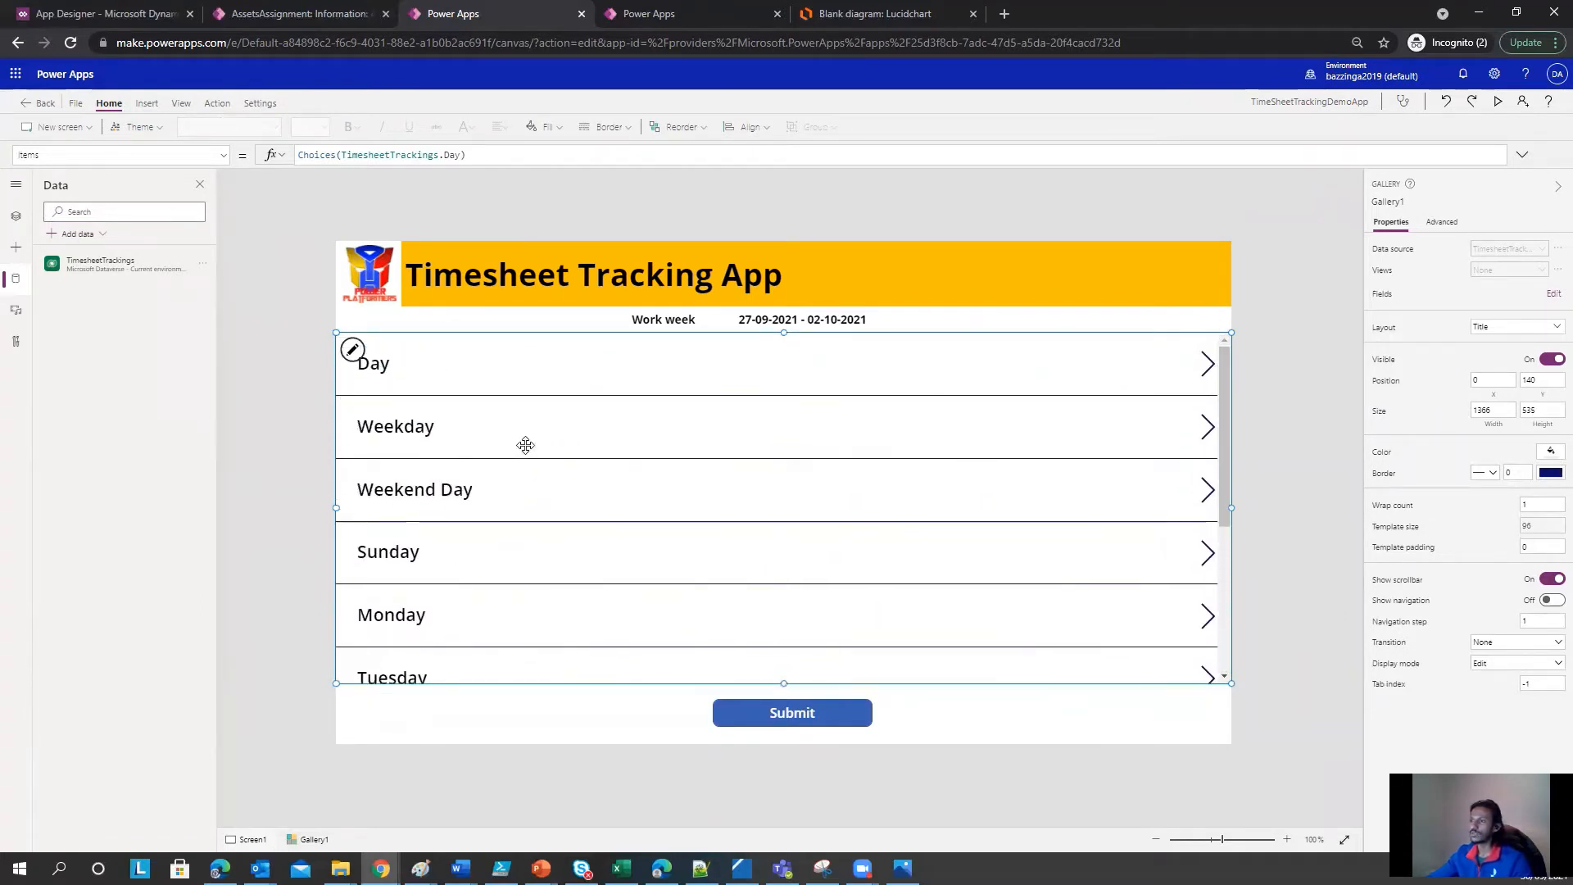
pyautogui.moveTo(1227, 364); pyautogui.dragTo(1200, 506)
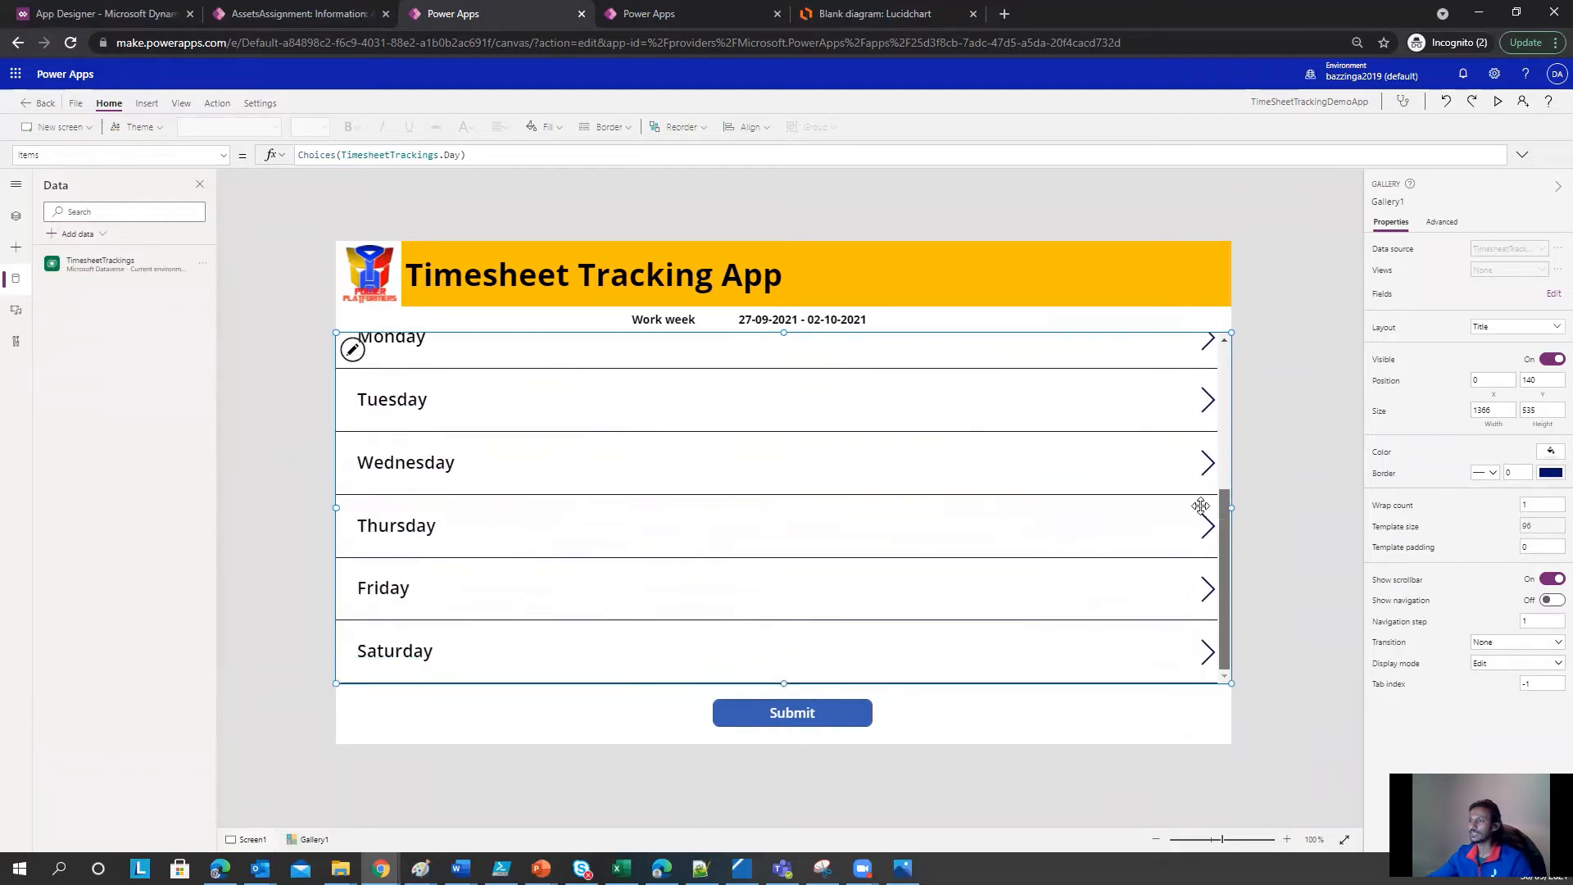
# Step: Change the gallery's Items formula to LastN(Choices(TimesheetTrackings.Day),6)
pyautogui.click(311, 154)
pyautogui.write('LastN')
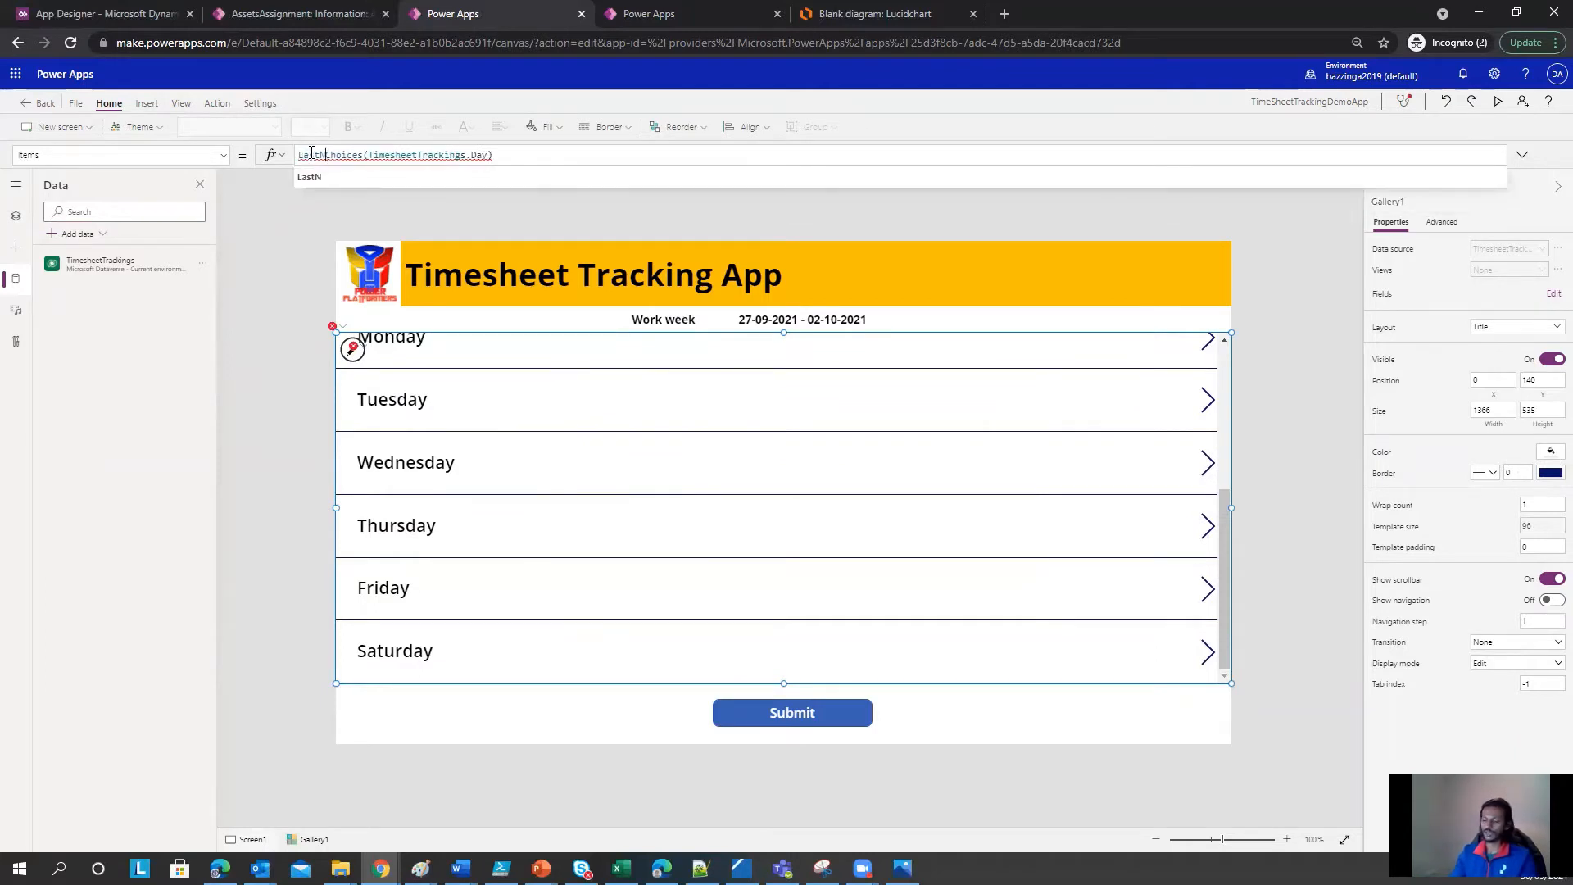
pyautogui.write('(')
pyautogui.press('End')
pyautogui.write(')')
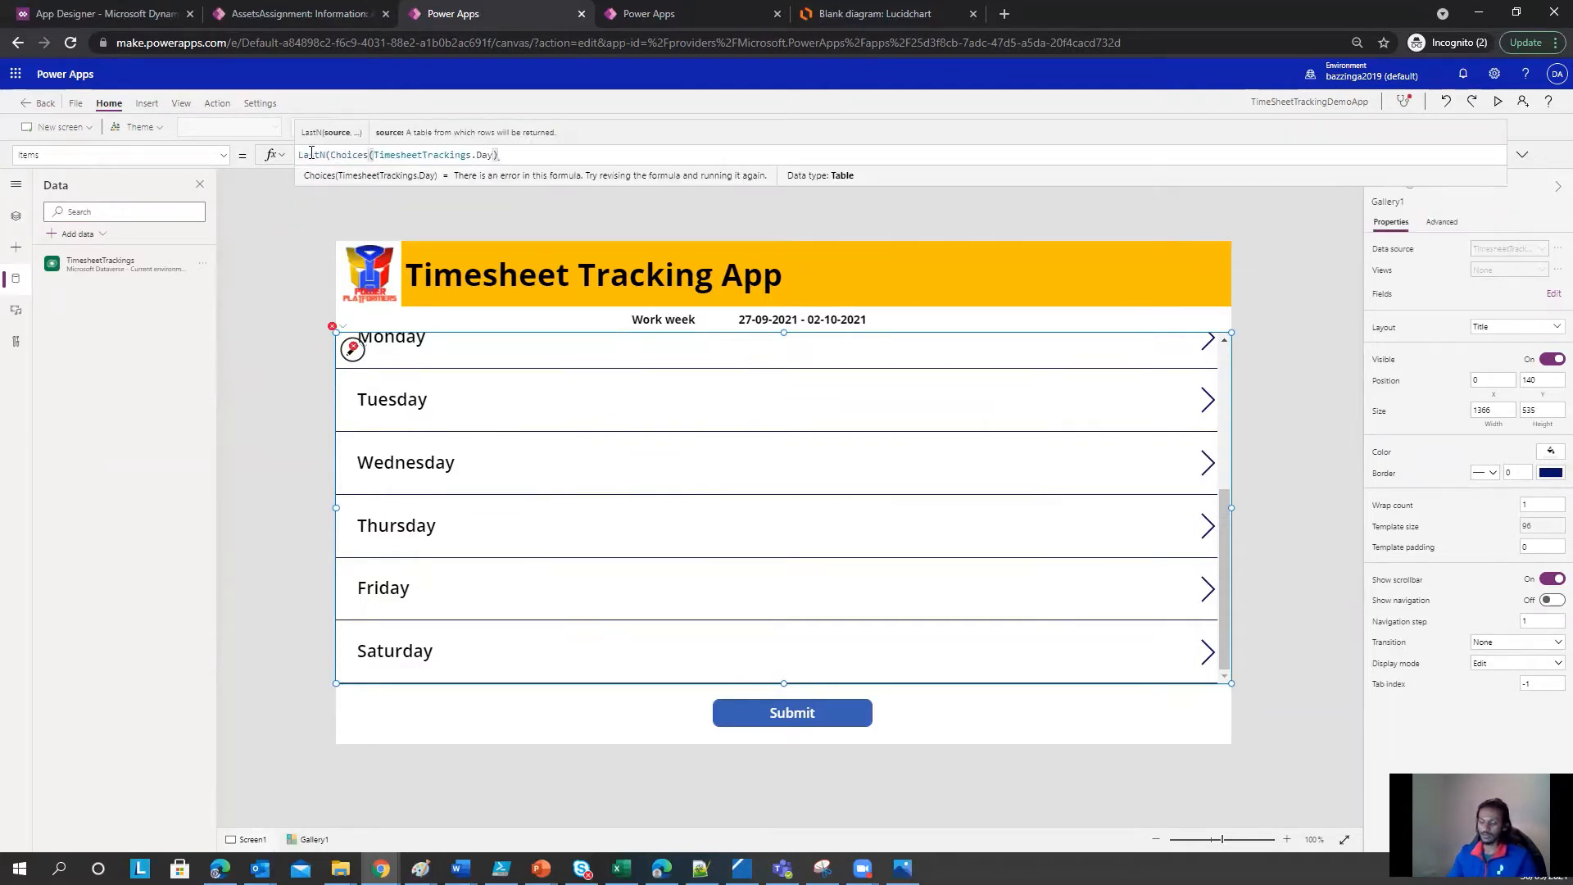
pyautogui.write(',')
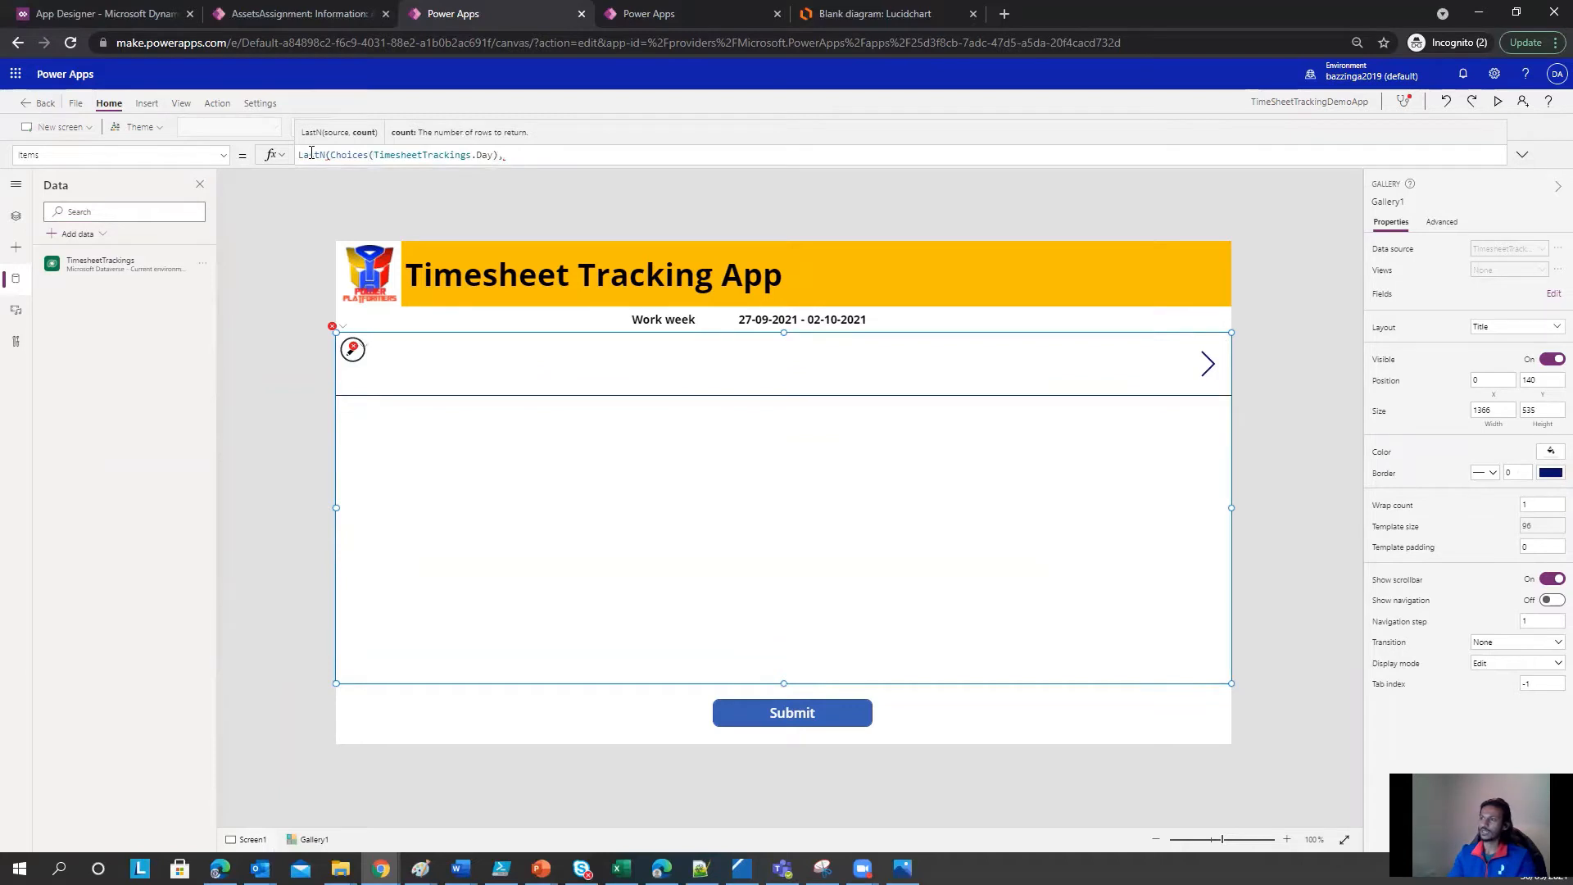
pyautogui.write('6)')
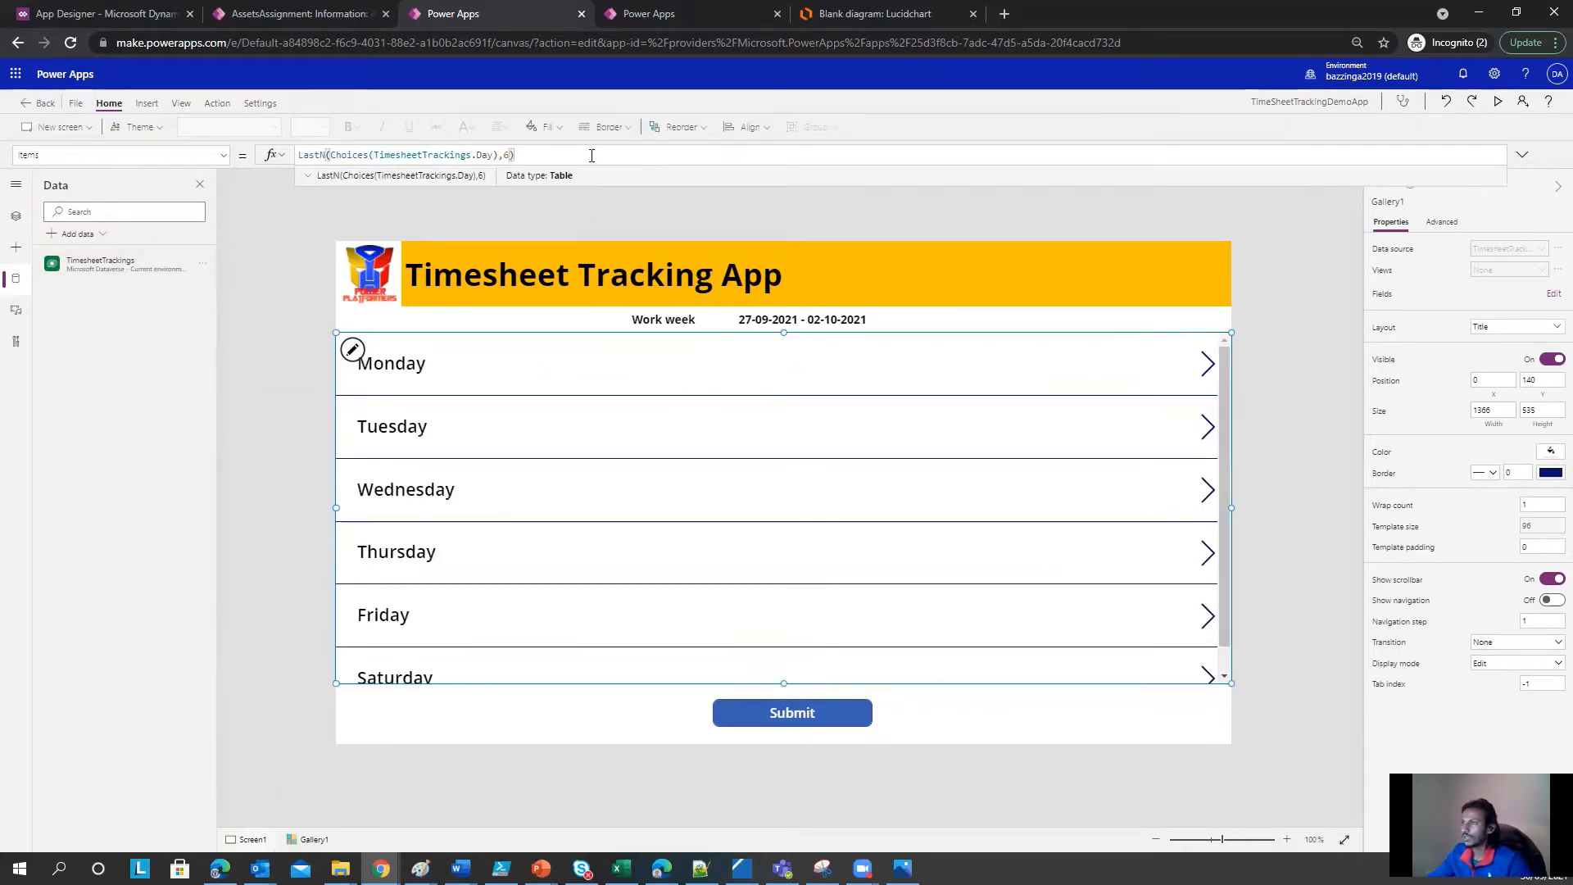
# Step: Move the Submit button down to Y position 720 and stretch the gallery's lower edge to a height of about 580
pyautogui.click(826, 719)
pyautogui.moveTo(826, 719); pyautogui.dragTo(787, 709)
pyautogui.click(790, 664)
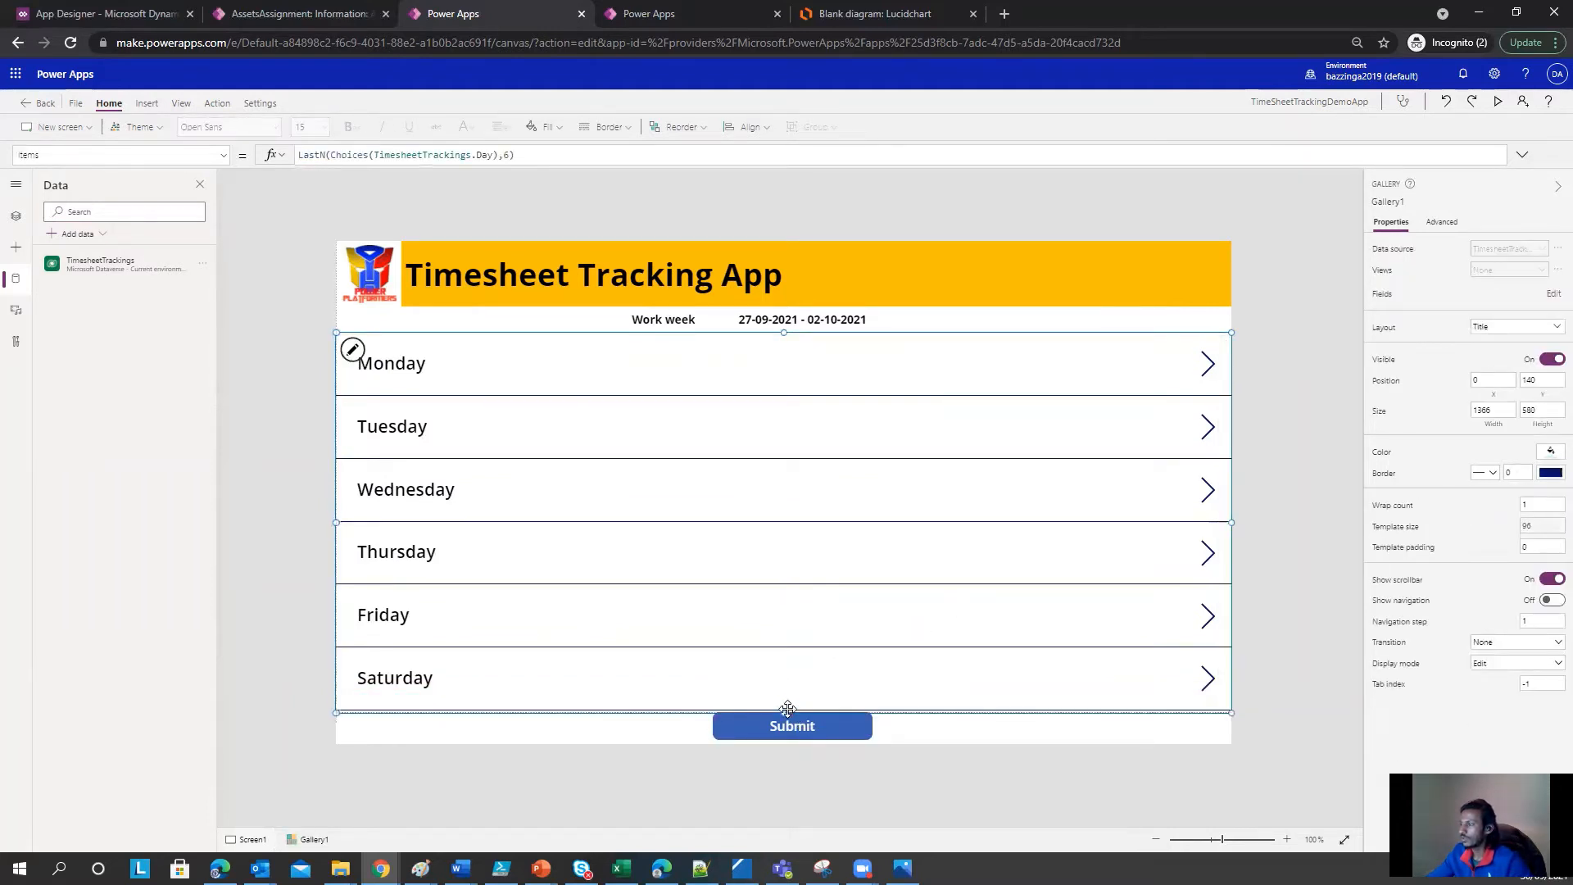
pyautogui.click(964, 742)
pyautogui.click(796, 723)
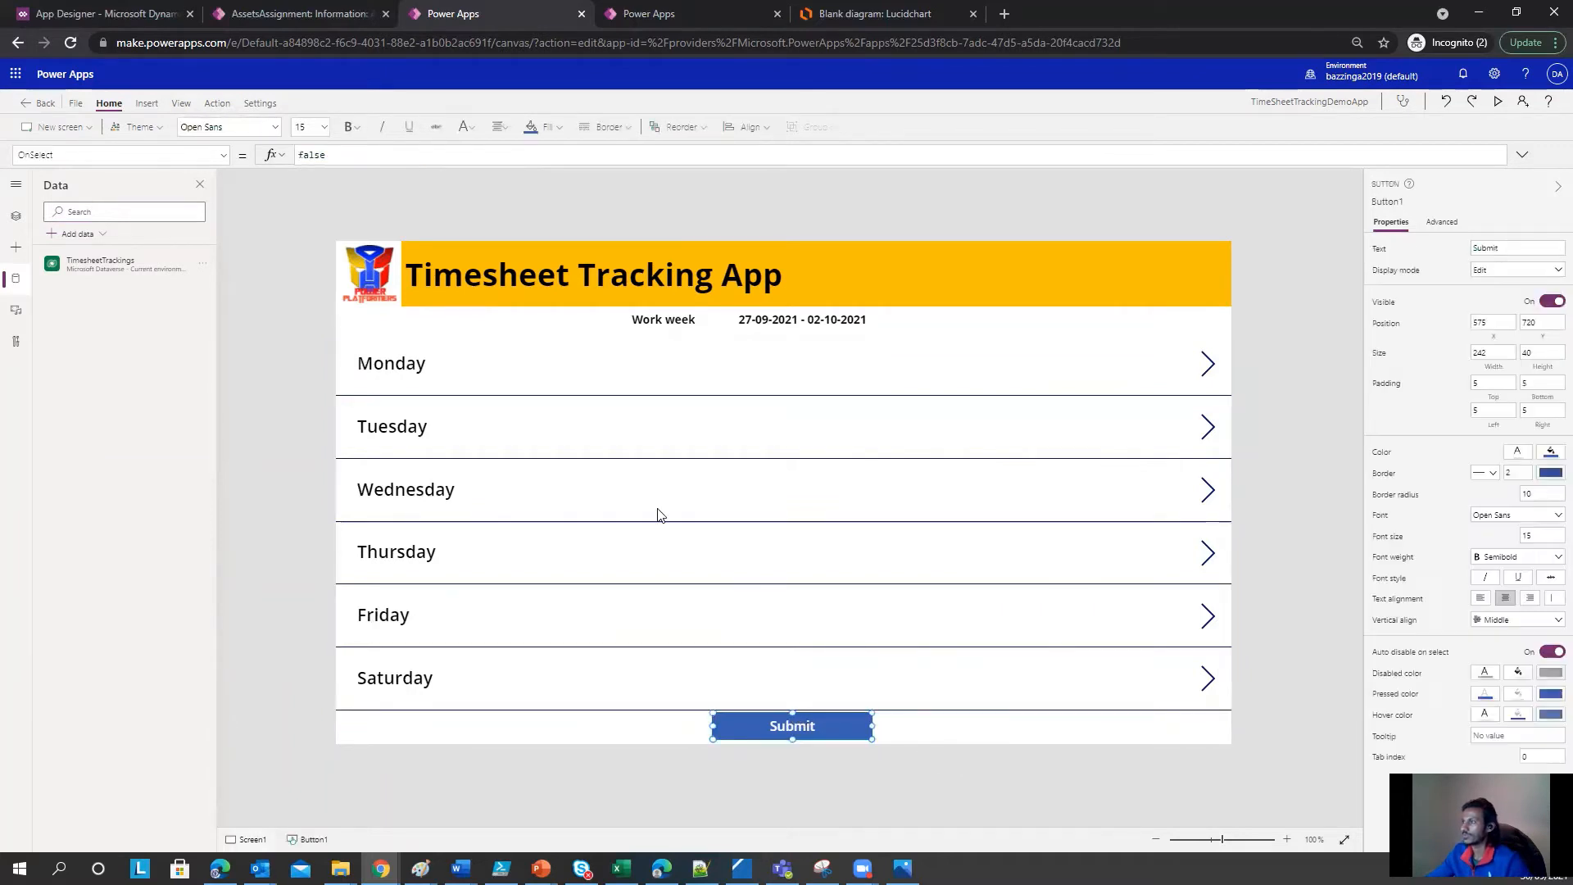
# Step: Delete the arrow icon from the gallery rows and shrink the day label to about 231 wide and 43 high
pyautogui.click(643, 489)
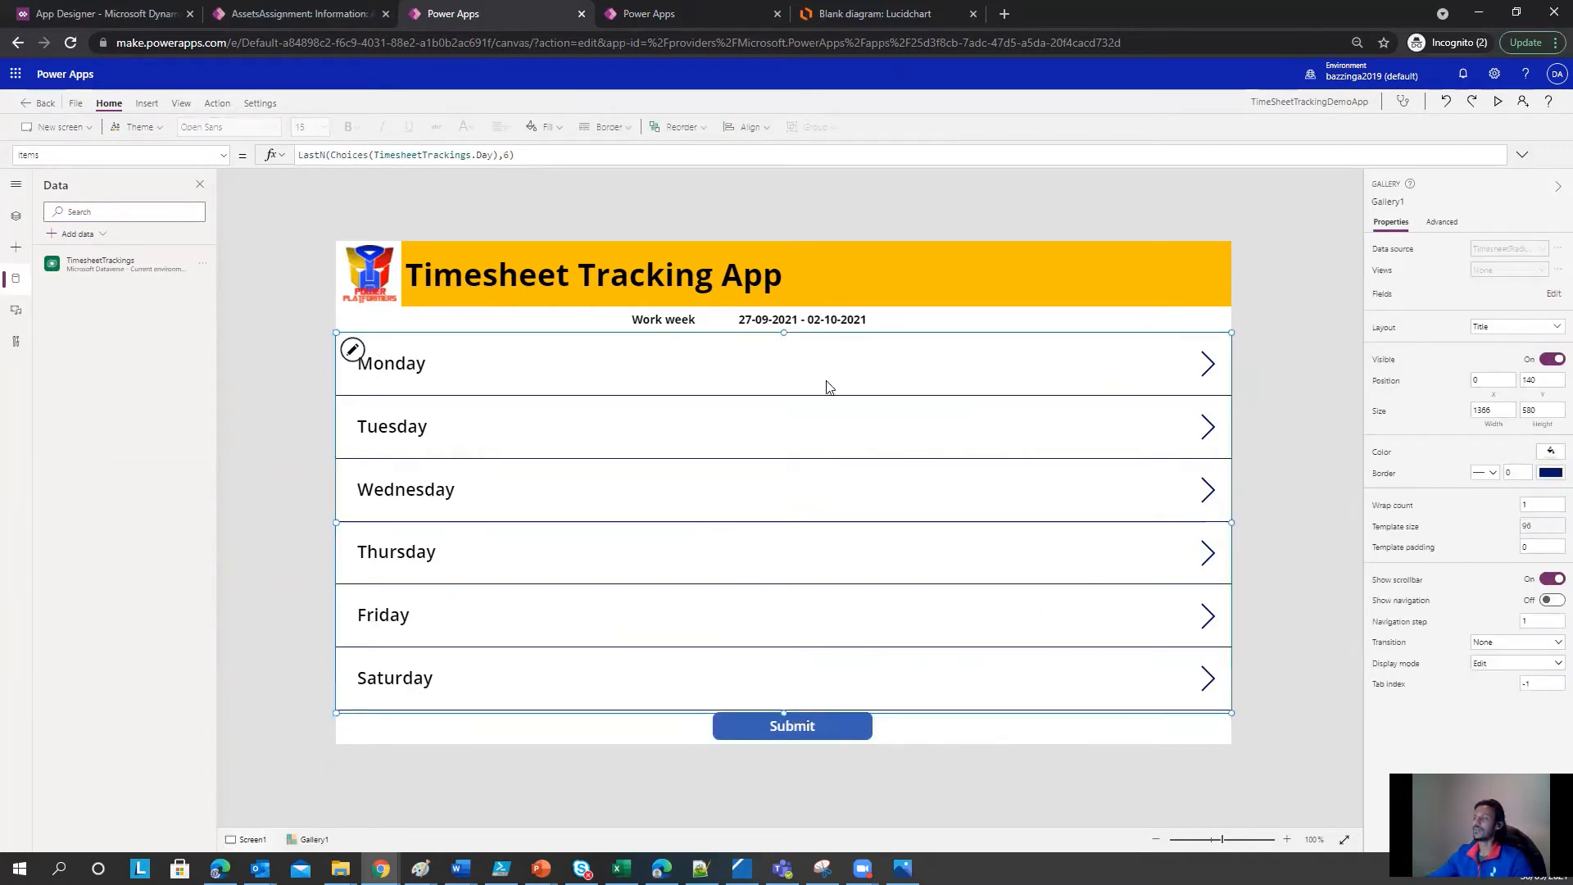
pyautogui.click(1206, 362)
pyautogui.press('Delete')
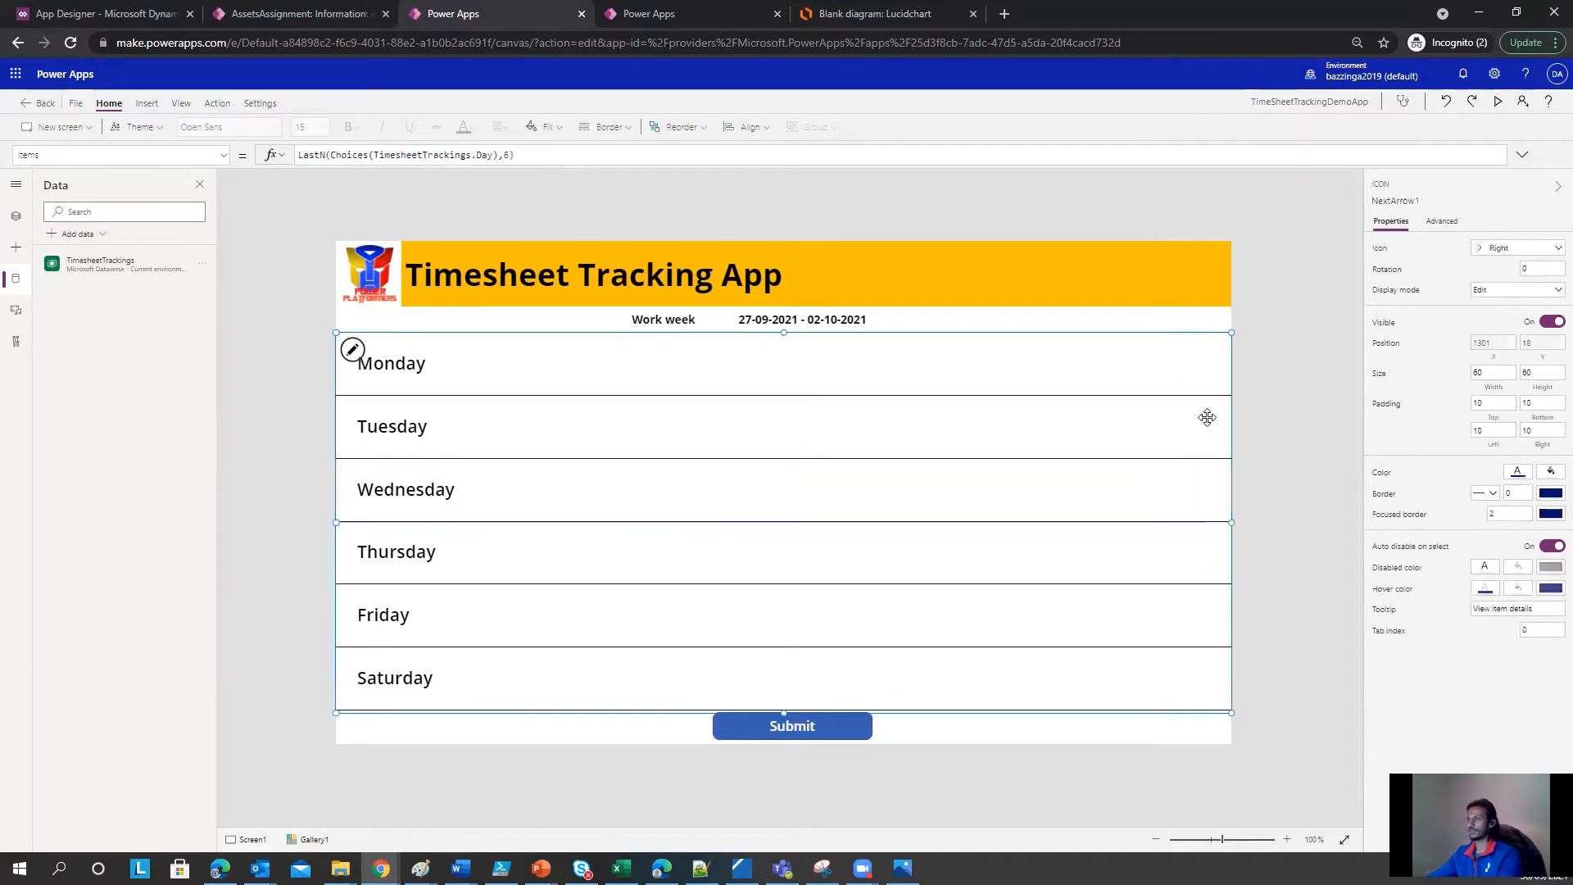
pyautogui.click(412, 363)
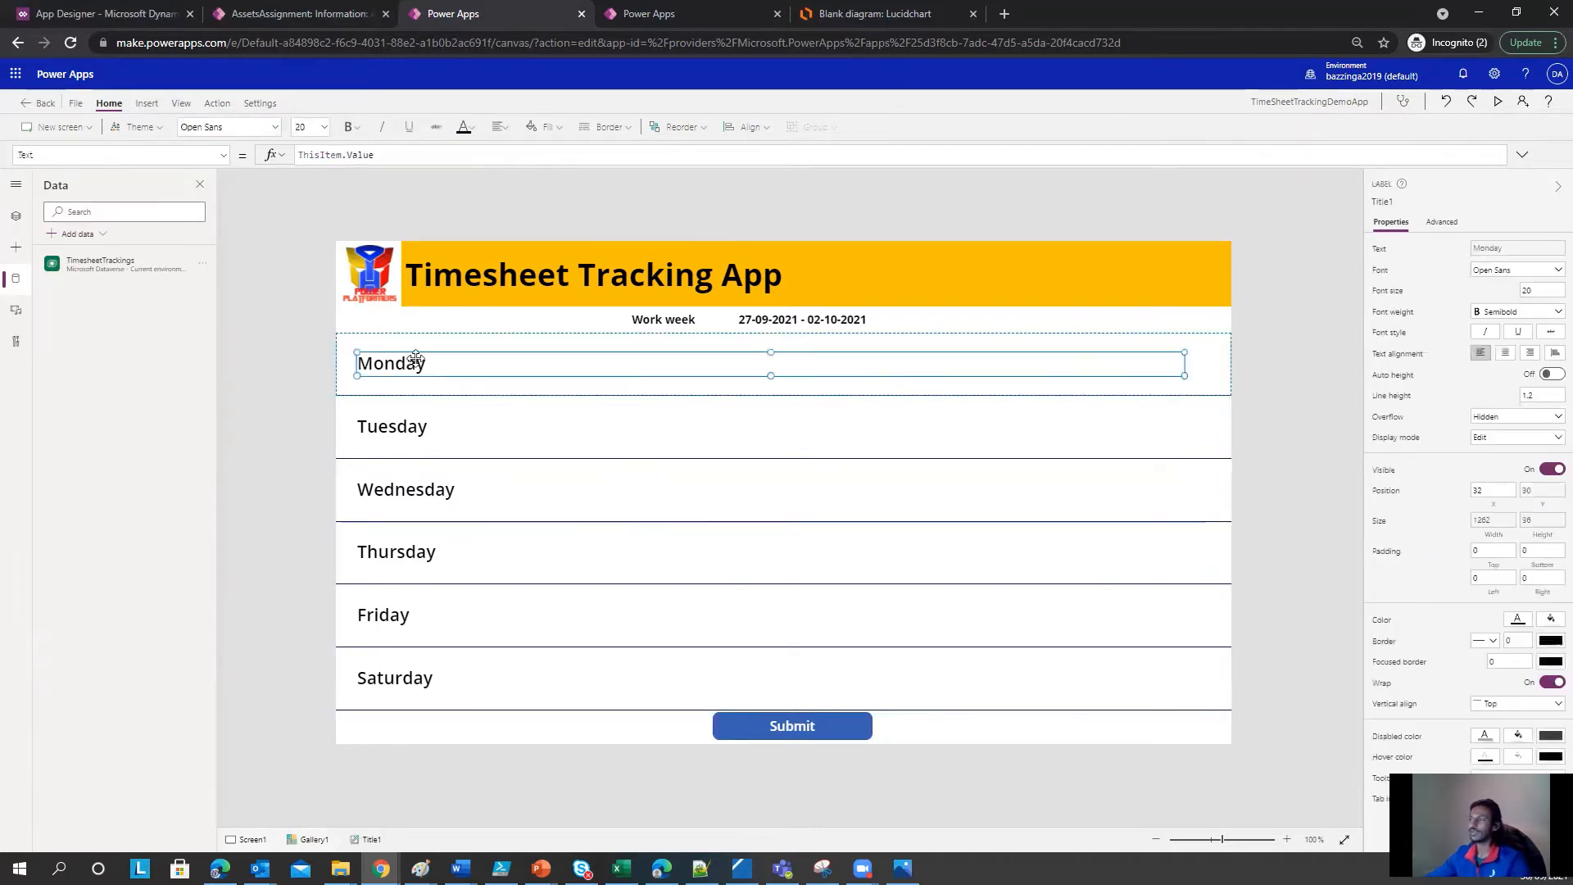
pyautogui.moveTo(1181, 352); pyautogui.dragTo(506, 348)
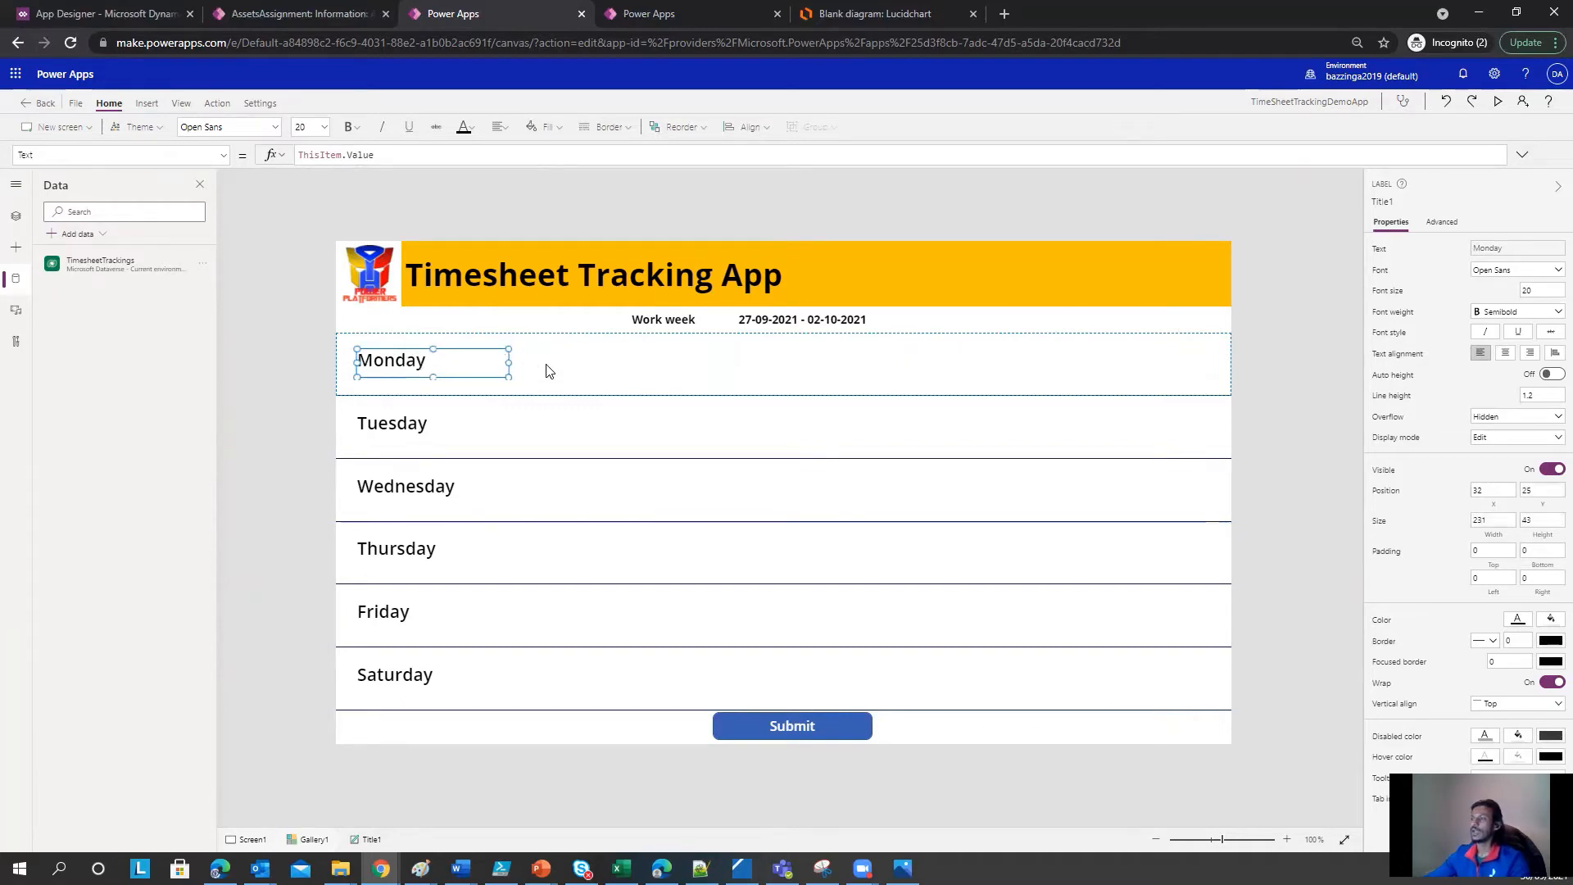
# Step: Check the Lucidchart mockup and the table columns, and insert a combo box beside the day label at about X 263, Y 26
pyautogui.click(888, 13)
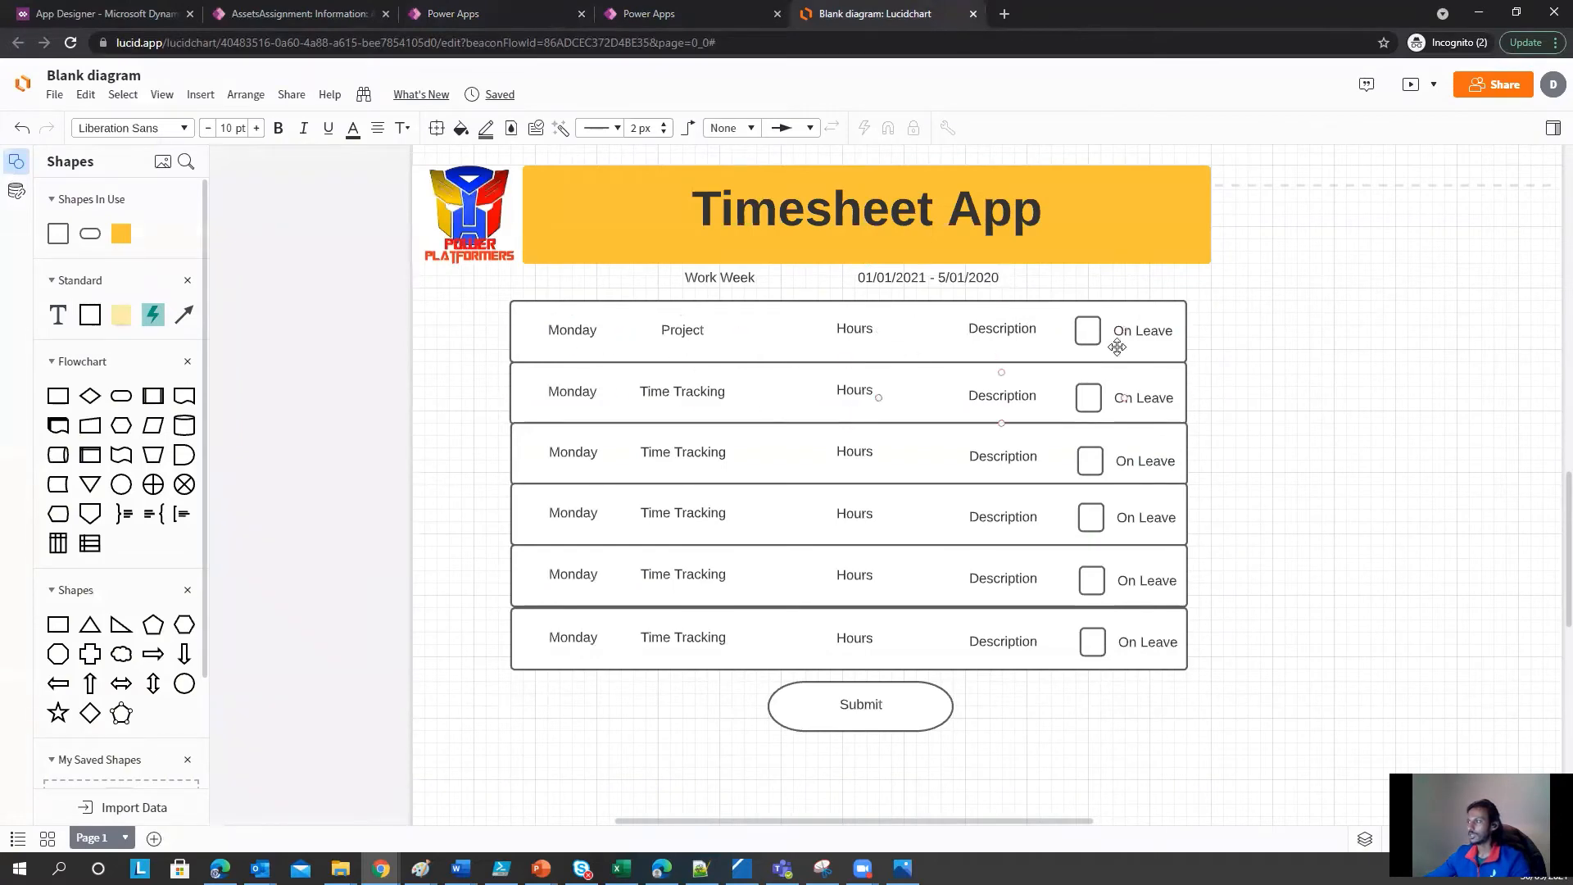
pyautogui.click(648, 15)
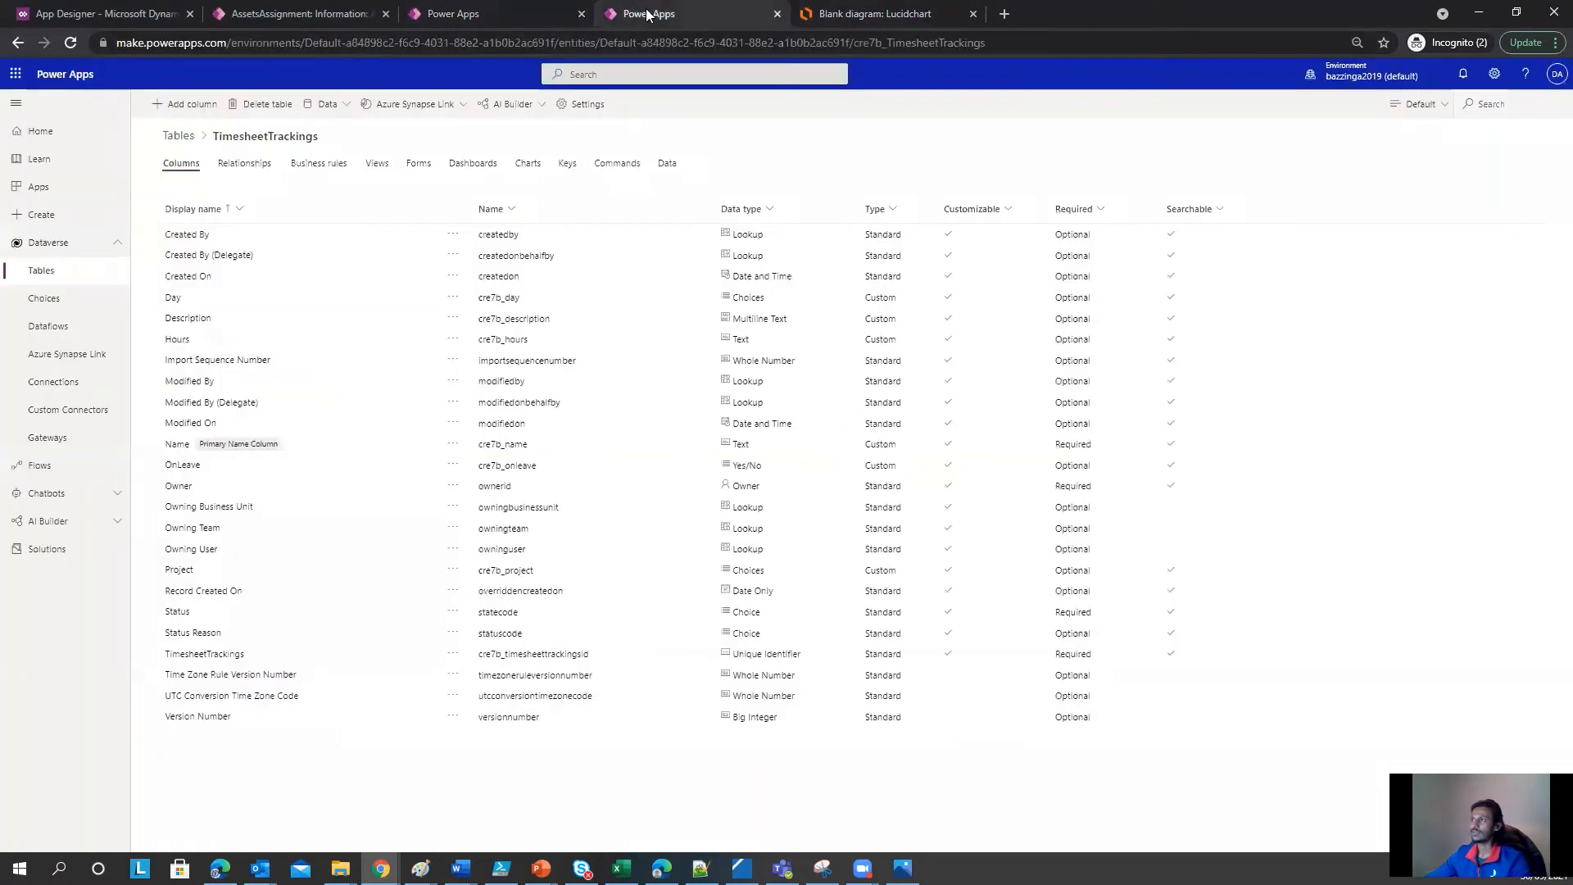
pyautogui.click(510, 13)
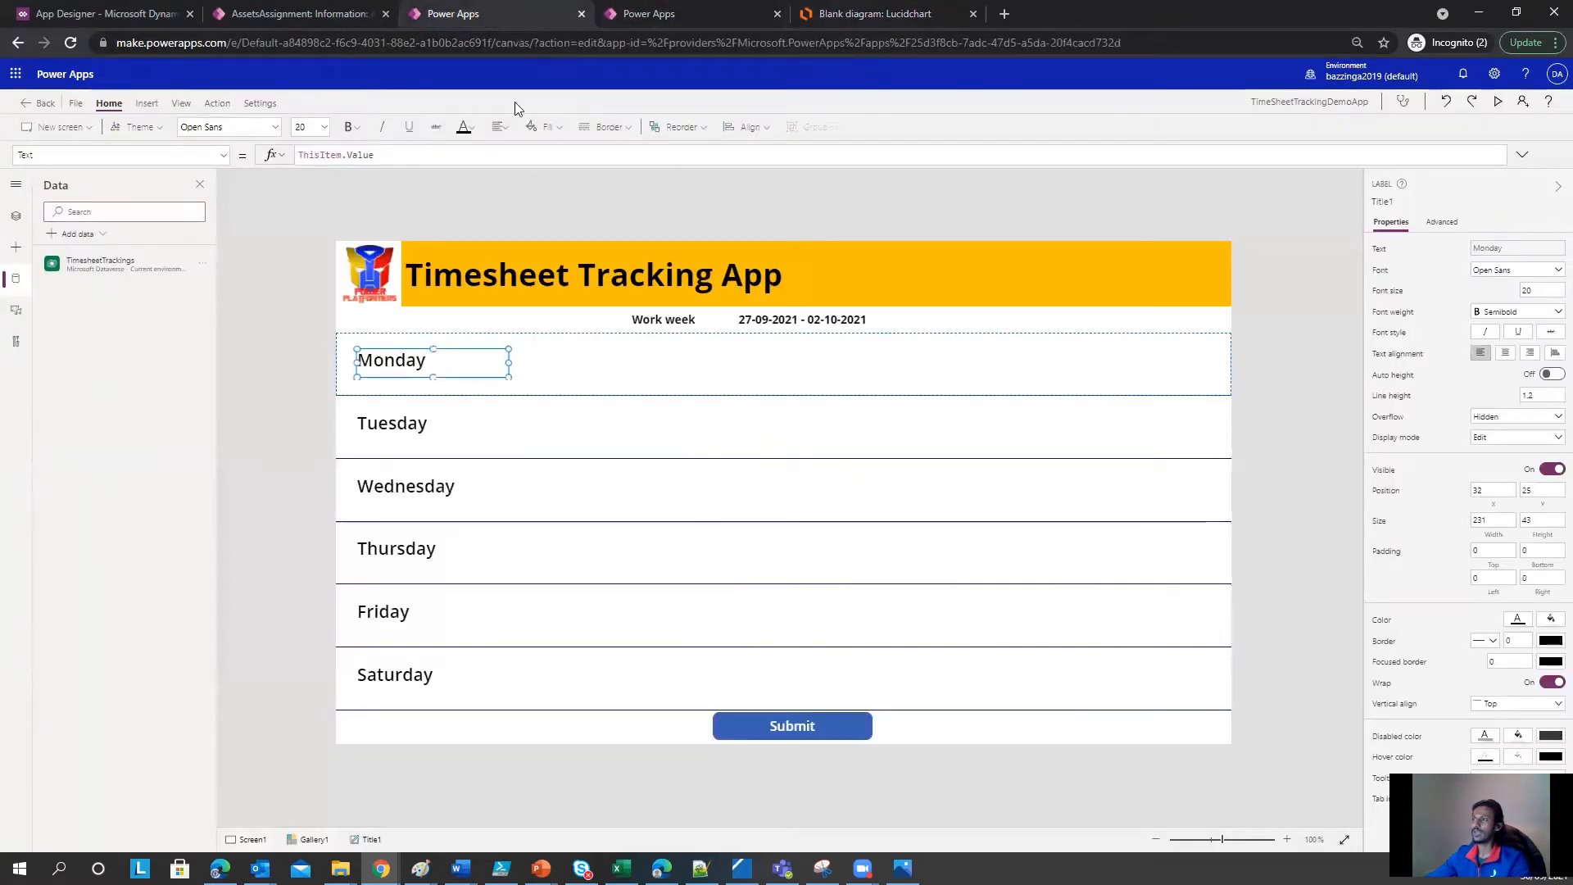
pyautogui.click(148, 103)
pyautogui.click(253, 127)
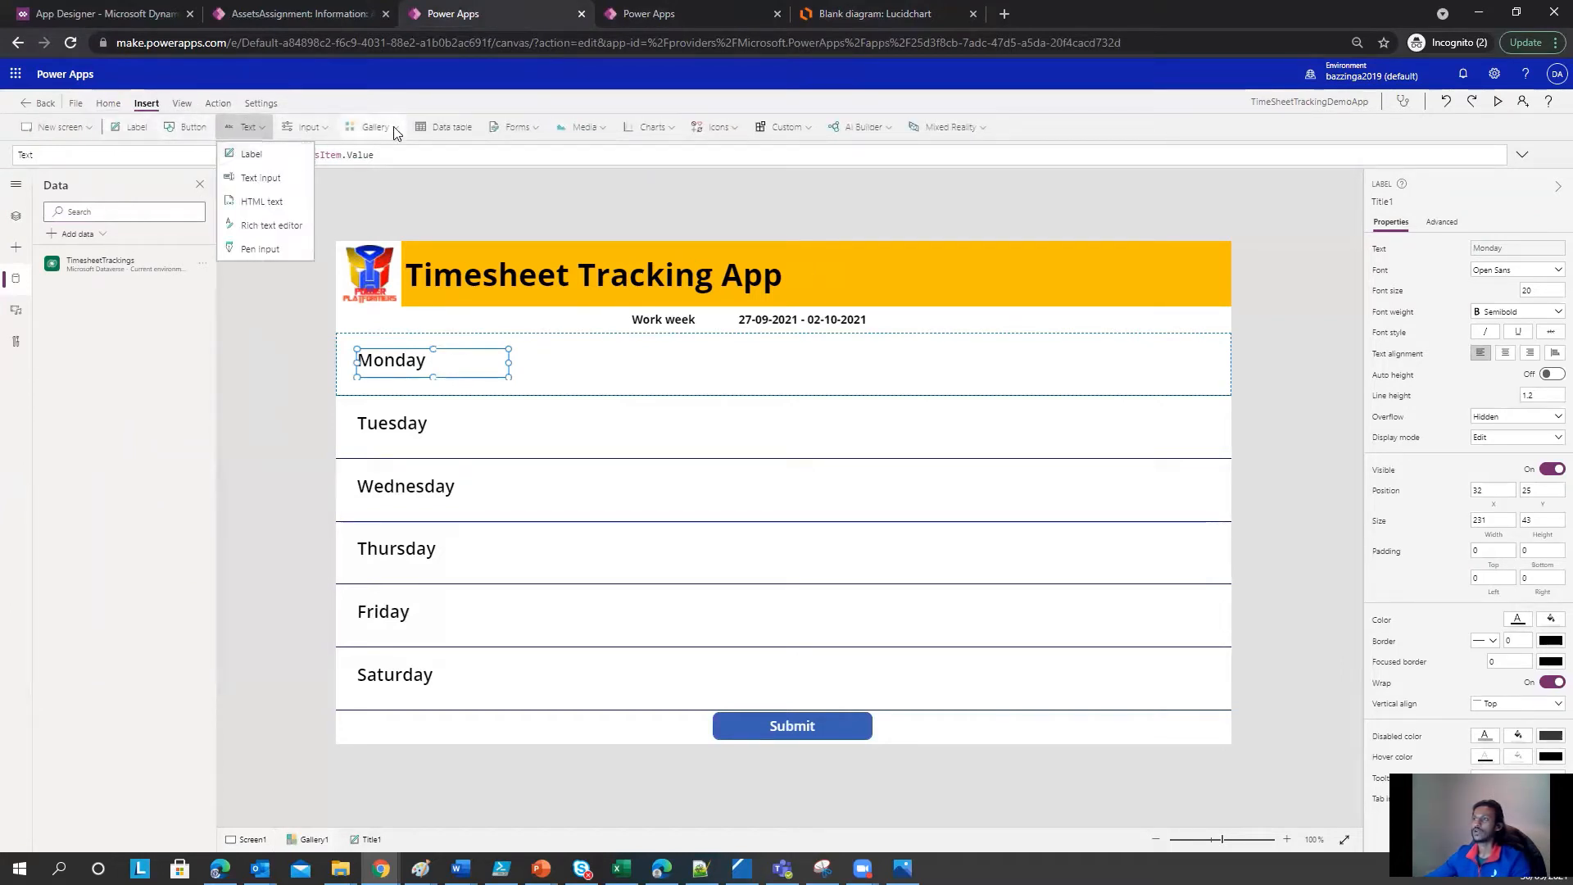
pyautogui.click(310, 127)
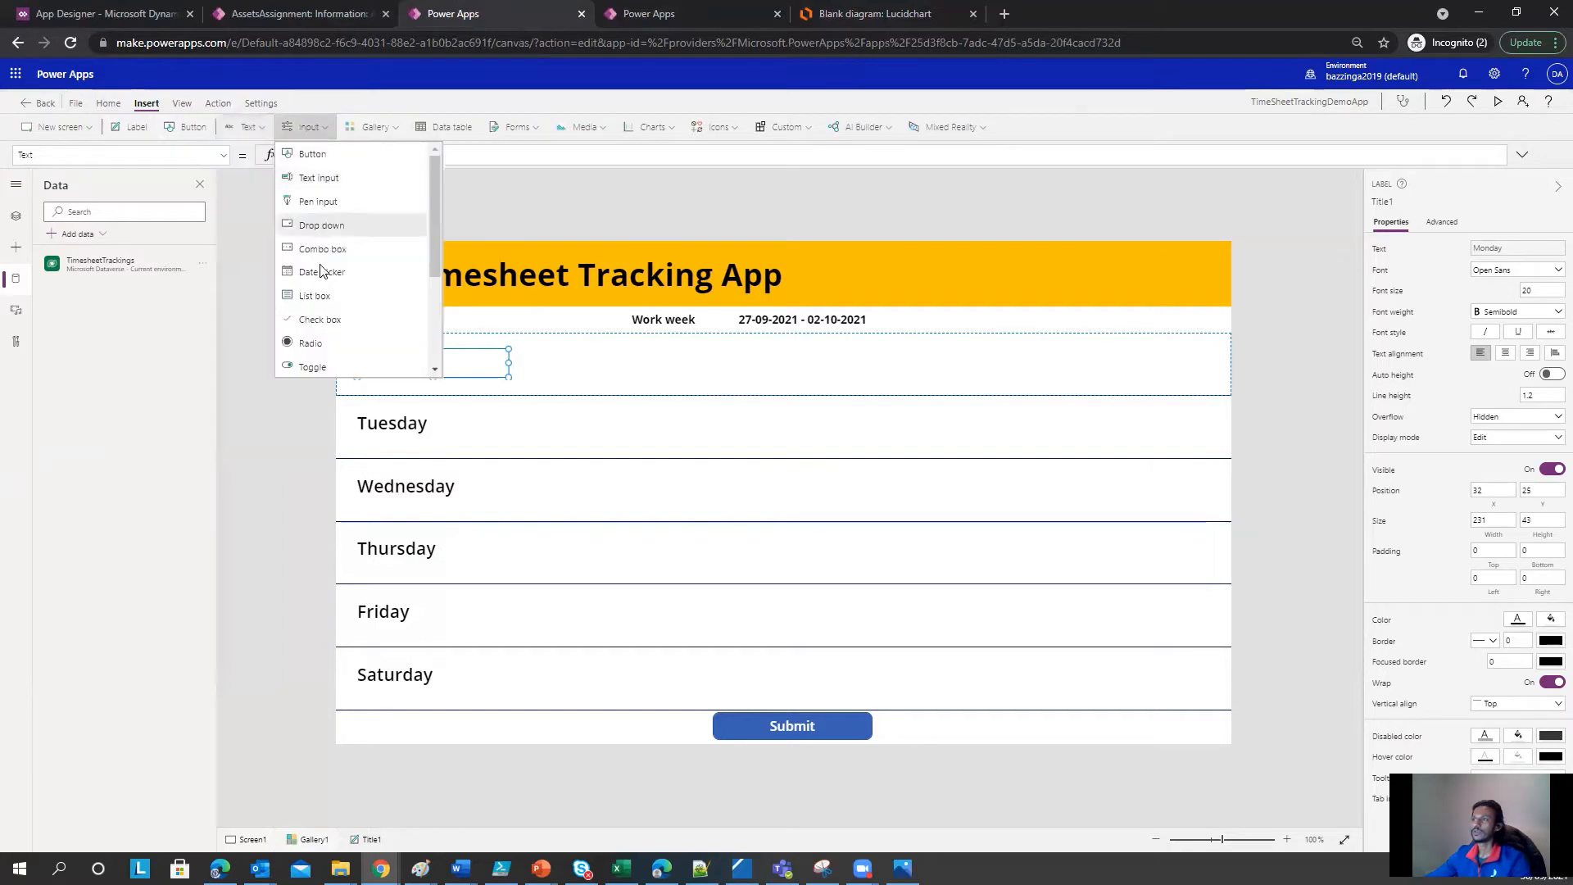
pyautogui.click(322, 249)
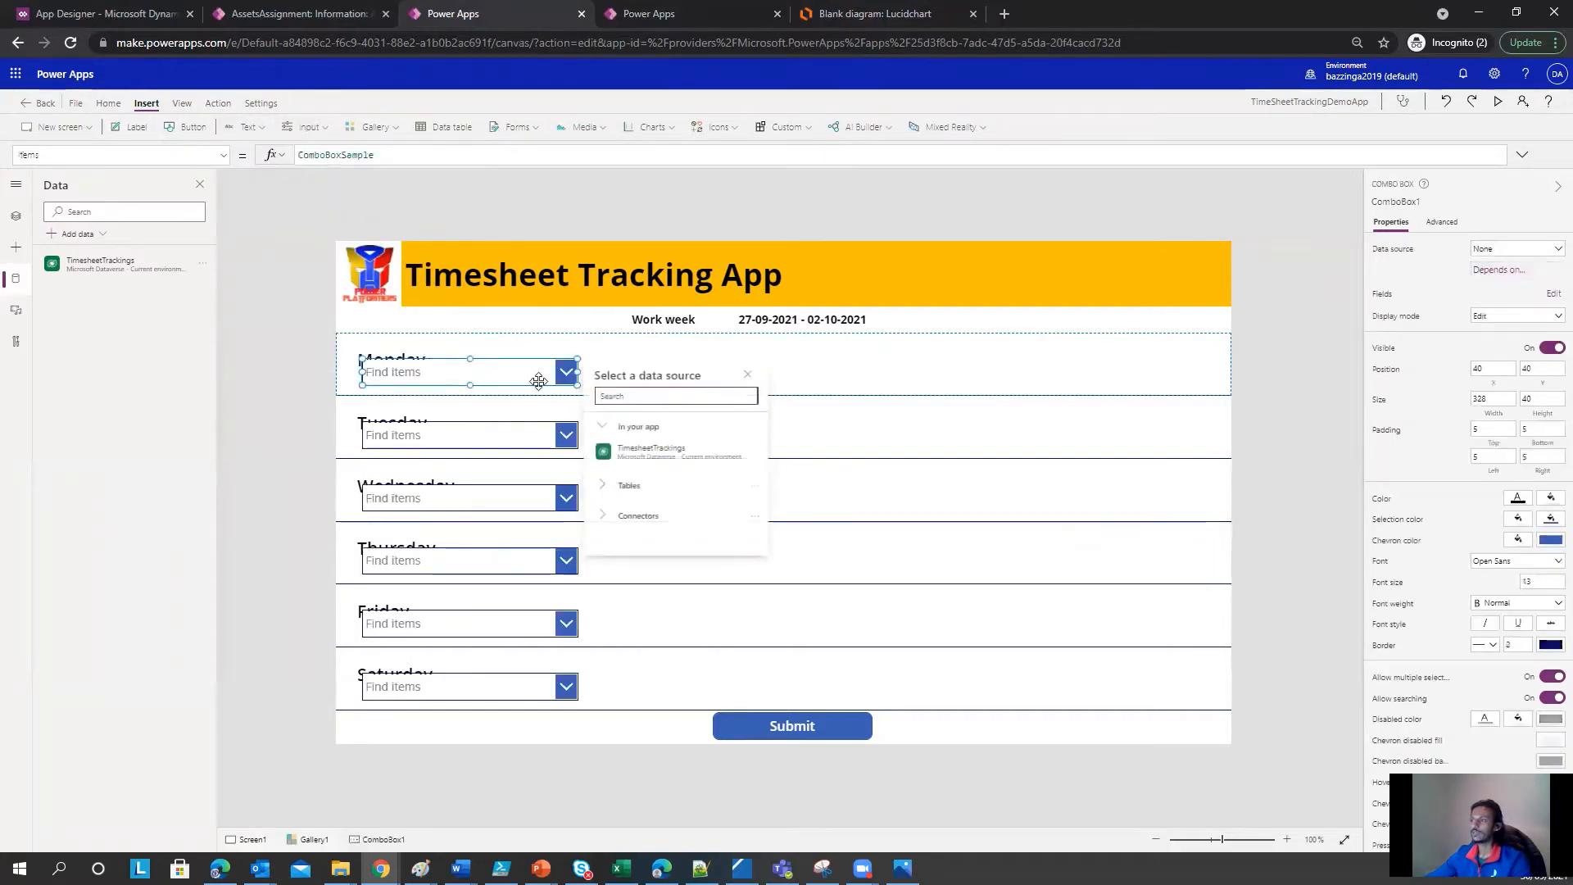
pyautogui.moveTo(470, 359); pyautogui.dragTo(640, 361)
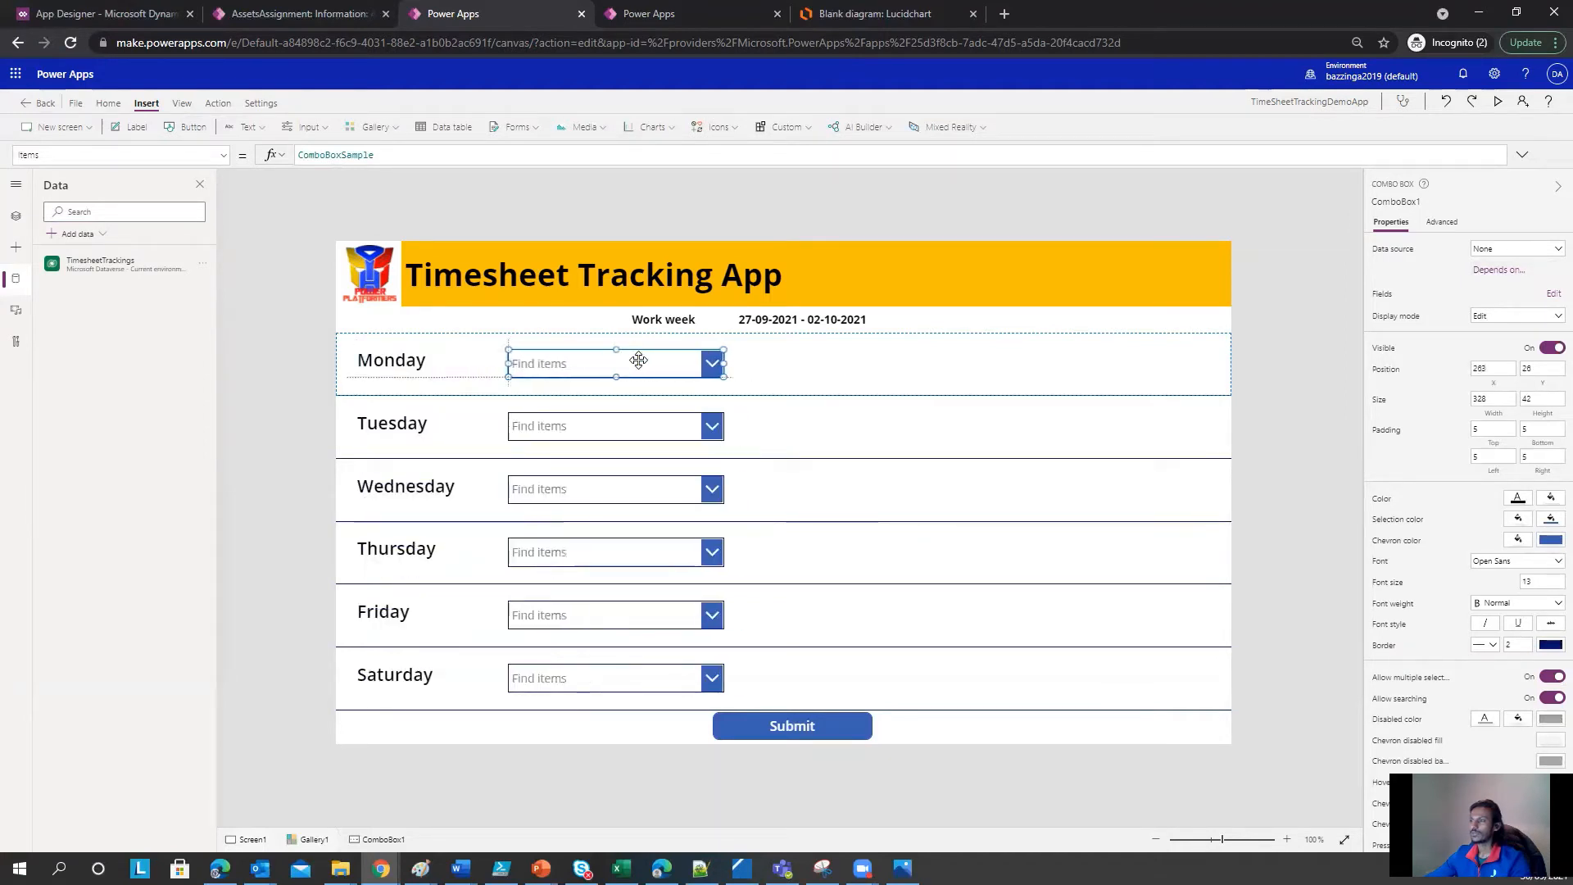
pyautogui.click(516, 363)
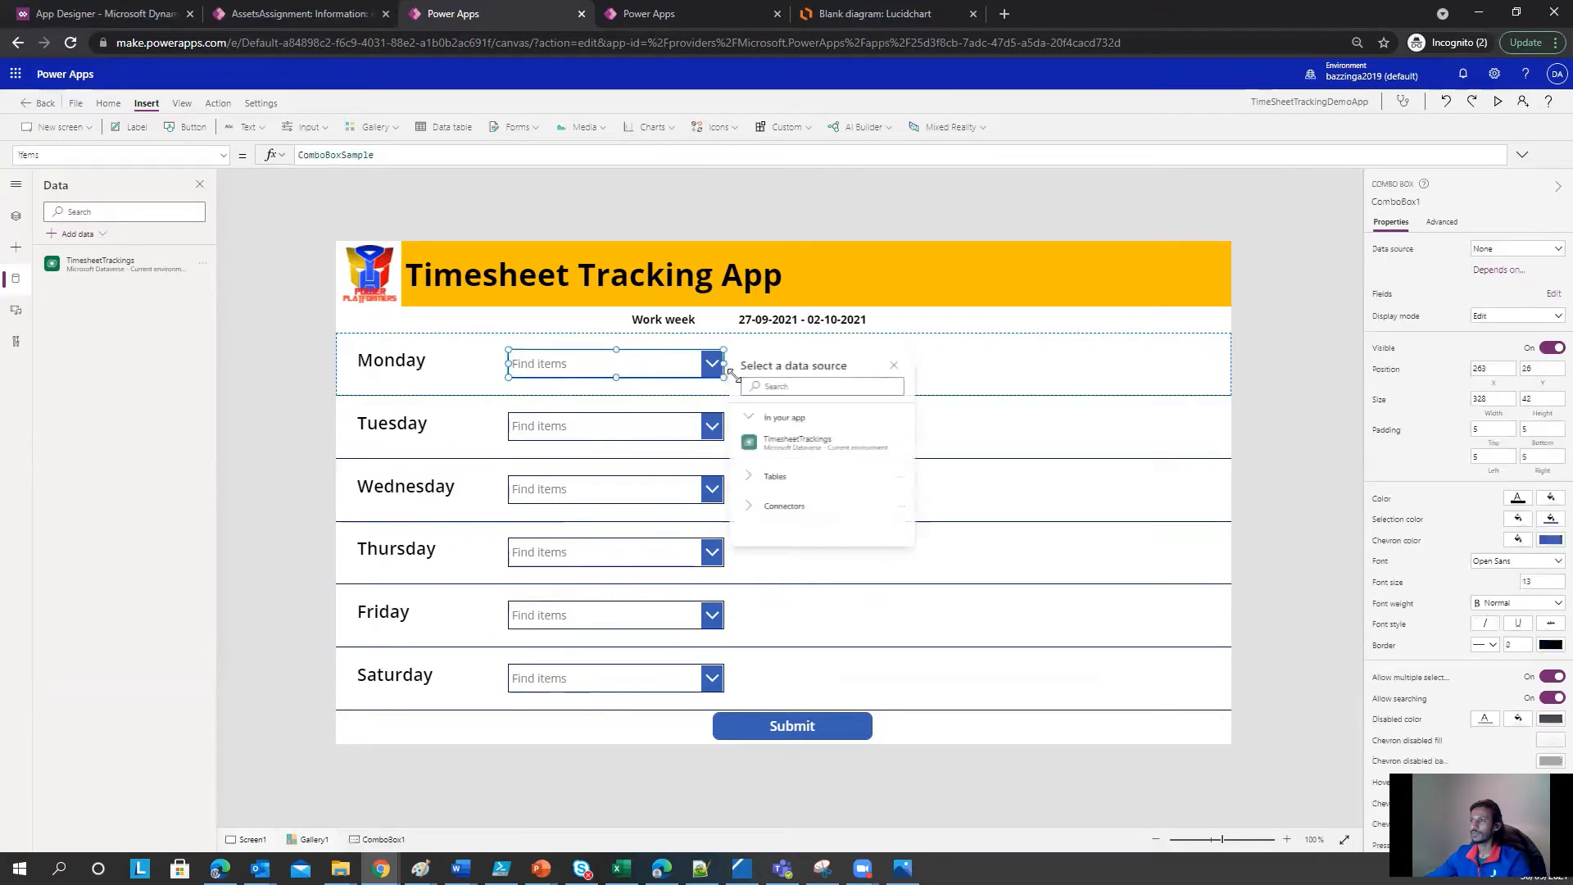
# Step: Insert a text input into the gallery row beside the combo box, about 134 wide and 42 high
pyautogui.click(970, 376)
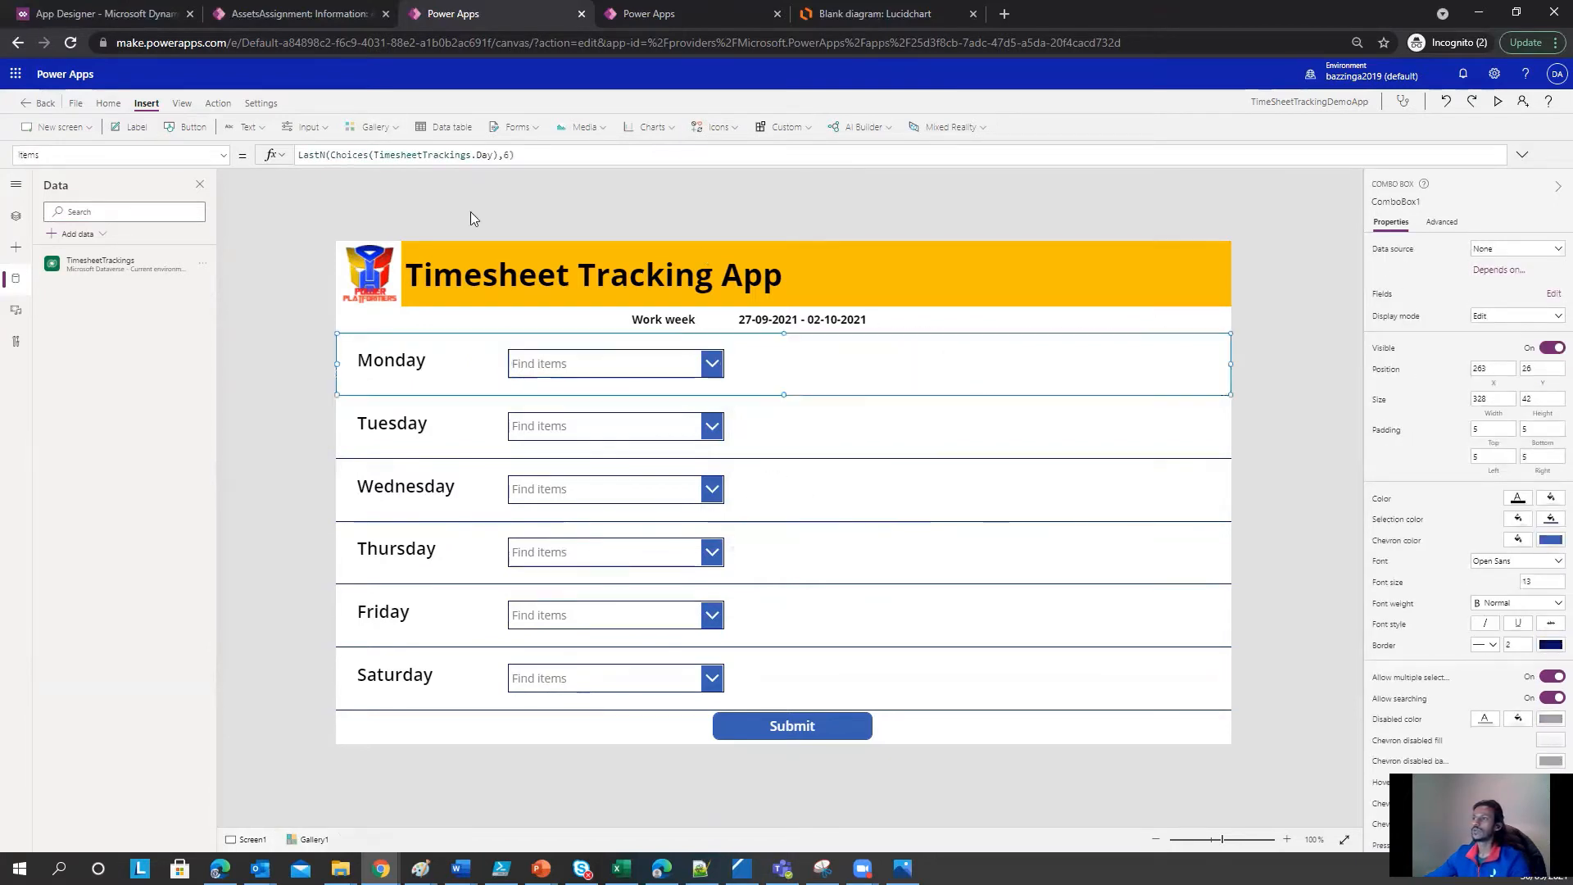
pyautogui.click(261, 129)
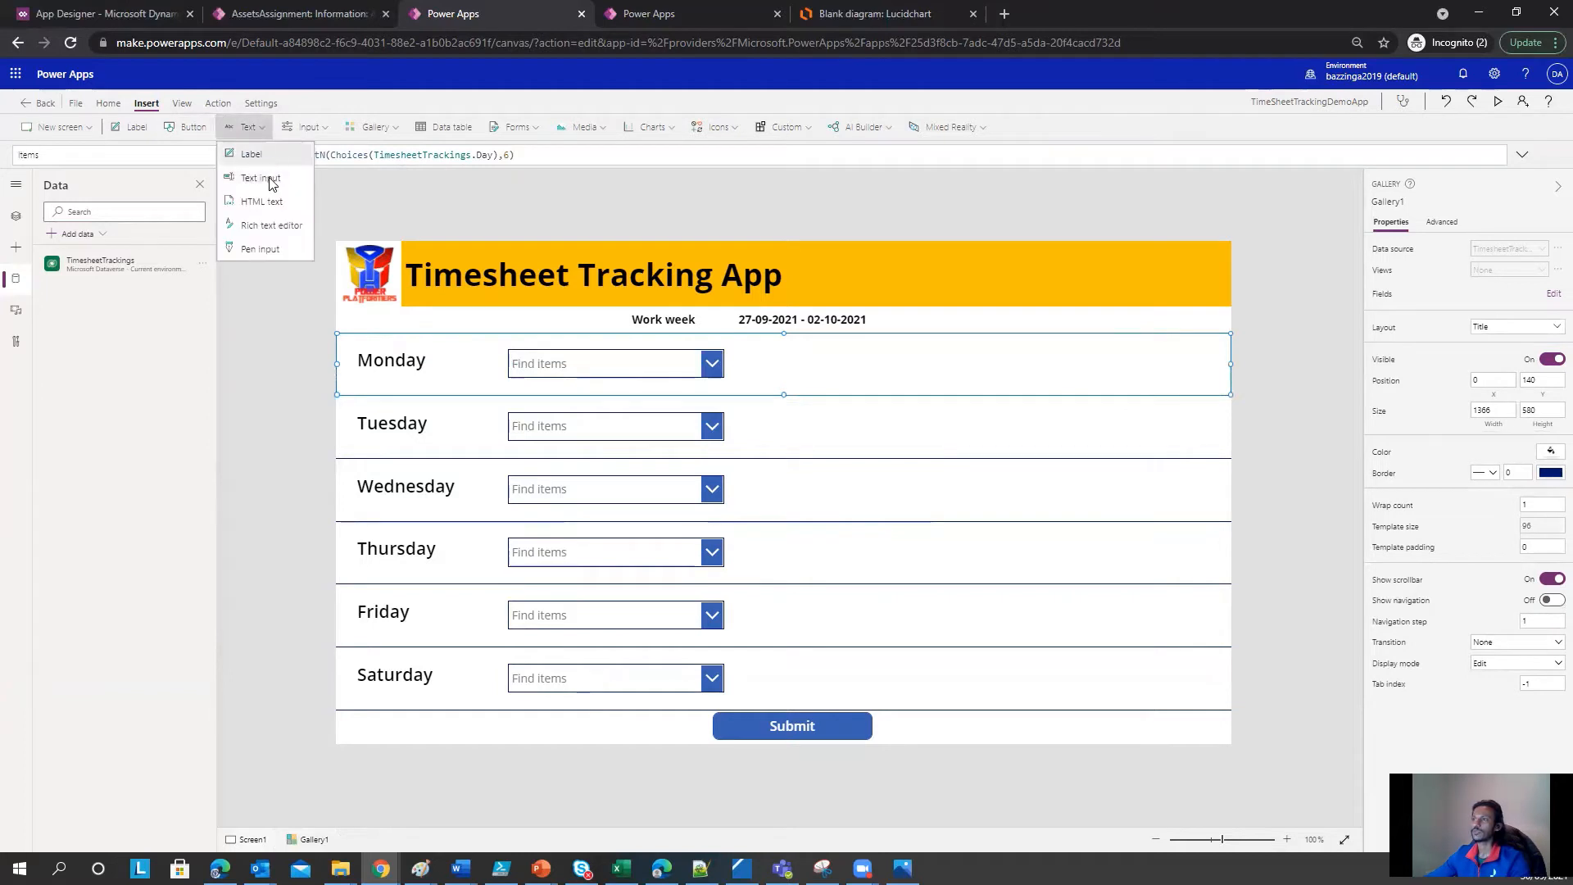
pyautogui.click(261, 178)
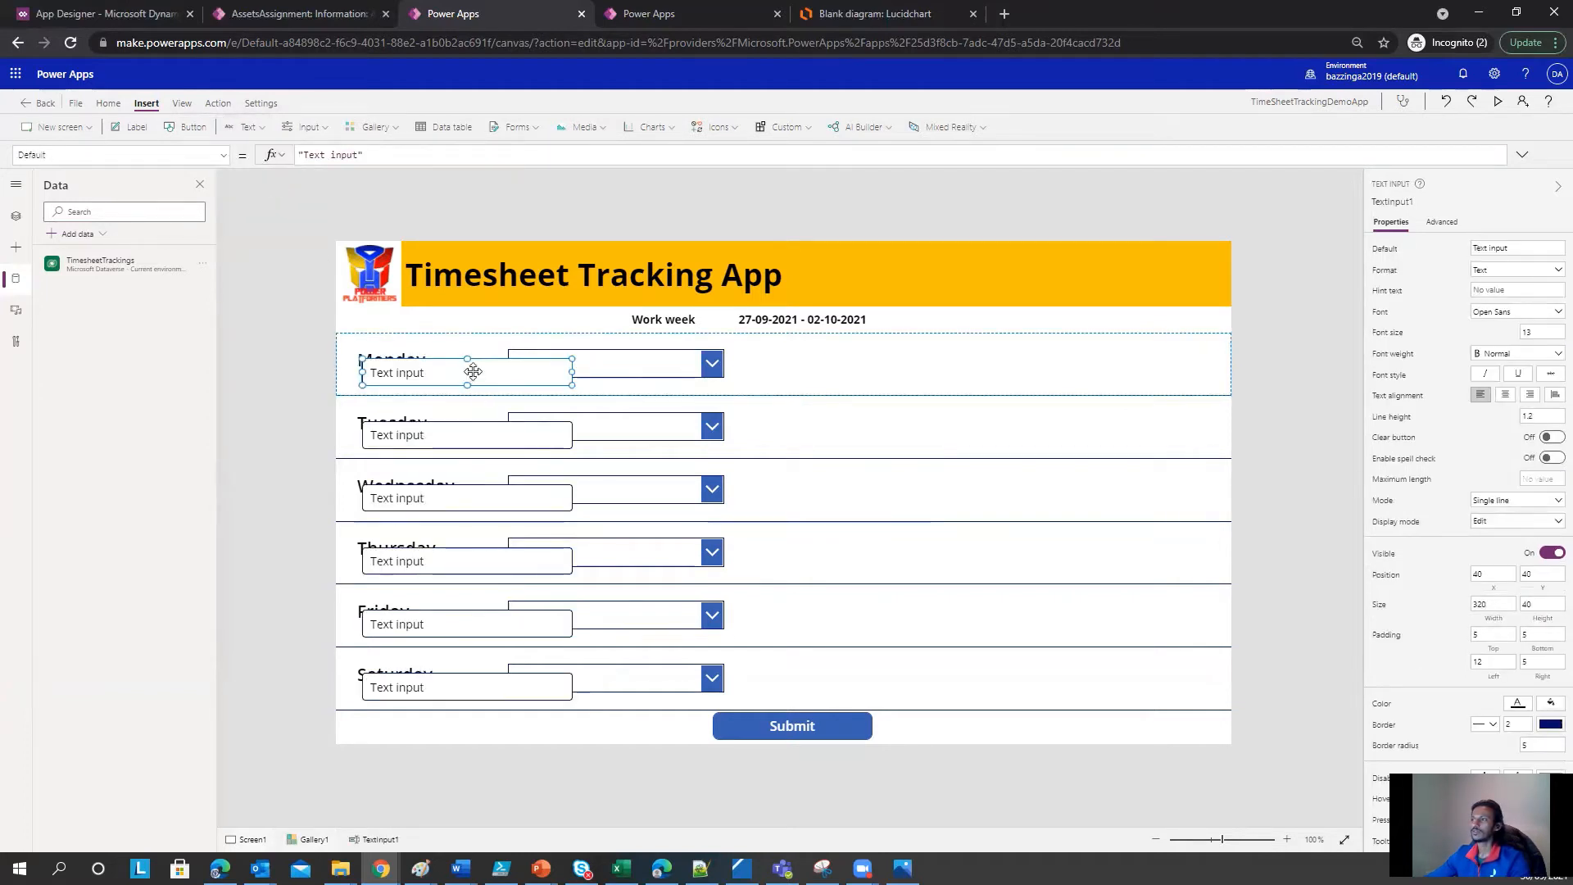
pyautogui.moveTo(467, 370); pyautogui.dragTo(834, 350)
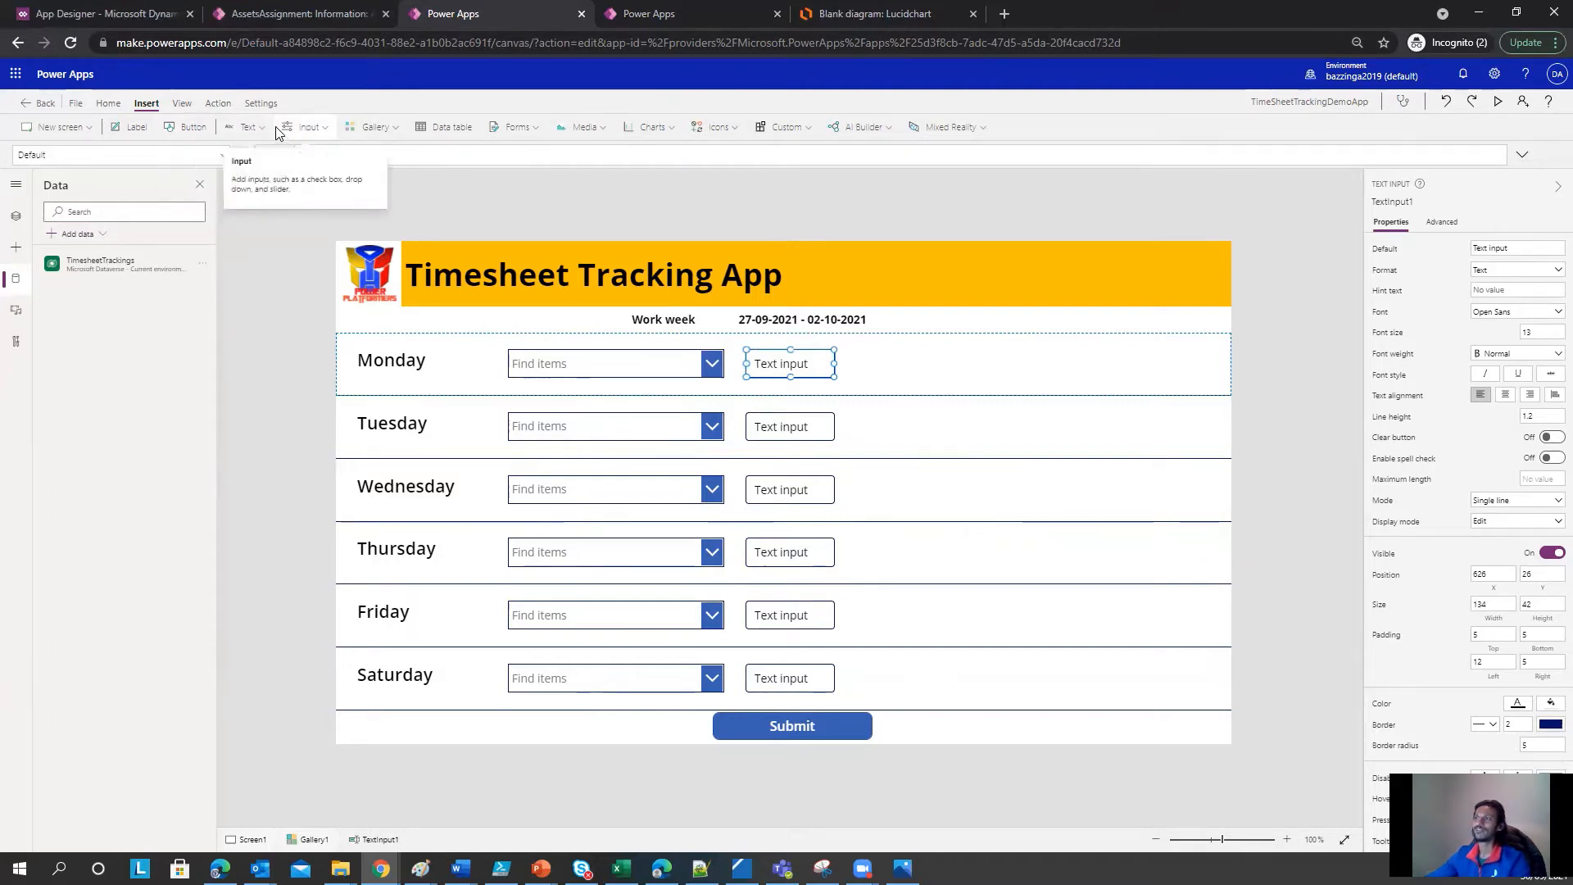
# Step: Insert a second text input beside the first, about 320 wide and 68 high, and set its mode to Multiline
pyautogui.click(307, 128)
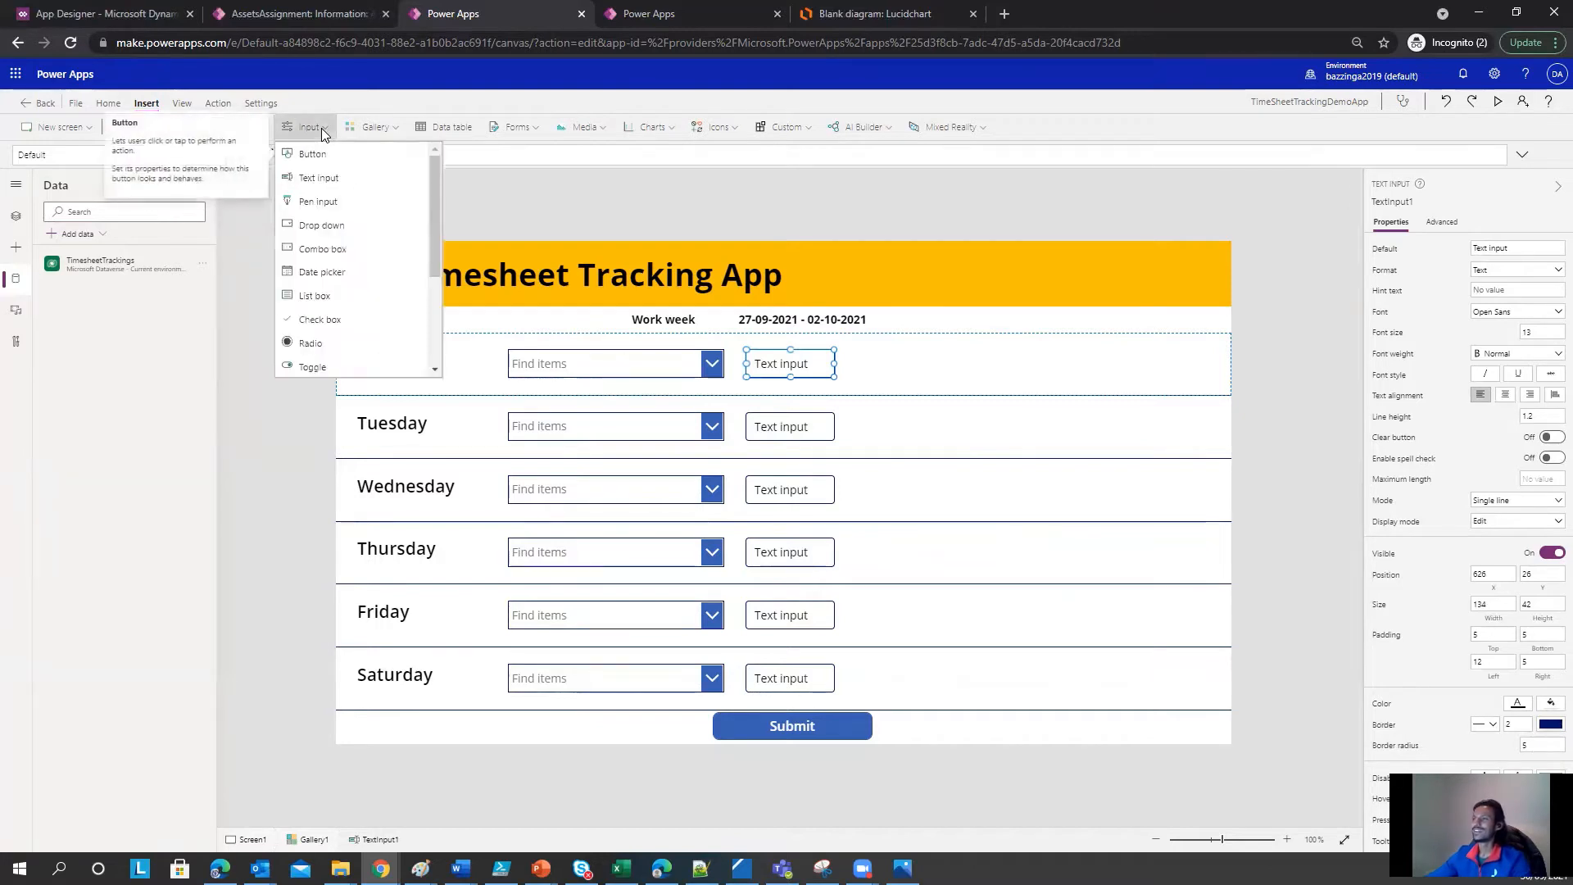
pyautogui.click(336, 182)
pyautogui.moveTo(520, 369); pyautogui.dragTo(955, 365)
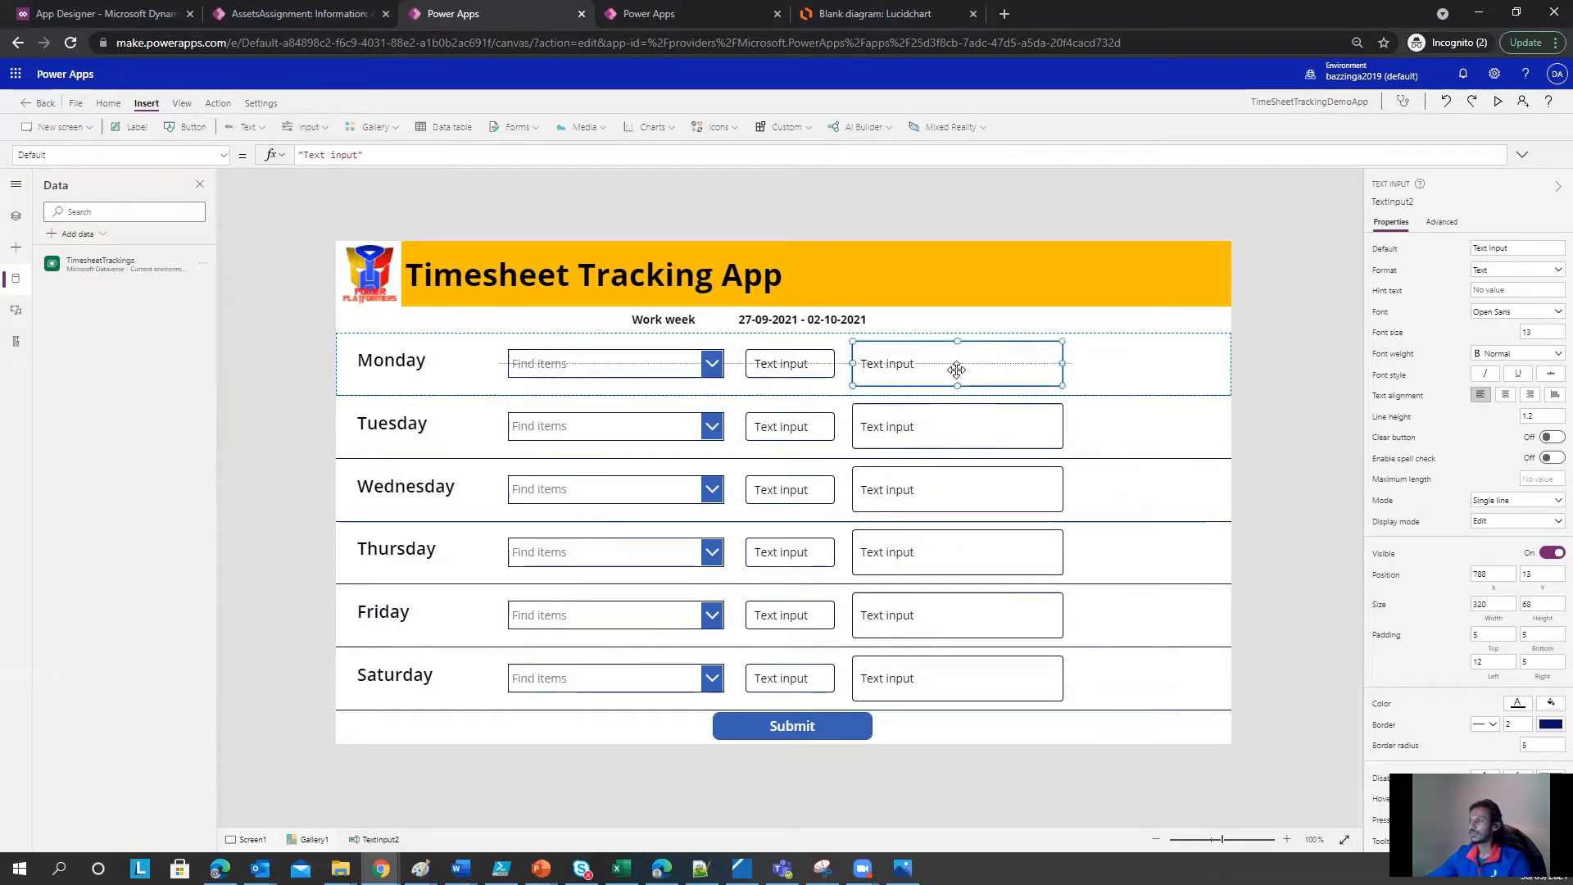
pyautogui.click(1524, 502)
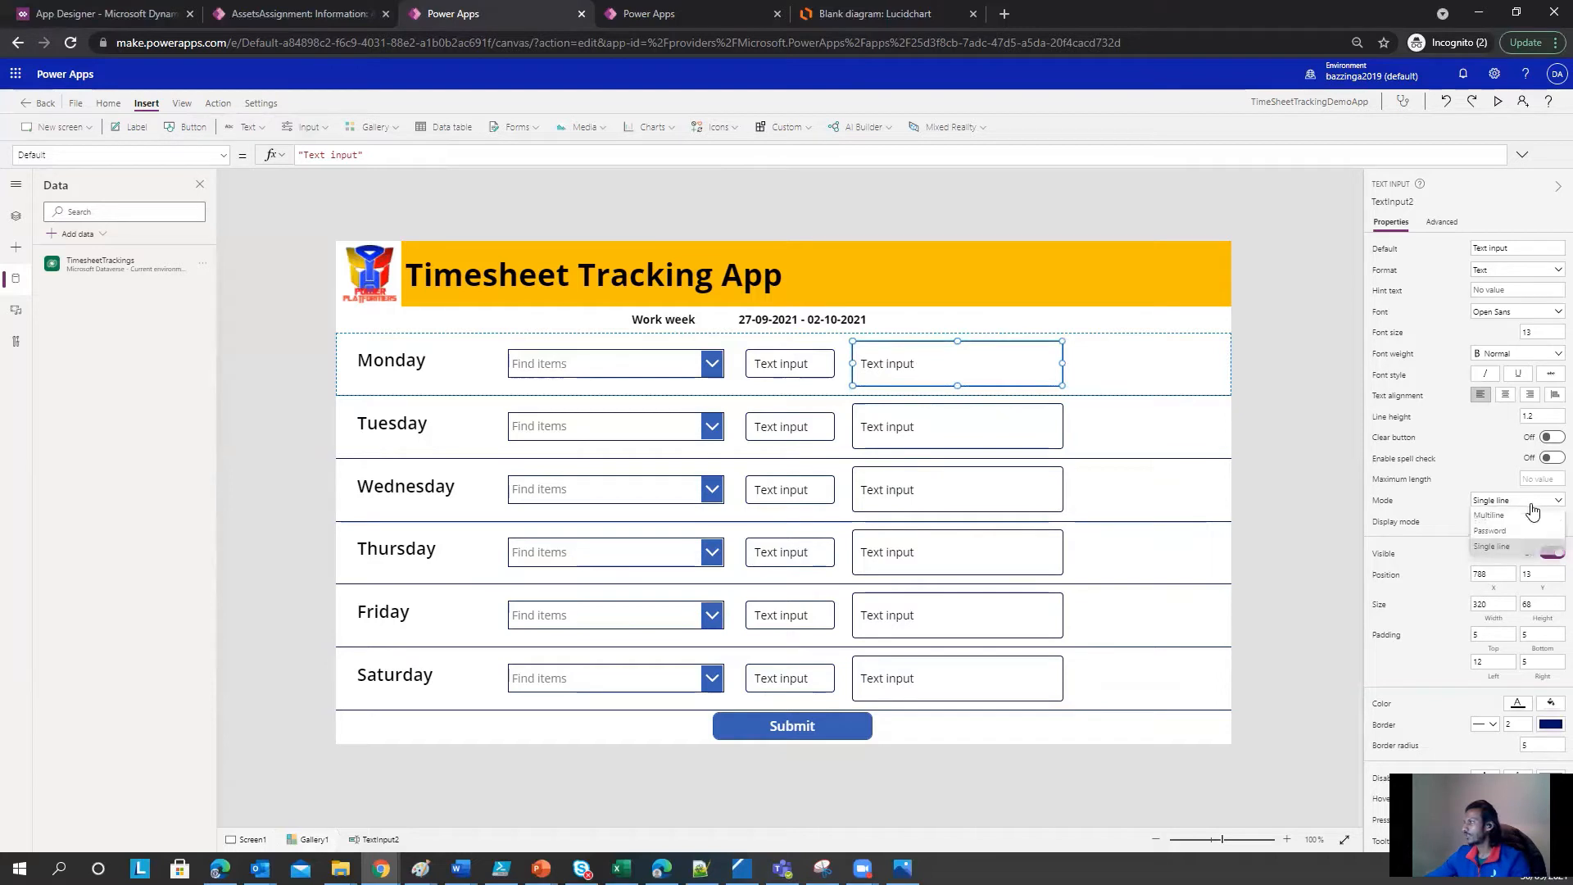
pyautogui.click(1493, 517)
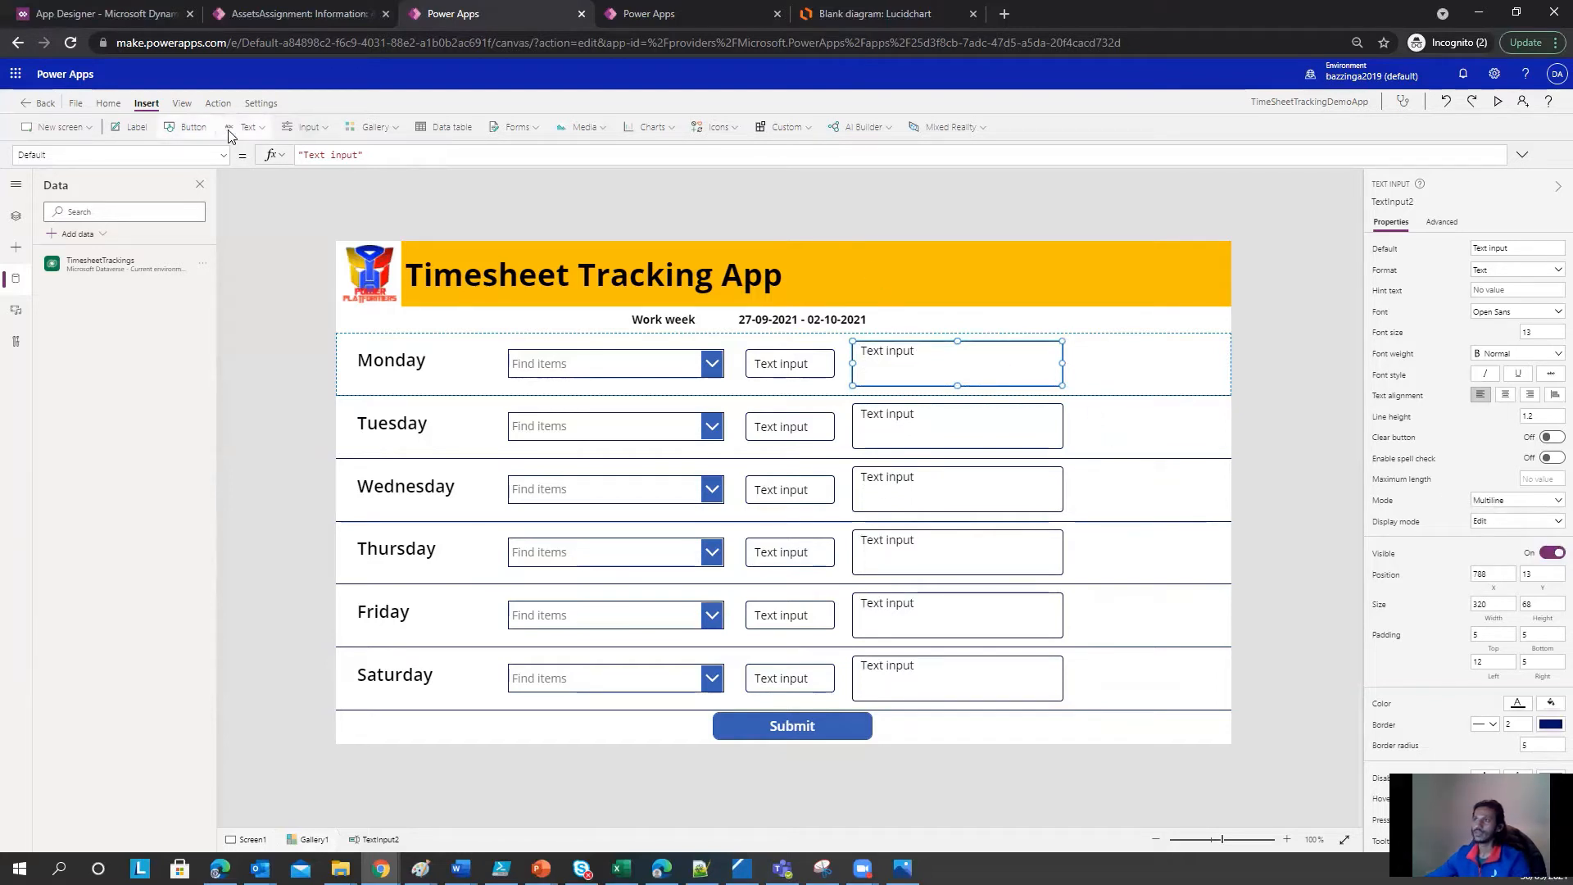
# Step: Insert a check box at the end of the gallery row, at about X 1147, Y 13, and set its text to "On Leave"
pyautogui.click(330, 129)
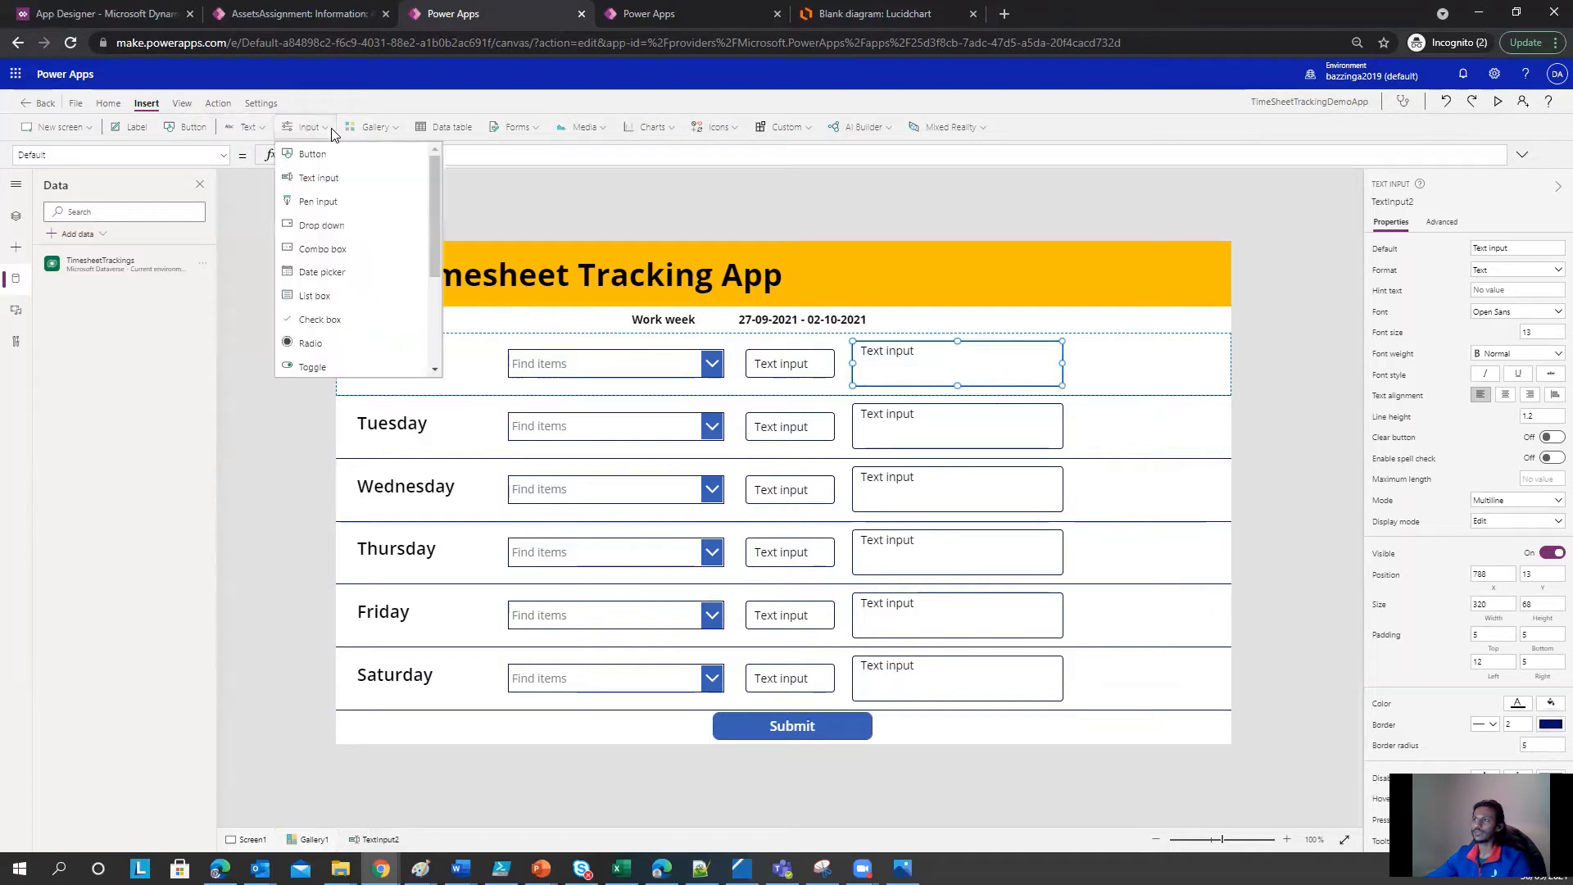
pyautogui.click(321, 319)
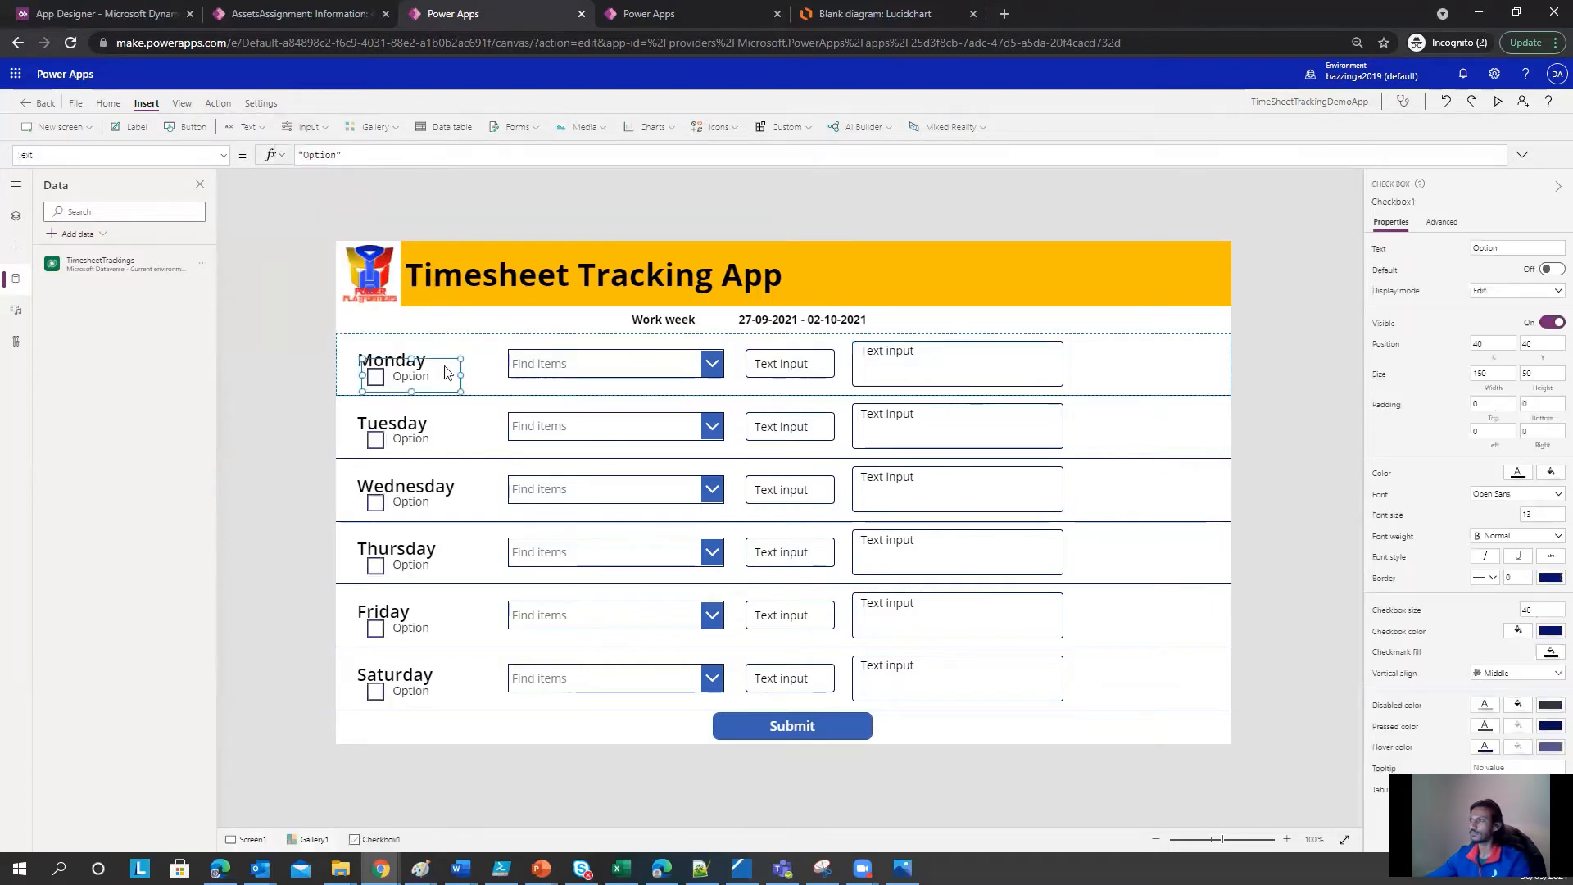
pyautogui.moveTo(446, 379); pyautogui.dragTo(1164, 364)
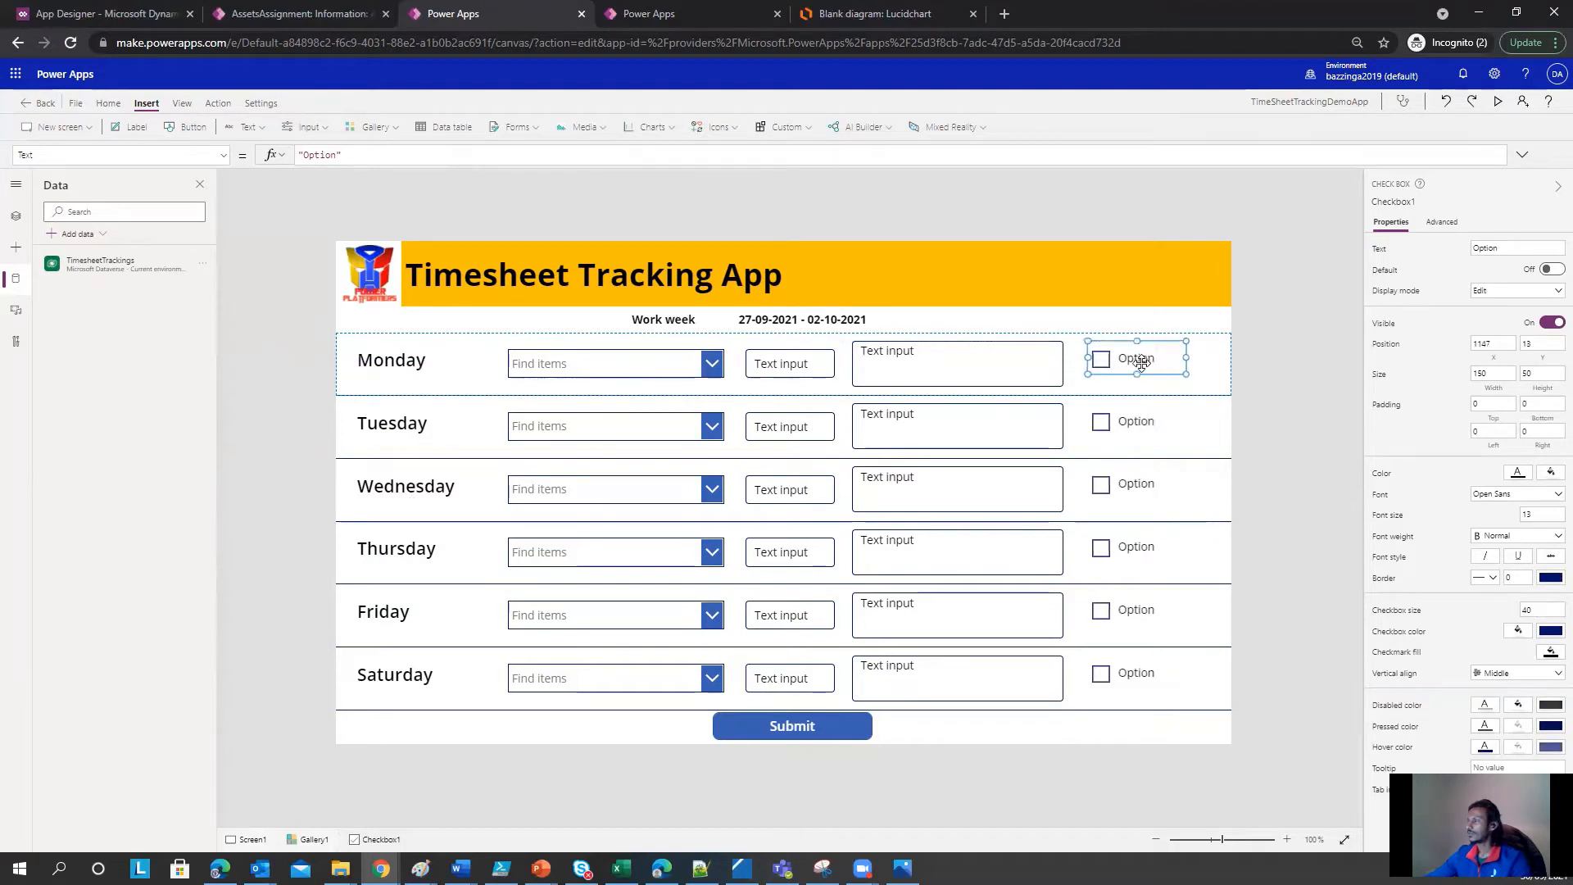
pyautogui.doubleClick(313, 154)
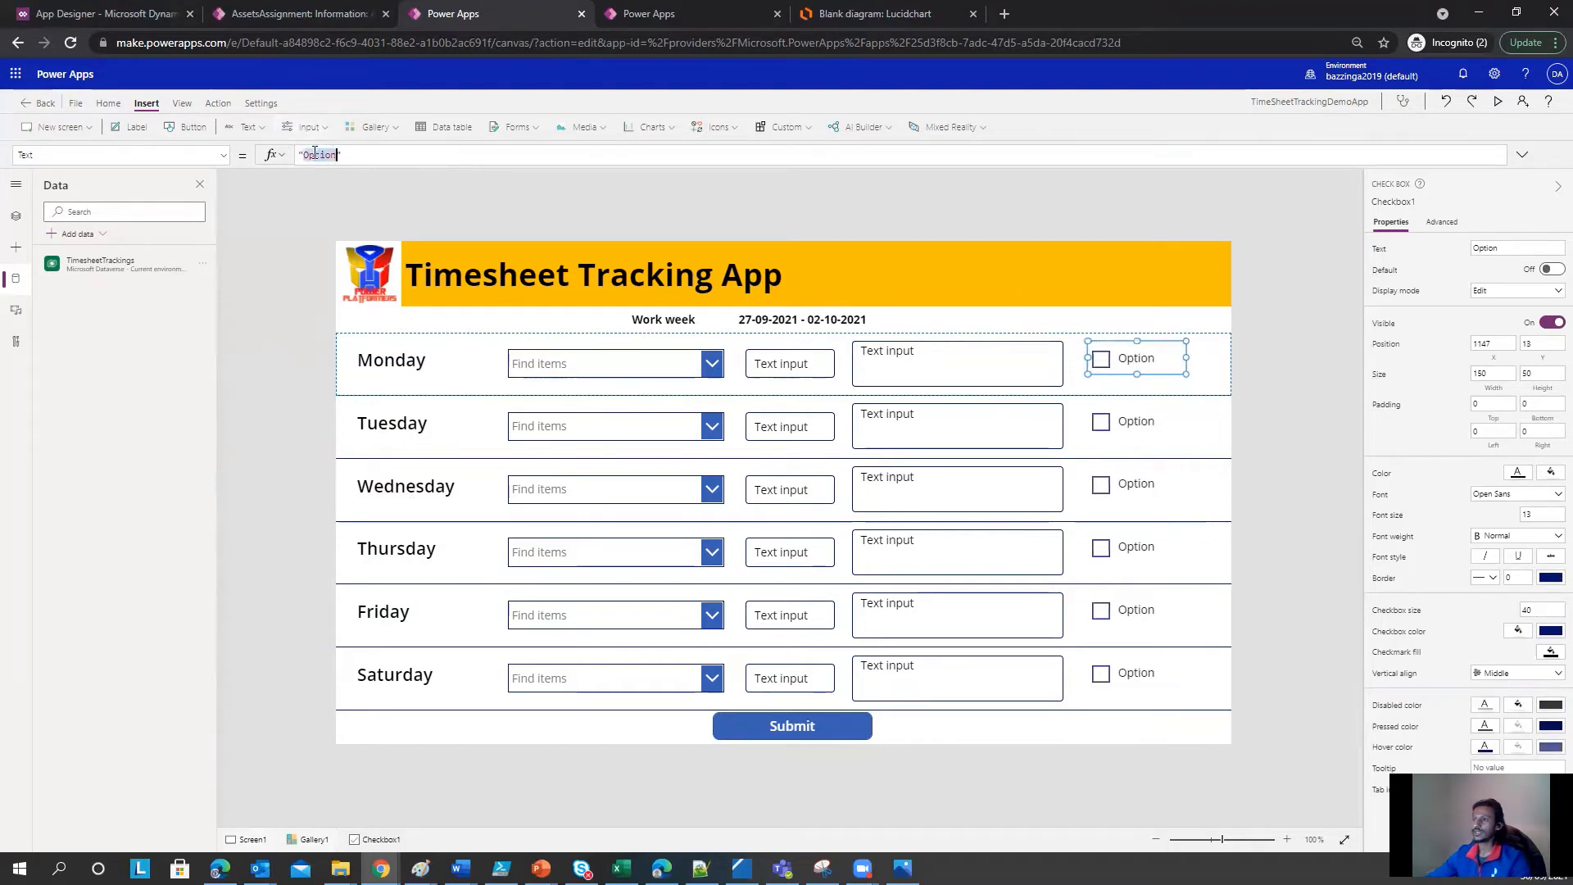
pyautogui.write('O')
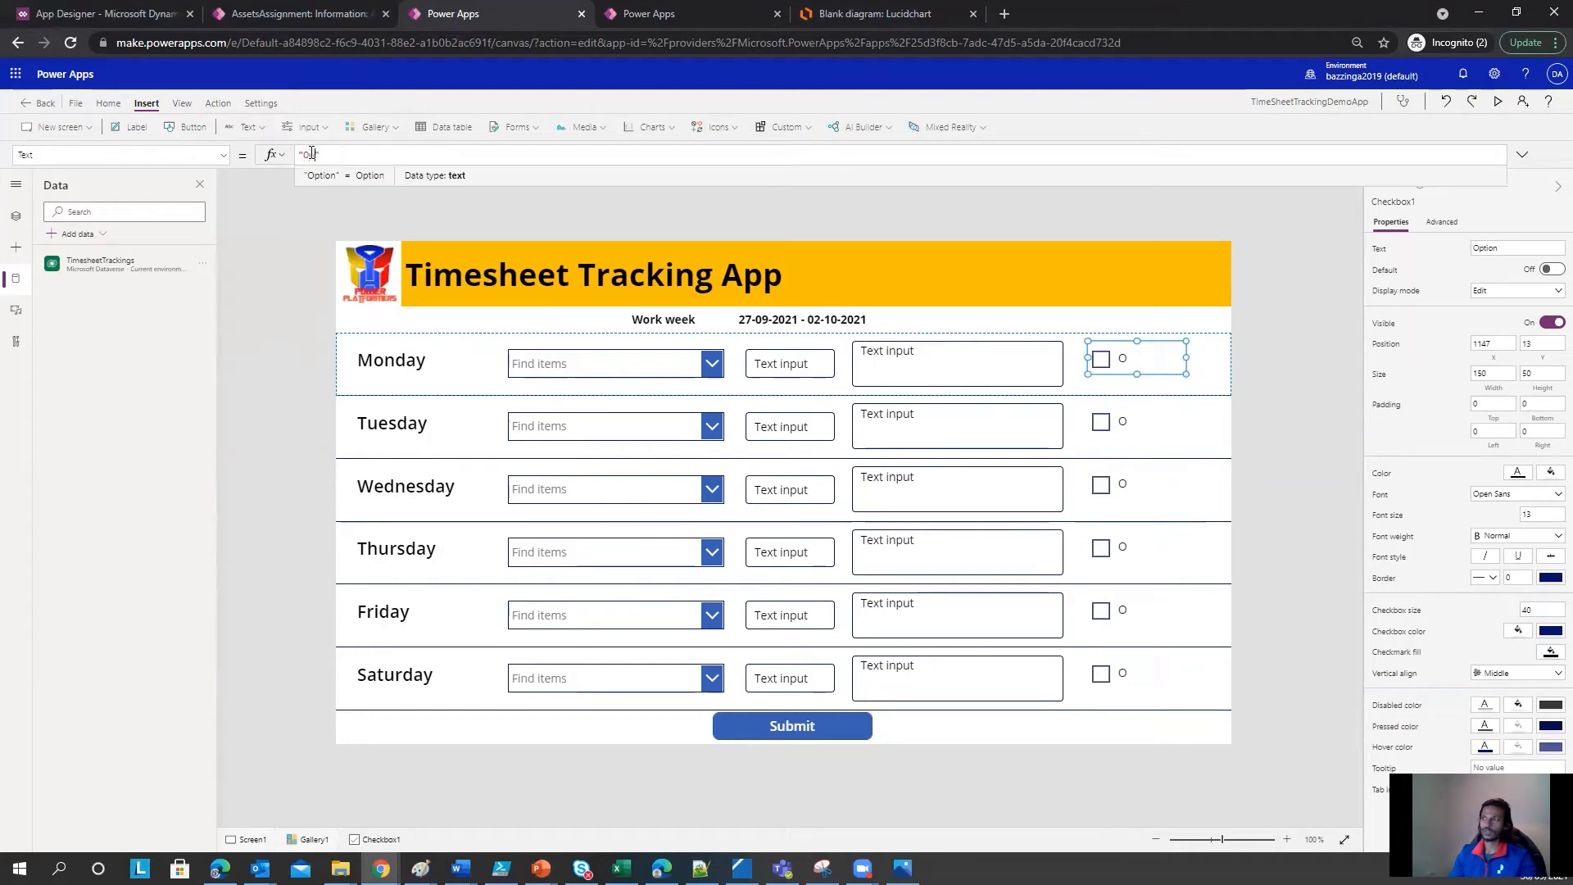
pyautogui.write('n Leave')
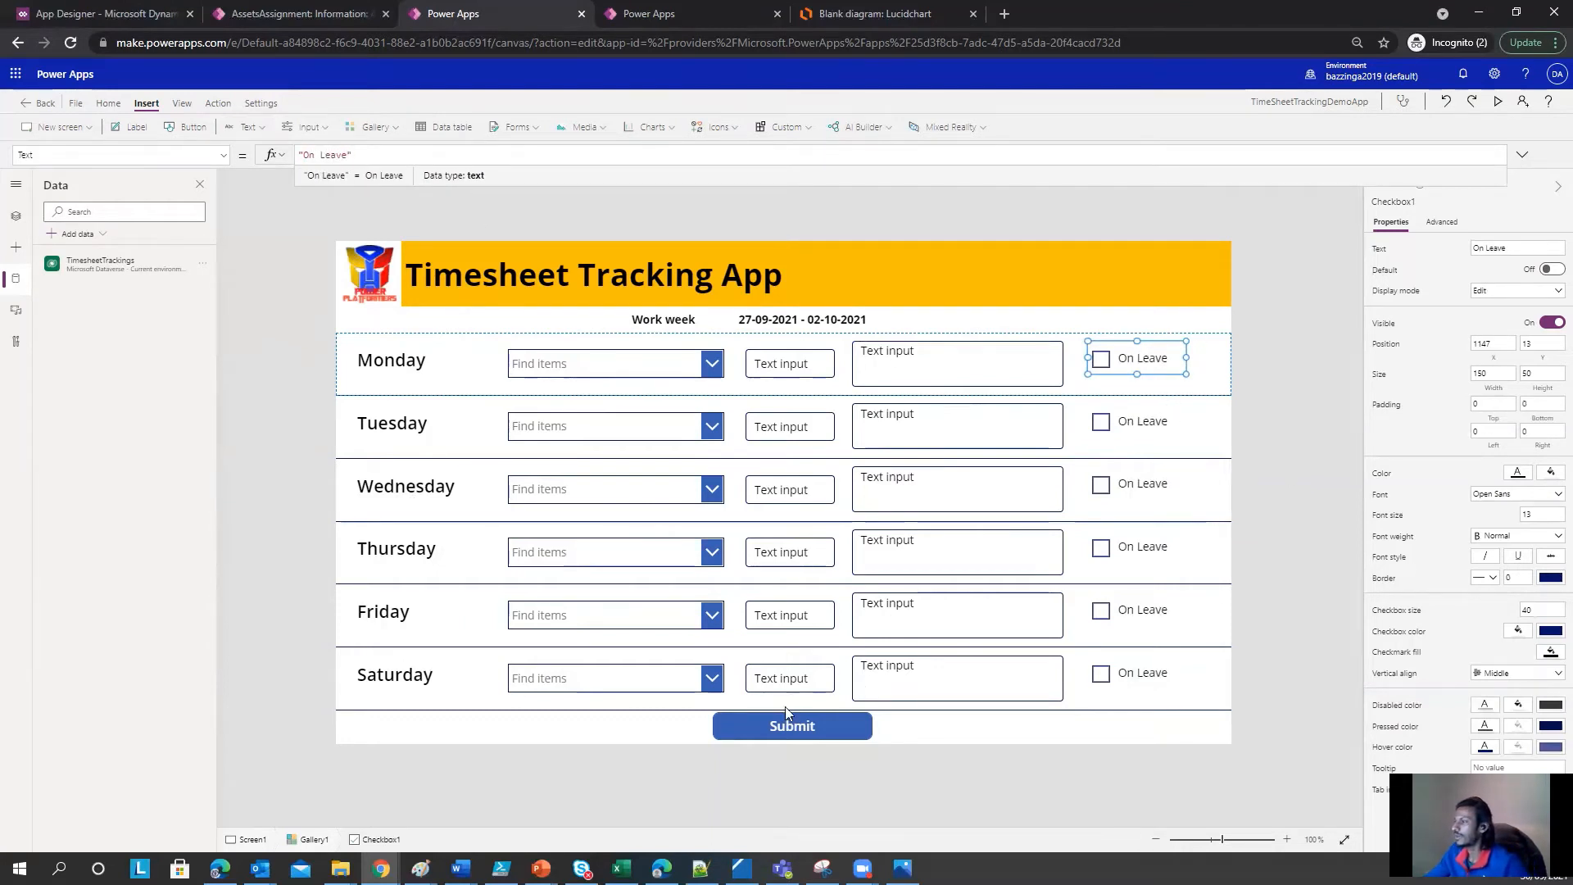
# Step: Check the Lucidchart mockup, and resize the gallery on the app screen to about 578 high, starting at about Y 129
pyautogui.click(883, 17)
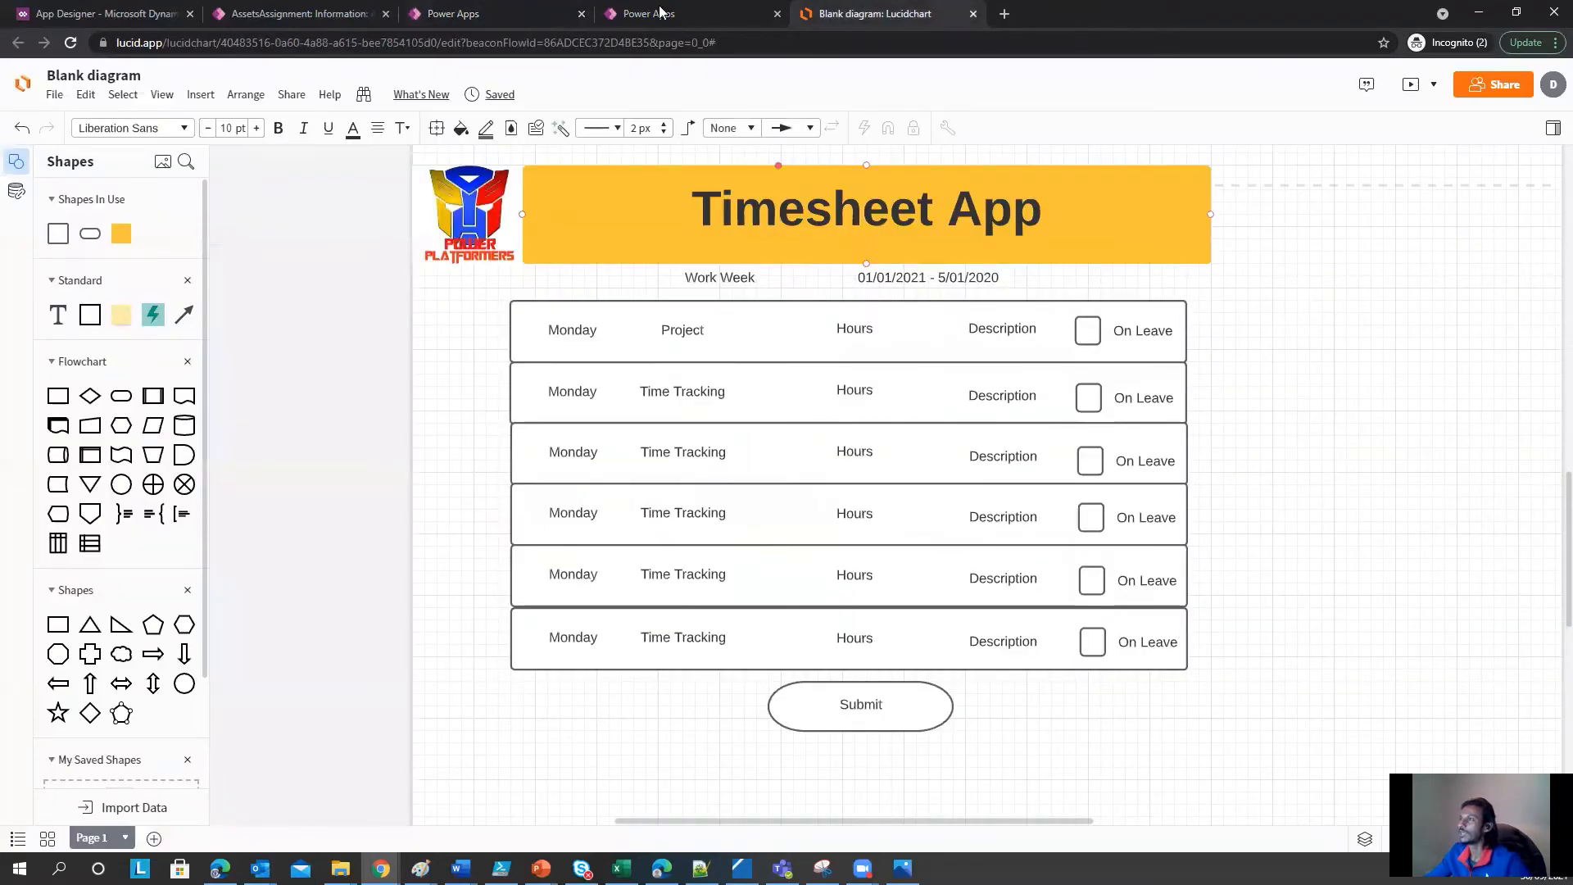
pyautogui.click(472, 18)
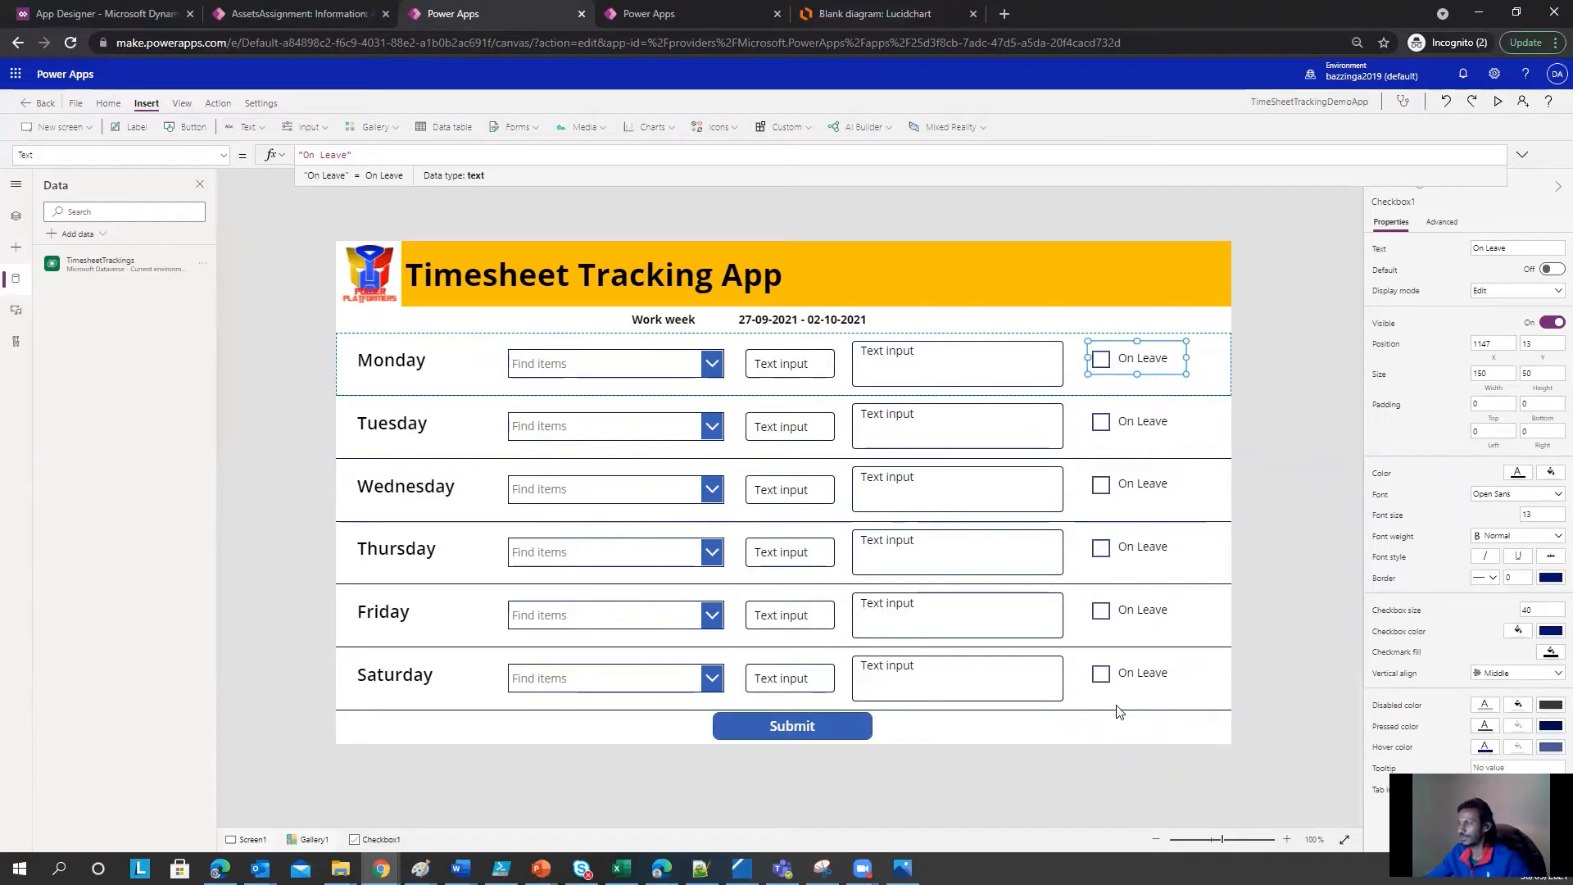
pyautogui.click(836, 706)
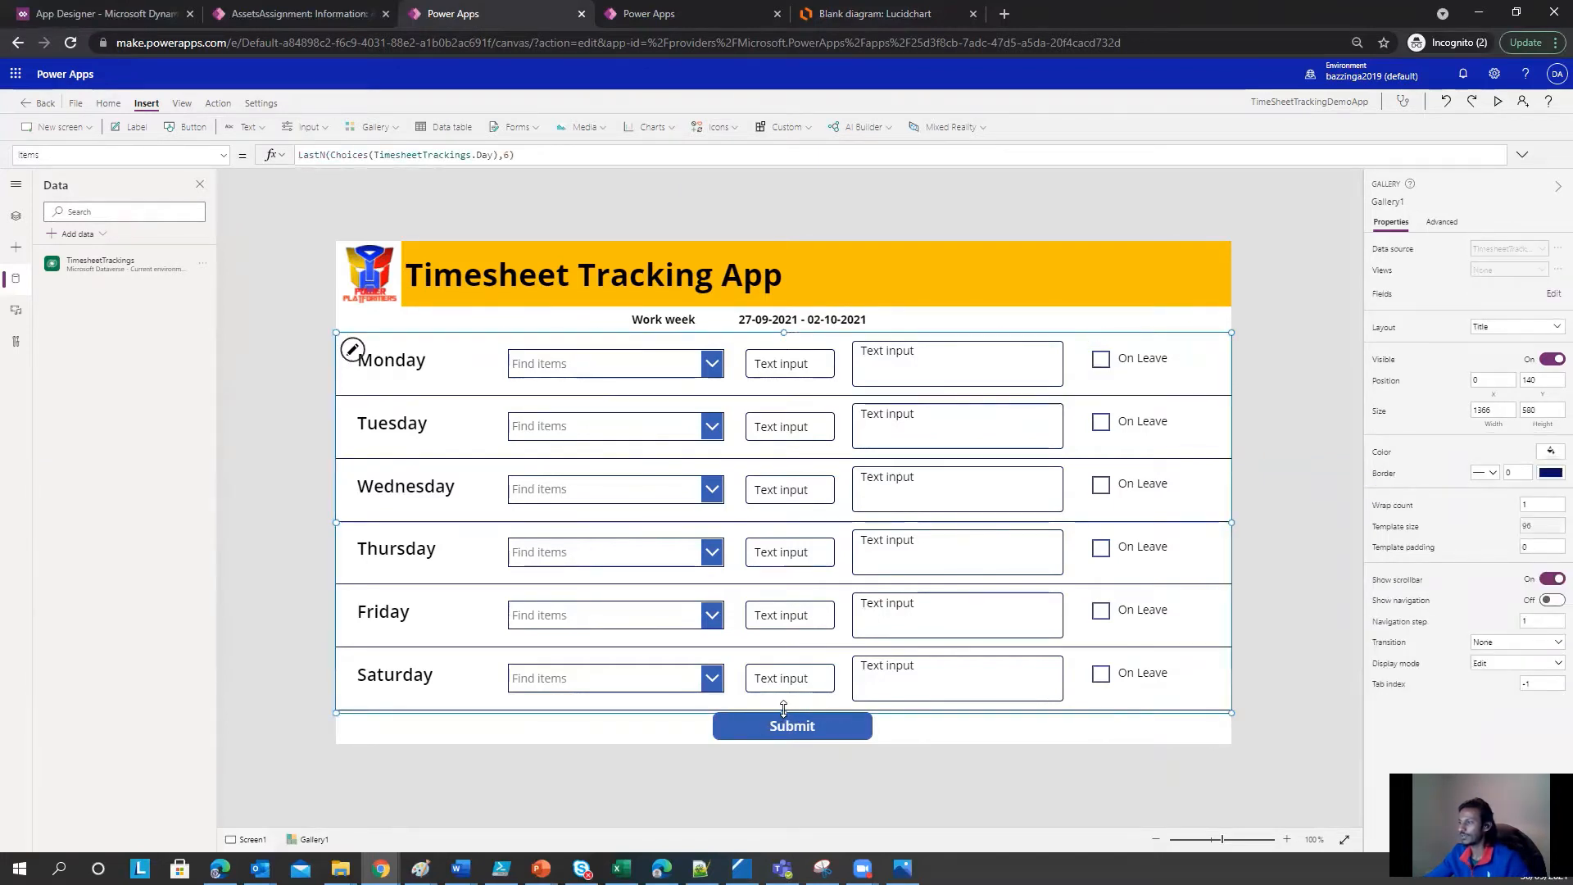
pyautogui.moveTo(784, 707); pyautogui.dragTo(786, 703)
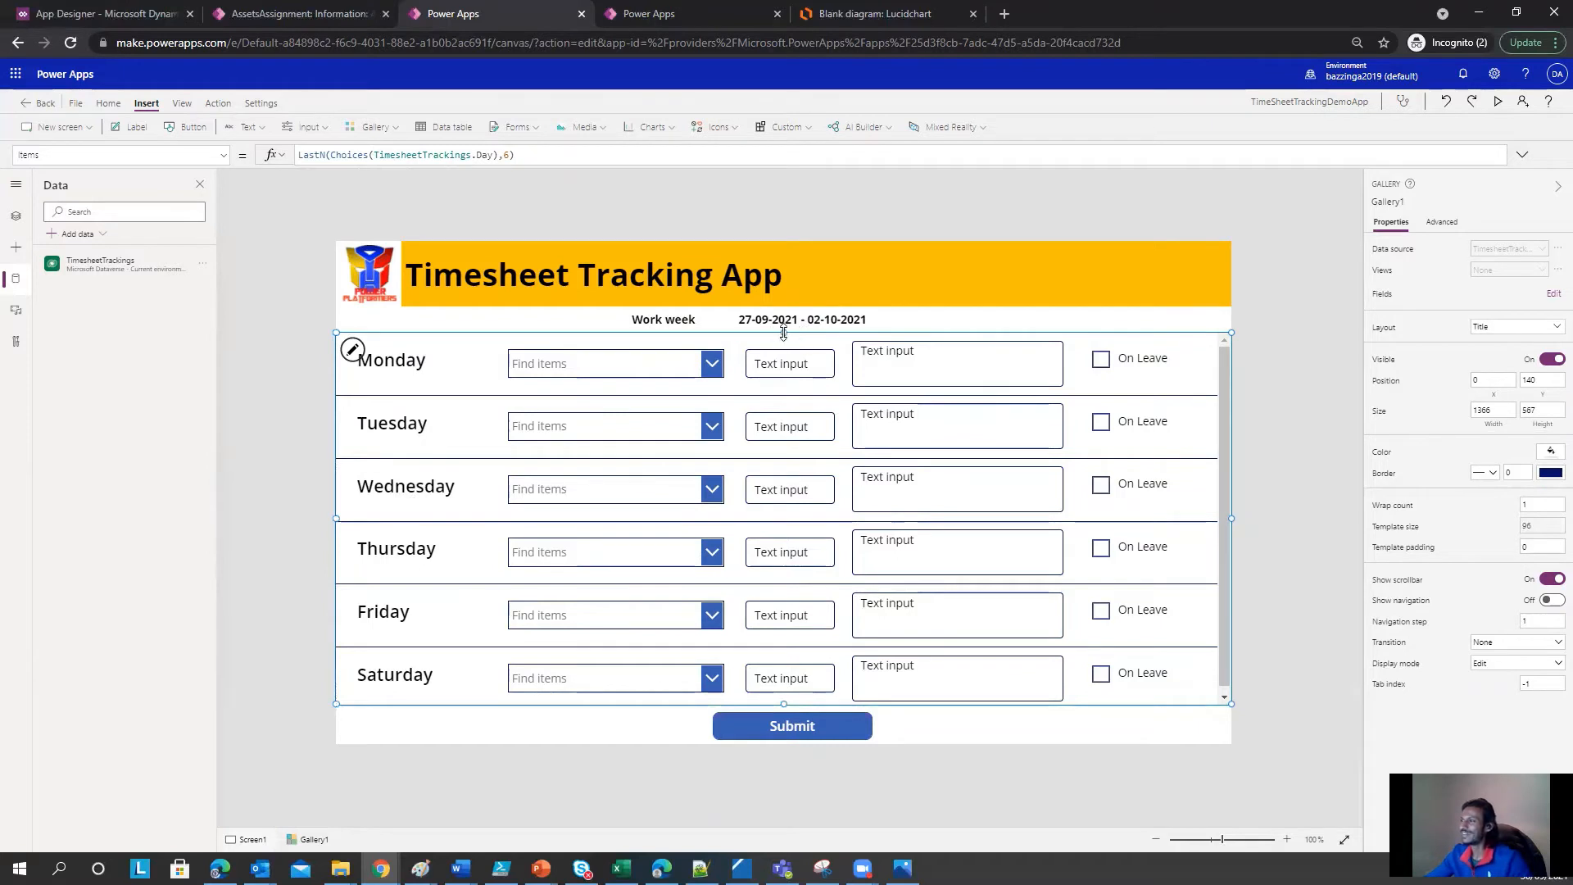
pyautogui.moveTo(784, 332); pyautogui.dragTo(785, 324)
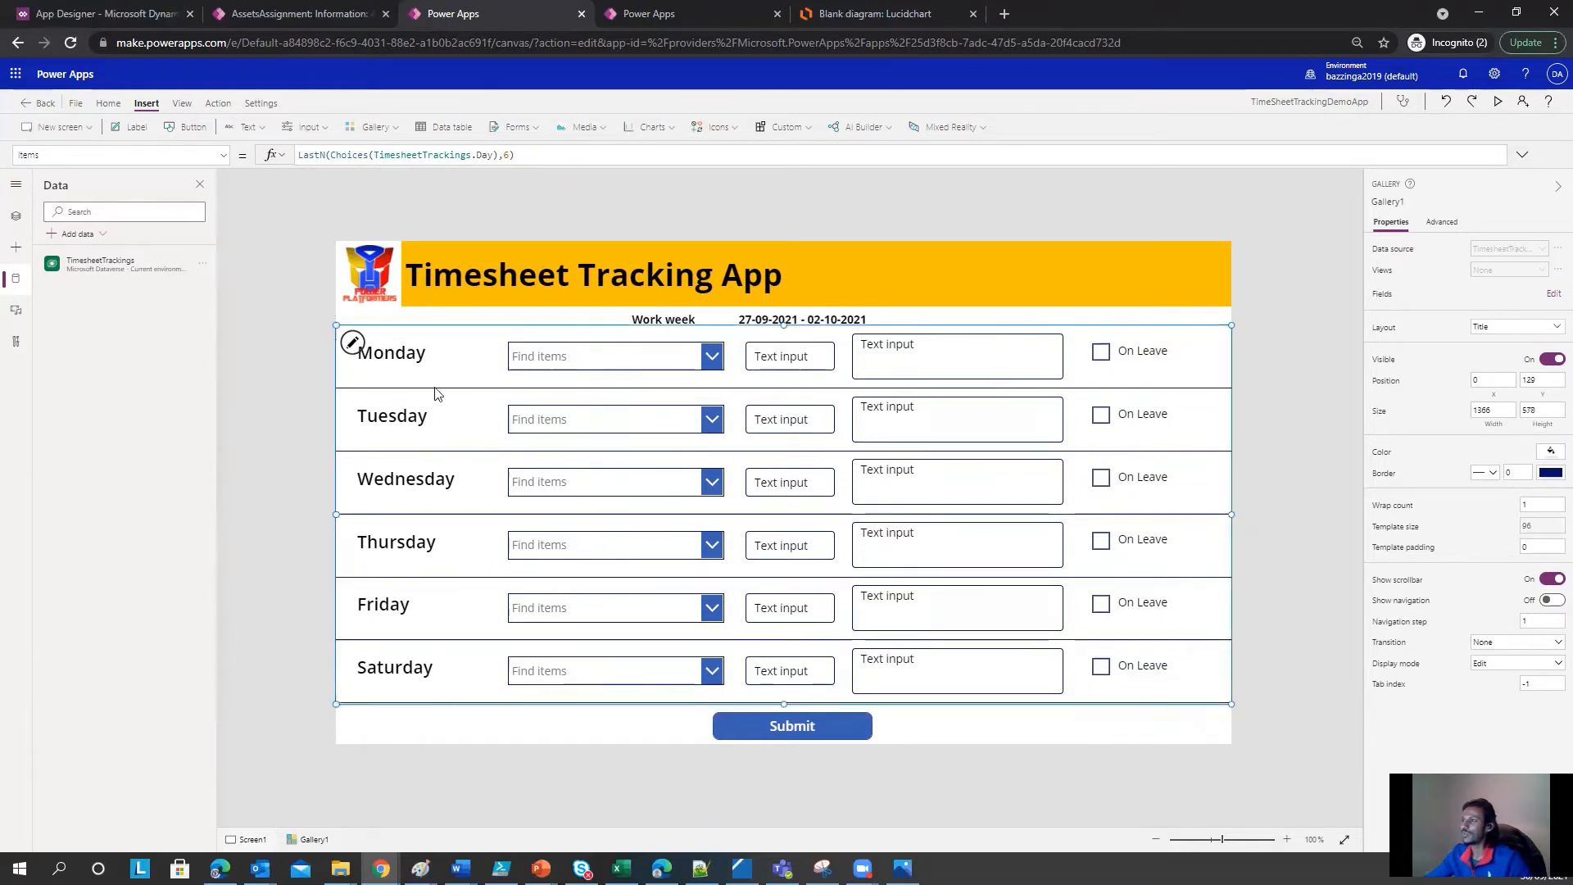
# Step: Shorten the gallery's row template to about 87 and move the whole gallery down to about Y 141
pyautogui.click(782, 388)
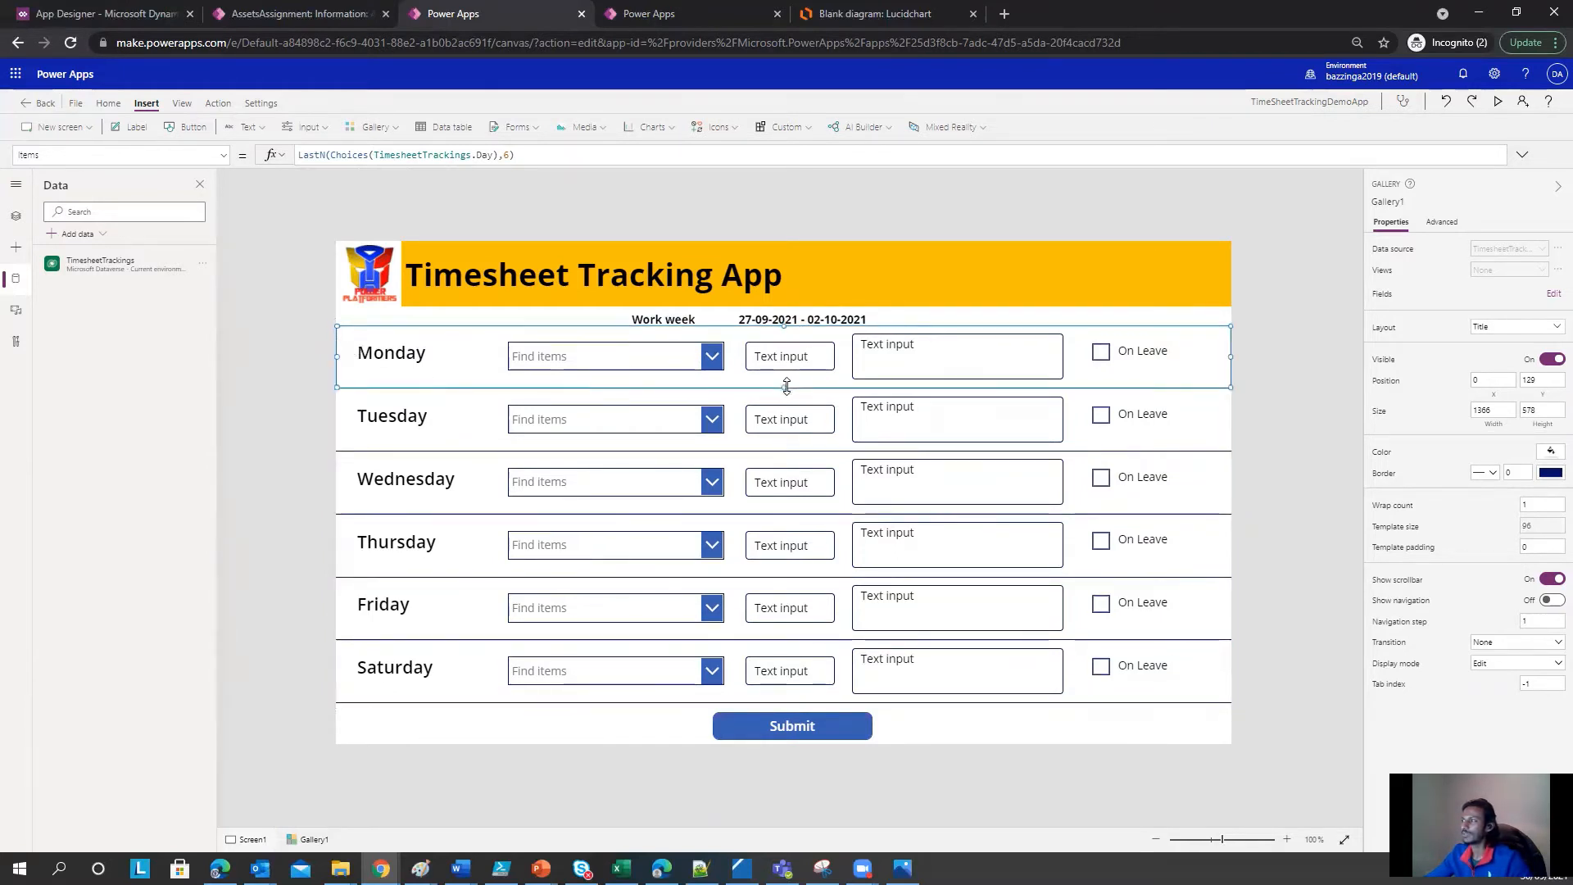
pyautogui.moveTo(786, 387); pyautogui.dragTo(785, 381)
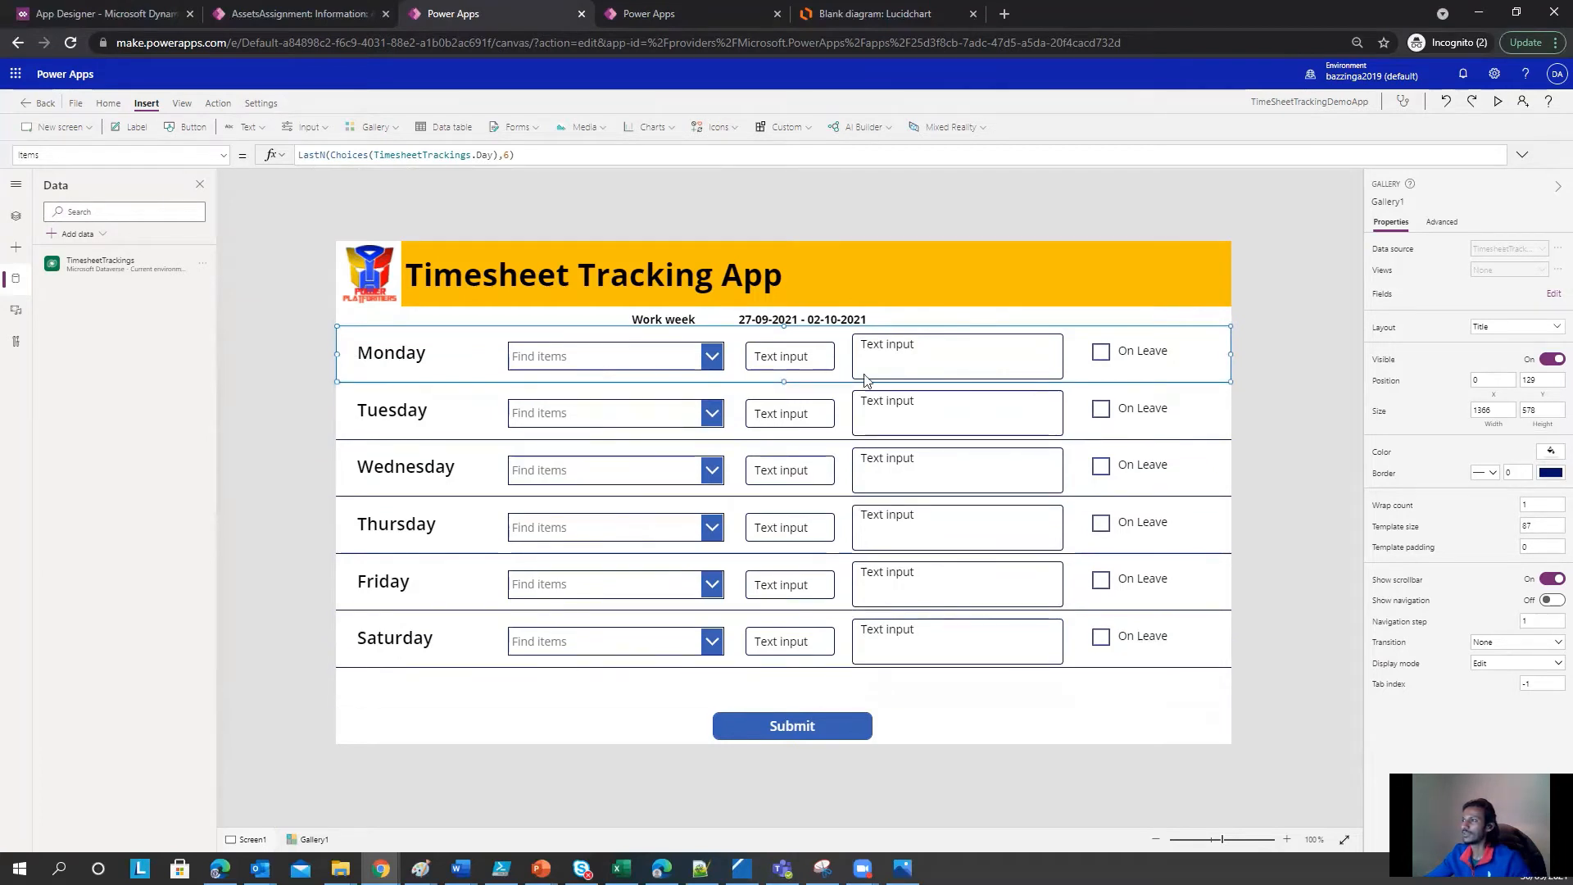
pyautogui.click(1088, 344)
pyautogui.click(447, 334)
pyautogui.click(356, 666)
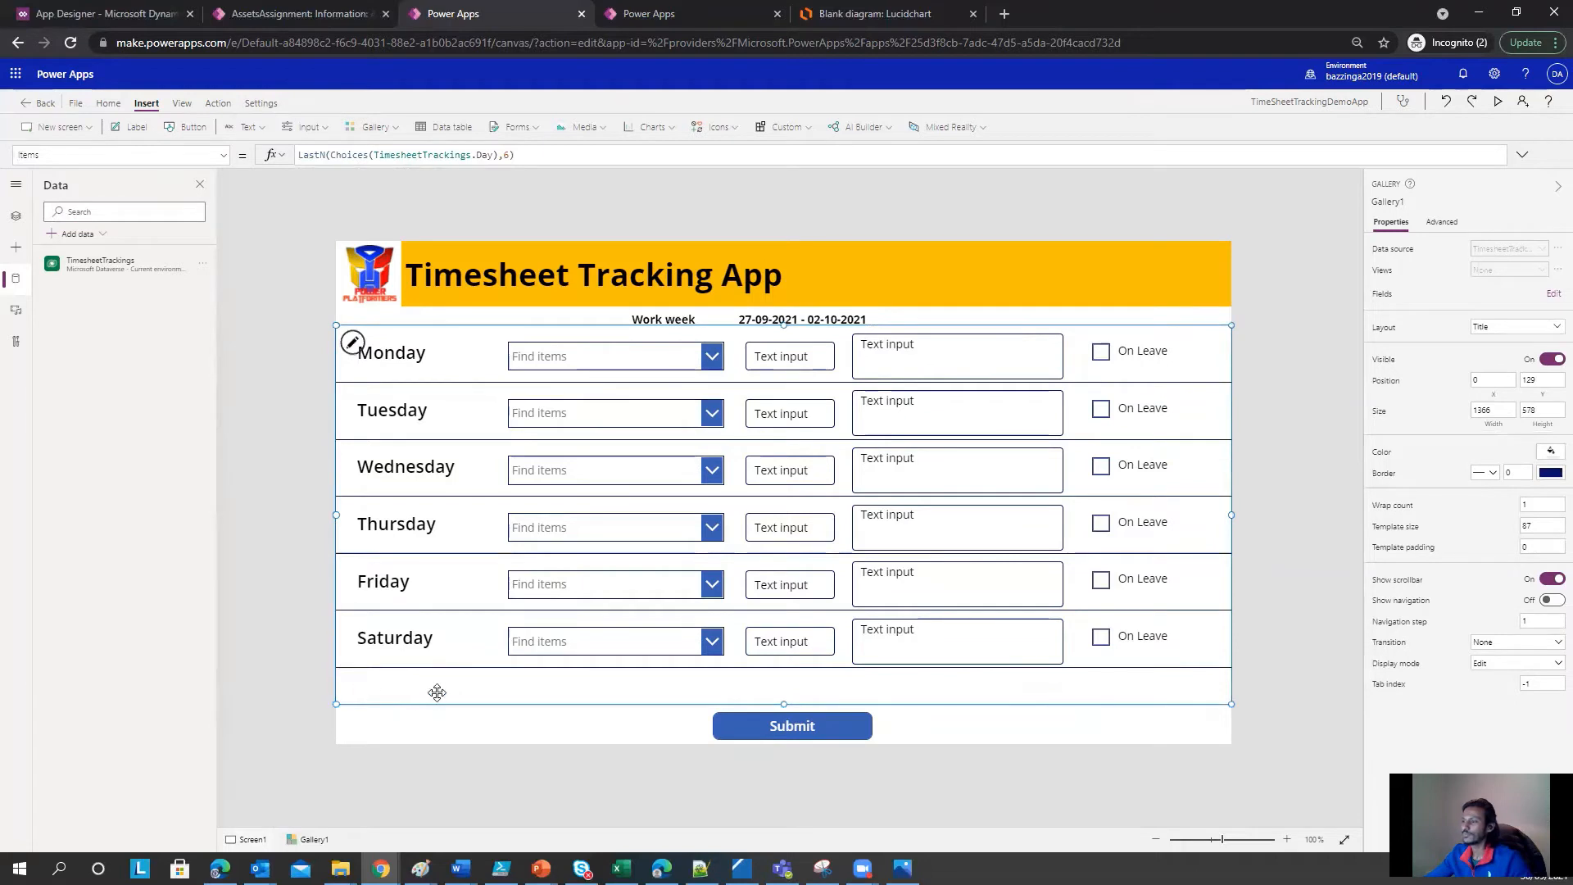
pyautogui.moveTo(436, 697); pyautogui.dragTo(436, 707)
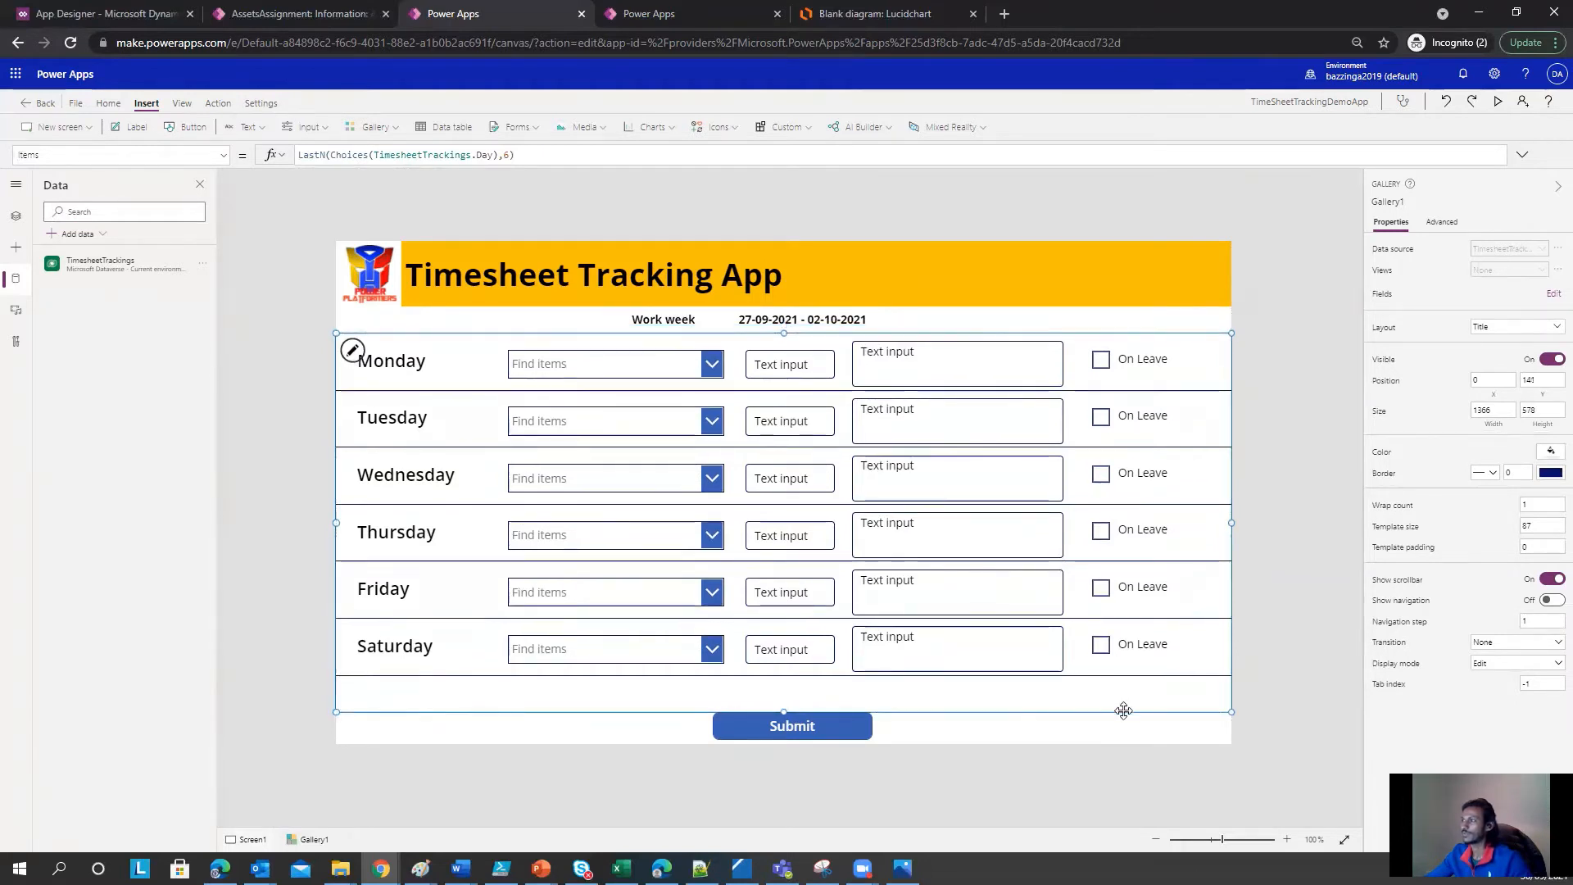
pyautogui.click(1150, 733)
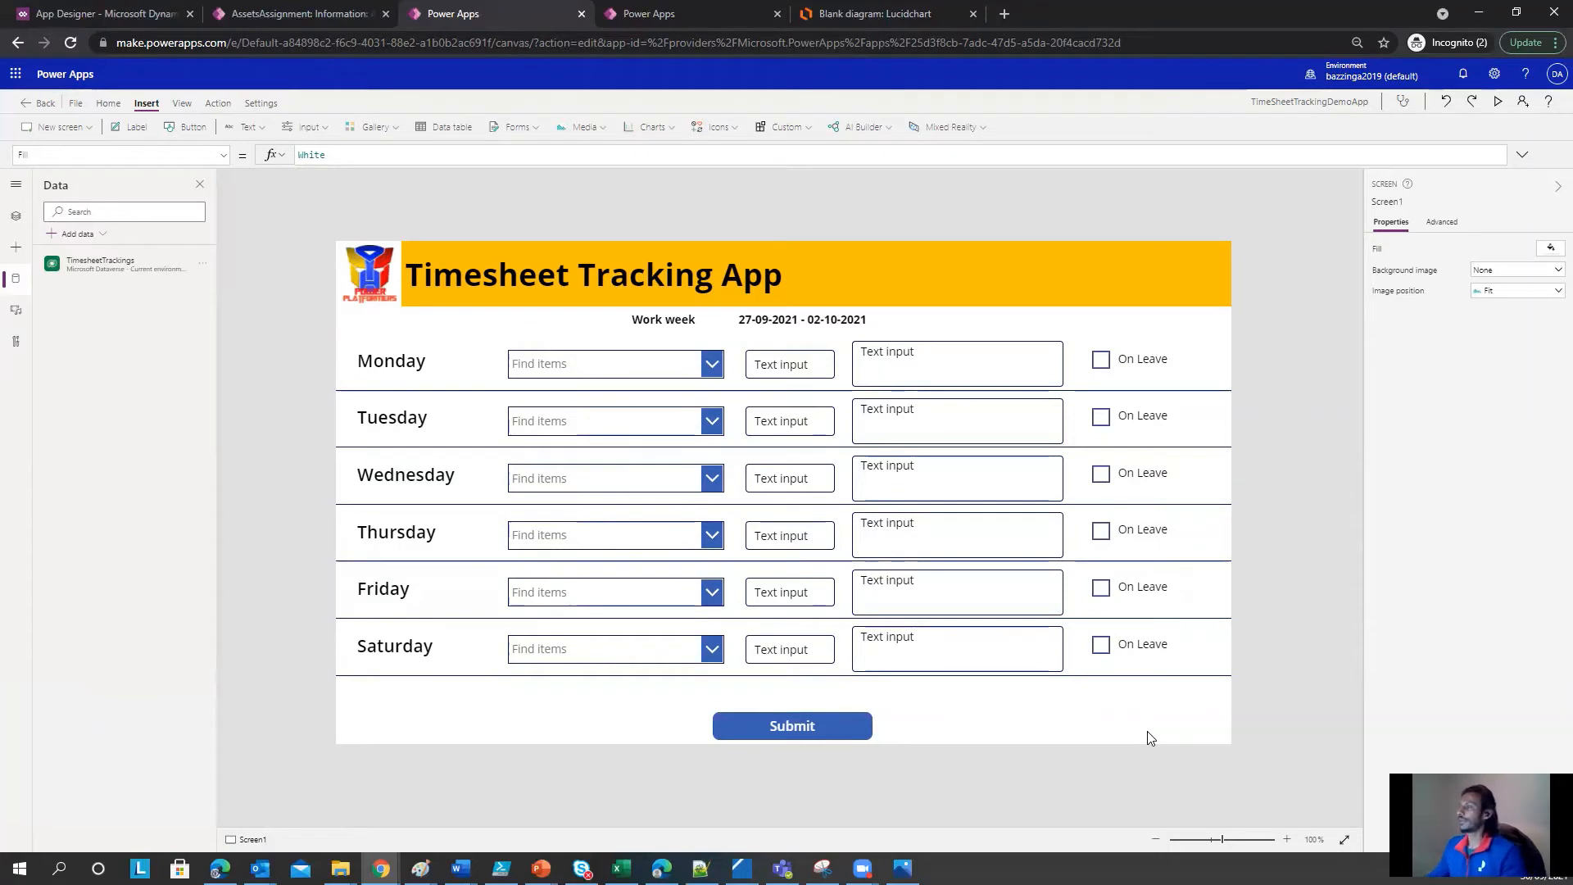
# Step: Set the Items formula of the gallery row's combo box to Choices(TimesheetTrackings.Project)
pyautogui.click(613, 368)
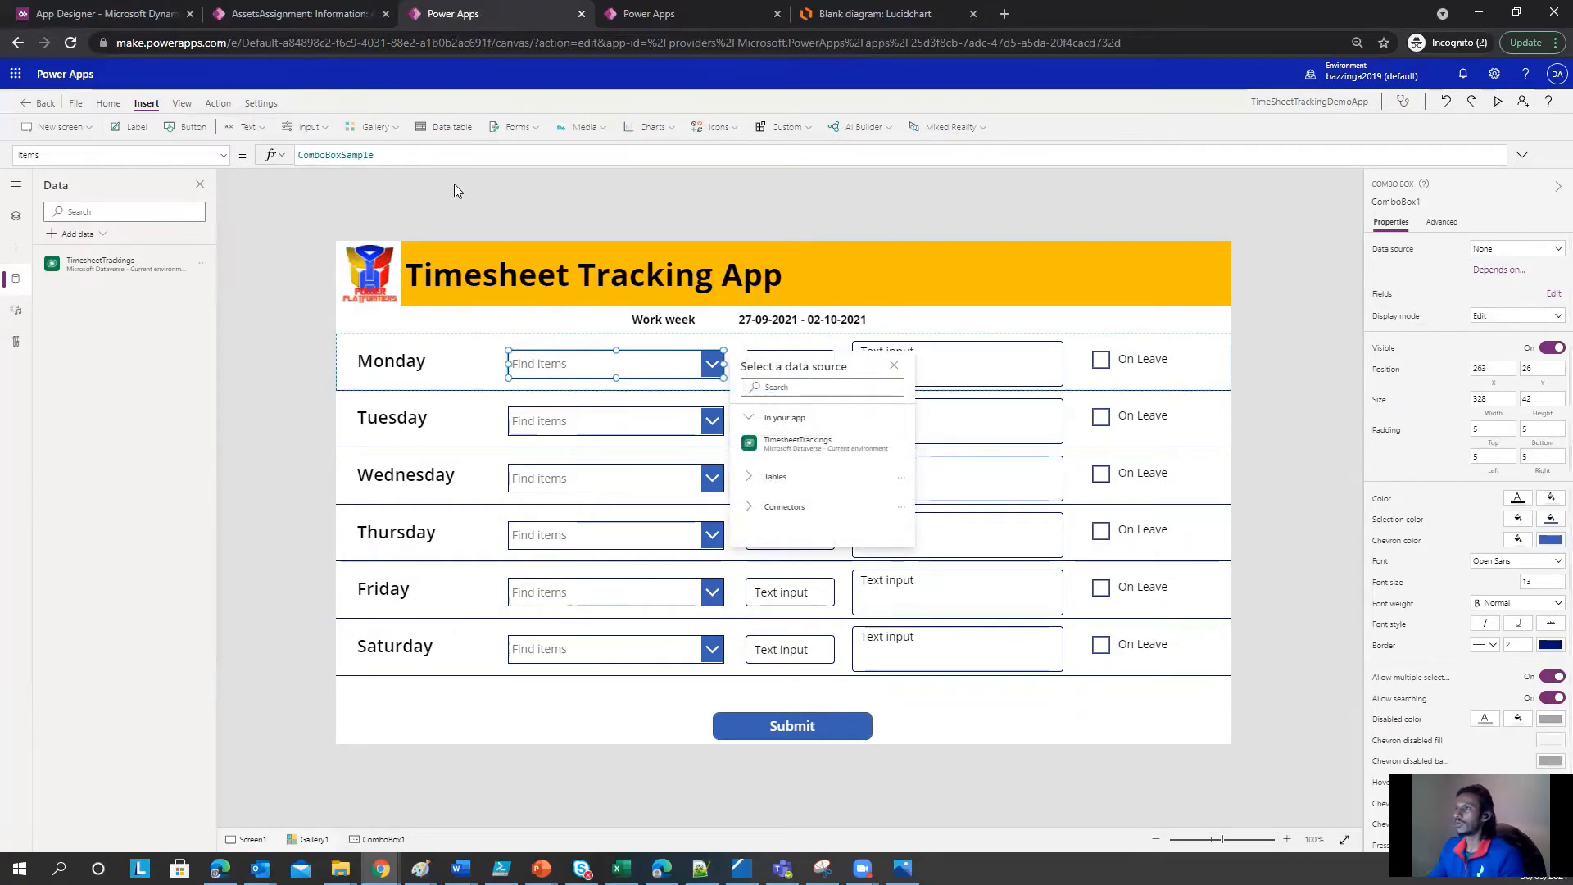
pyautogui.doubleClick(371, 154)
pyautogui.write('C')
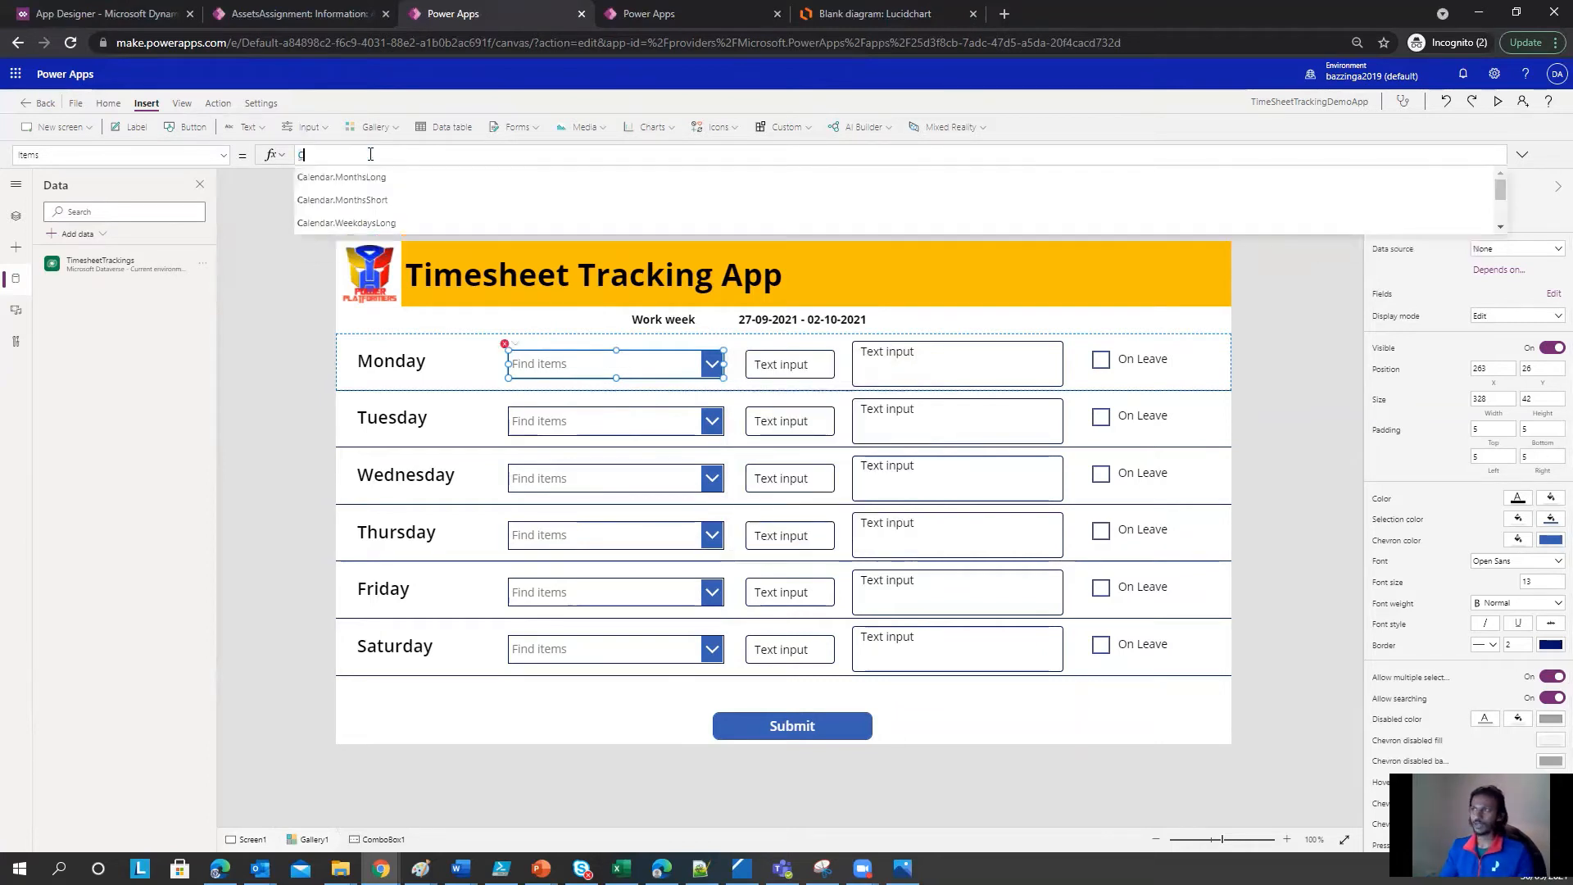
pyautogui.write('hoice')
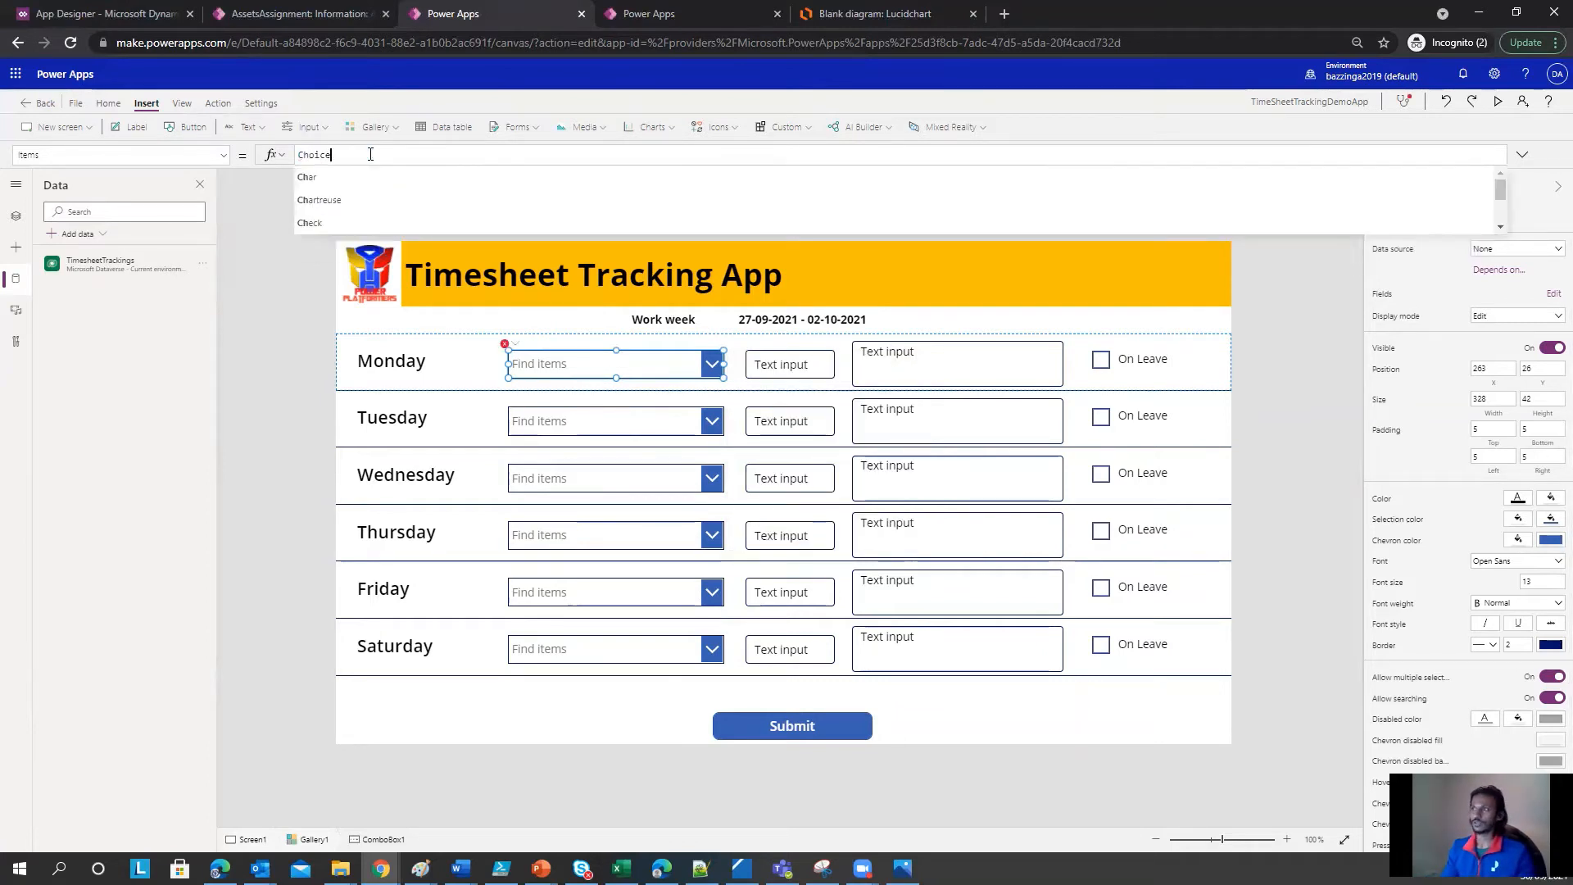
pyautogui.write('s(')
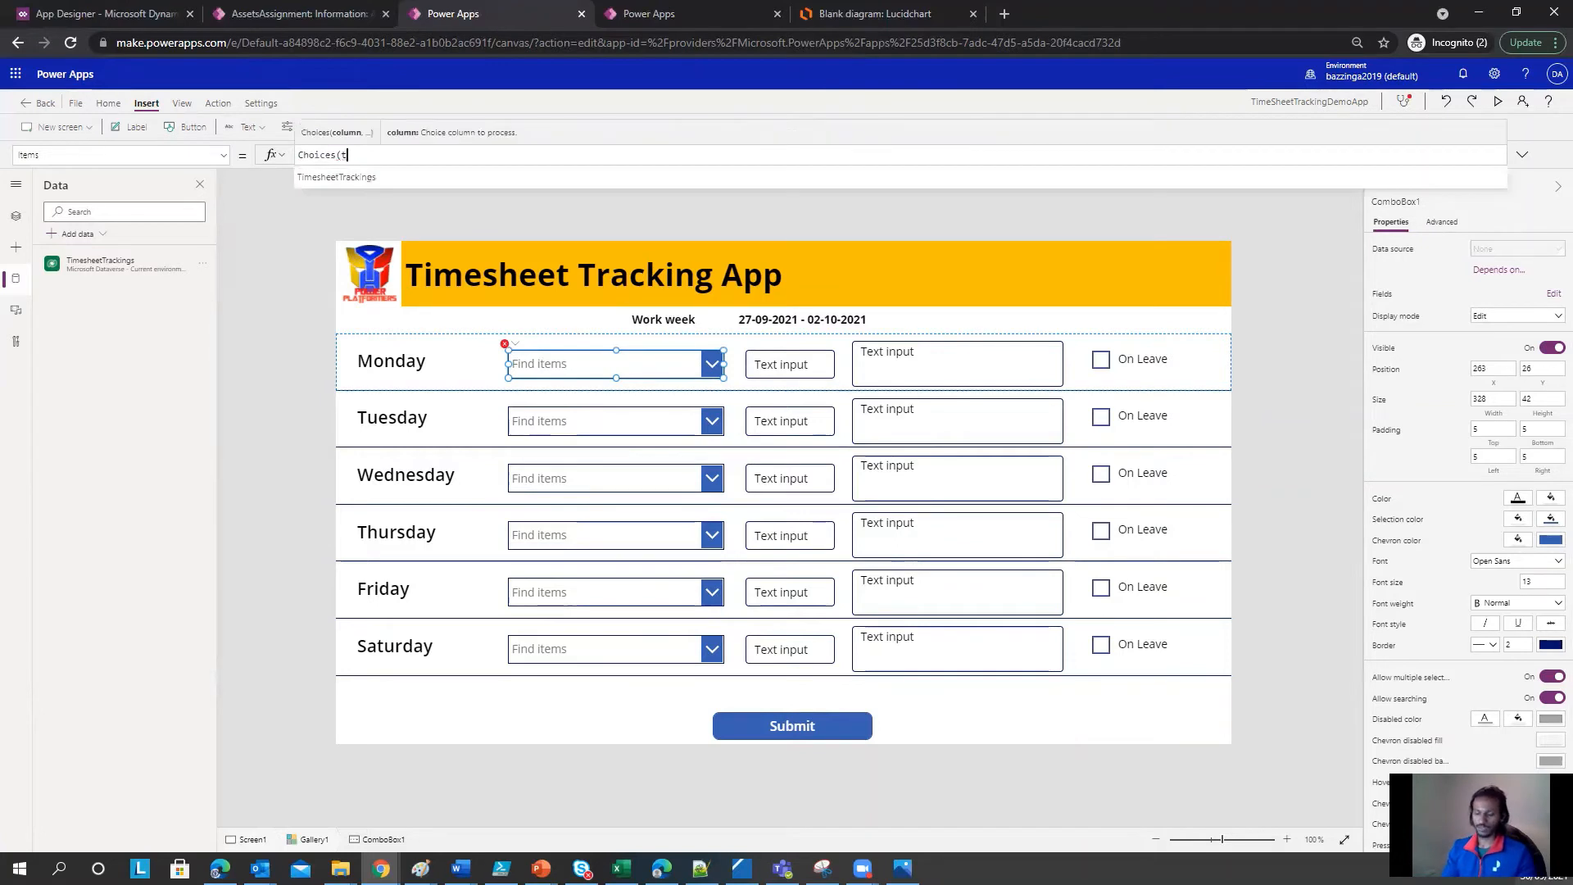
pyautogui.write('time')
pyautogui.press('Tab')
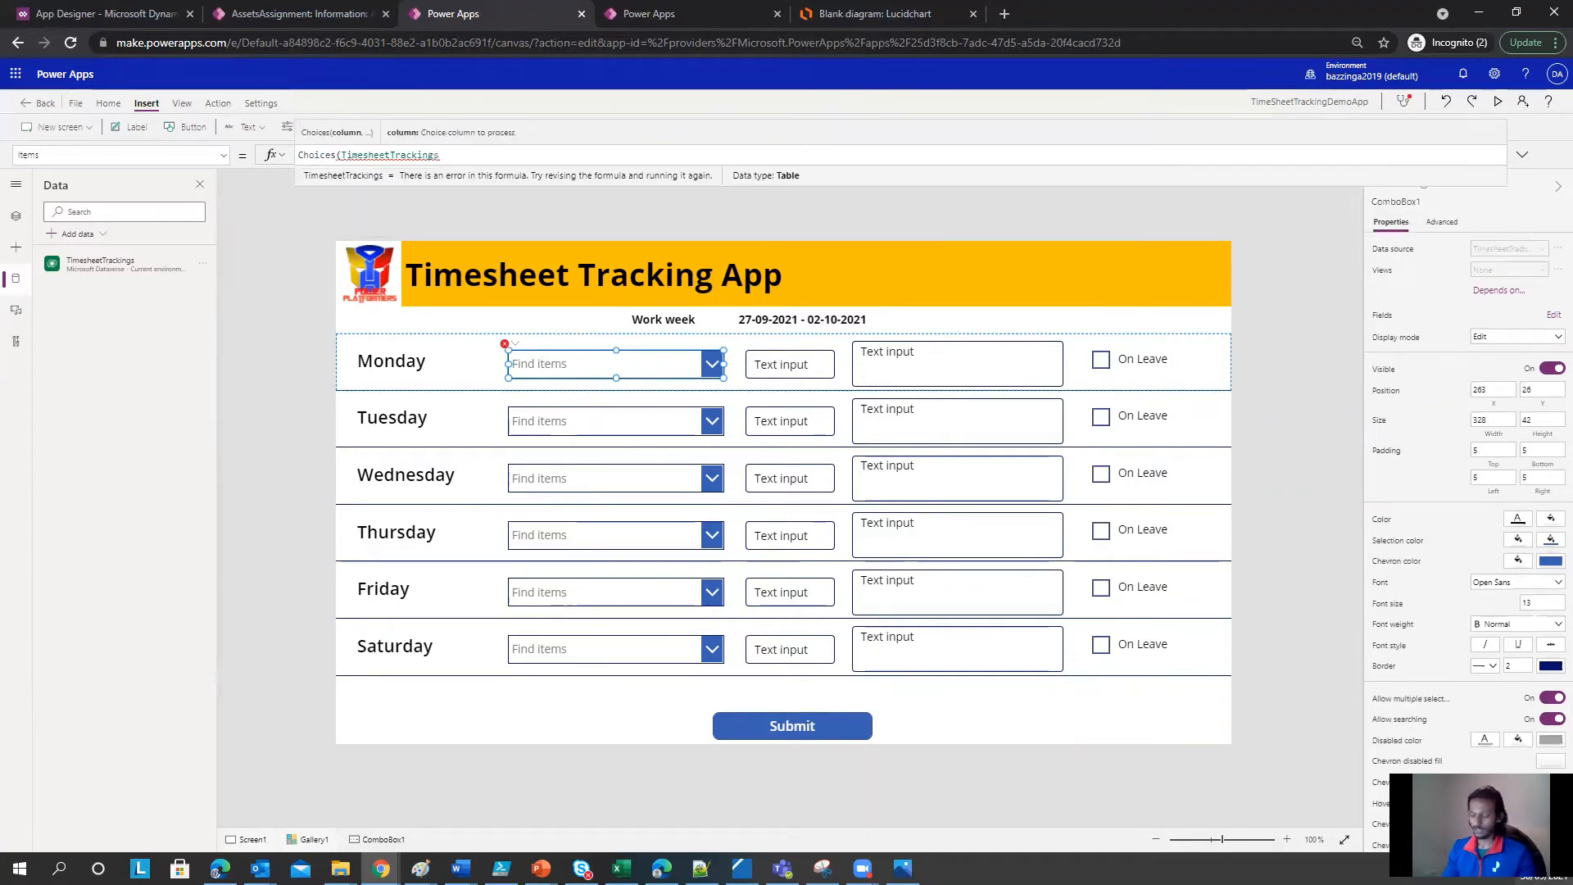
pyautogui.write('.Project')
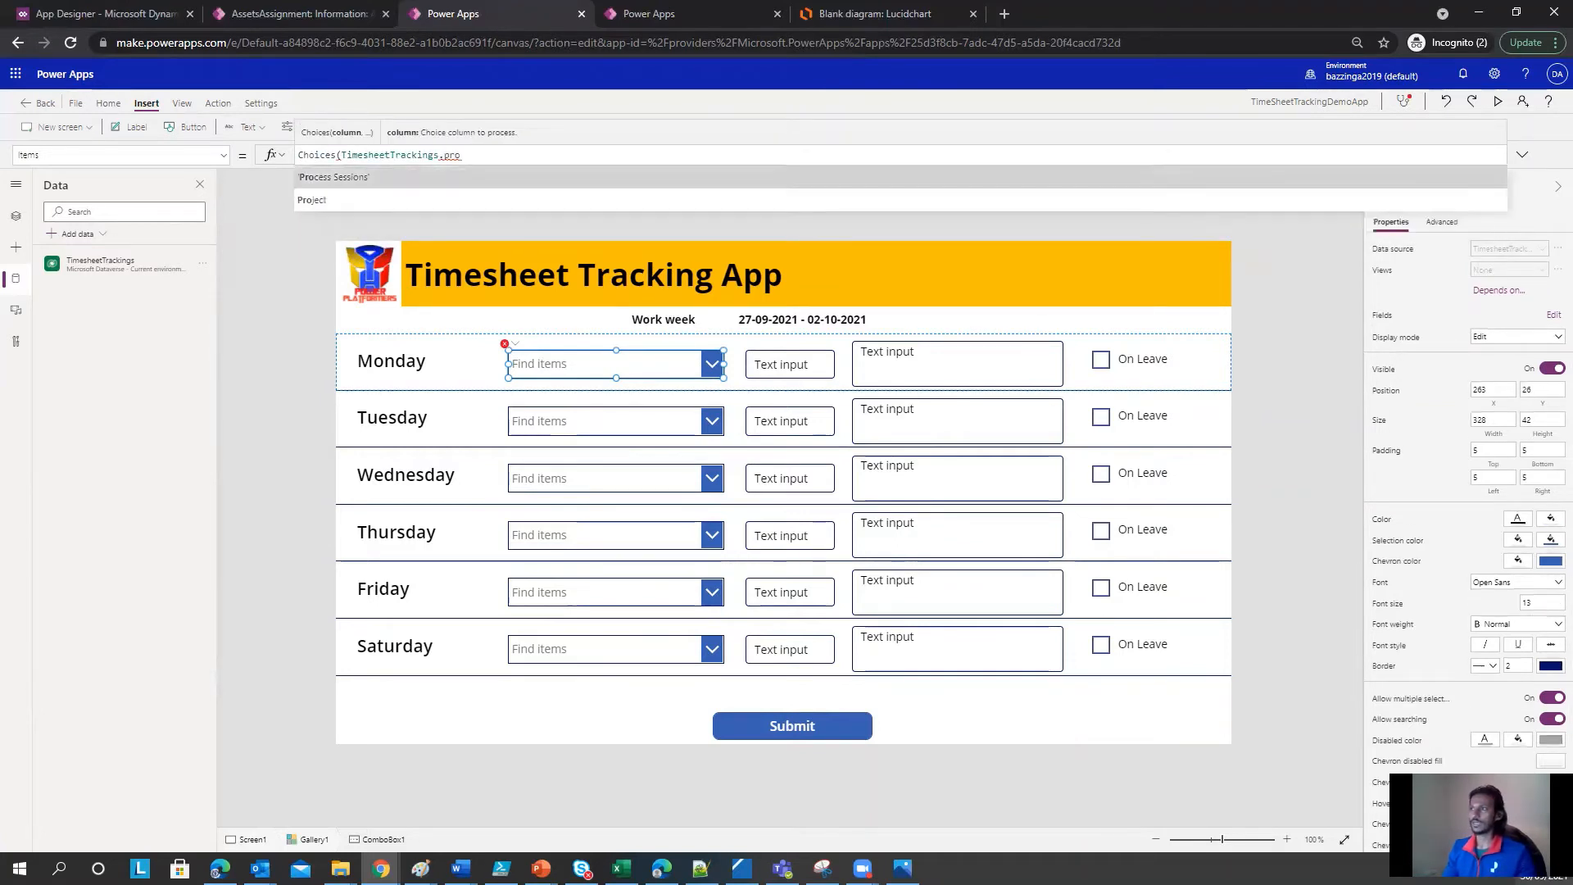
pyautogui.write(')')
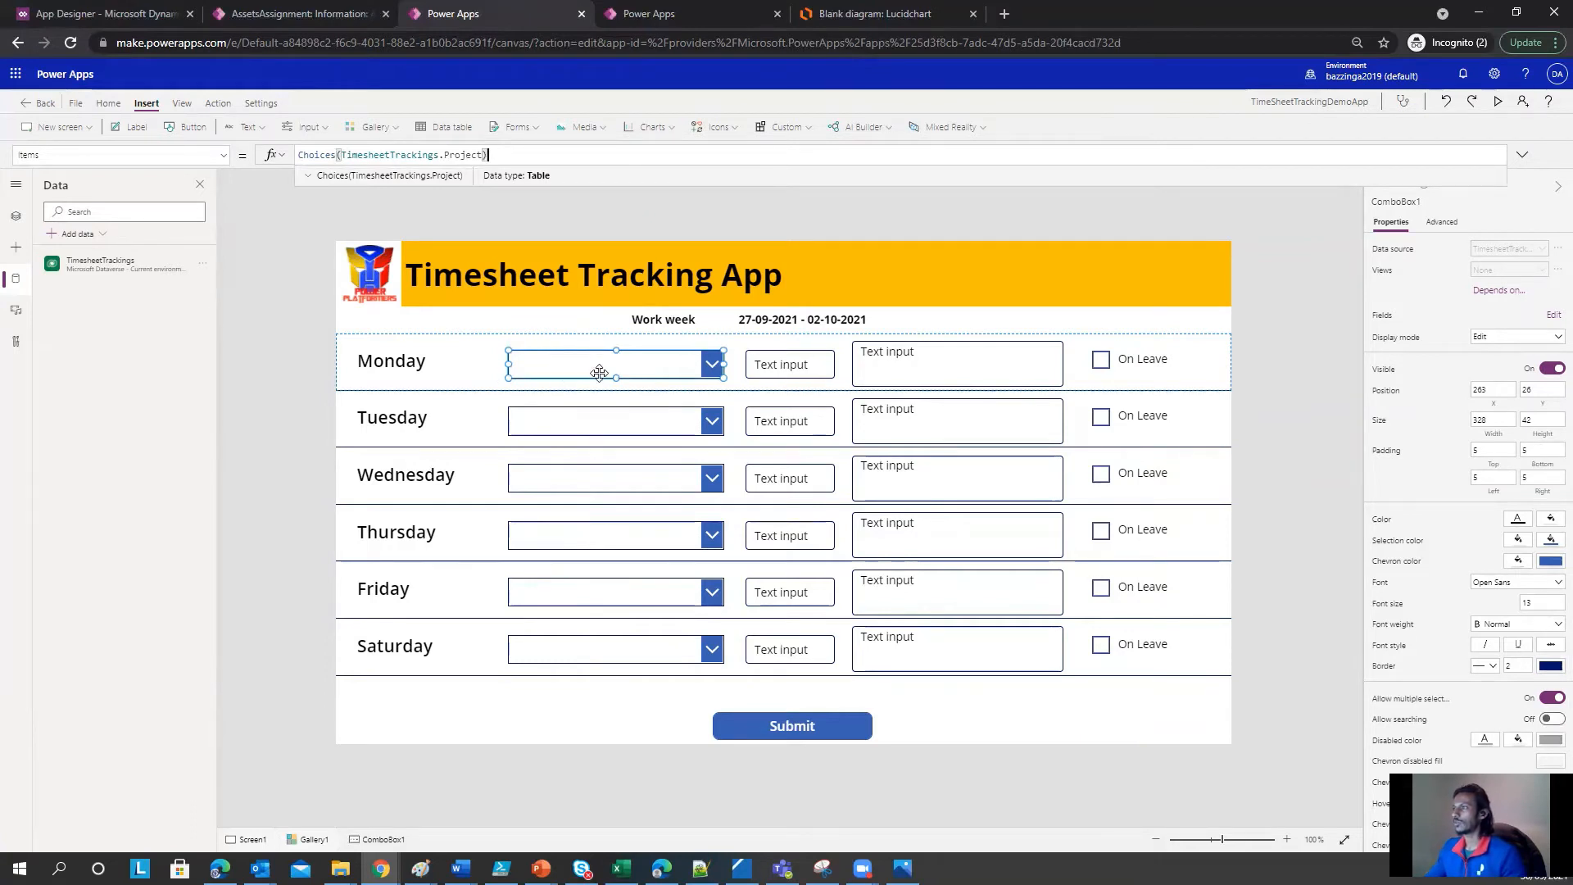
# Step: Set the smaller text input's format to Number and its hint text to "Hours"
pyautogui.click(803, 369)
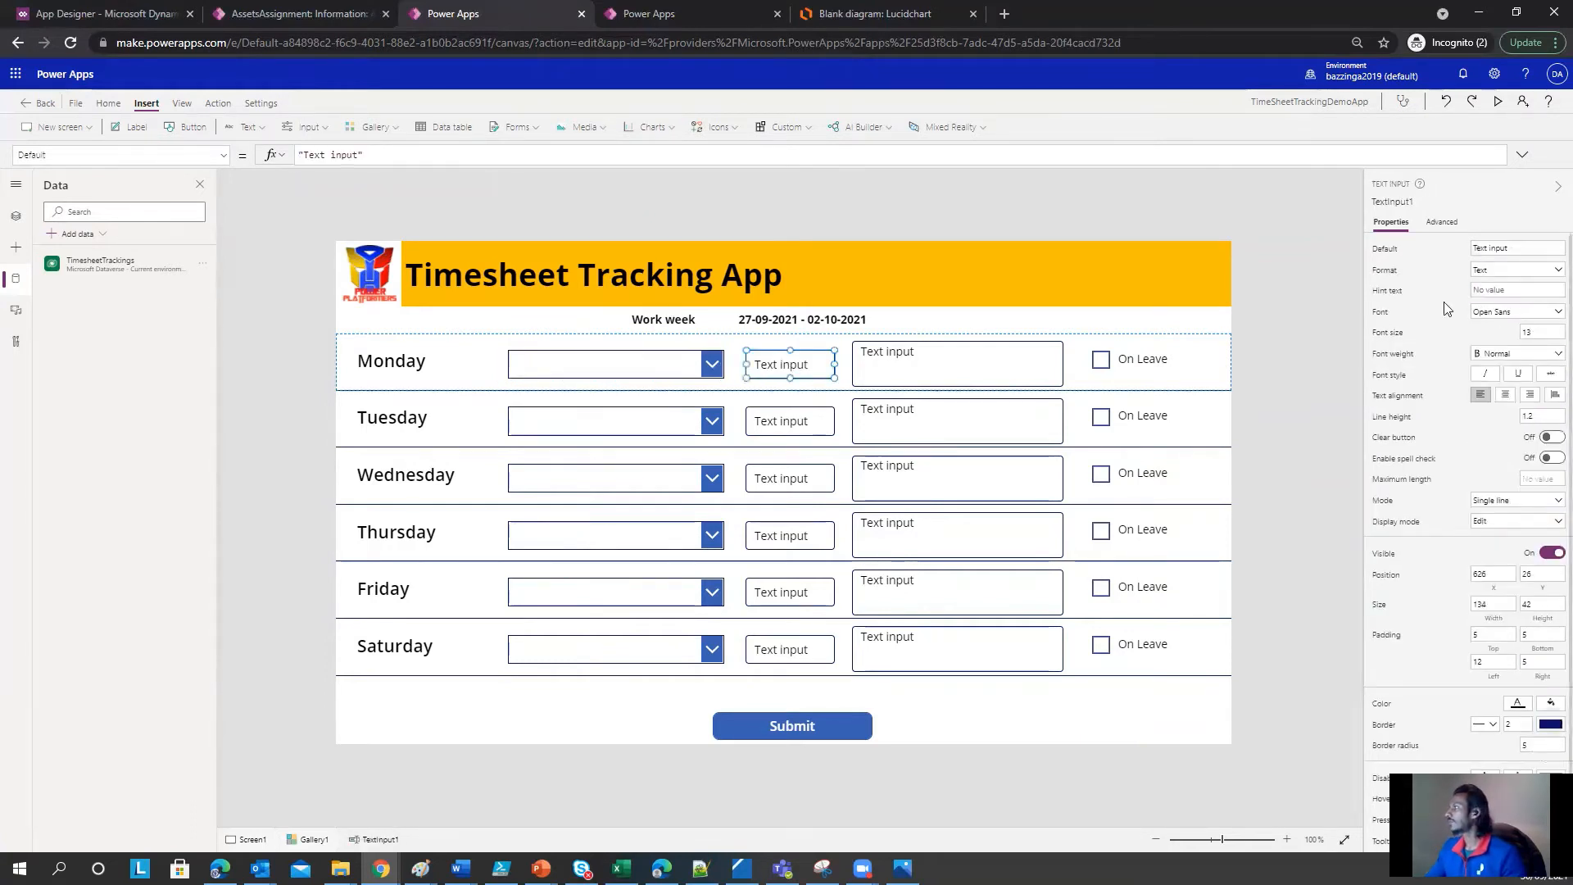
pyautogui.click(1526, 271)
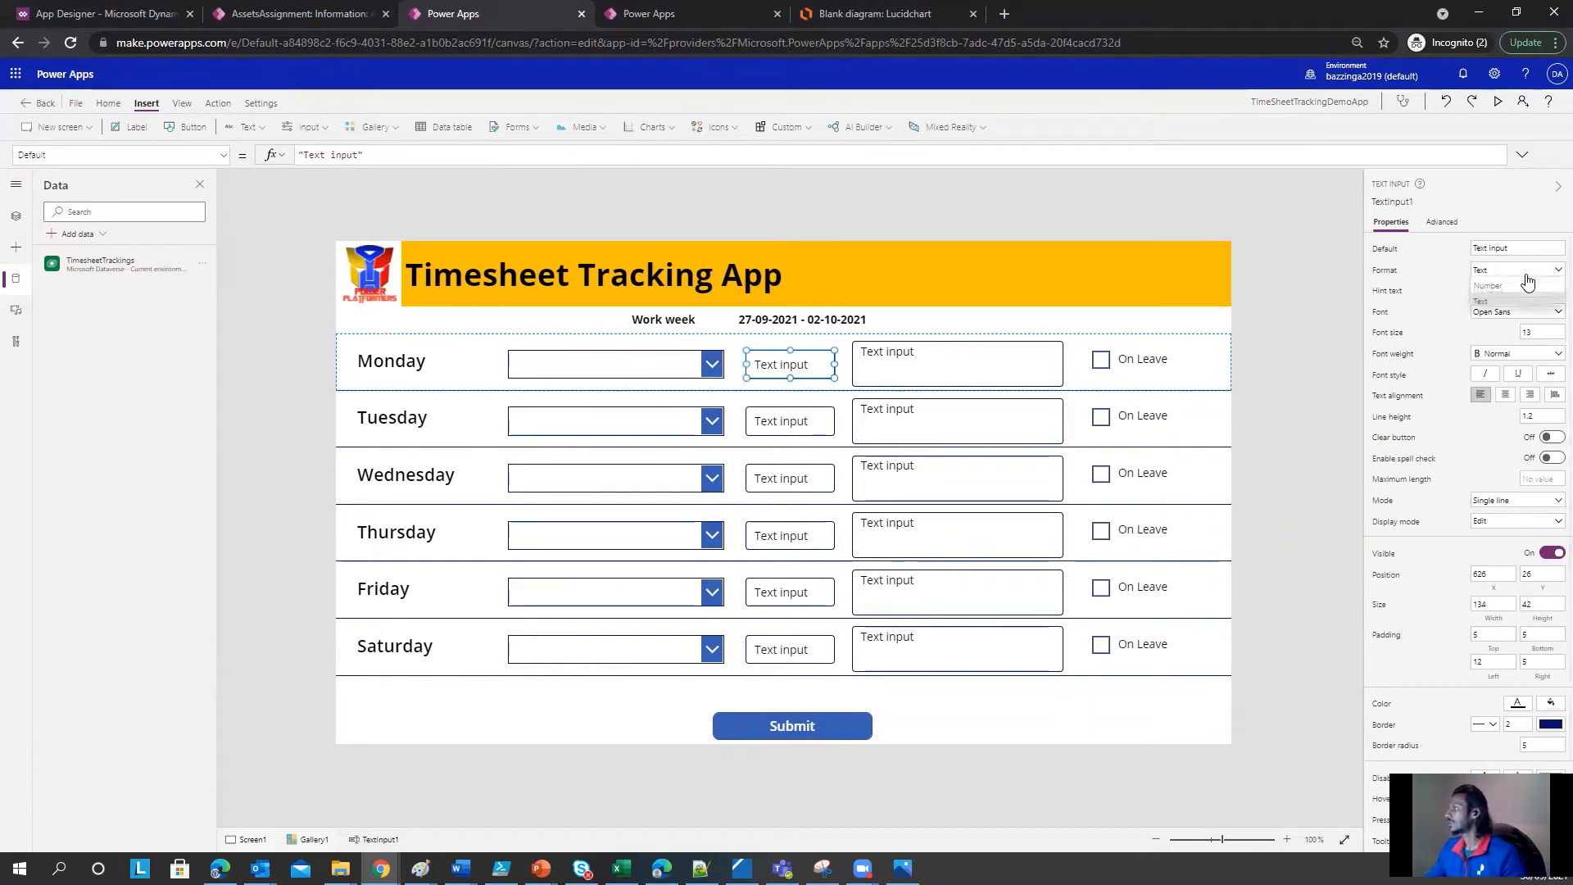
pyautogui.click(1490, 288)
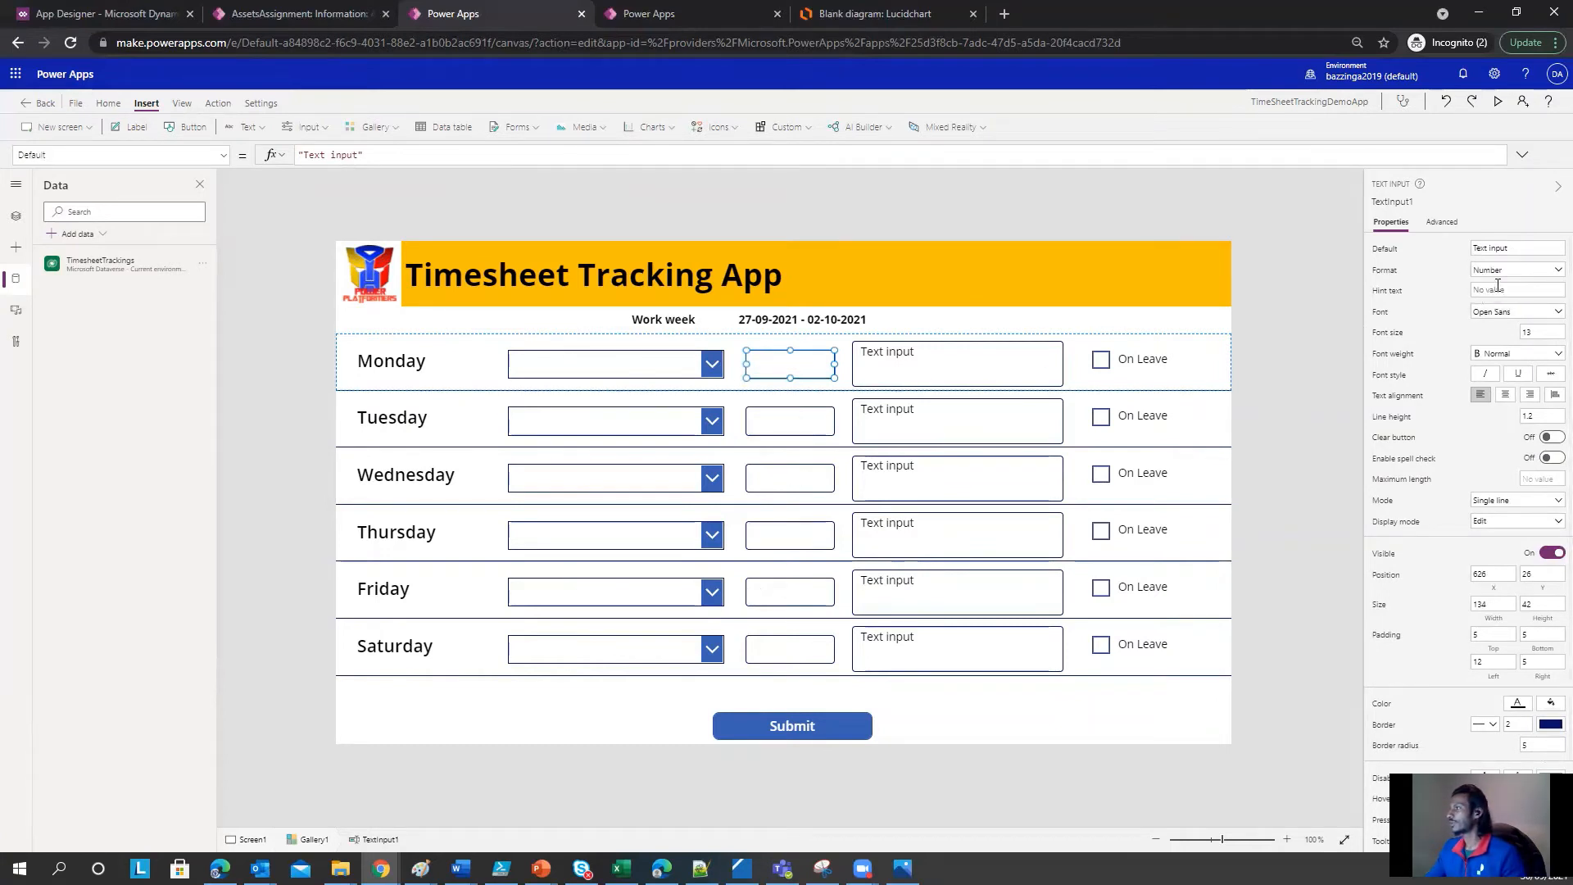
pyautogui.click(1486, 292)
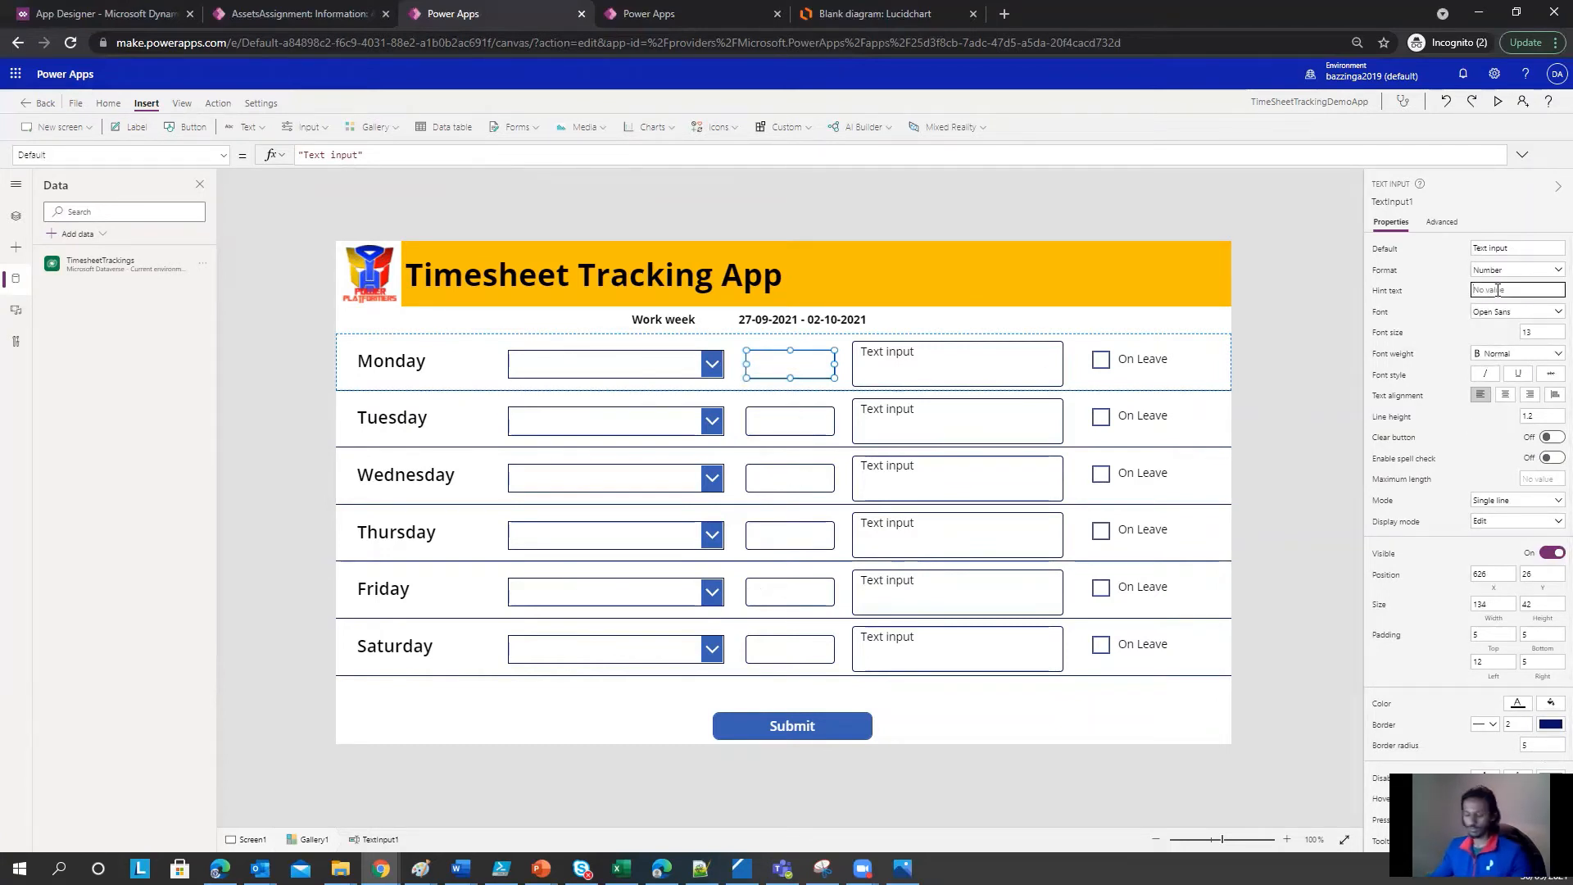
pyautogui.write('Hours')
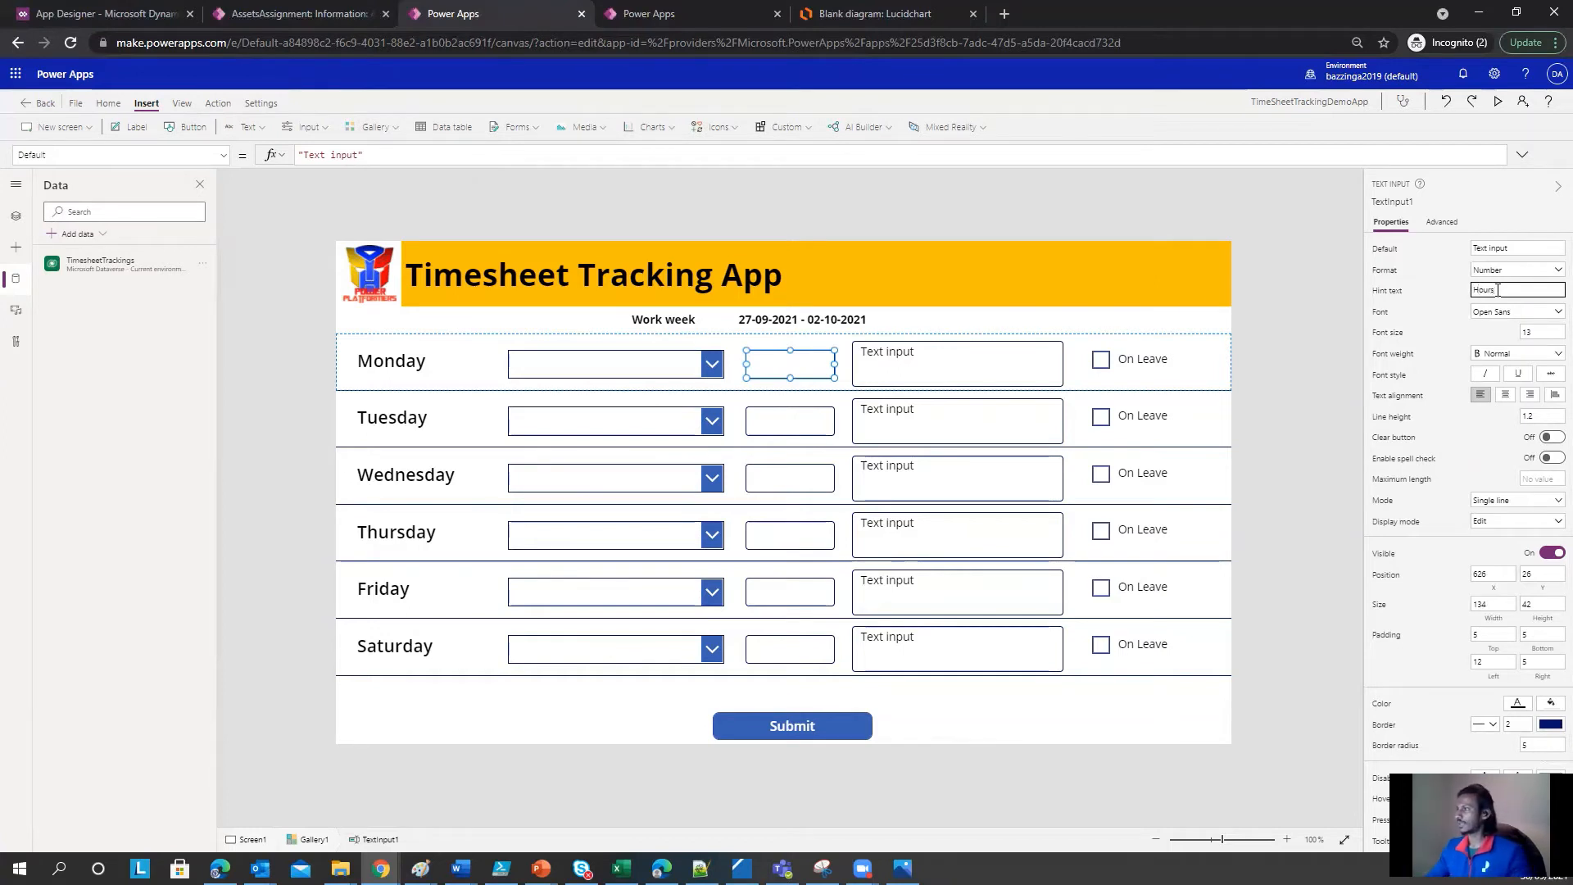
# Step: Set the multiline text input's hint text to "Description" and clear its default text
pyautogui.click(949, 373)
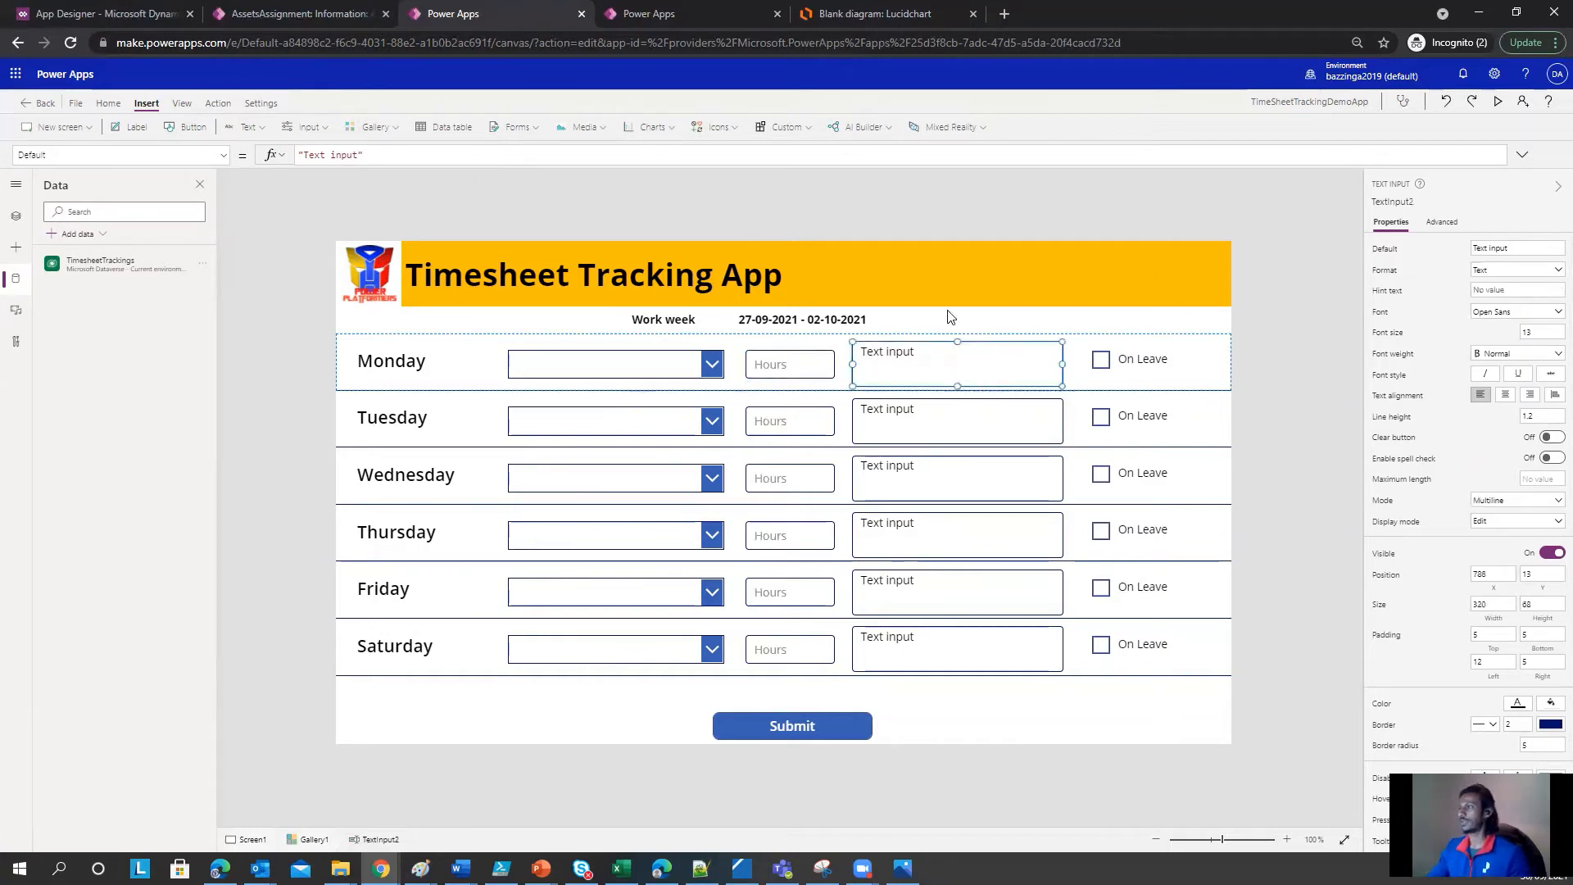
pyautogui.click(1507, 289)
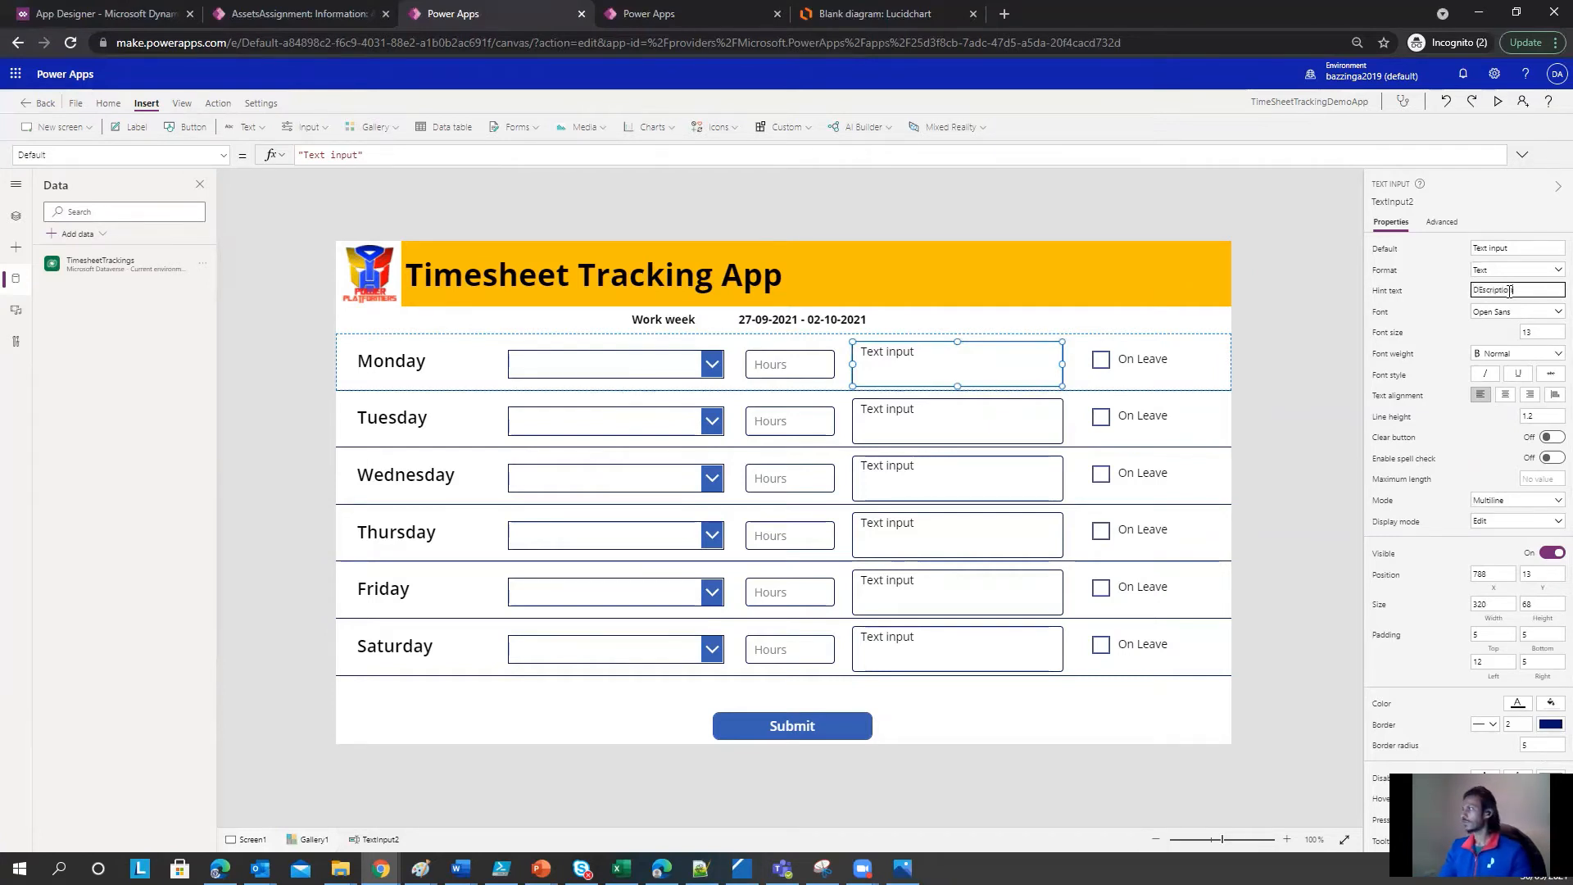
pyautogui.write('DEscription')
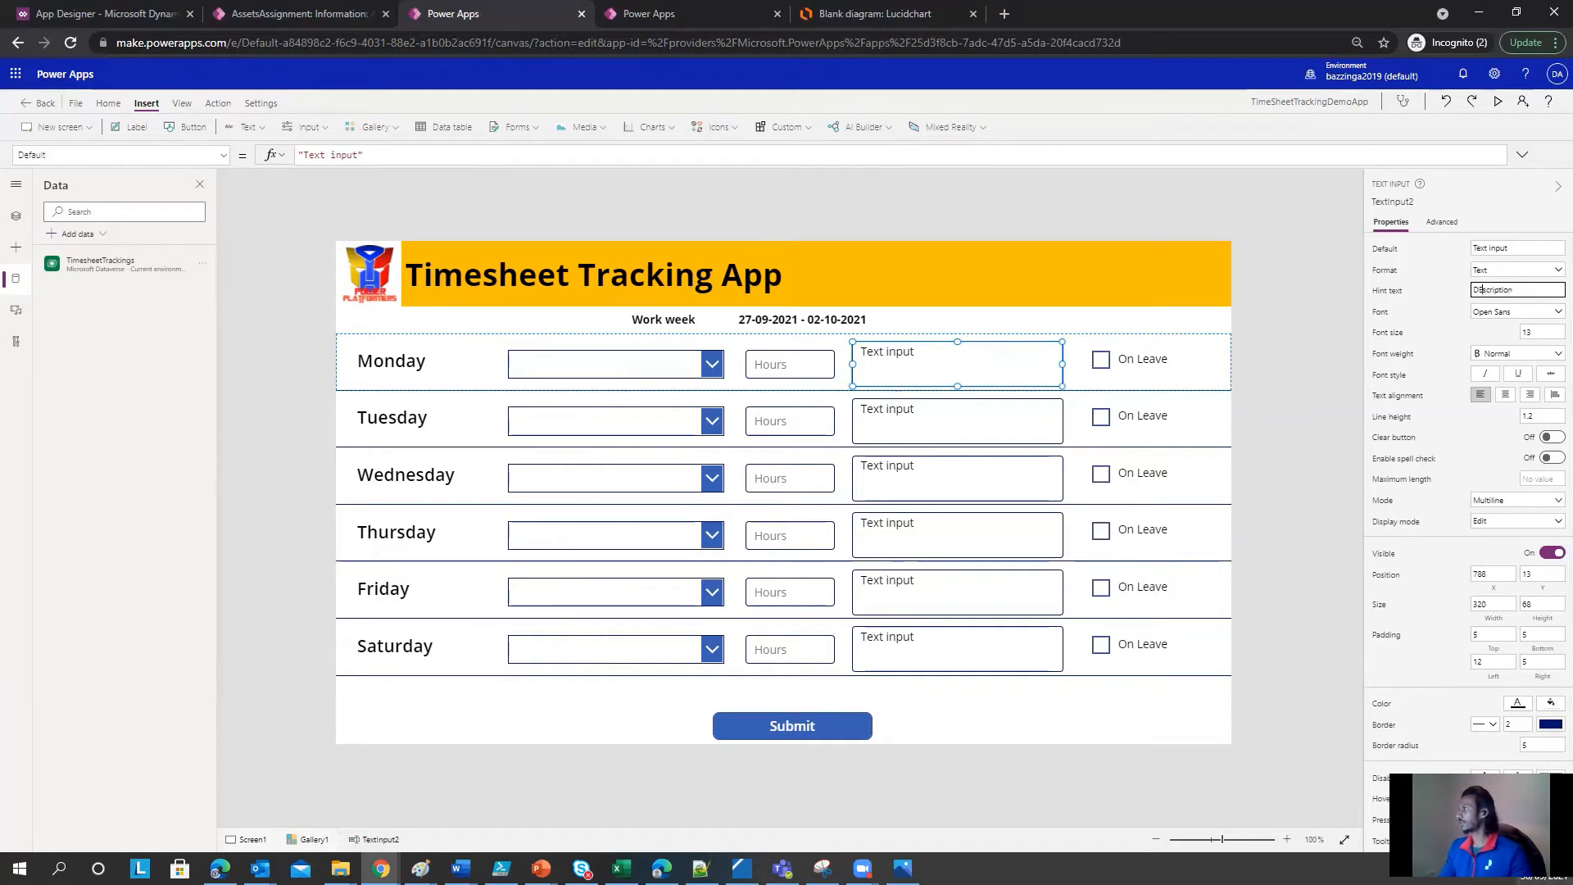
pyautogui.write('e')
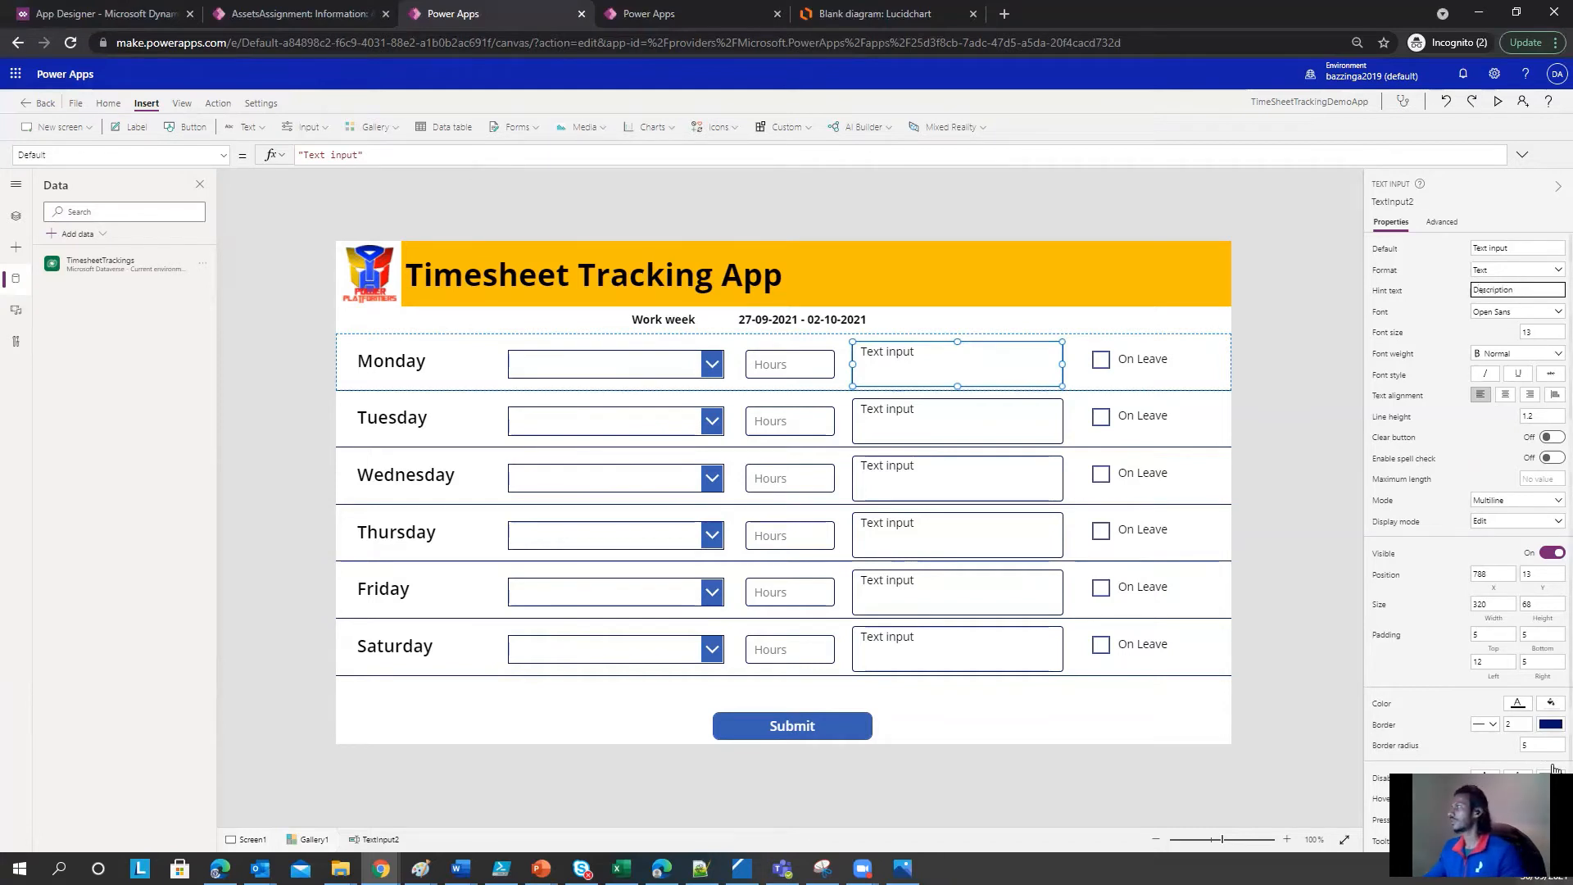
pyautogui.click(1440, 224)
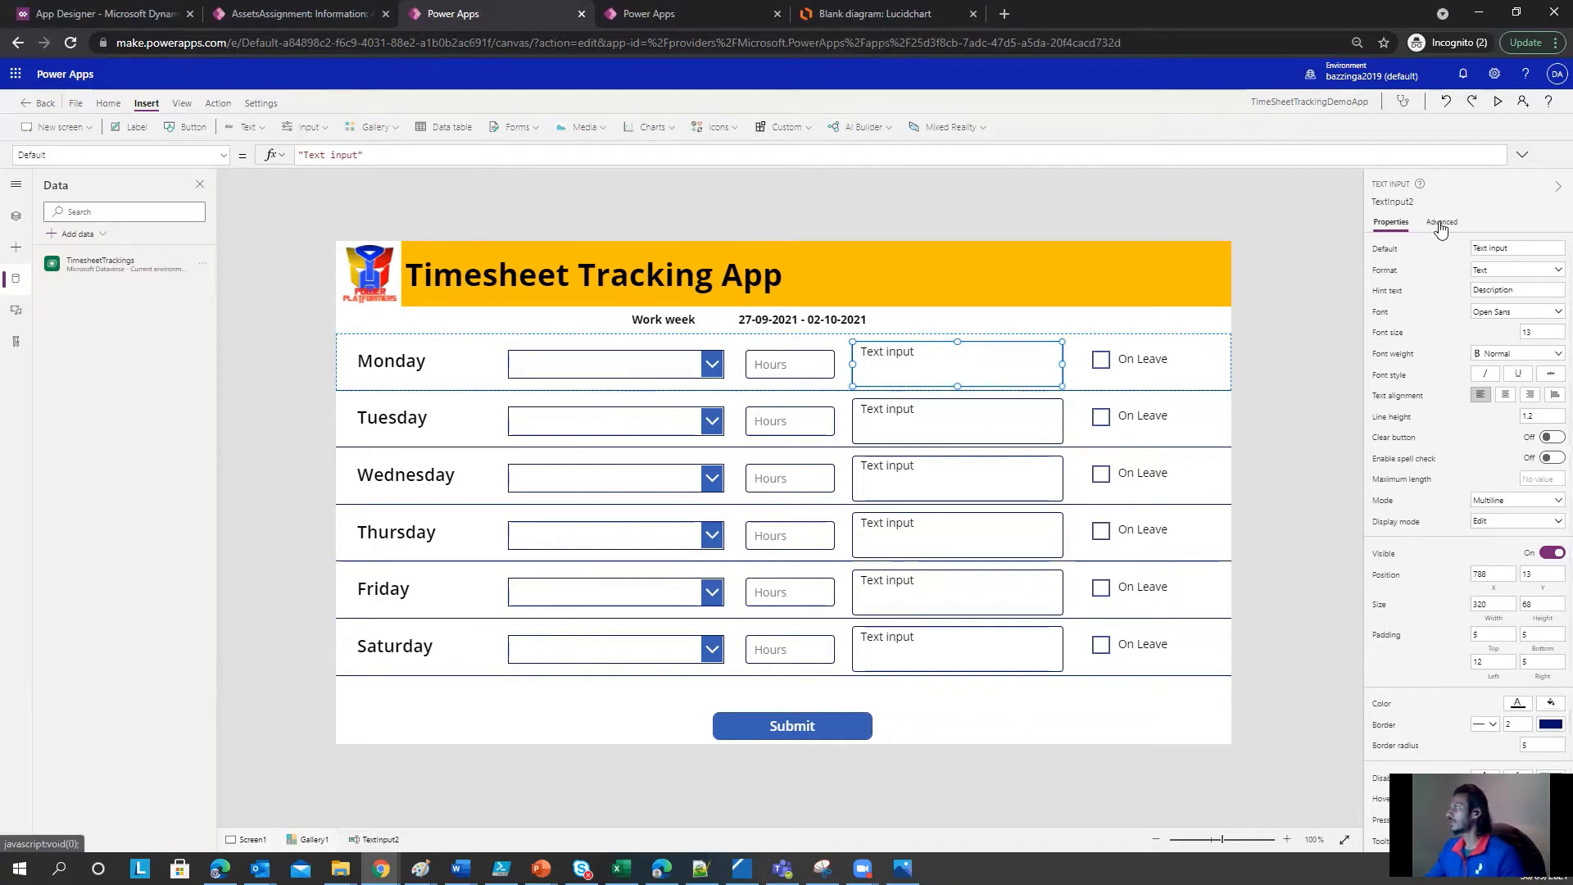
pyautogui.doubleClick(1494, 249)
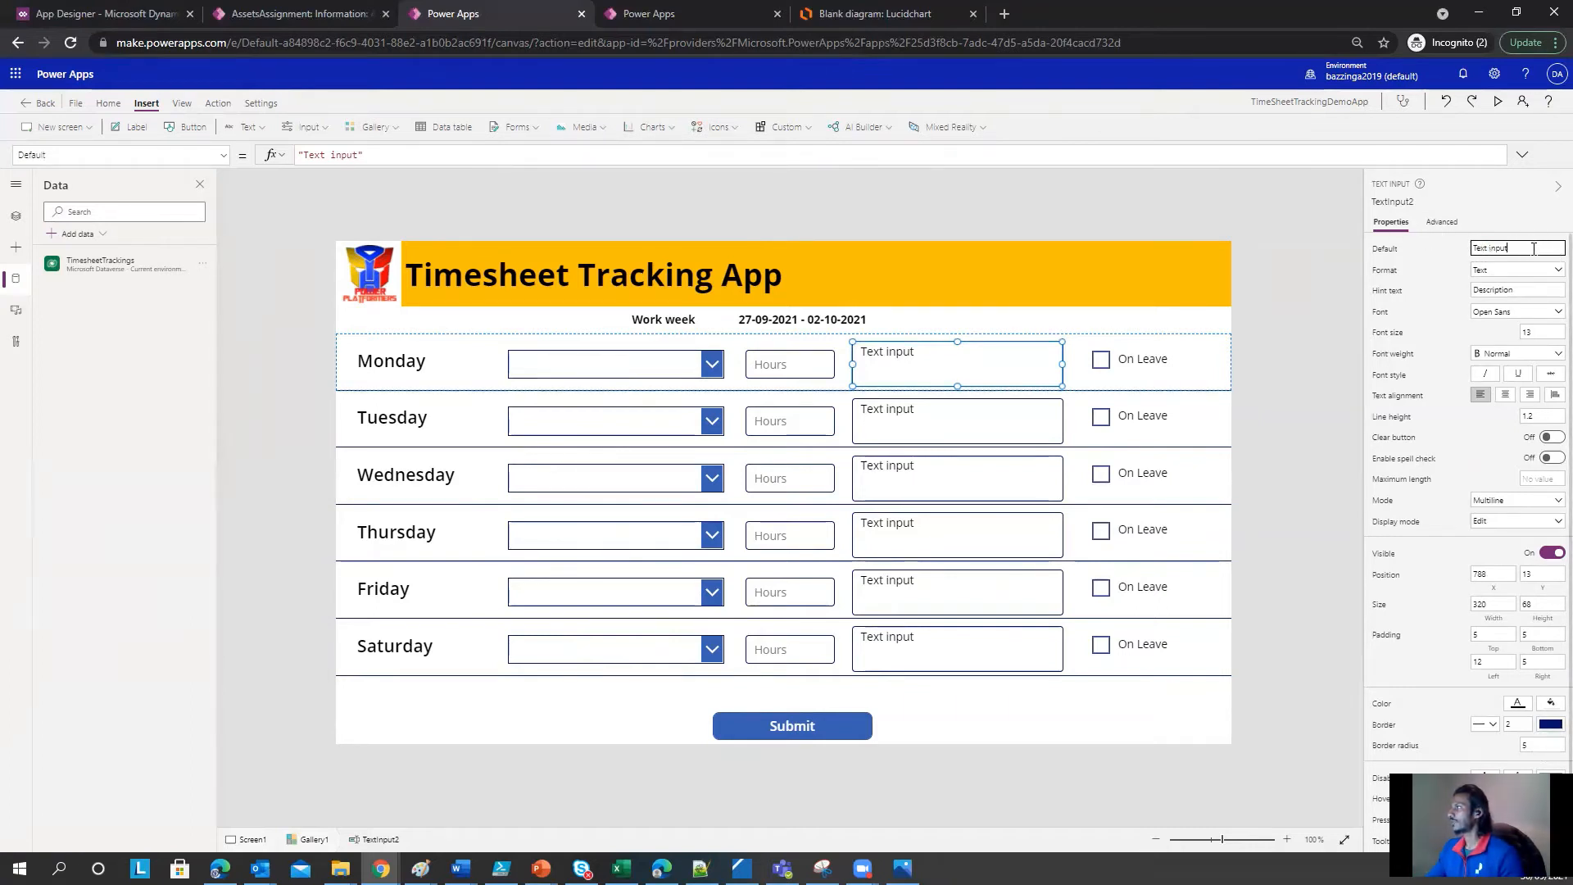
pyautogui.moveTo(1468, 248); pyautogui.dragTo(1452, 247)
pyautogui.press('BackSpace')
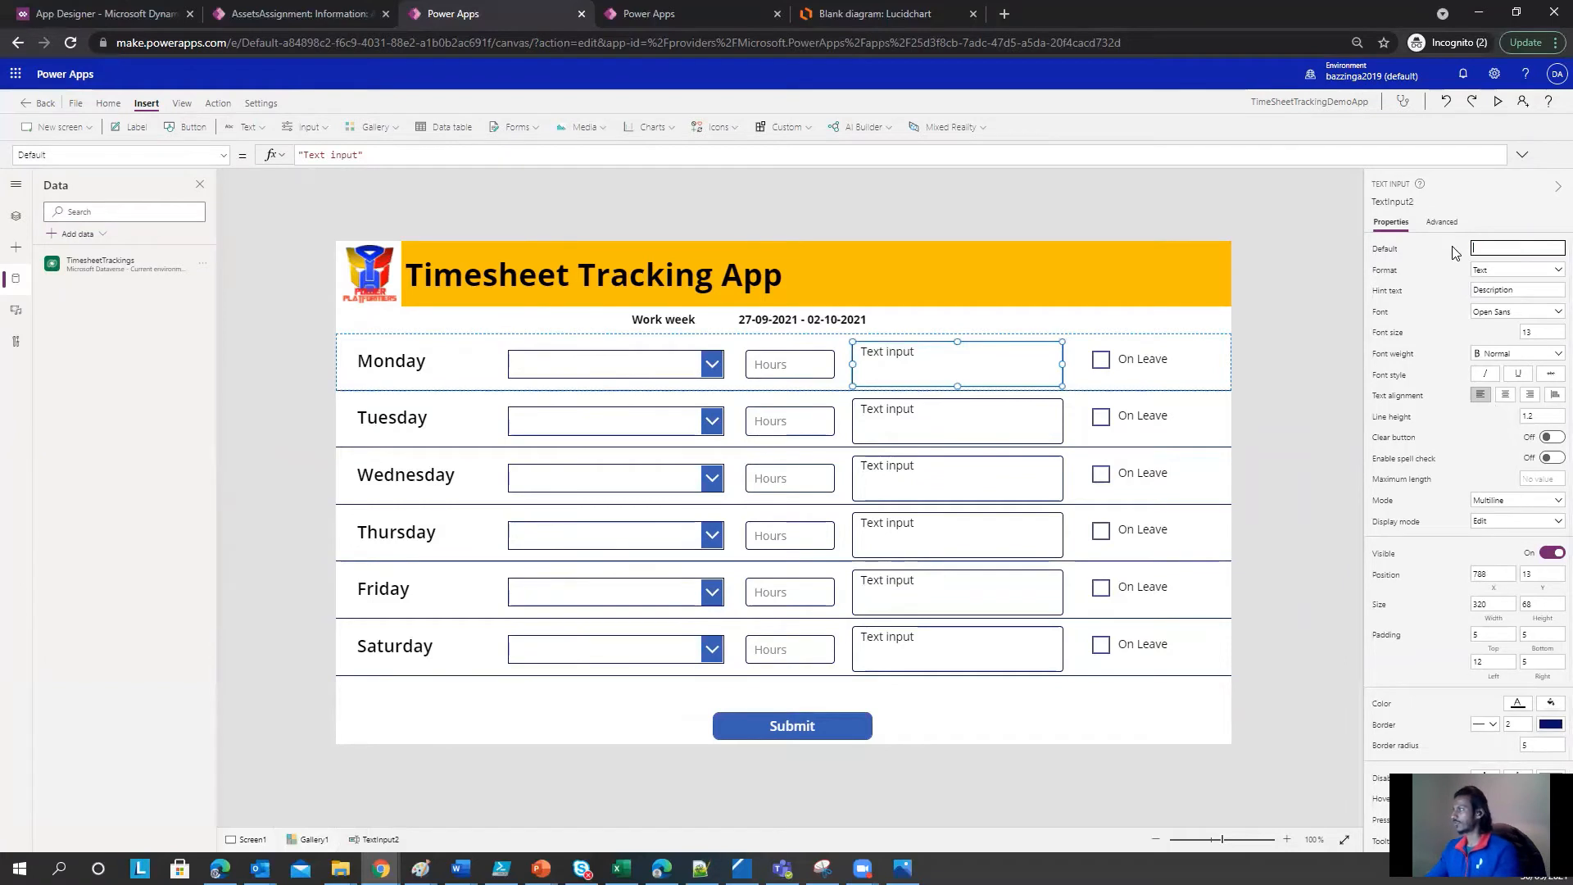
# Step: Set the combo box's NoSelectionText property to "Project"
pyautogui.click(578, 362)
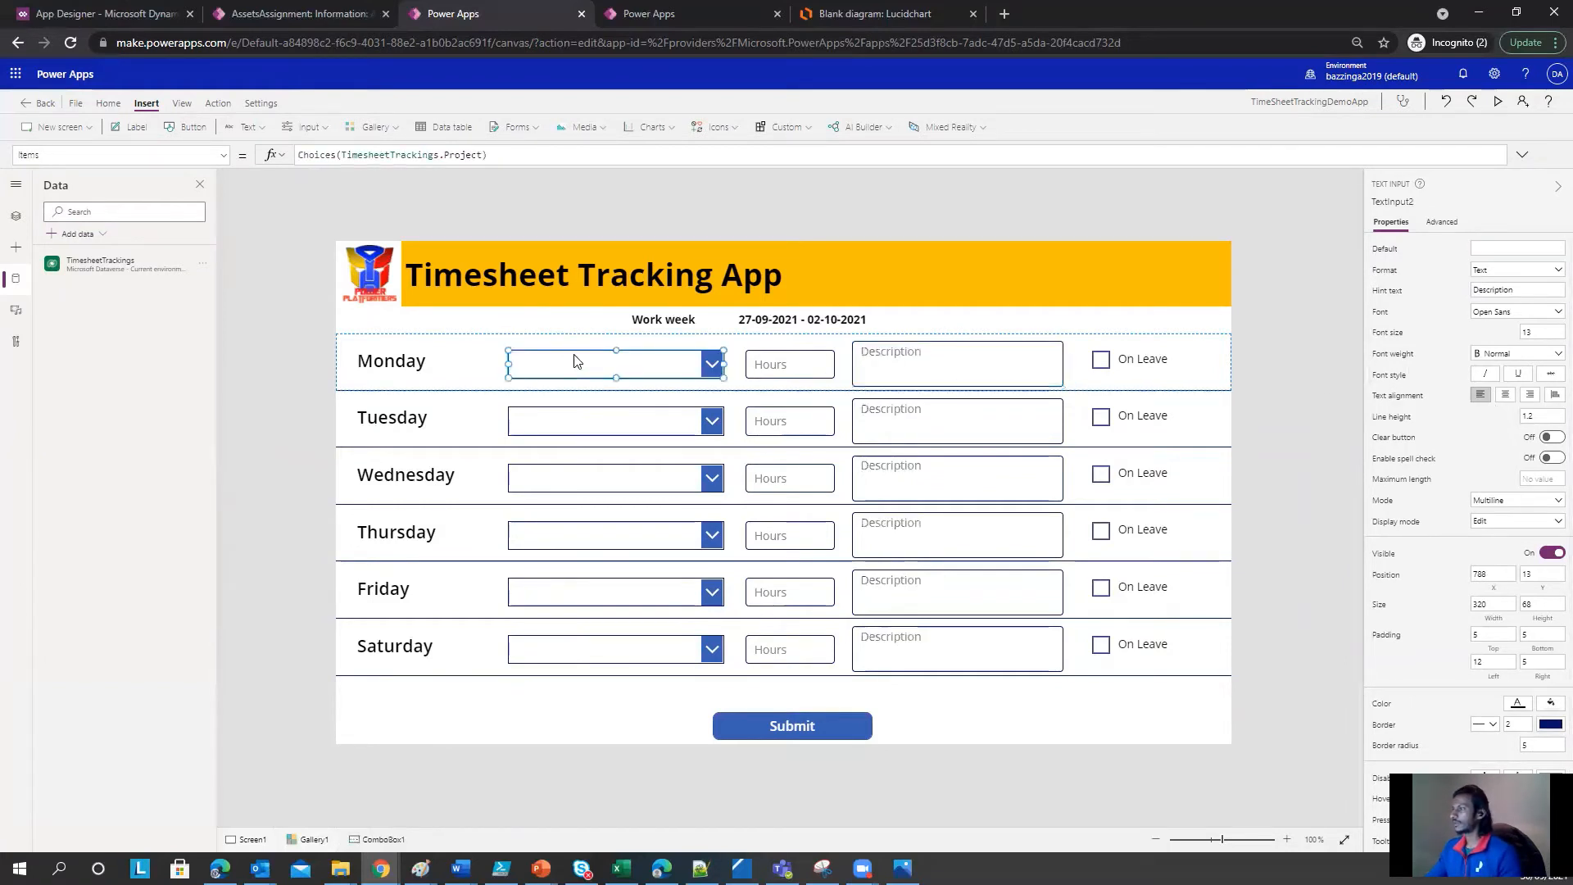
pyautogui.click(1442, 222)
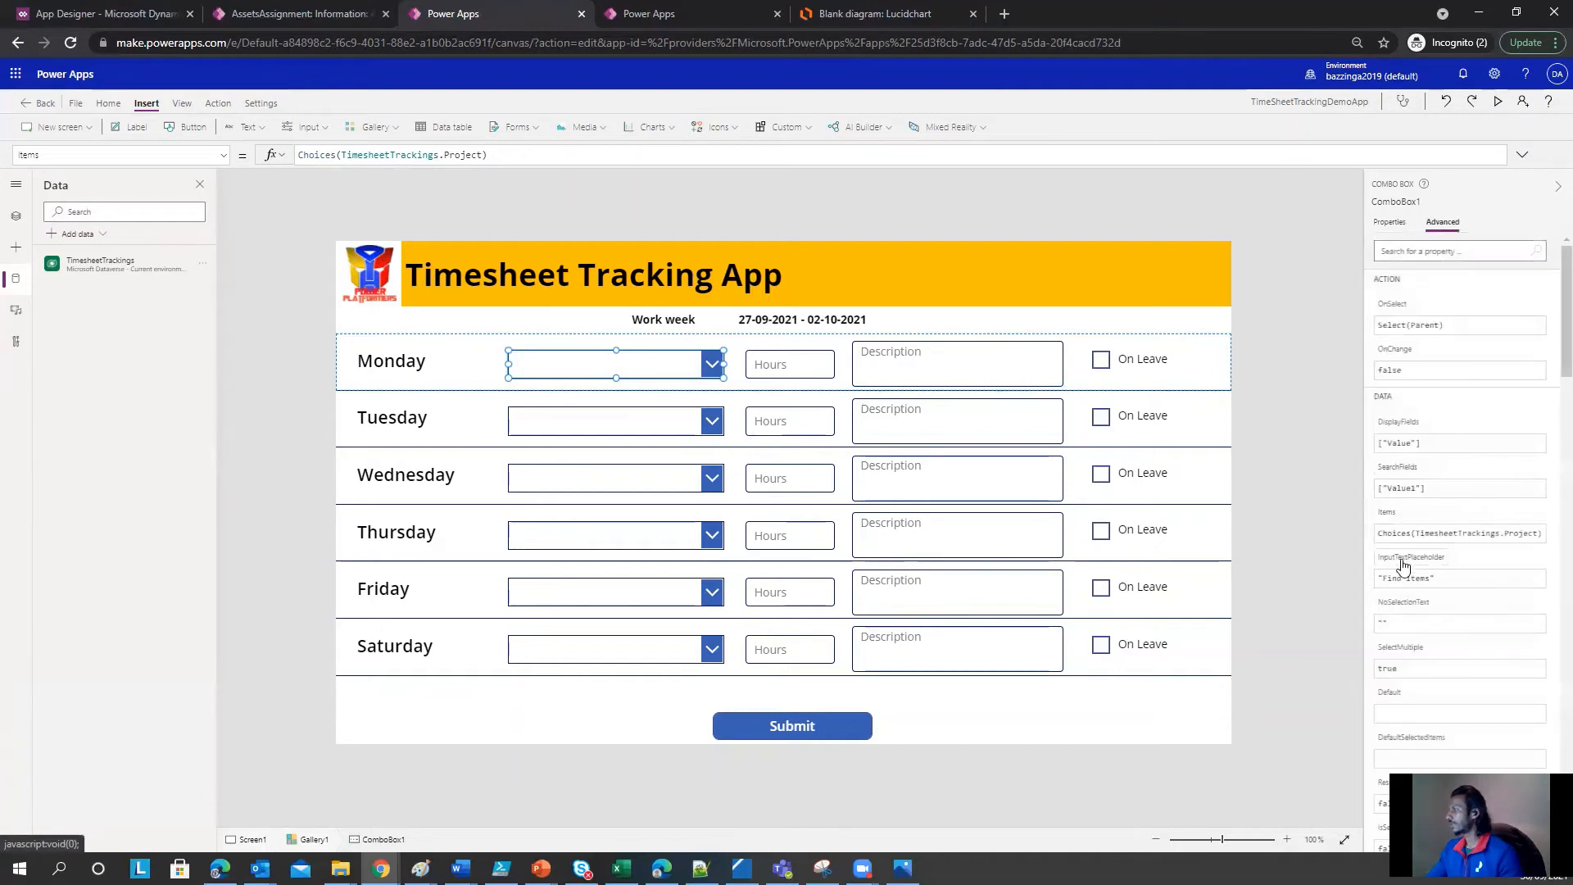
pyautogui.scroll(-1, 1403, 574)
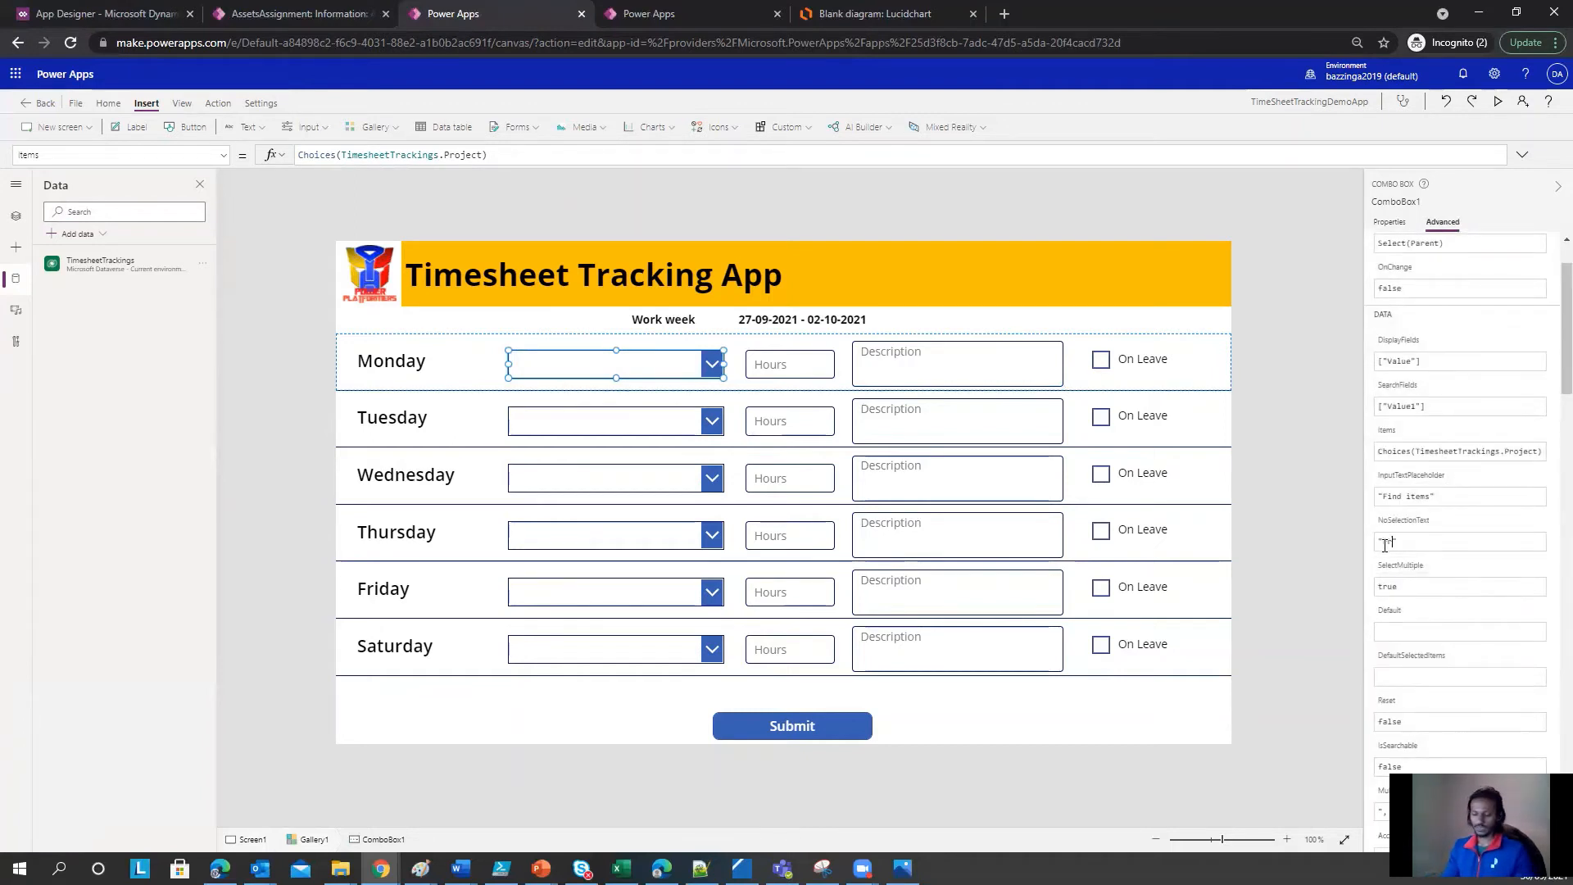
pyautogui.write('Project"')
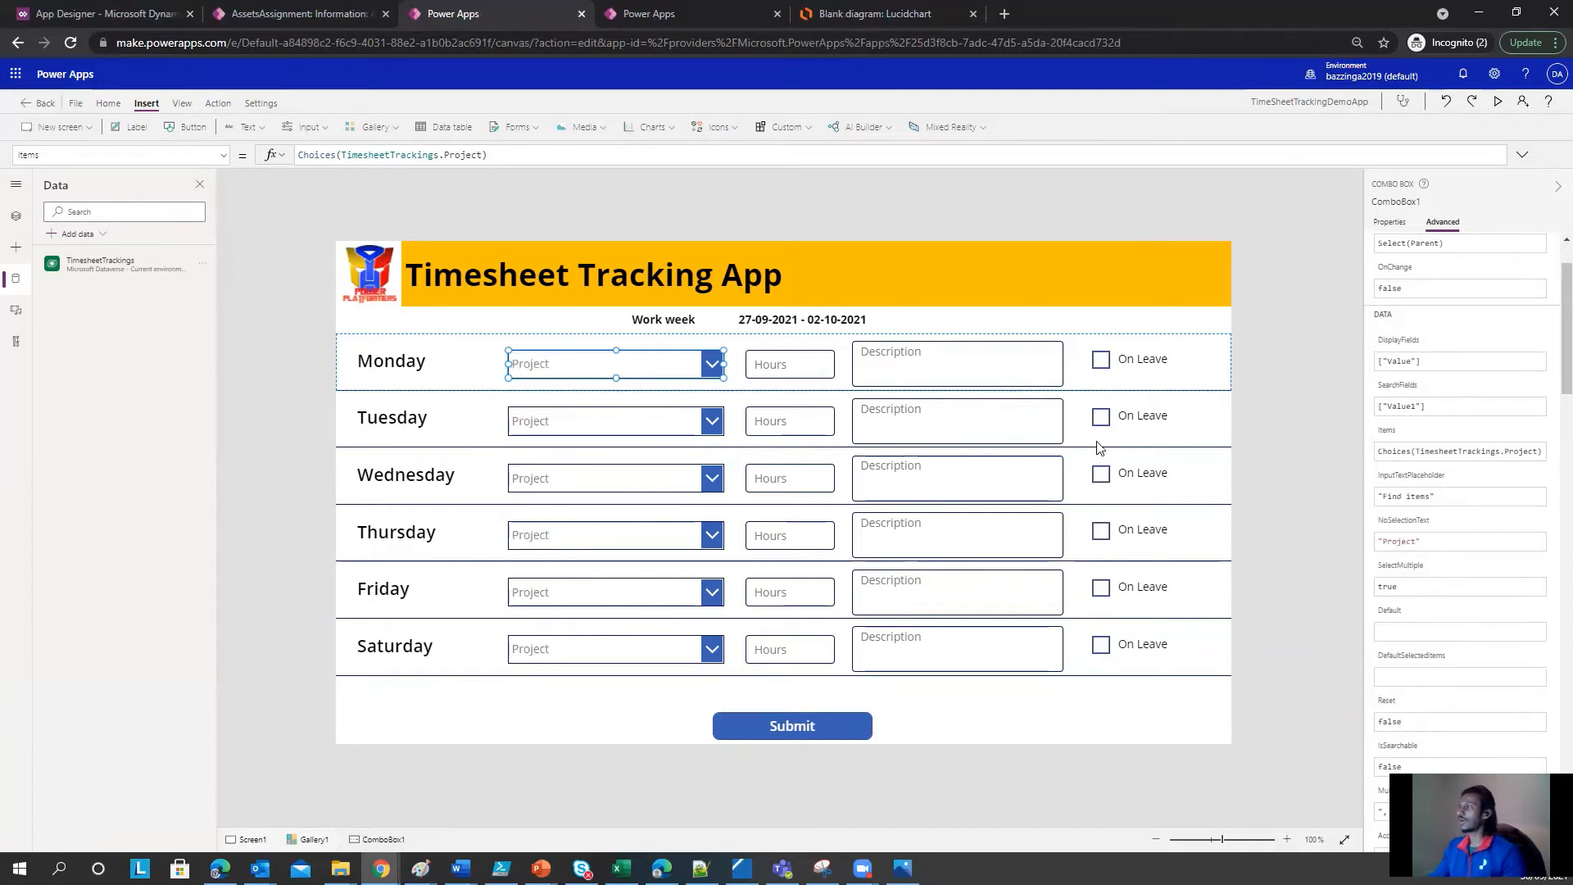
pyautogui.click(1268, 407)
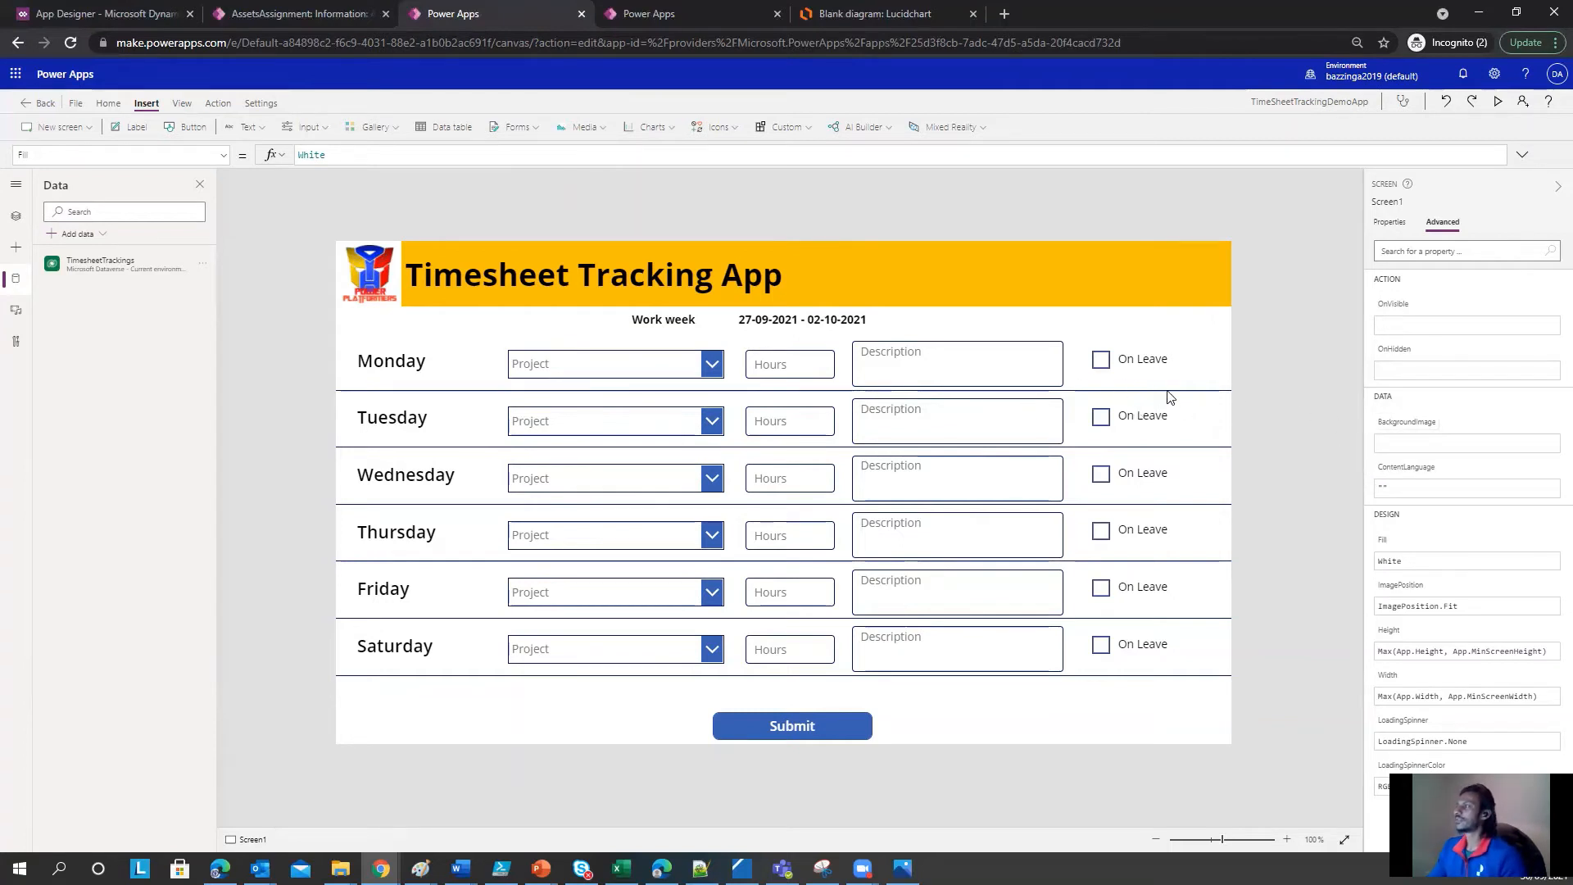
pyautogui.click(1104, 421)
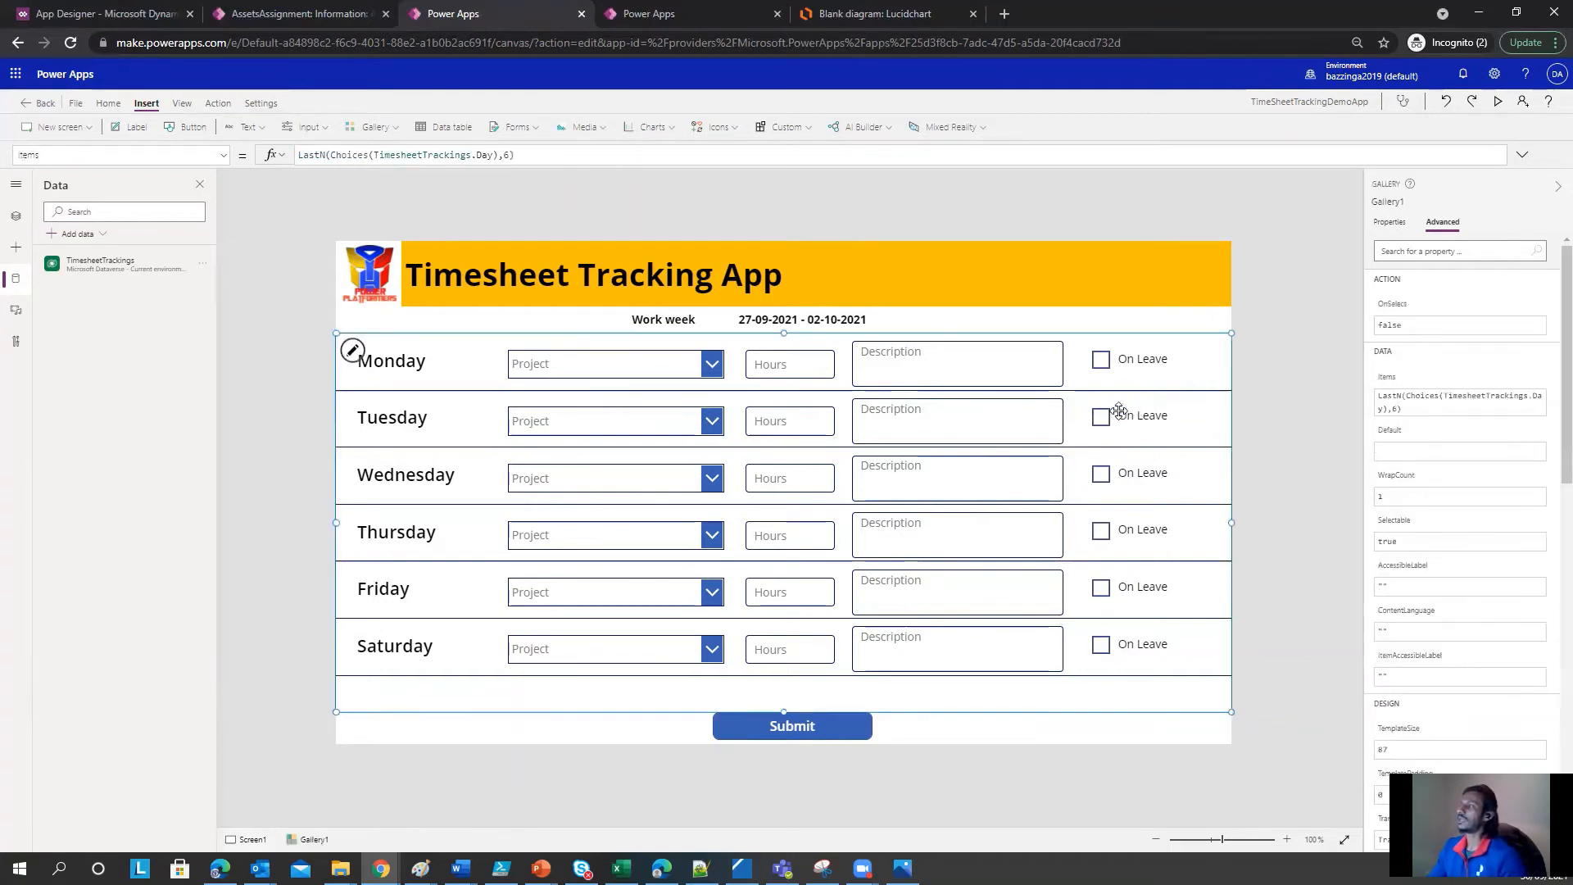
# Step: Change the DisplayMode formula of the gallery row's Description text input to If(Checkbox1.Value = true, DisplayMode.Edit)
pyautogui.click(1104, 361)
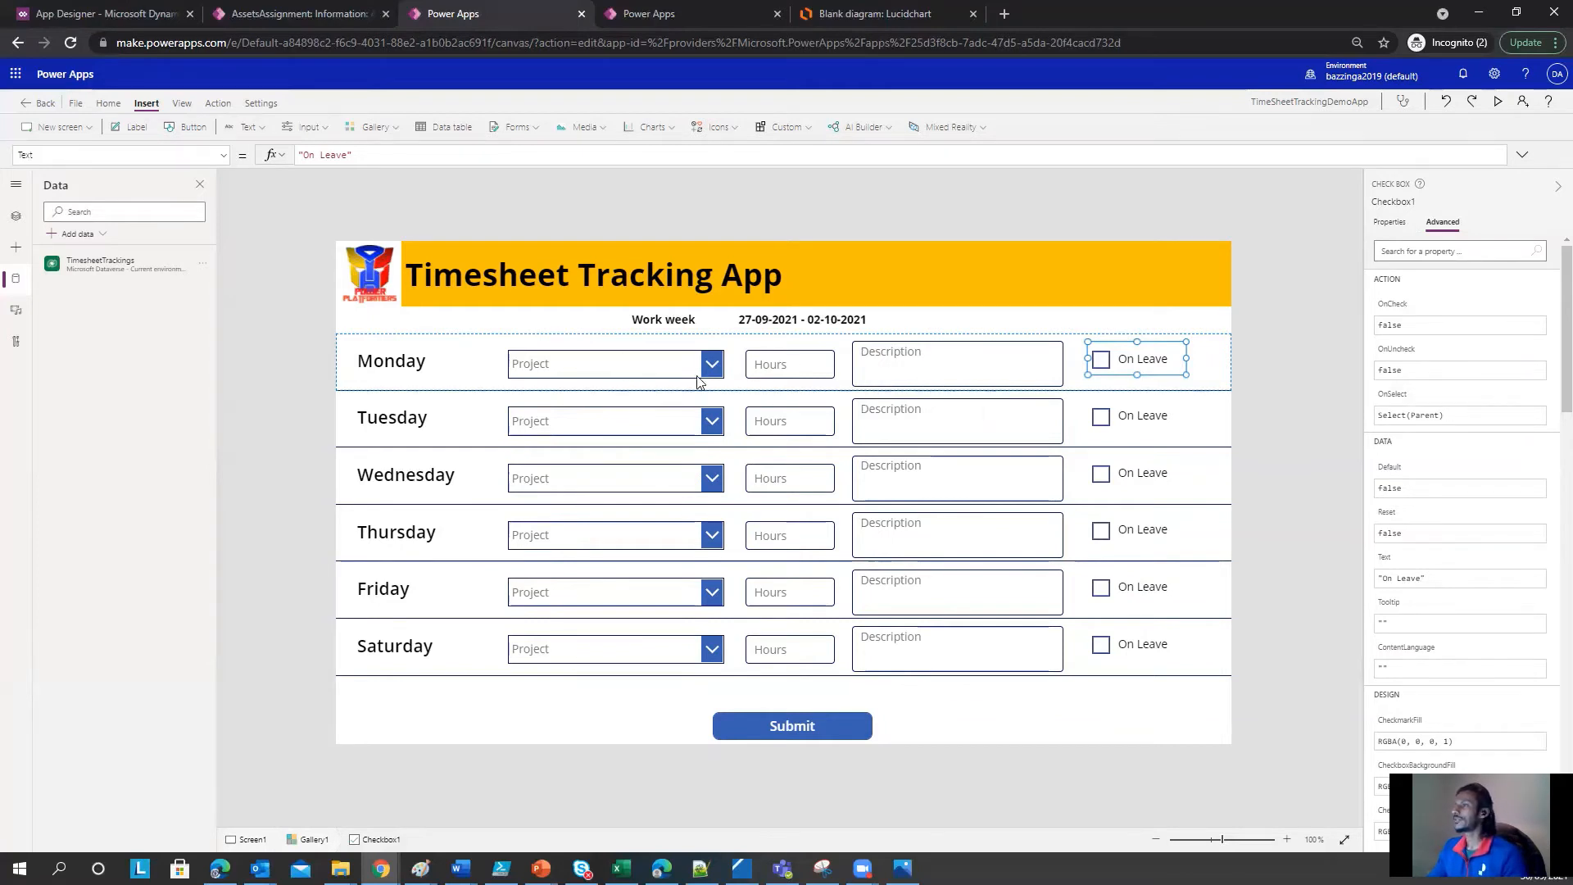
pyautogui.click(1060, 361)
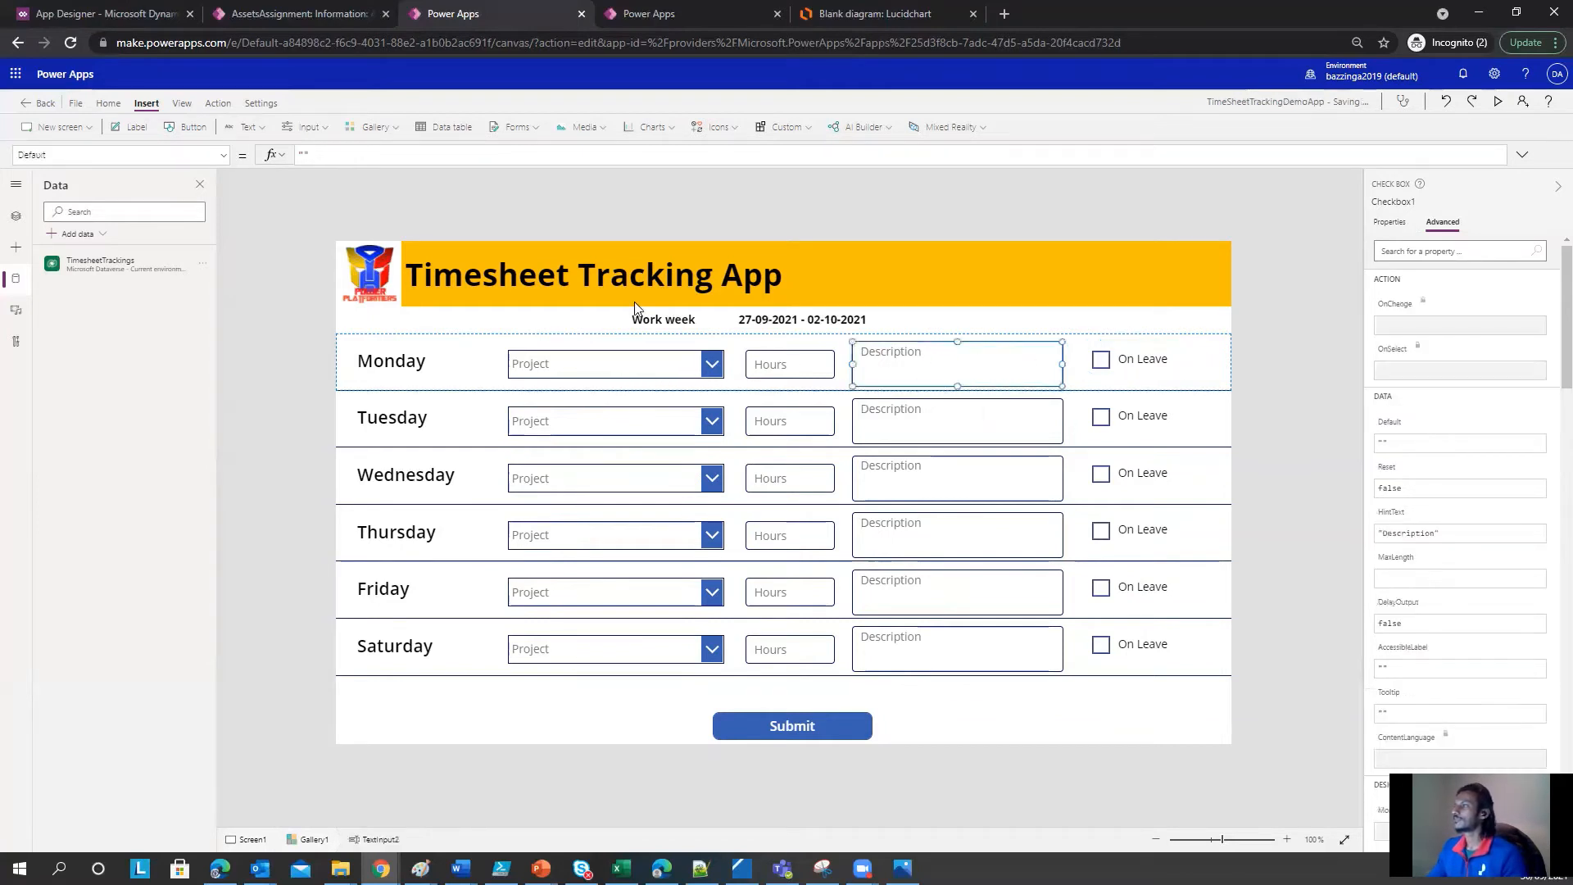
pyautogui.click(222, 155)
pyautogui.scroll(-3, 221, 241)
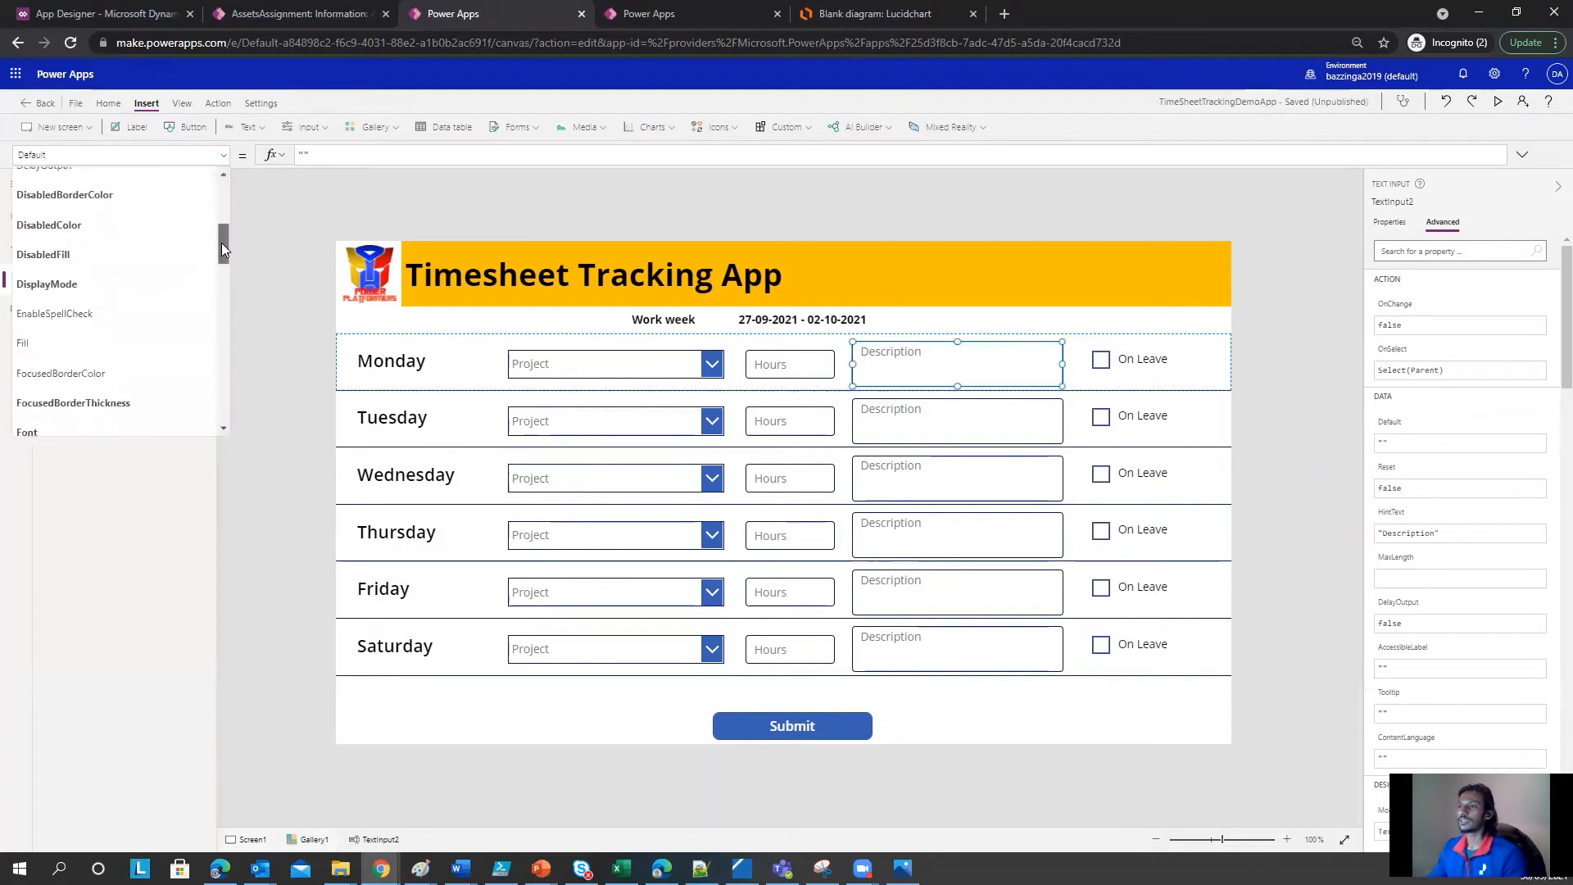
pyautogui.click(74, 282)
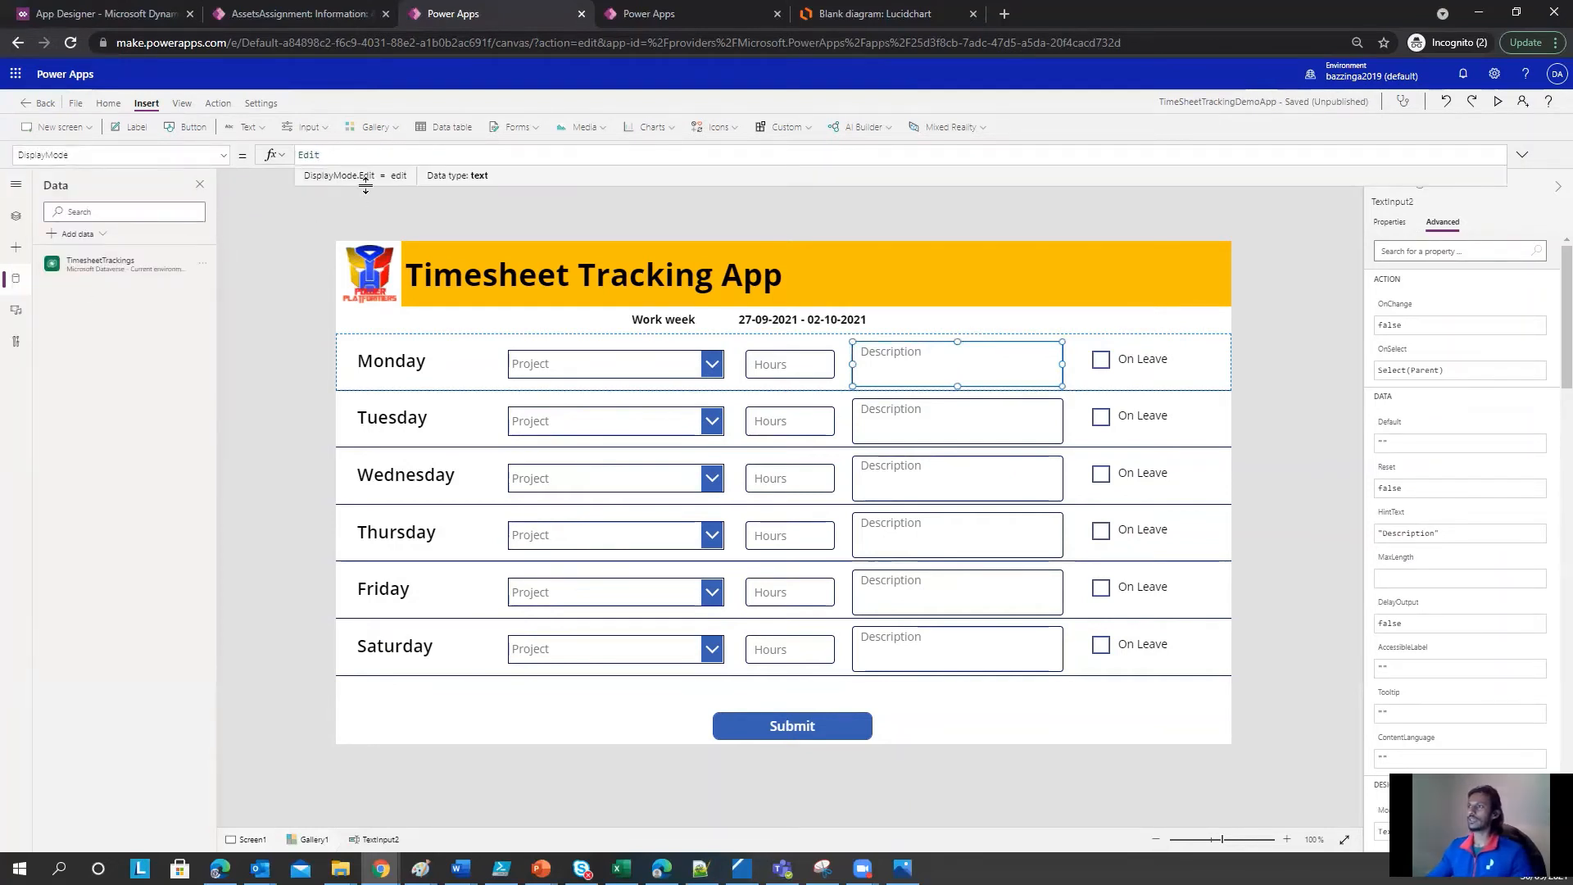
pyautogui.doubleClick(383, 156)
pyautogui.press('Home')
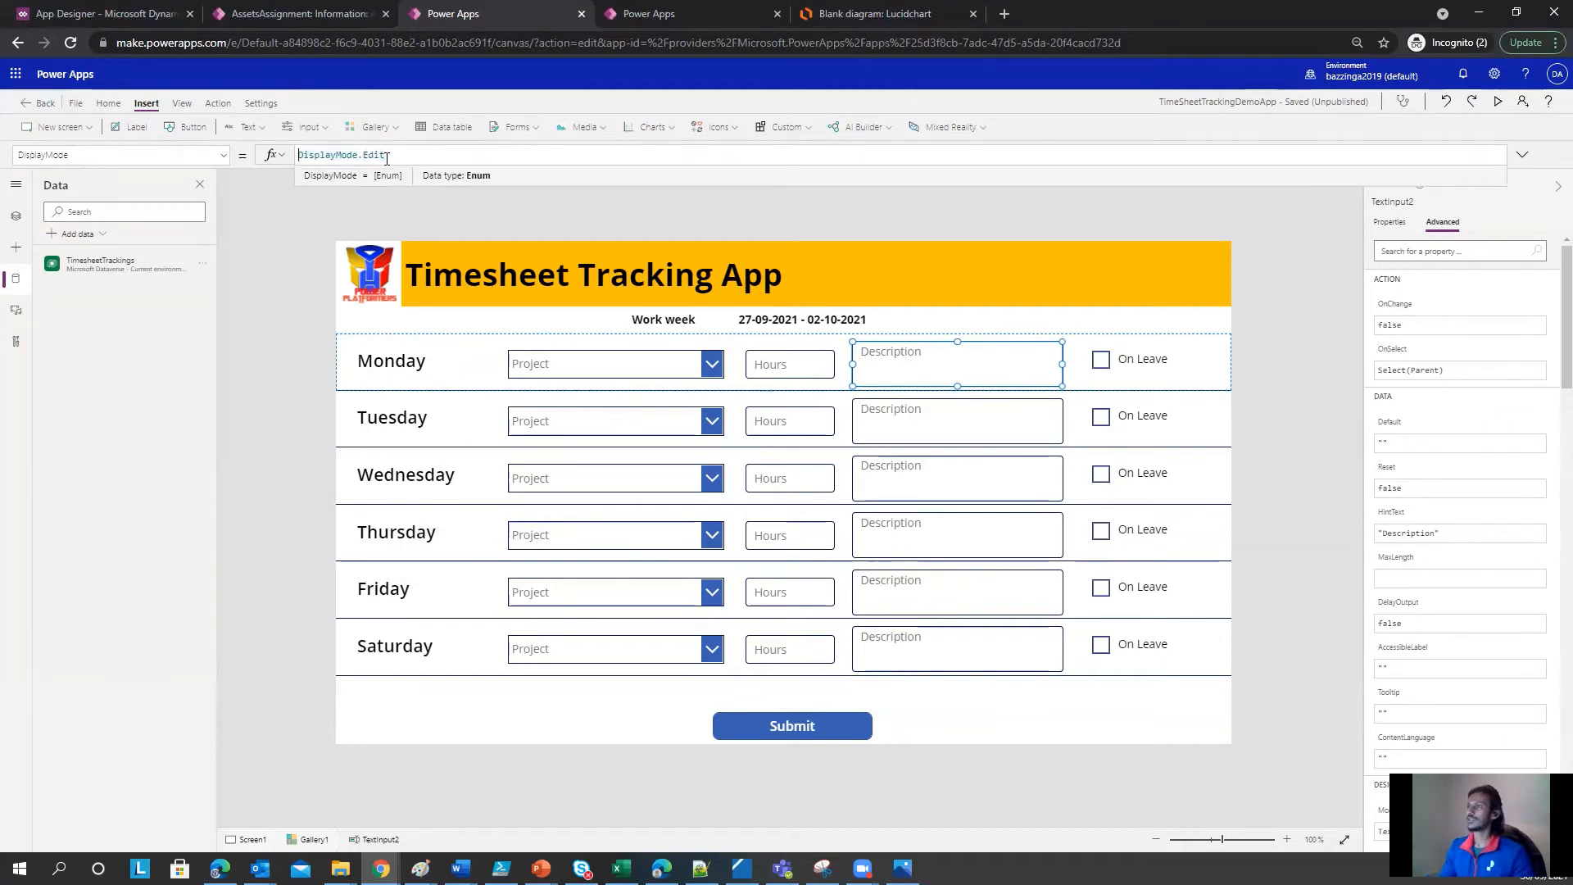
pyautogui.press('Left')
pyautogui.write('If')
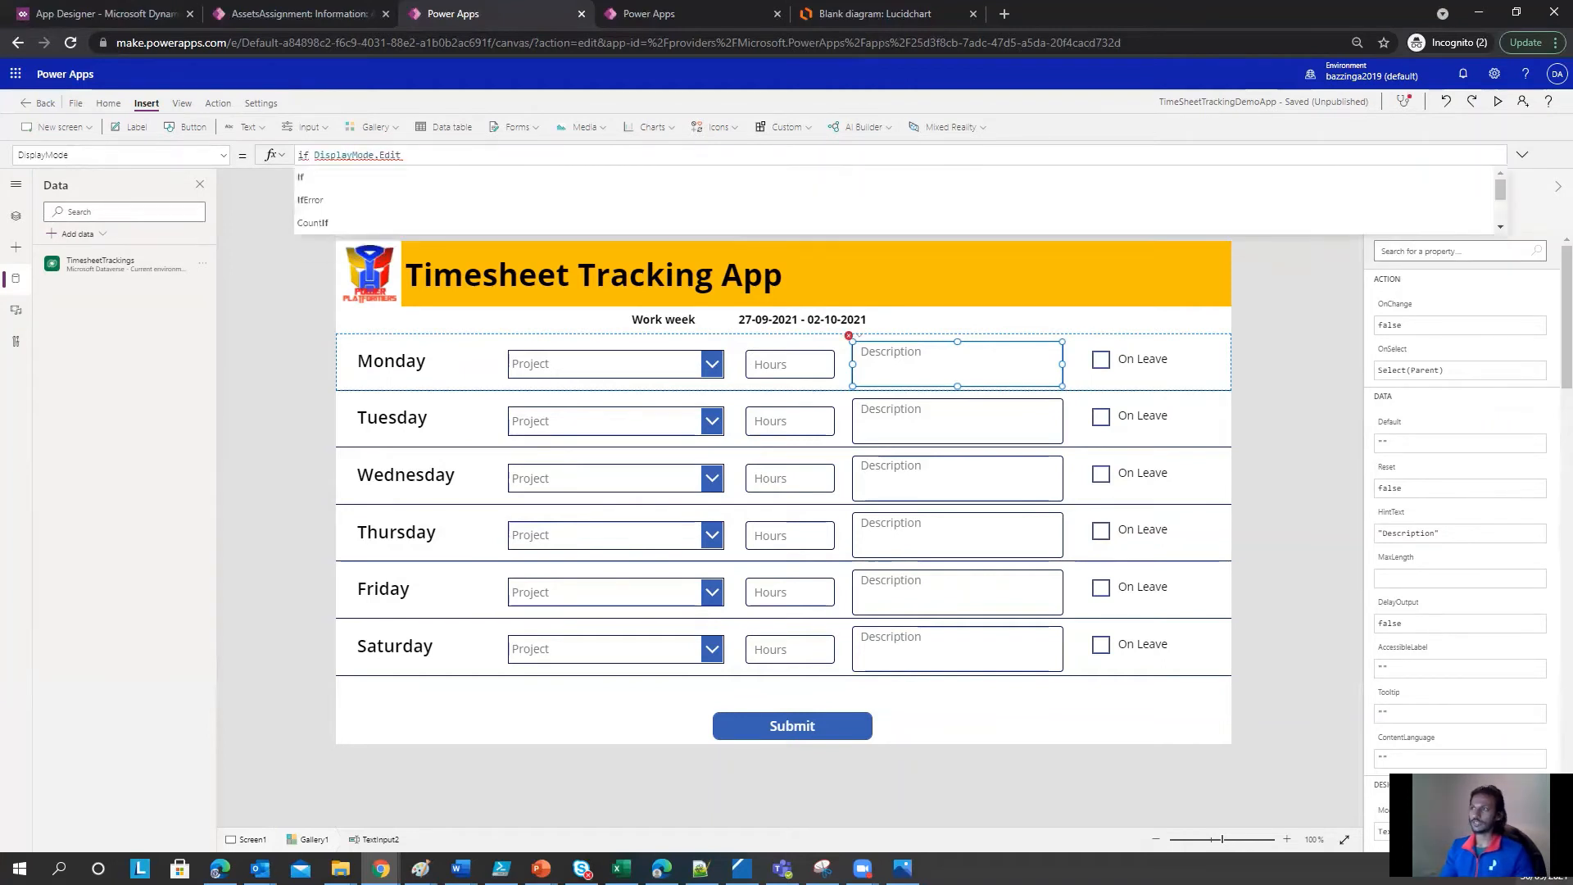
pyautogui.write('(chec')
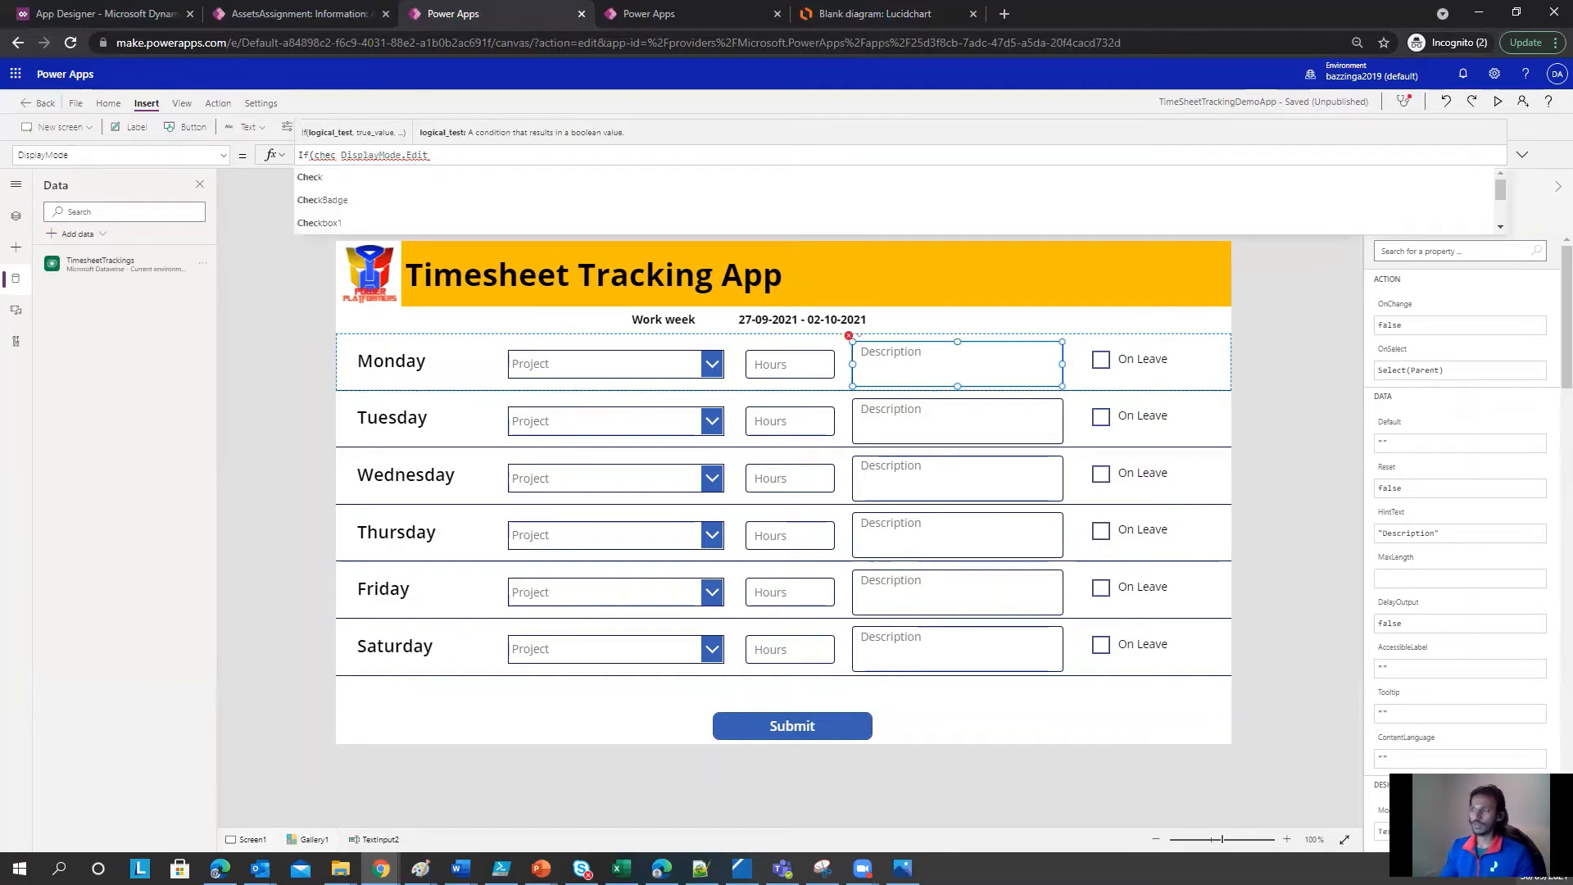
pyautogui.write('k')
pyautogui.press('Tab')
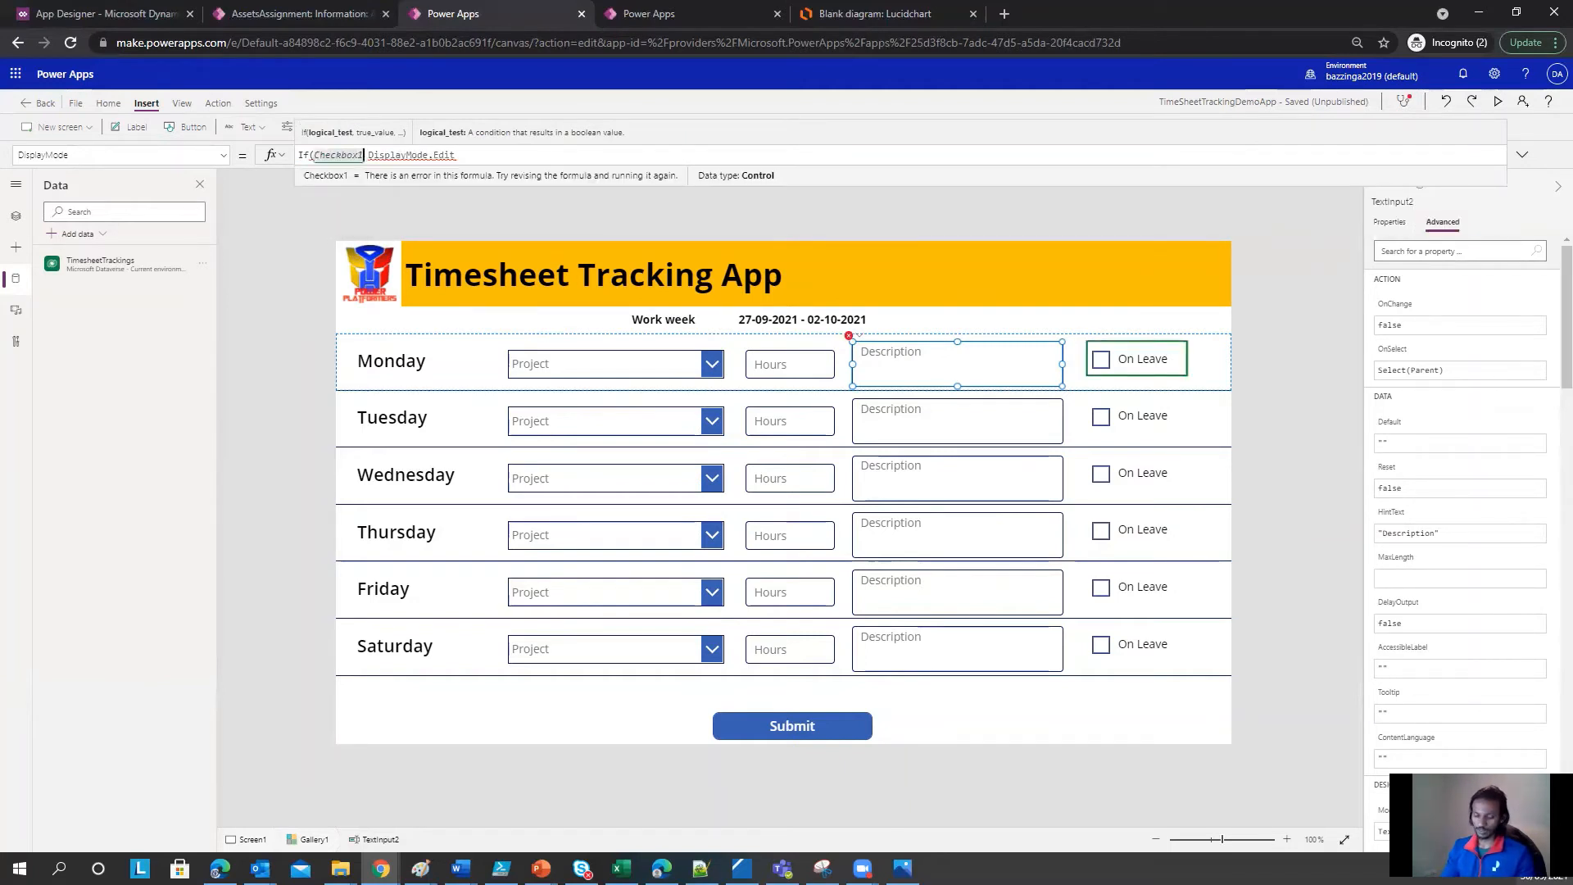
pyautogui.write('.va')
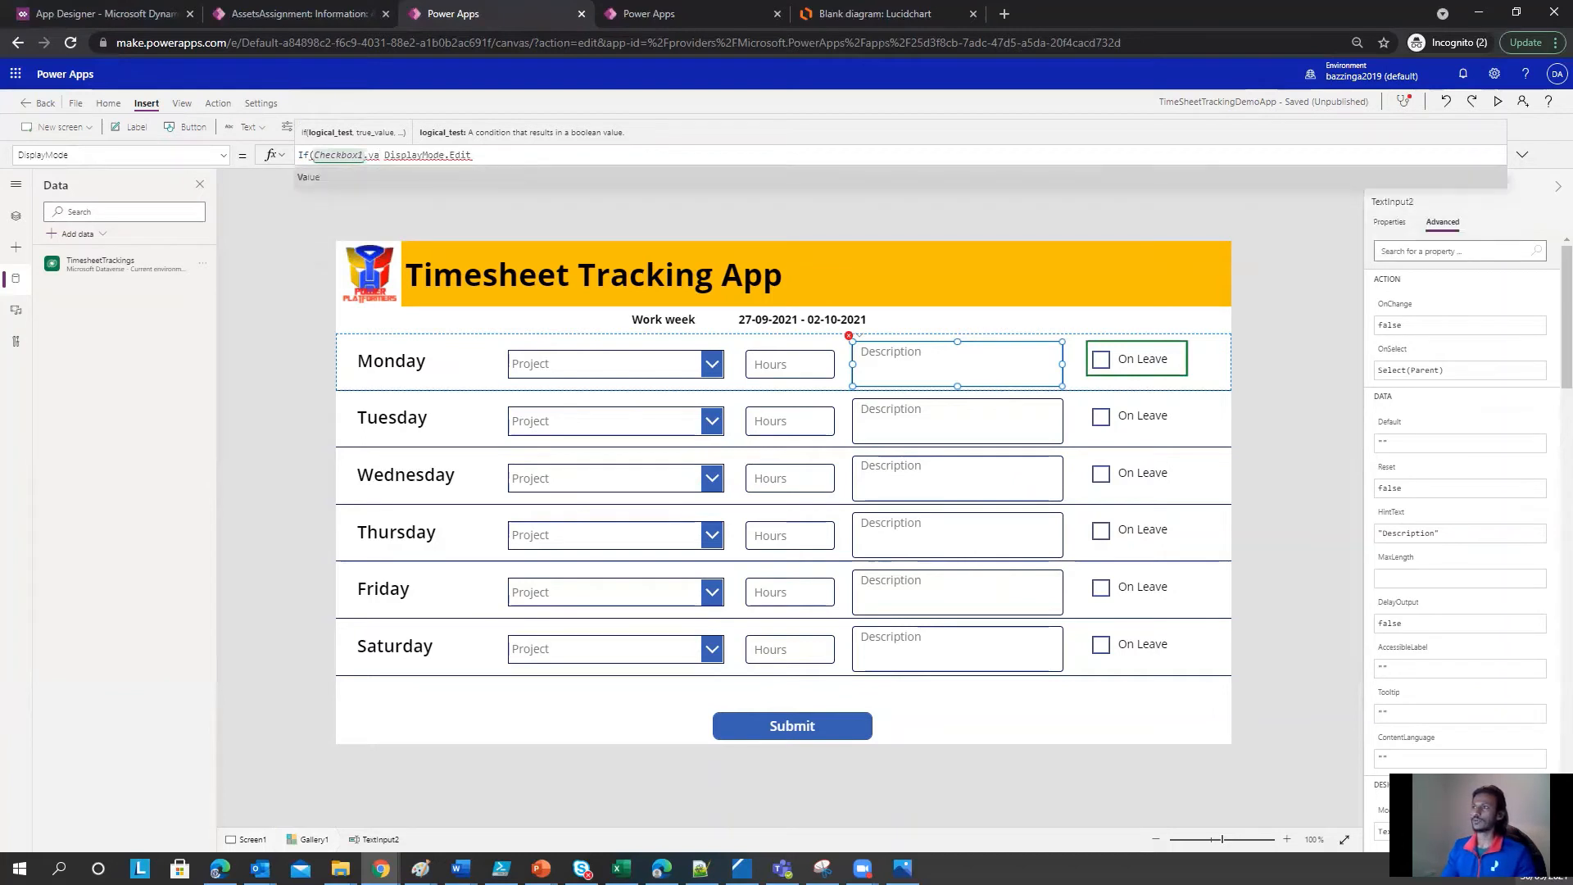
pyautogui.press('BackSpace')
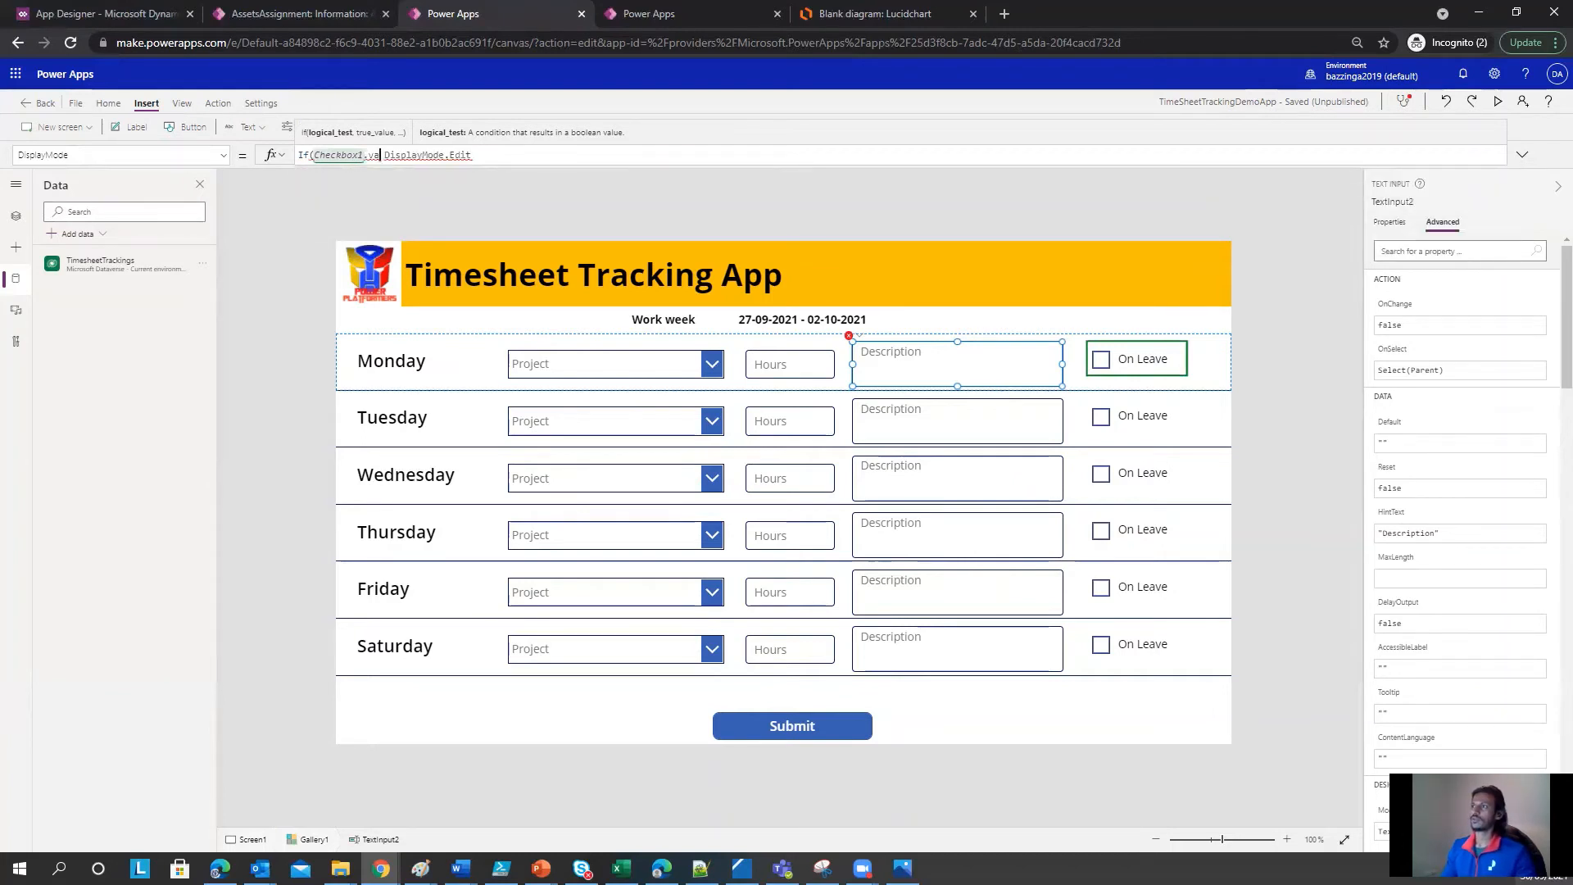
pyautogui.write('lue')
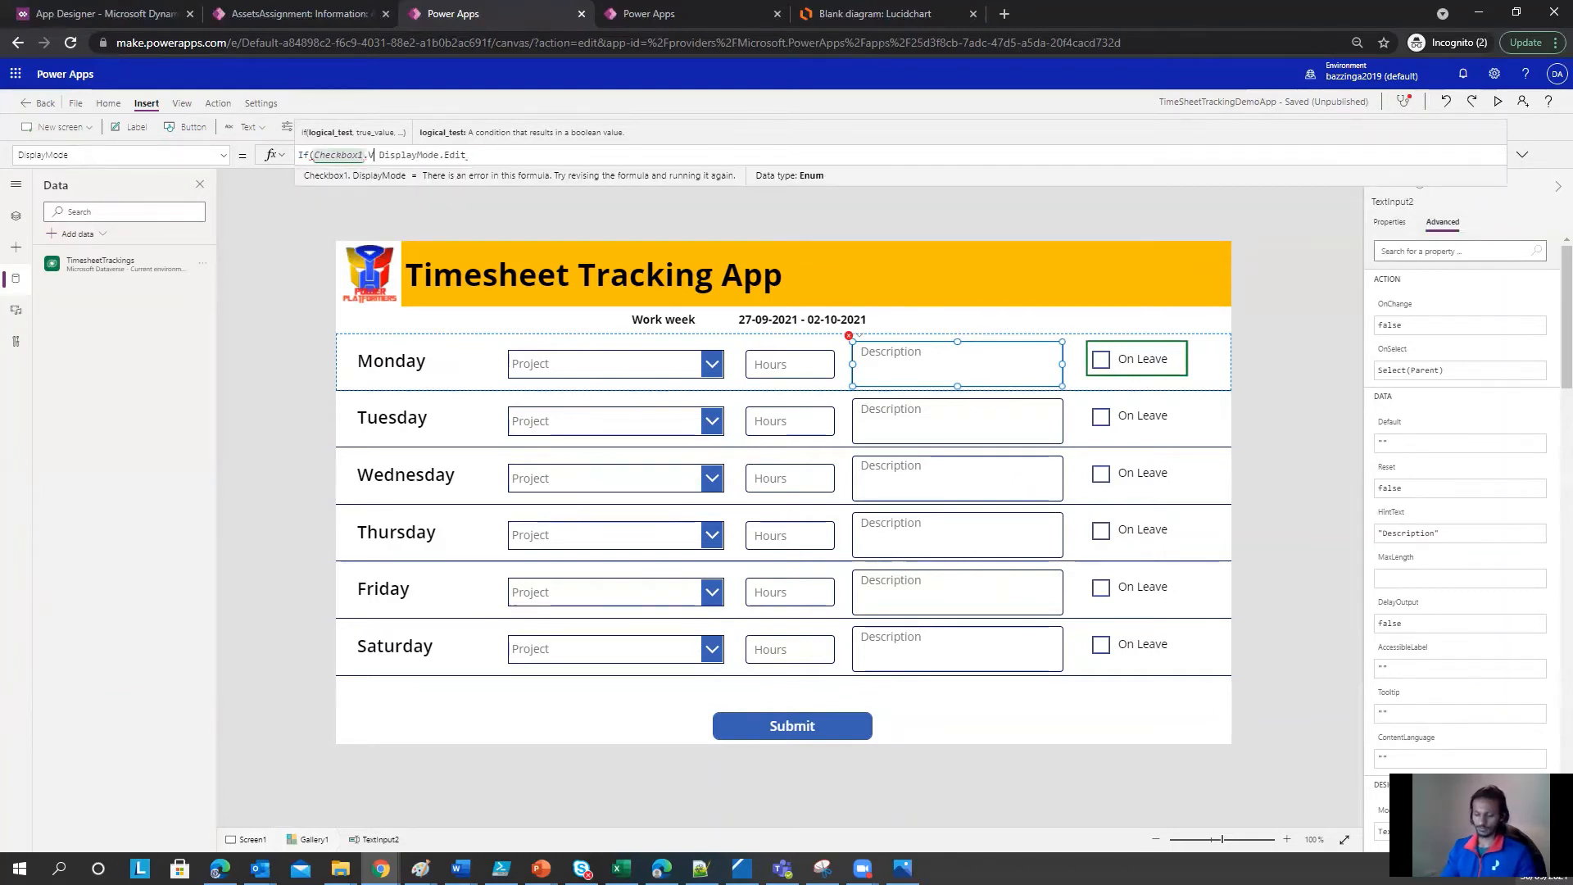
pyautogui.write(' = true')
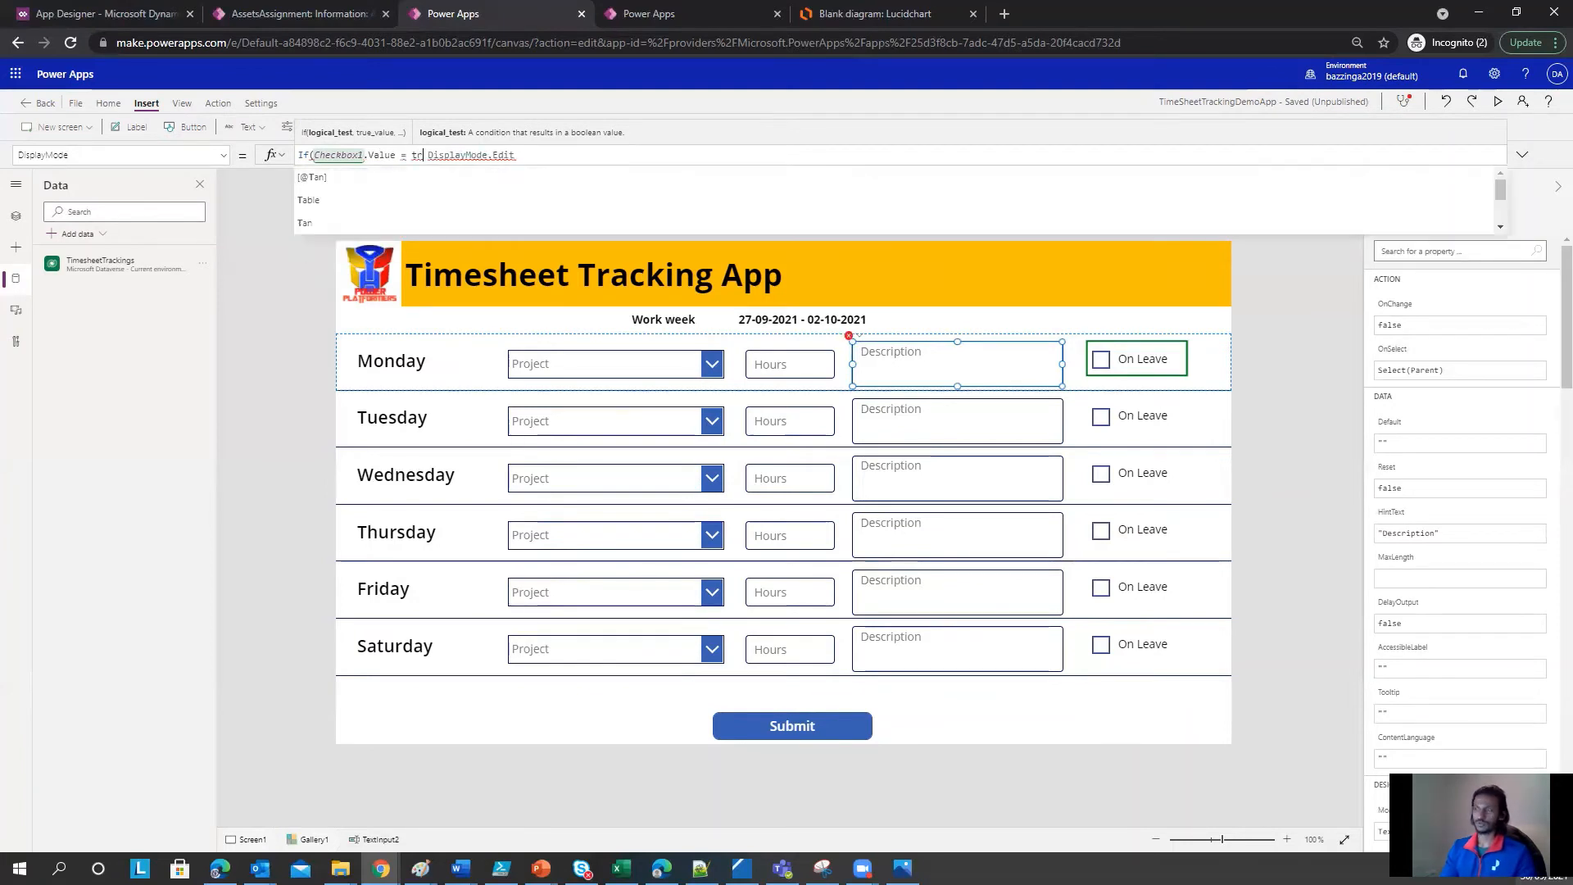
pyautogui.write(',')
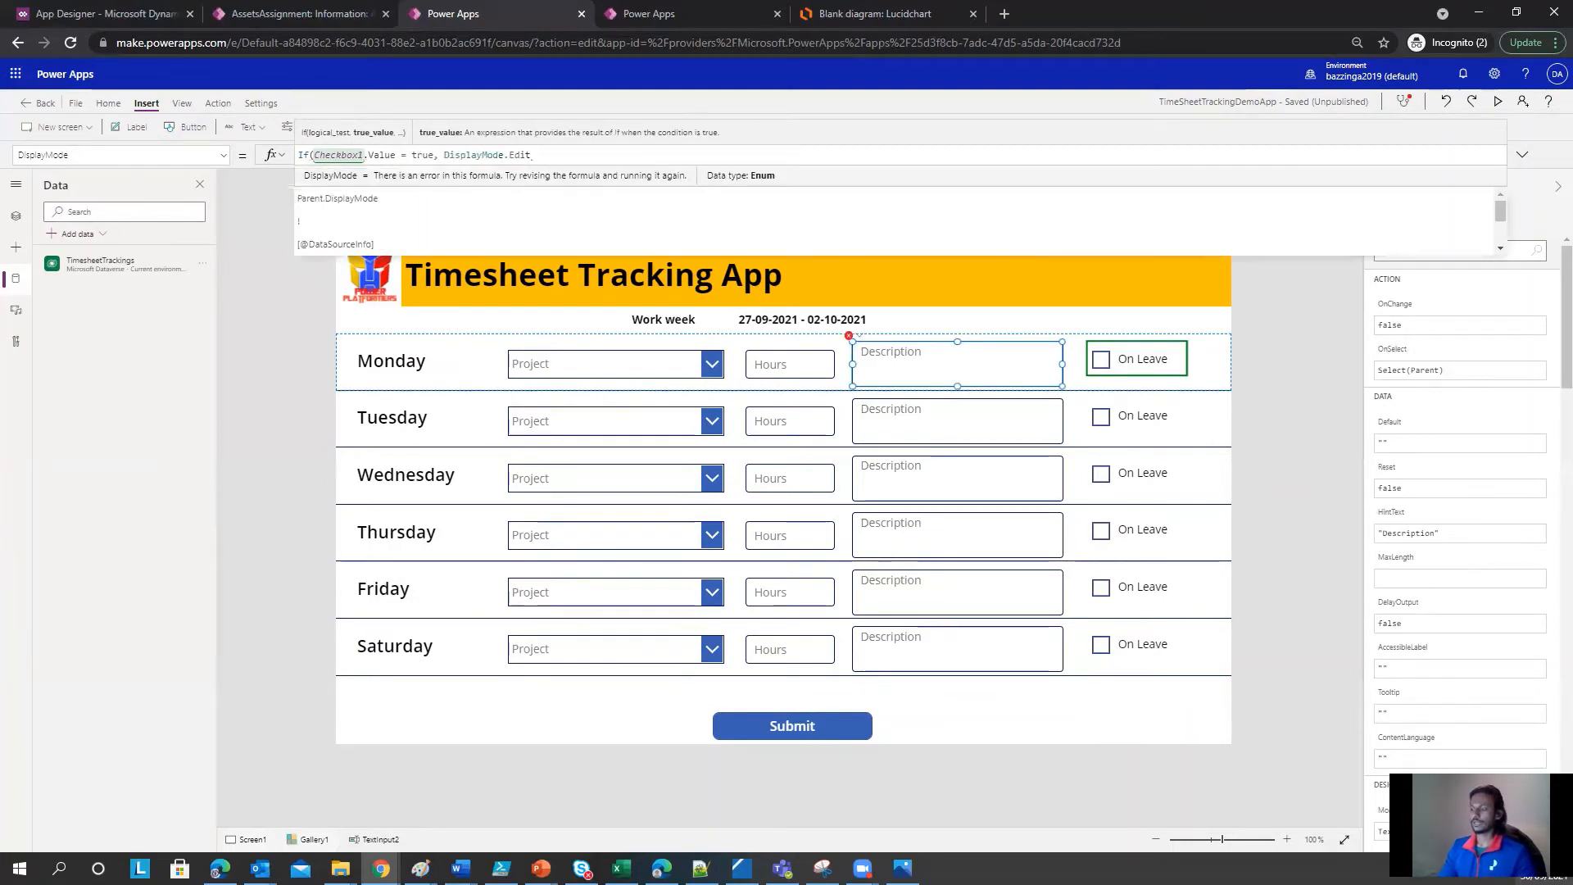
pyautogui.press('End')
pyautogui.write(')')
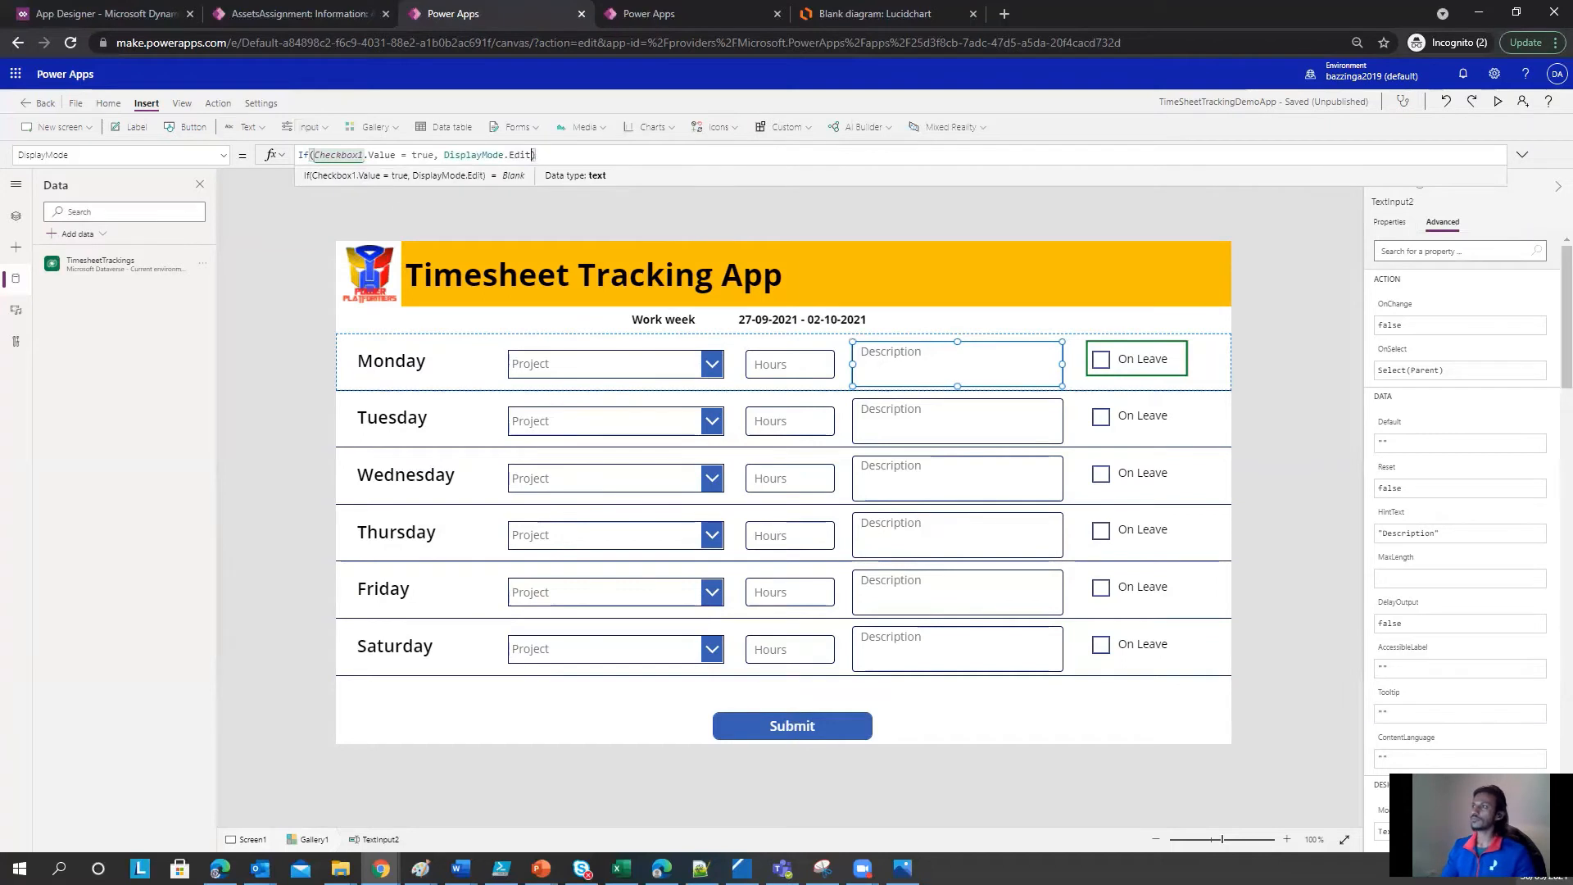
# Step: Insert DisplayMode.Disabled as the If formula's true result, leaving DisplayMode.Edit as the else result
pyautogui.press('Left')
pyautogui.press('Left')
pyautogui.press('Left')
pyautogui.press('Left')
pyautogui.press('Left')
pyautogui.press('Left')
pyautogui.press('Left')
pyautogui.press('Left')
pyautogui.press('Left')
pyautogui.press('Left')
pyautogui.press('Left')
pyautogui.press('Left')
pyautogui.press('Left')
pyautogui.press('Left')
pyautogui.press('Left')
pyautogui.press('Left')
pyautogui.press('Left')
pyautogui.press('Left')
pyautogui.press('Left')
pyautogui.press('Right')
pyautogui.press('Right')
pyautogui.write(',')
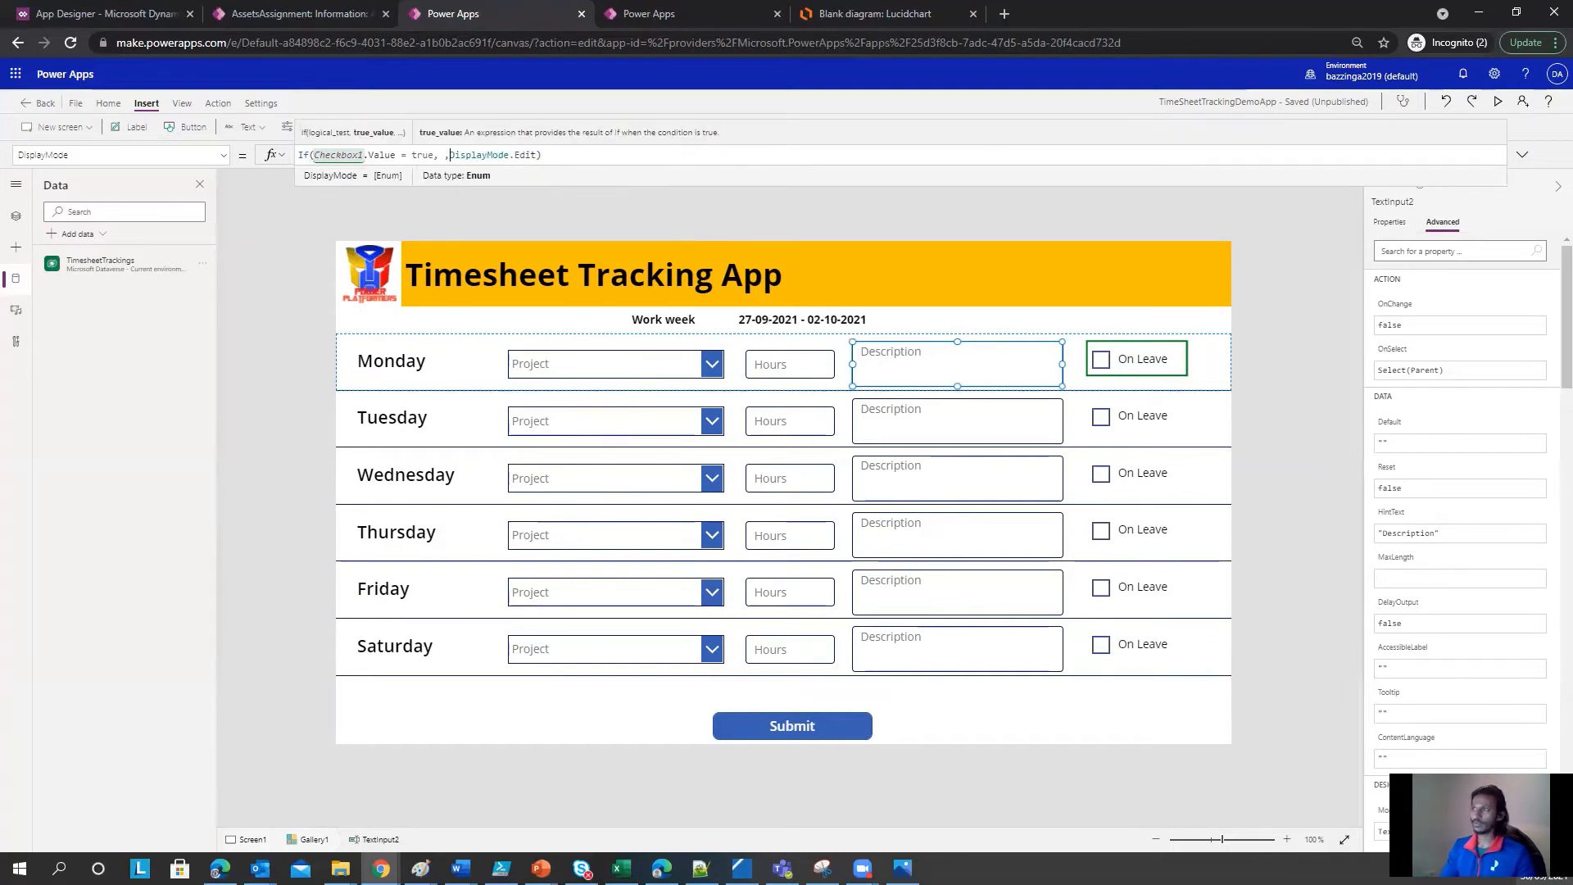
pyautogui.press('Left')
pyautogui.write('displa')
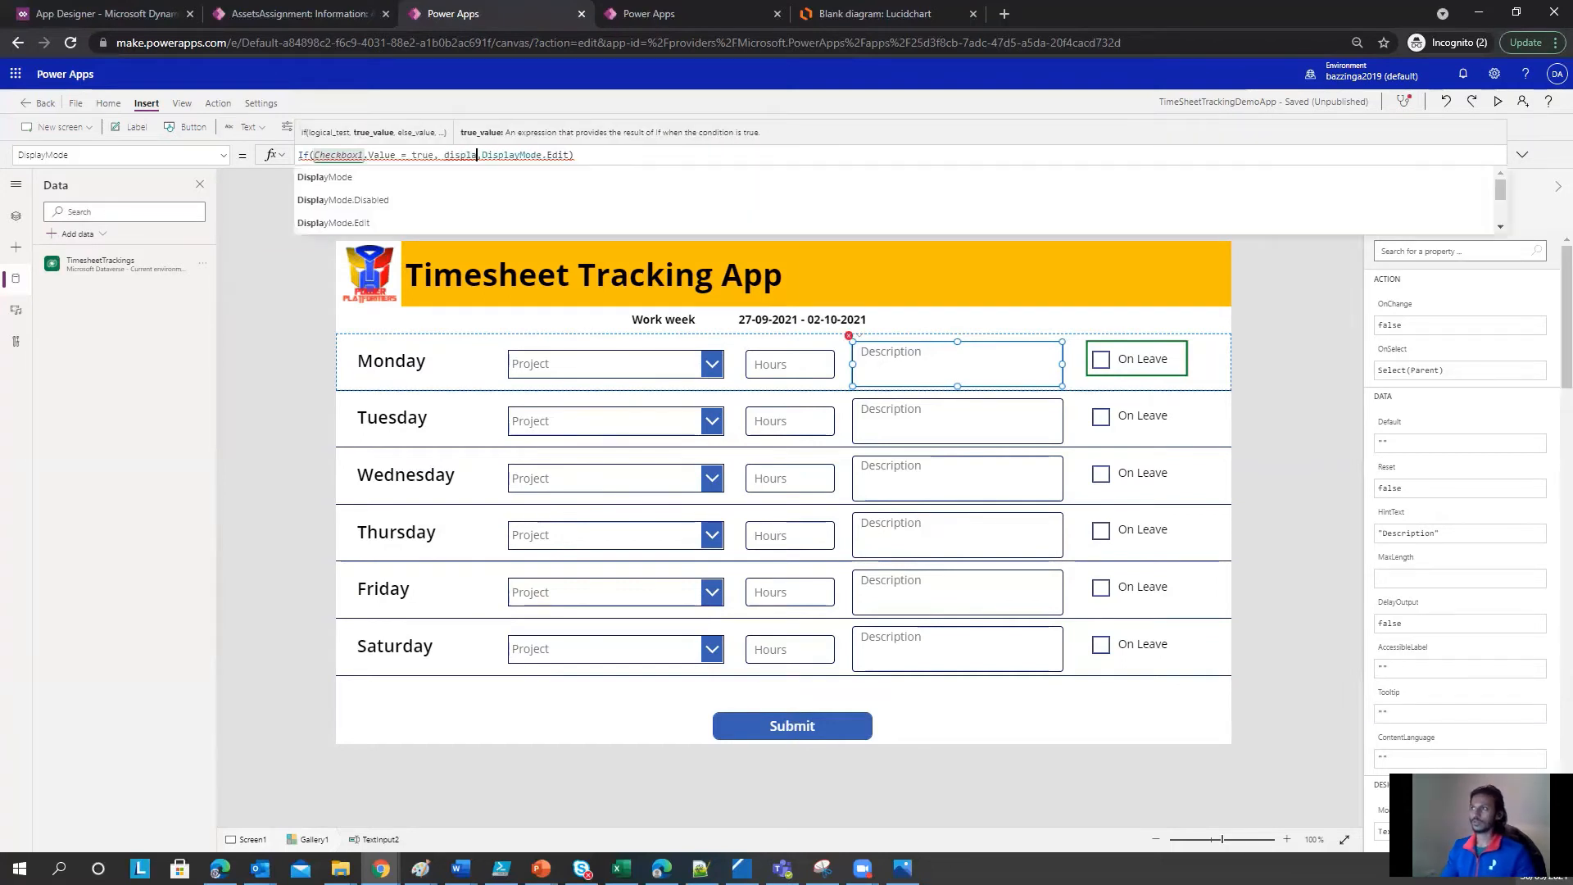
pyautogui.press('Return')
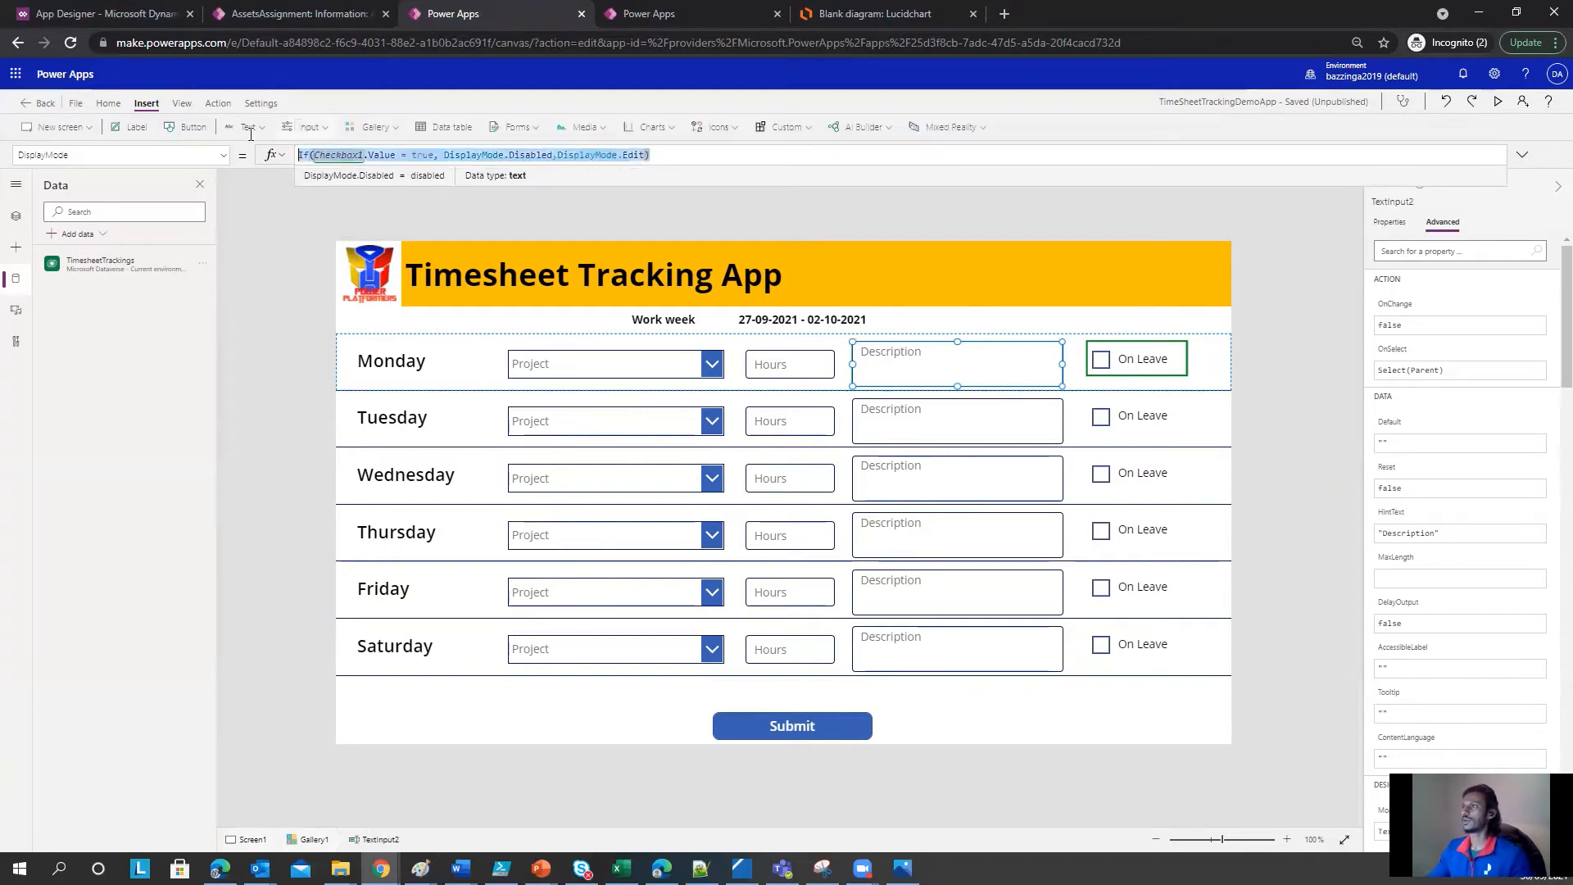
# Step: Copy the Description input's whole DisplayMode formula and use it to replace the DisplayMode of the Hours text input
pyautogui.hotkey('ctrl', 'a')
pyautogui.hotkey('ctrl', 'c')
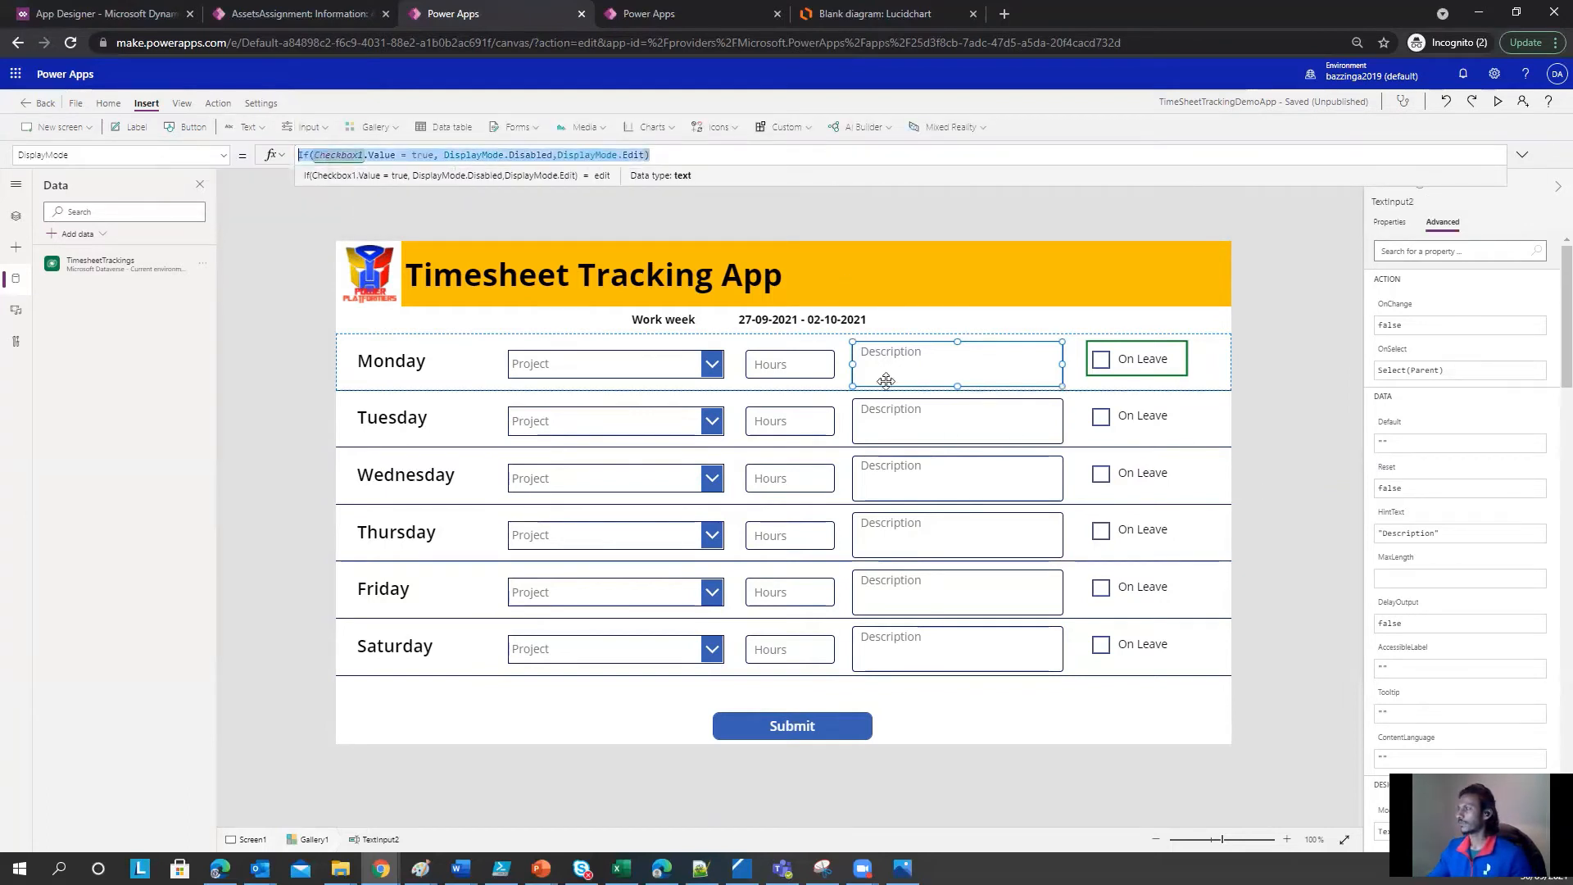
pyautogui.click(787, 371)
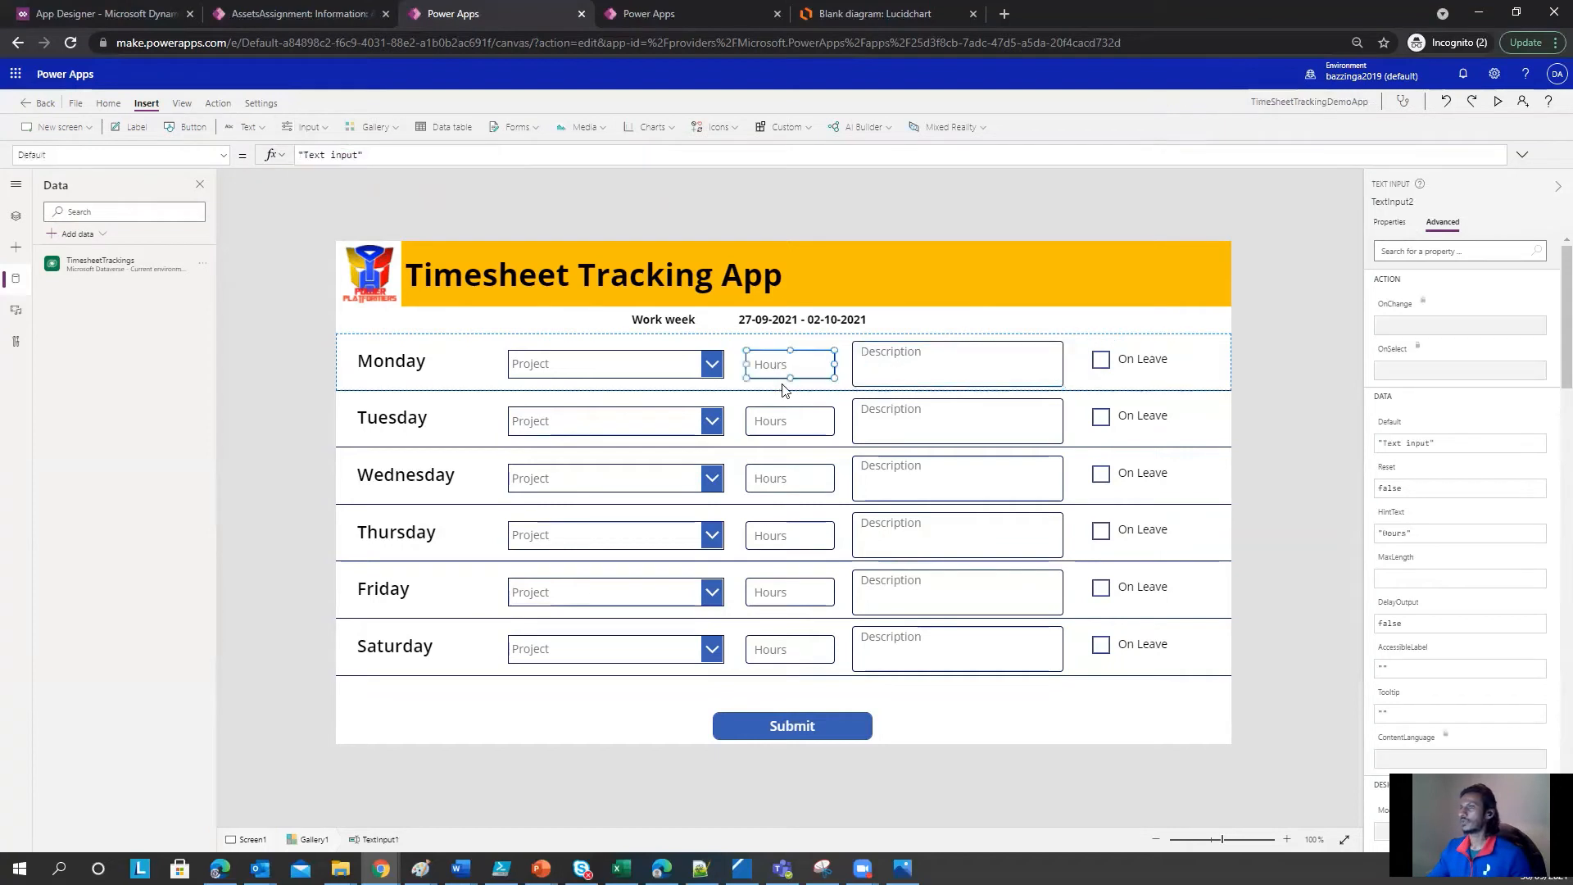
pyautogui.click(216, 153)
pyautogui.scroll(-3, 98, 344)
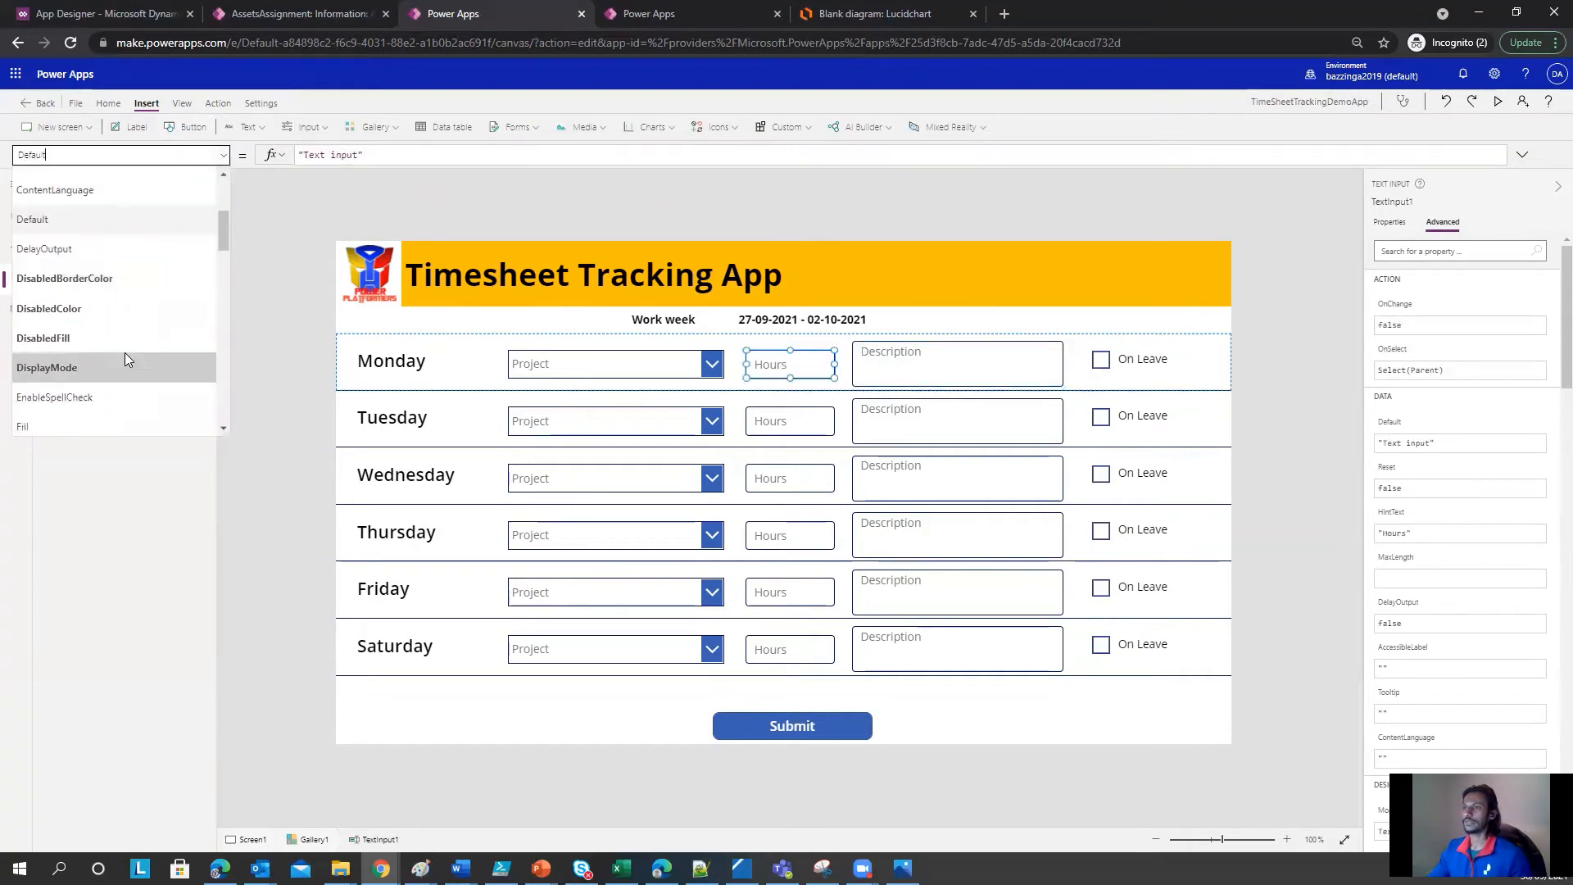
pyautogui.click(85, 369)
pyautogui.click(480, 156)
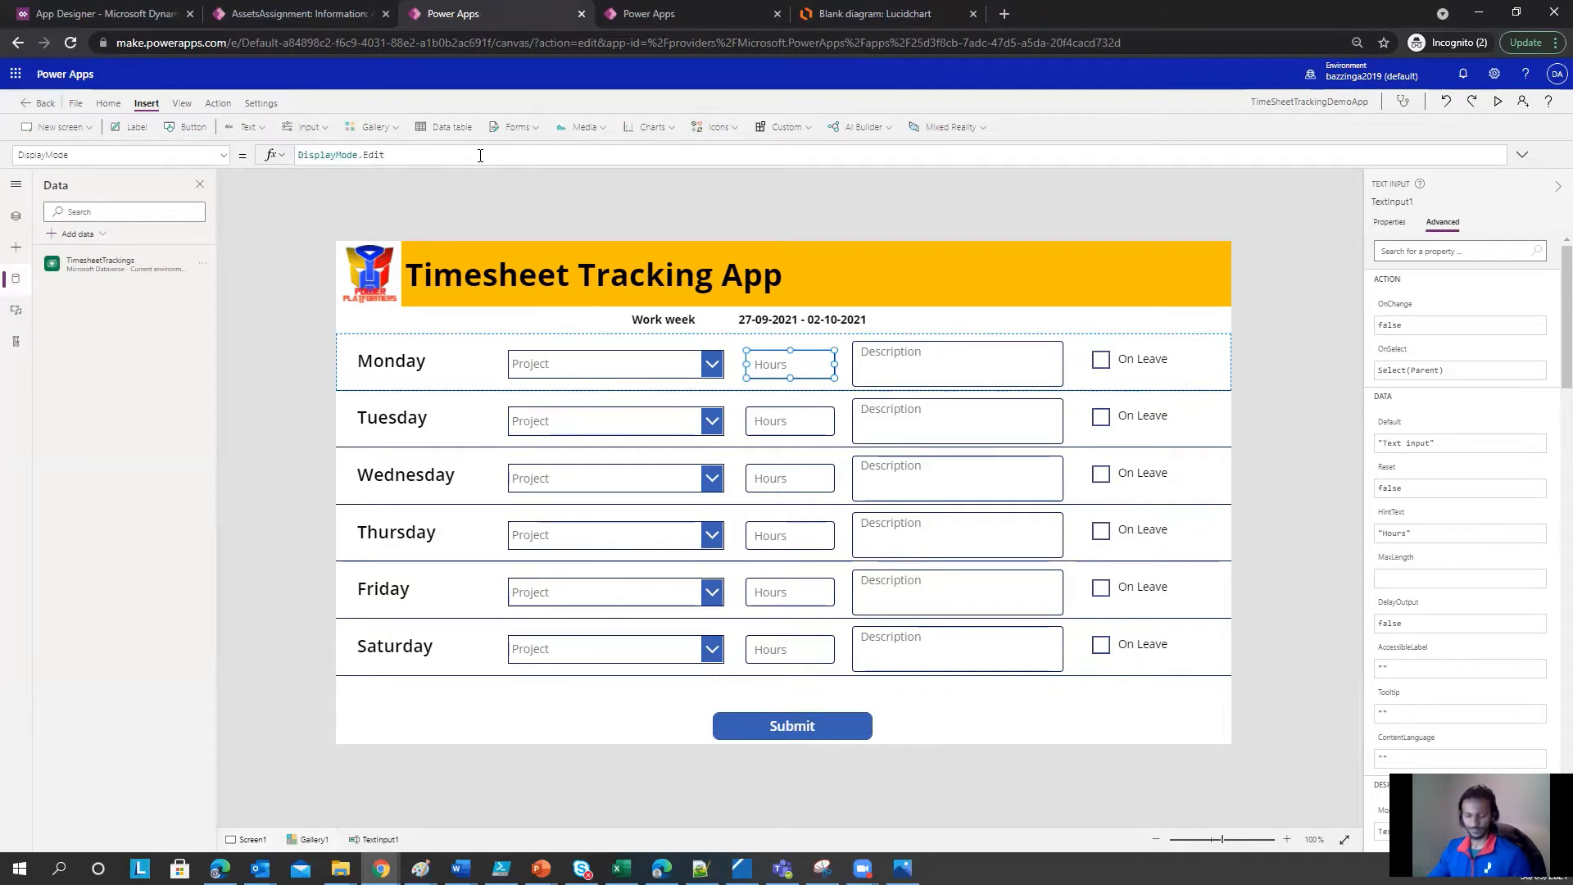
pyautogui.hotkey('ctrl', 'a')
pyautogui.hotkey('ctrl', 'v')
# Step: Replace the Project combo box's DisplayMode with the copied formula If(Checkbox1.Value = true, DisplayMode.Disabled,DisplayMode.Edit)
pyautogui.click(606, 354)
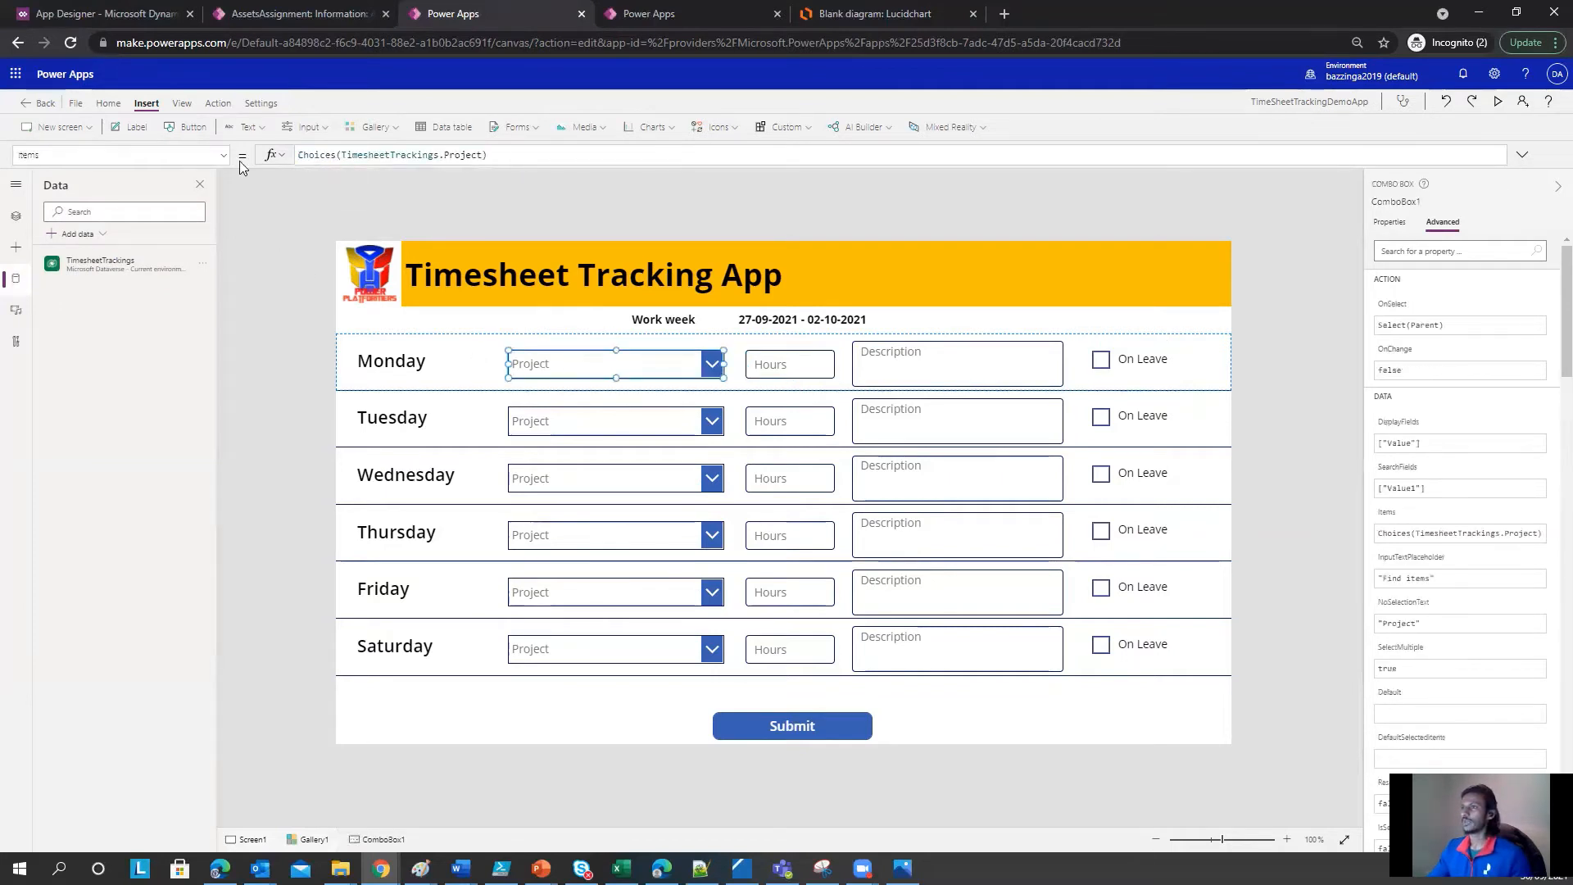
pyautogui.click(226, 155)
pyautogui.scroll(-3, 134, 333)
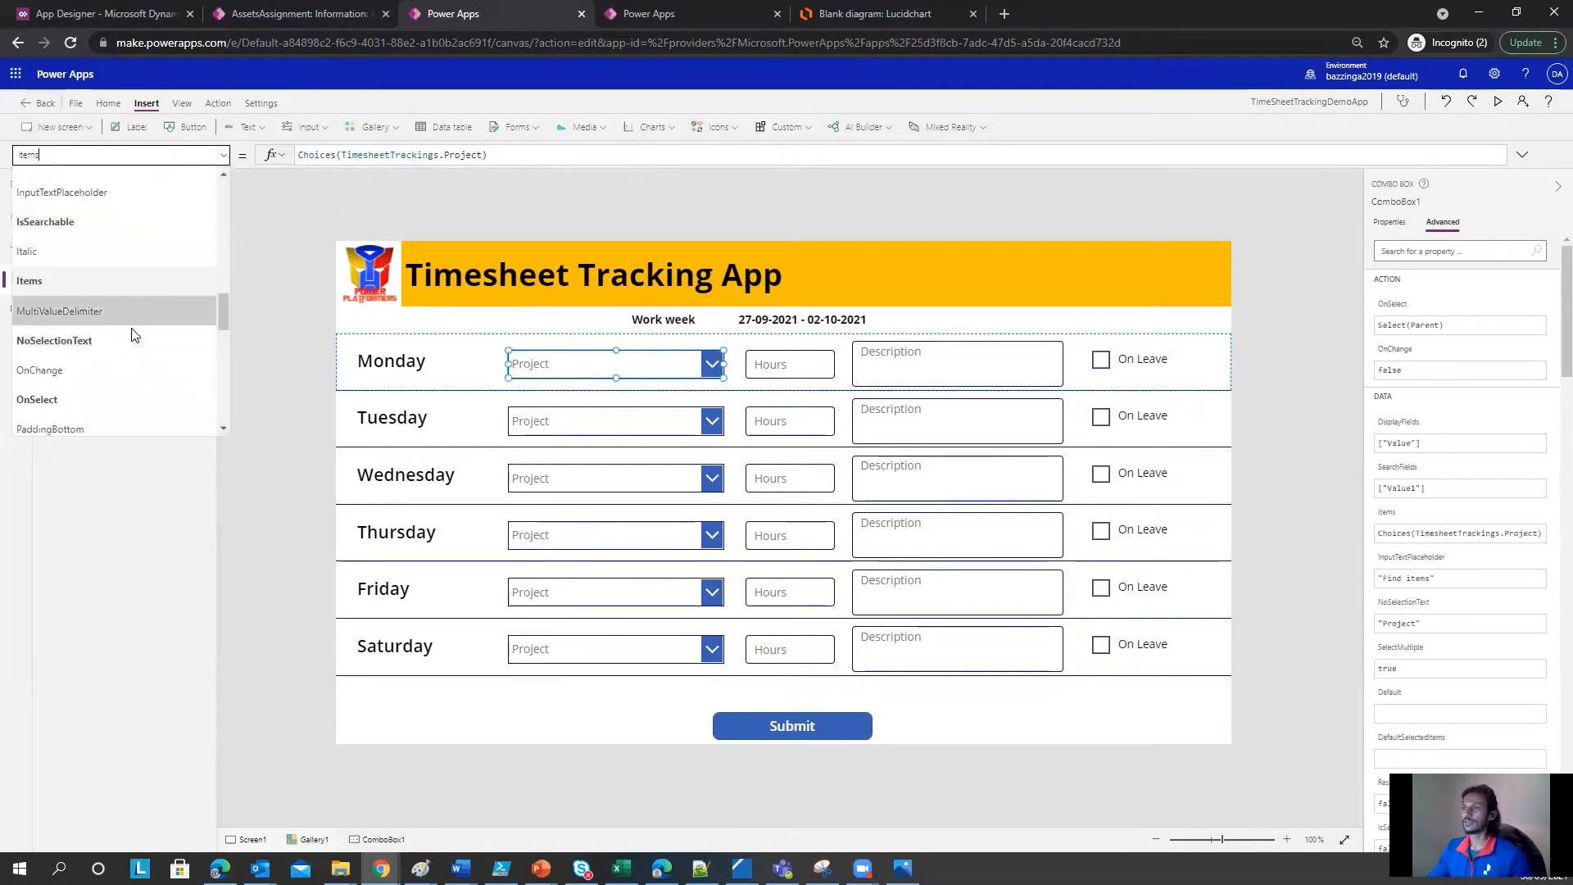
pyautogui.scroll(8, 55, 267)
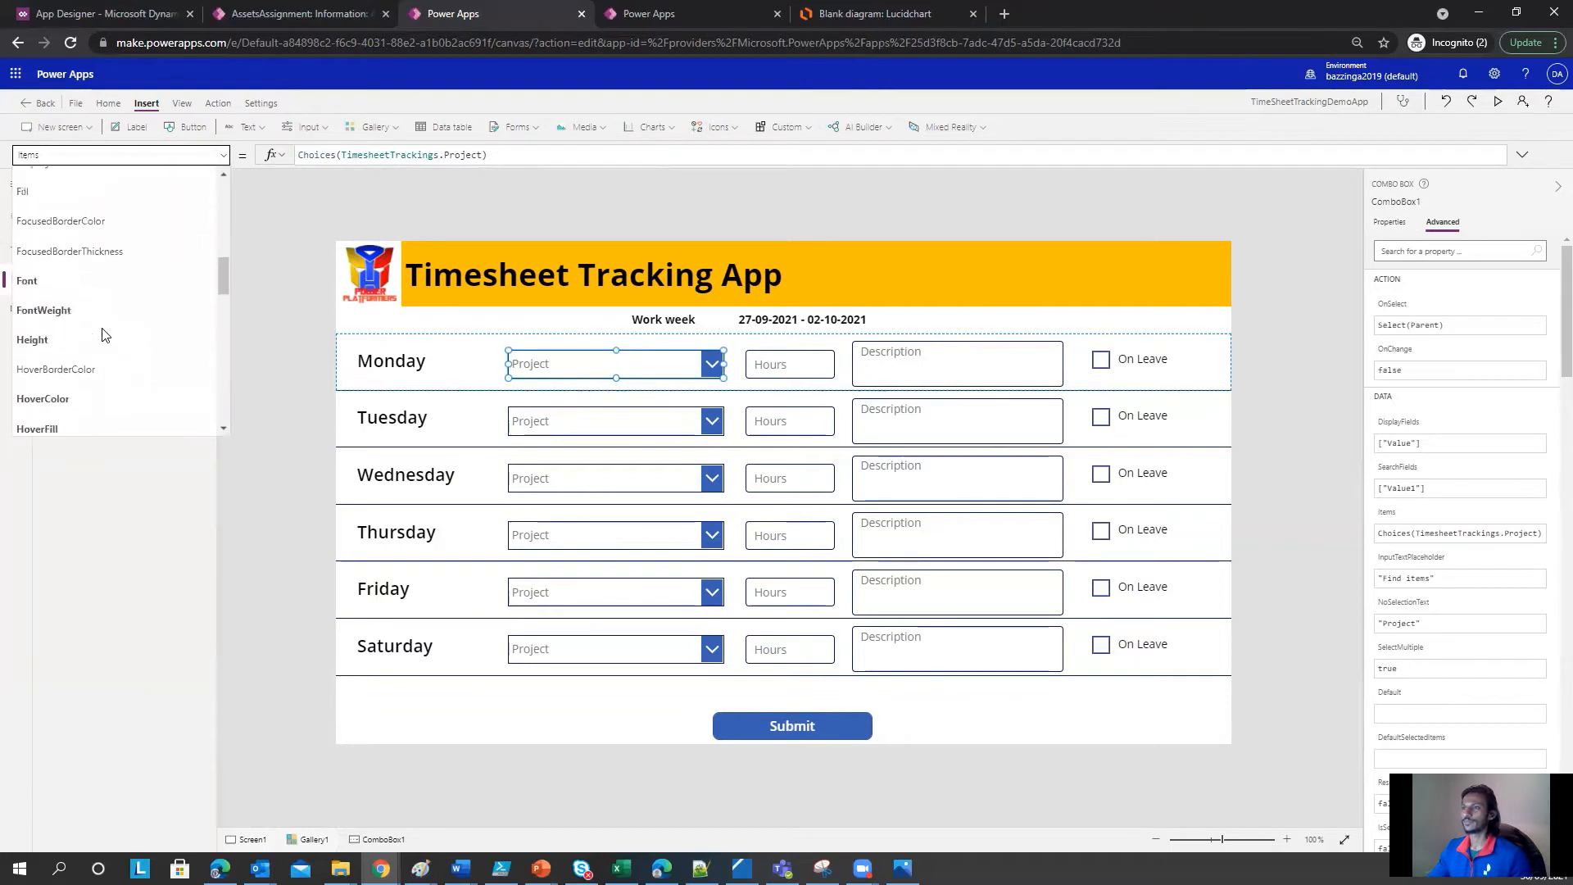
pyautogui.moveTo(226, 277); pyautogui.dragTo(228, 238)
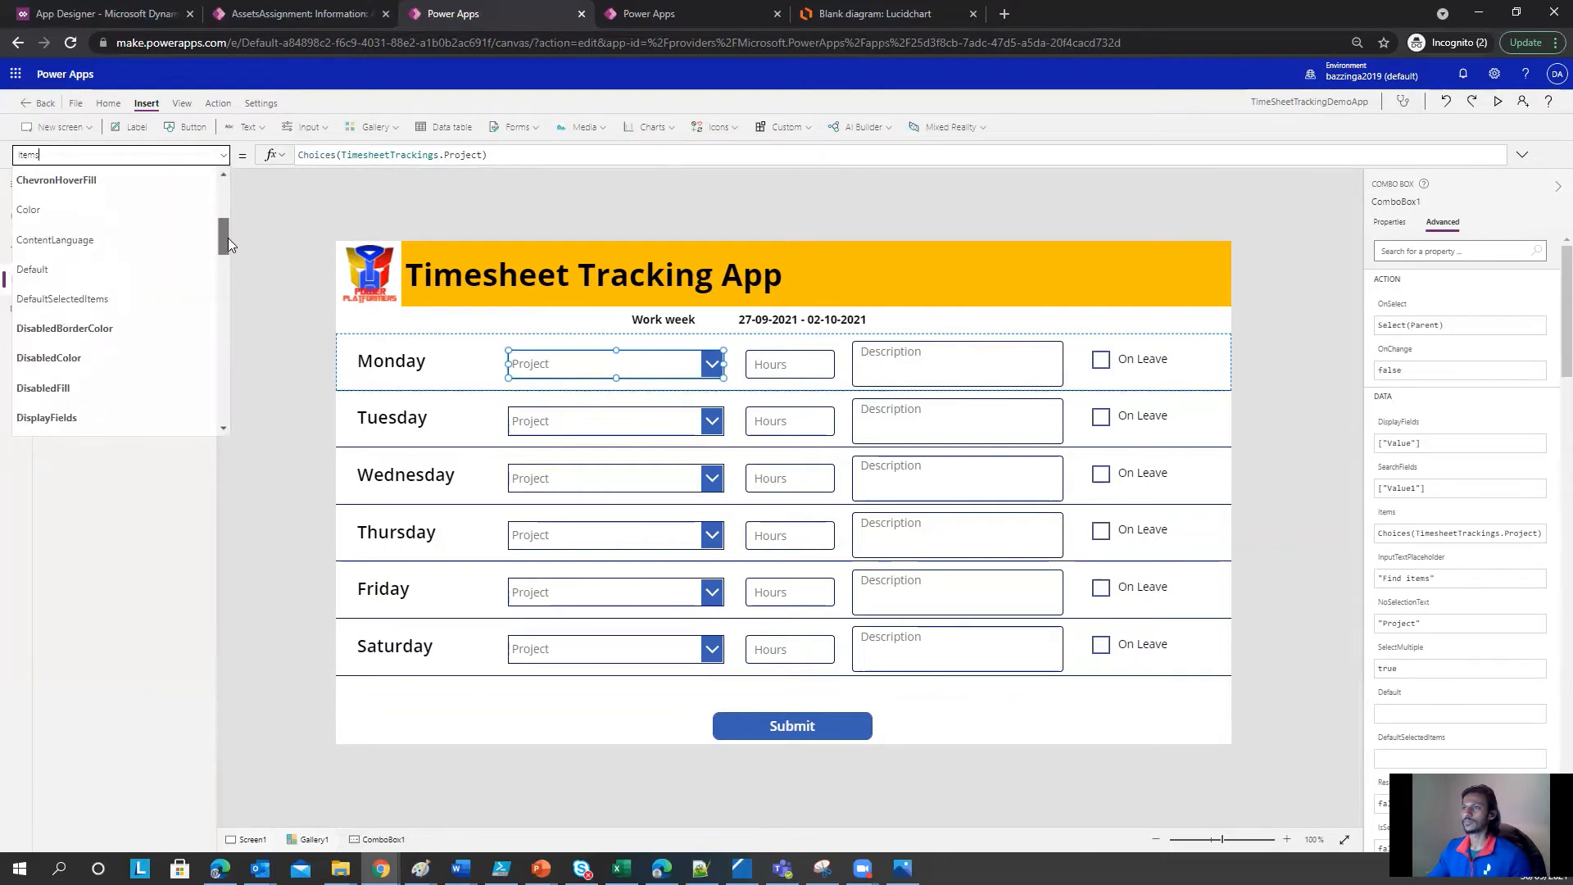
pyautogui.scroll(-1, 99, 359)
pyautogui.click(90, 365)
pyautogui.click(441, 155)
pyautogui.hotkey('ctrl', 'a')
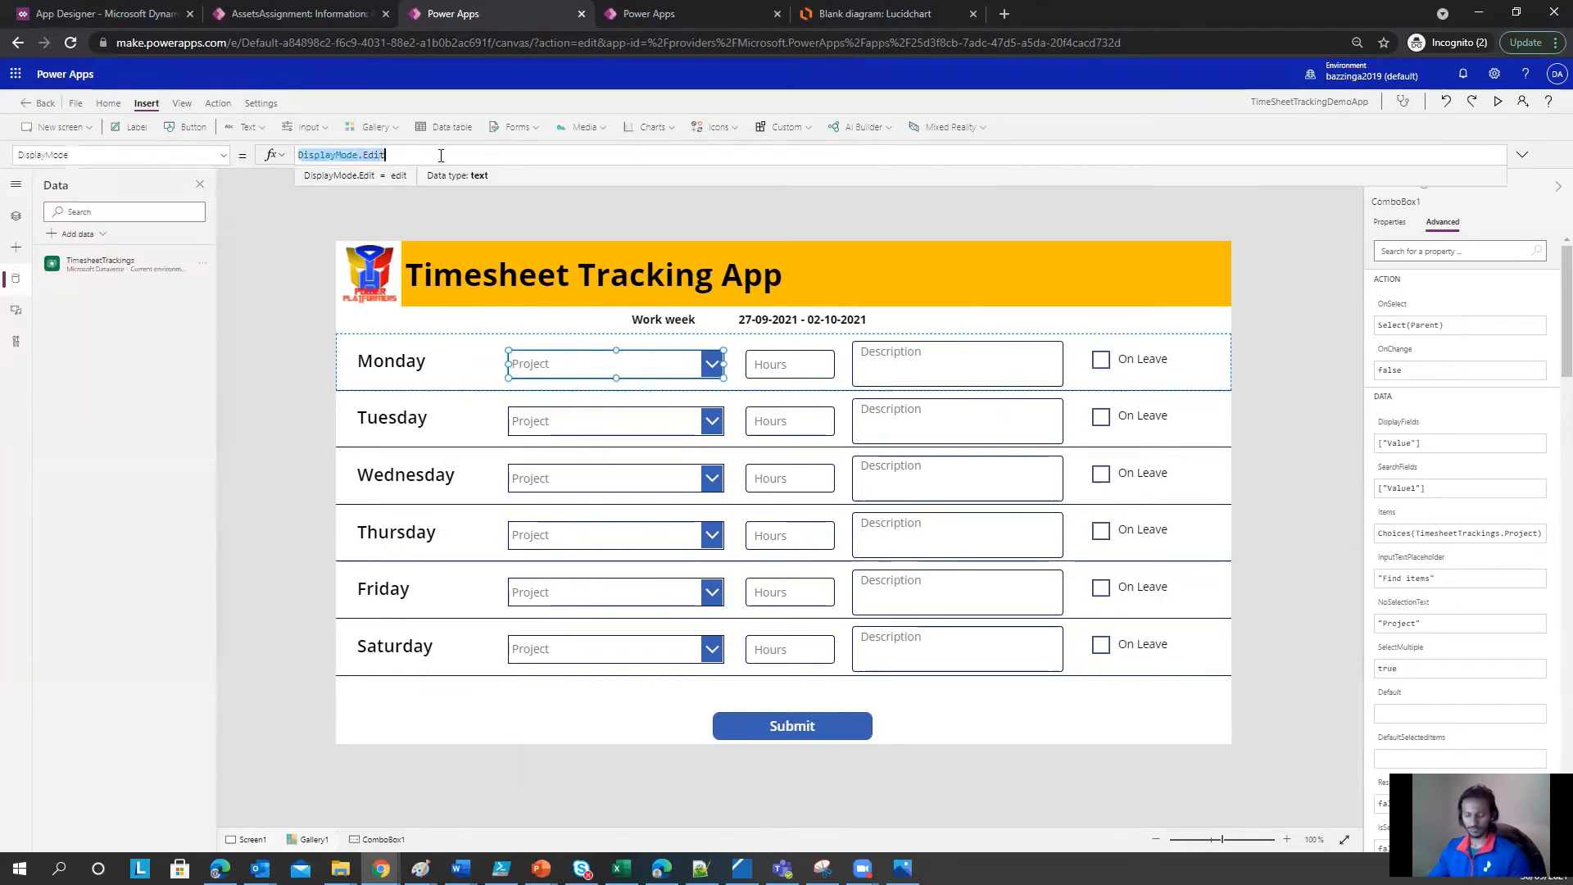
pyautogui.hotkey('ctrl', 'v')
# Step: Deselect the gallery controls and run the timesheet app in preview mode
pyautogui.click(1265, 248)
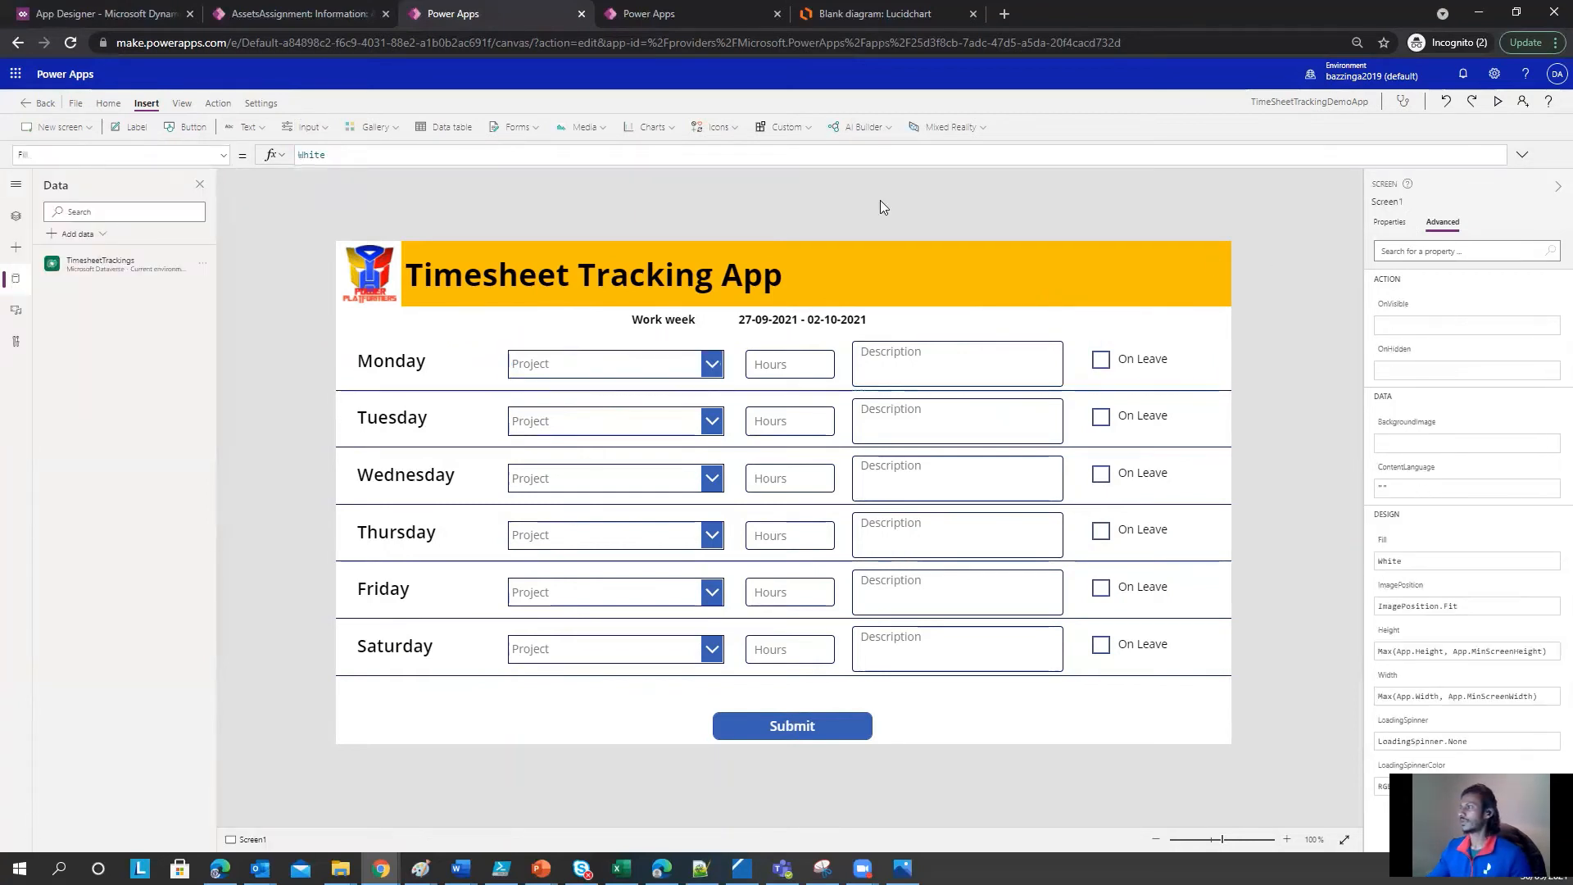
pyautogui.click(1499, 103)
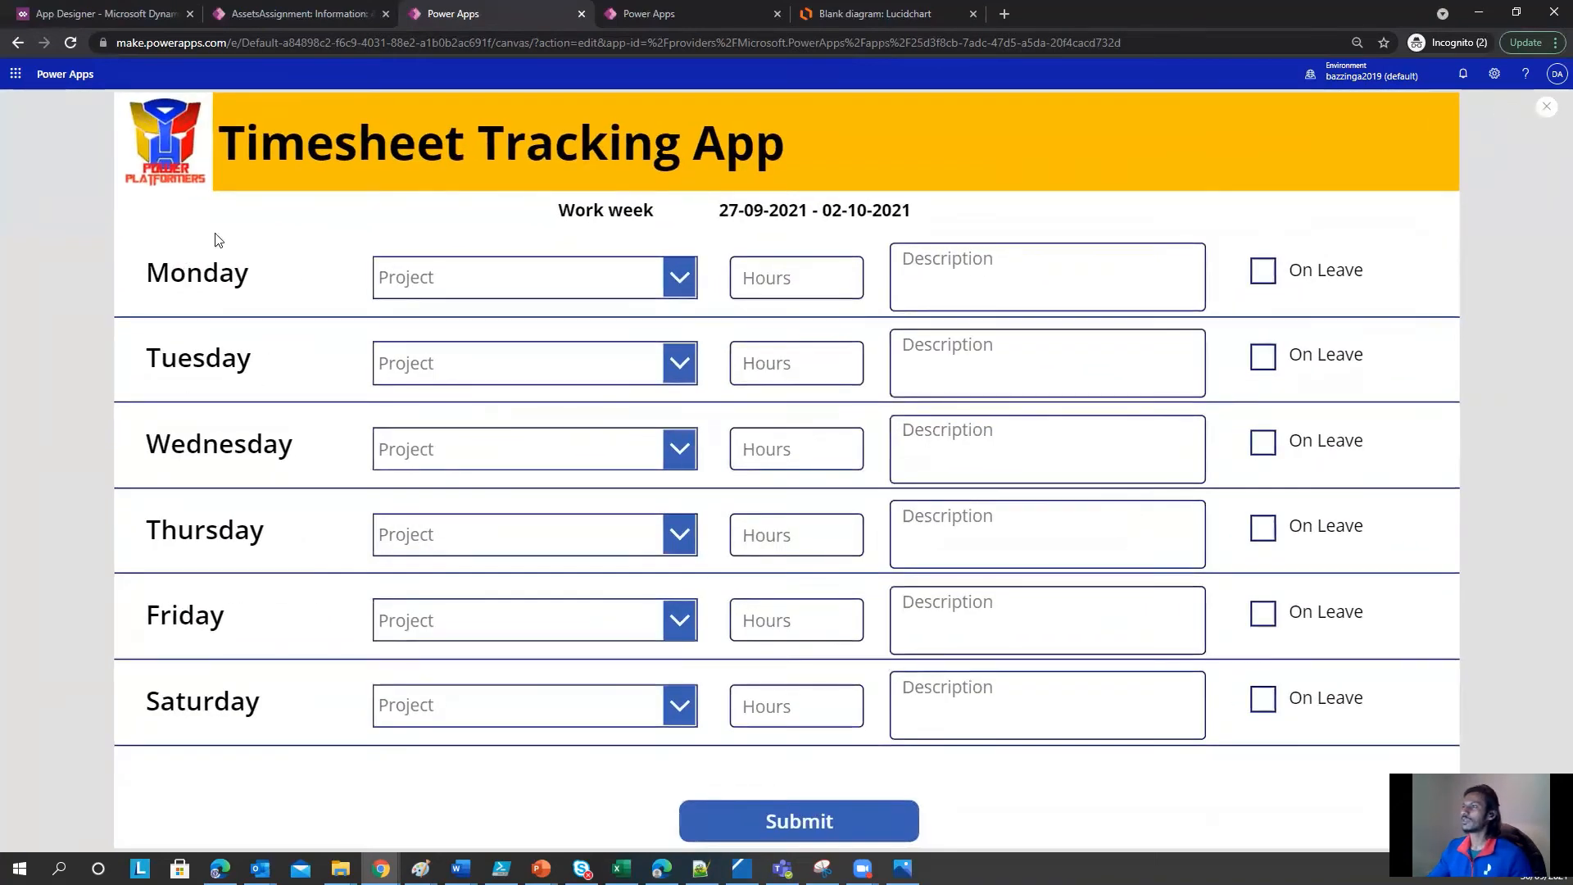